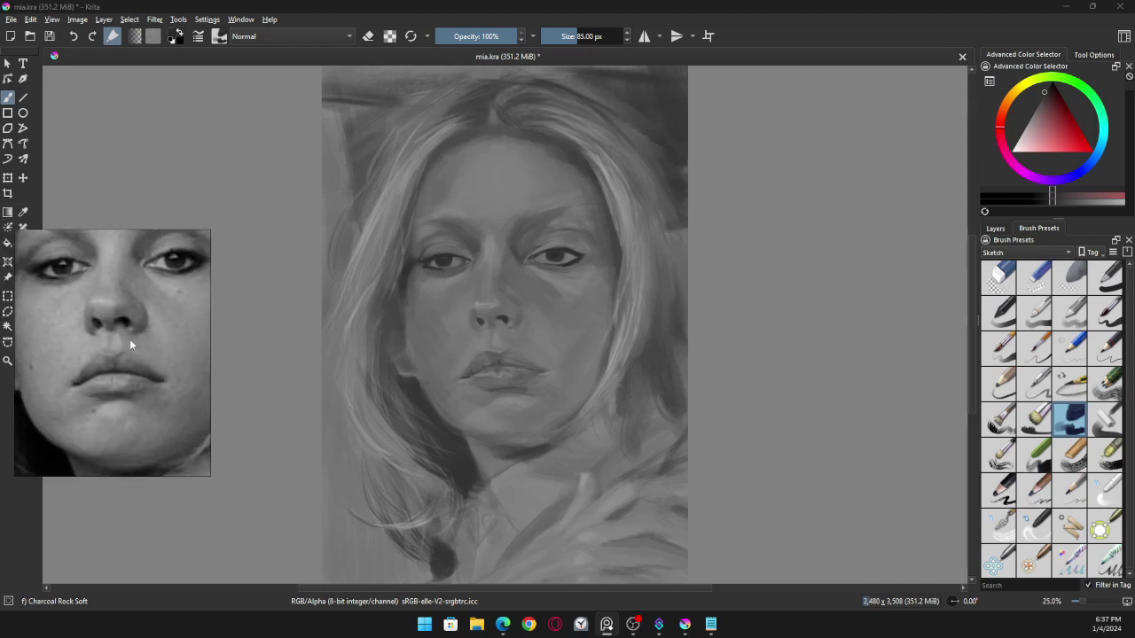
Step: Move the reference photo lower beside the canvas and adjust its zoom and framing to show the face from forehead to chin
left_click_drag(138, 406, 178, 461)
scroll(109, 433, "up", 2)
scroll(110, 432, "down", 1)
left_click_drag(109, 433, 107, 406)
scroll(96, 420, "down", 1)
scroll(114, 402, "up", 1)
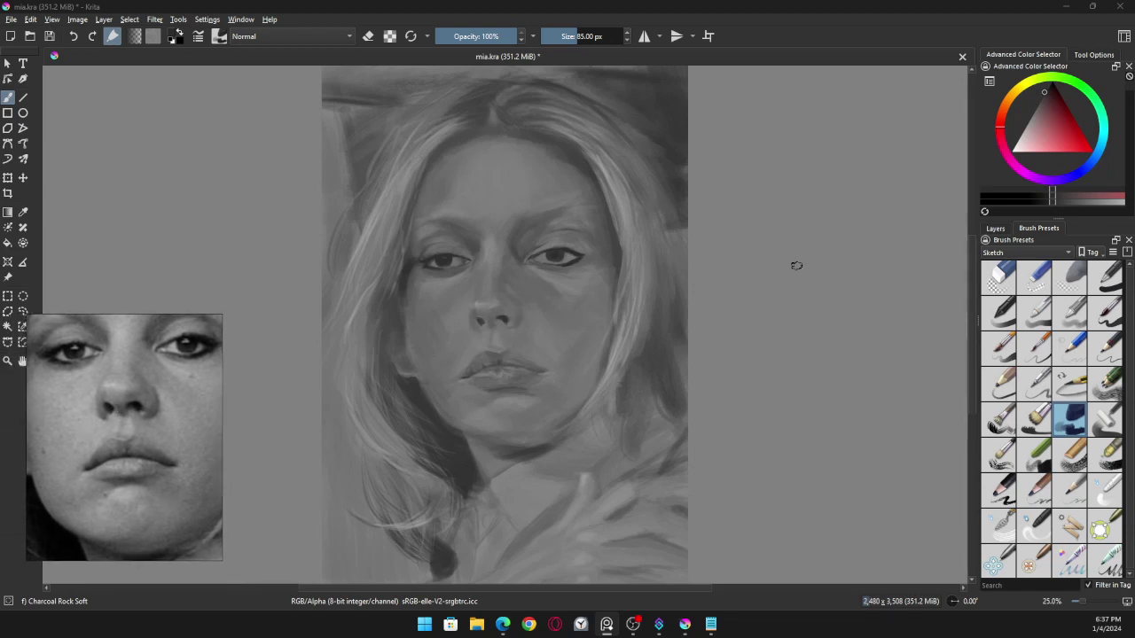
scroll(131, 383, "down", 1)
scroll(142, 430, "up", 1)
scroll(138, 416, "down", 1)
scroll(137, 413, "up", 1)
left_click_drag(139, 408, 138, 404)
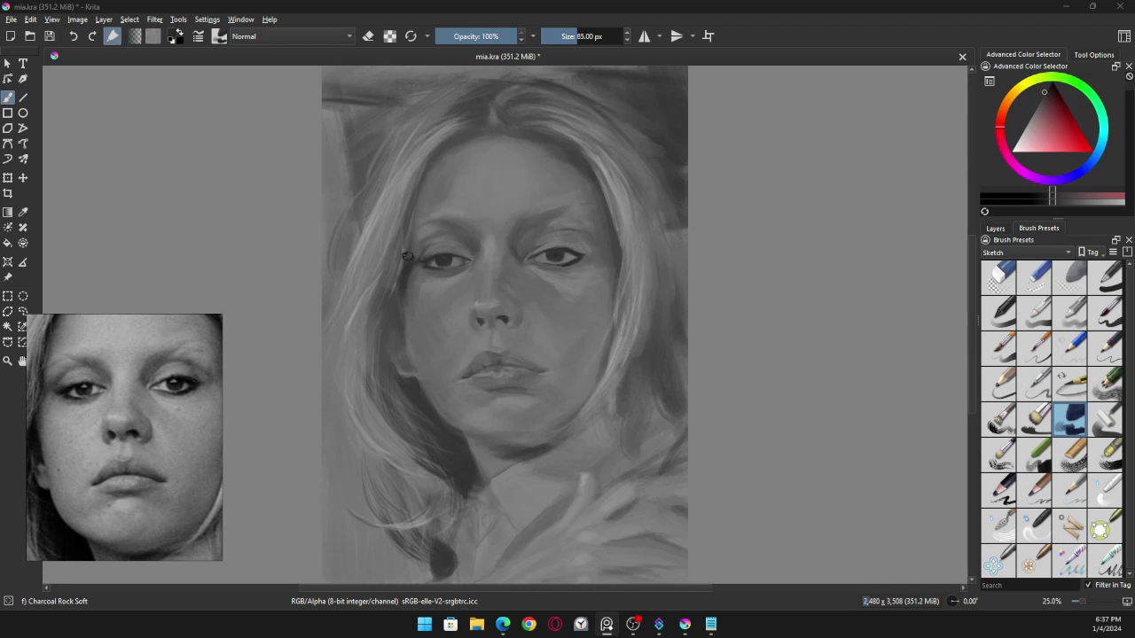
Step: Repaint the white and iris of the portrait's left-hand eye with sampled greys, reducing the brush size to 41 px
scroll(434, 257, "up", 2)
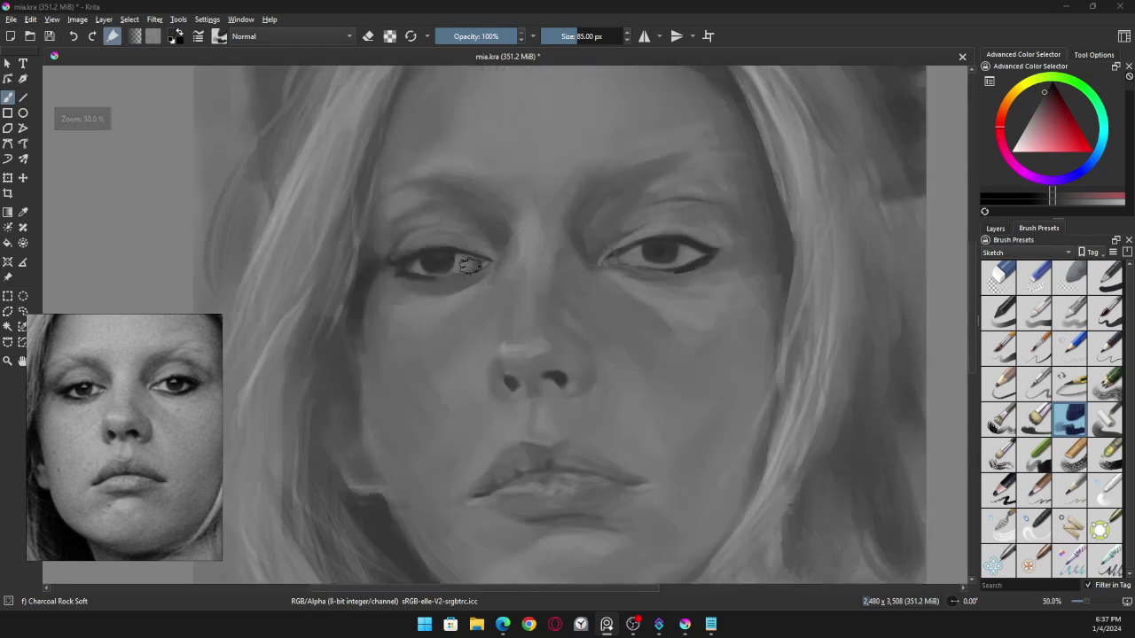
left_click(467, 251, "ctrl")
mouse_move(467, 251)
left_mouse_down()
mouse_move(443, 264)
mouse_move(468, 259)
mouse_move(461, 266)
left_mouse_up()
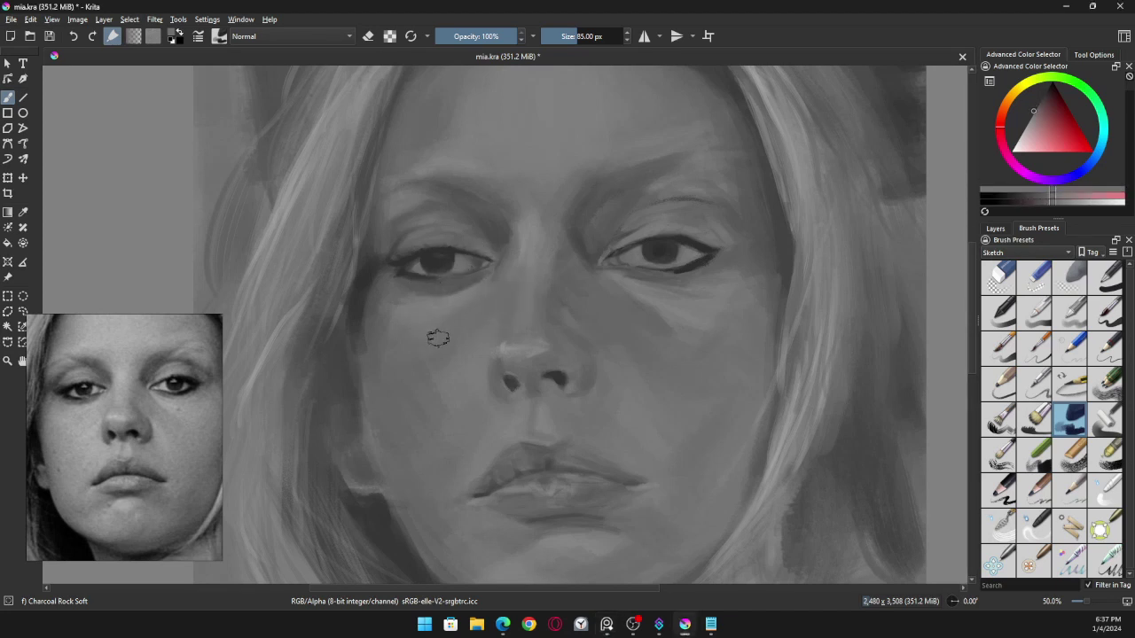
left_click_drag(434, 320, 430, 319, "shift")
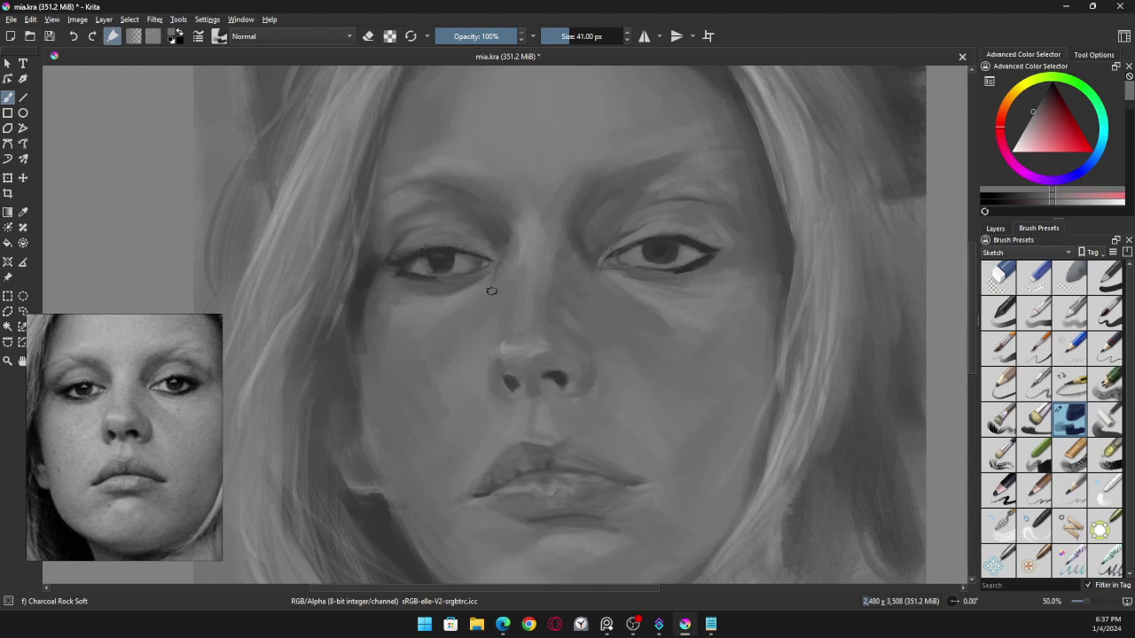
left_click(422, 257, "ctrl")
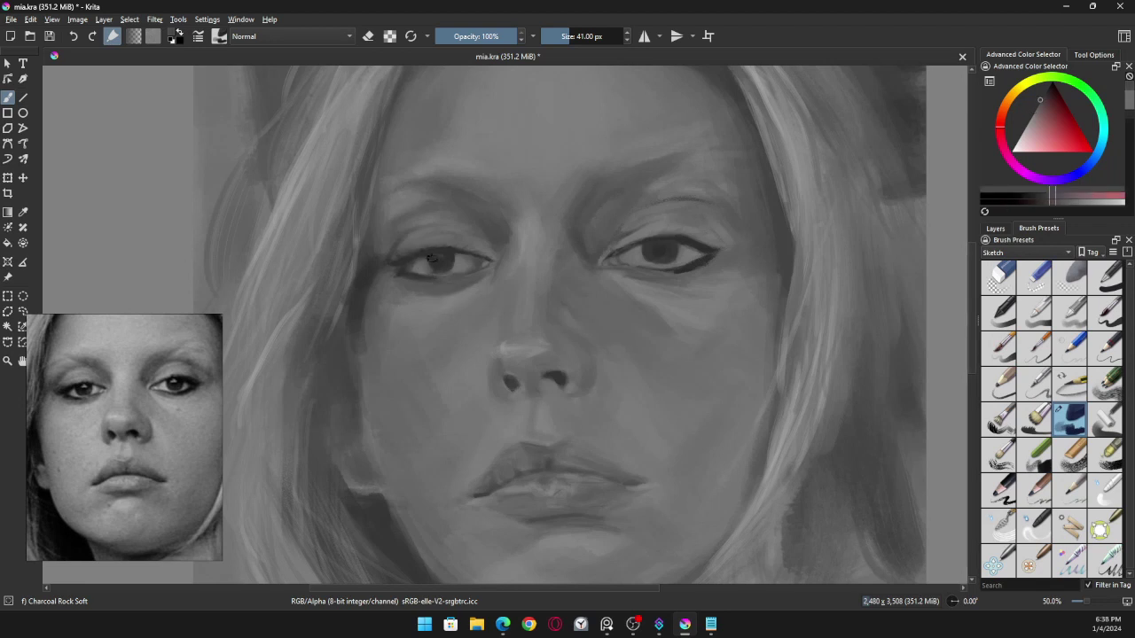
left_click(426, 257, "ctrl")
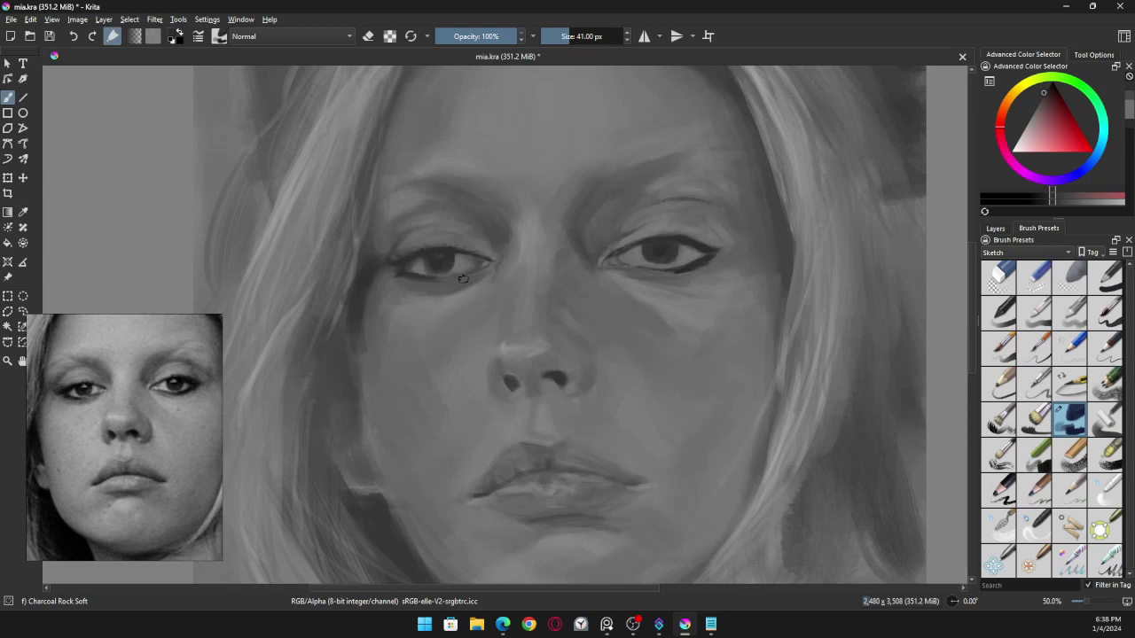
left_click(446, 254, "ctrl")
left_click(470, 256, "ctrl")
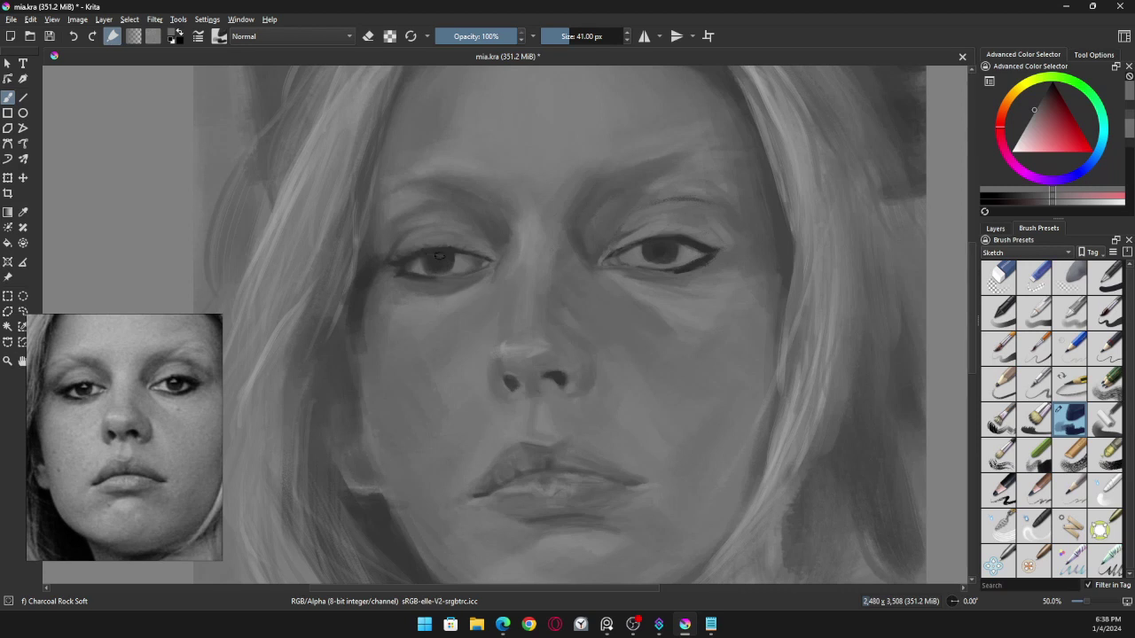
Step: Refine the iris, upper lid line and inner corner of the left-hand eye with alternating sampled dark and light greys
left_click(433, 257, "ctrl")
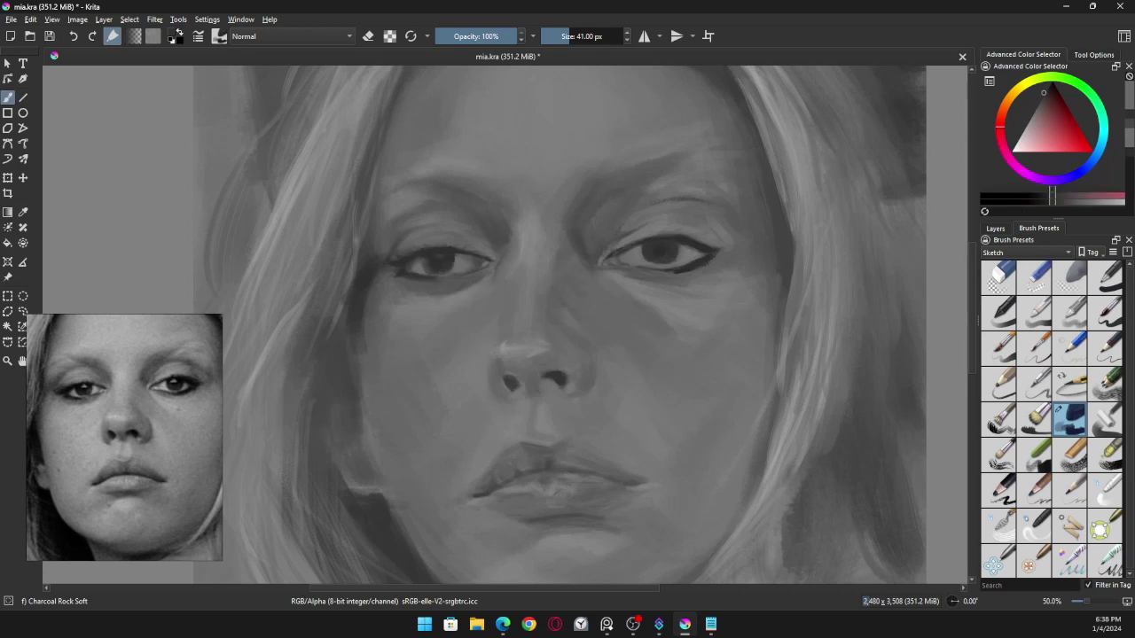
left_click(441, 252, "ctrl")
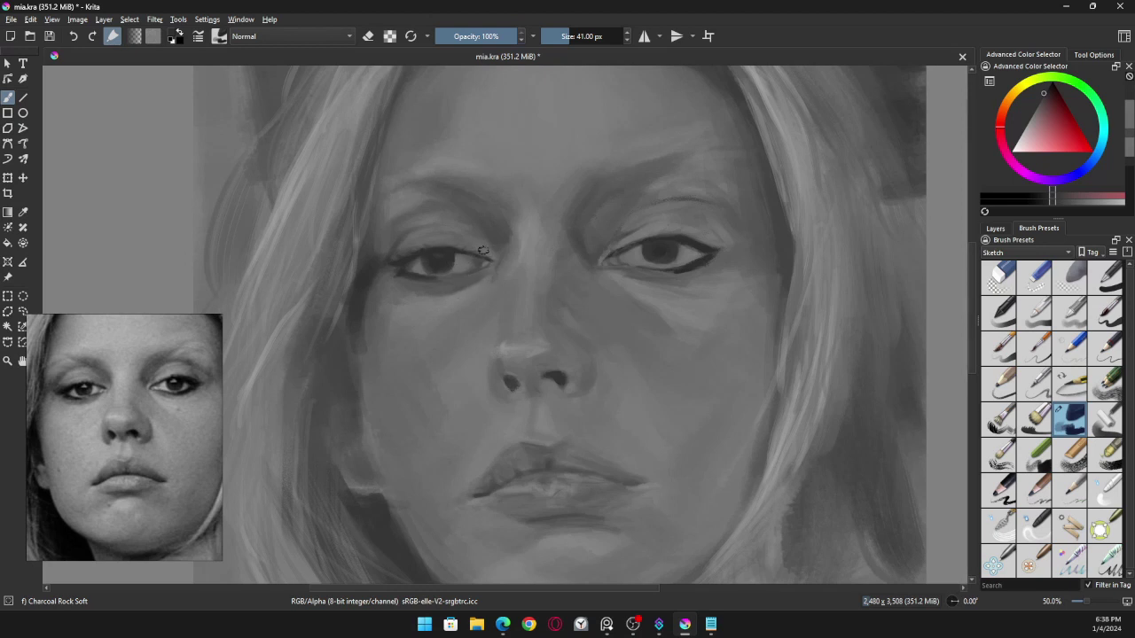
left_click(464, 255, "ctrl")
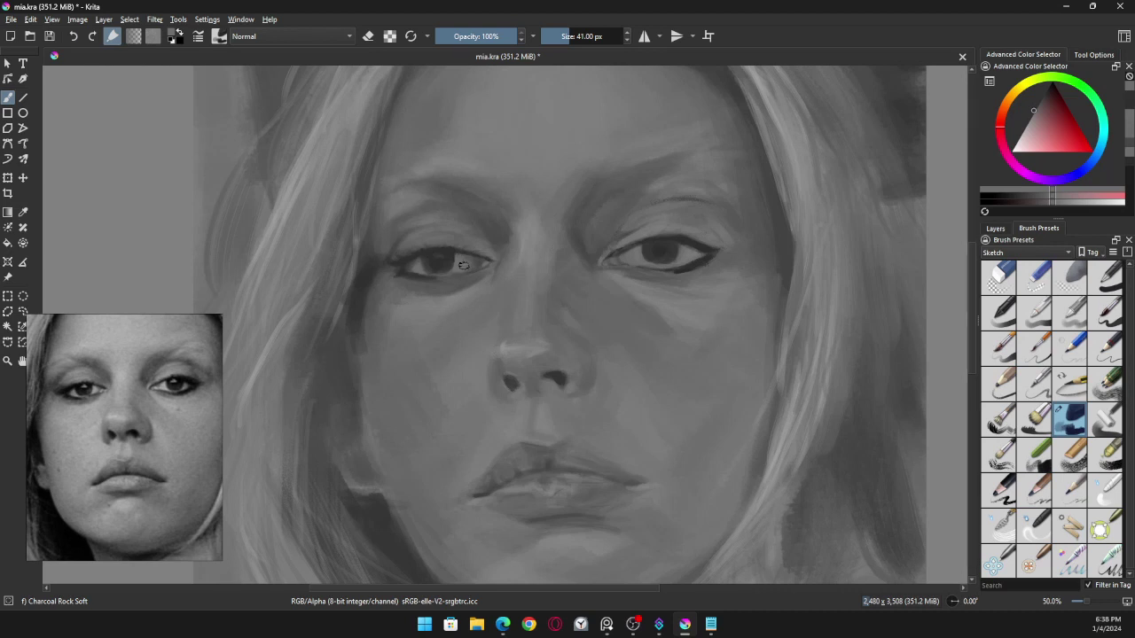
left_click(455, 264, "ctrl")
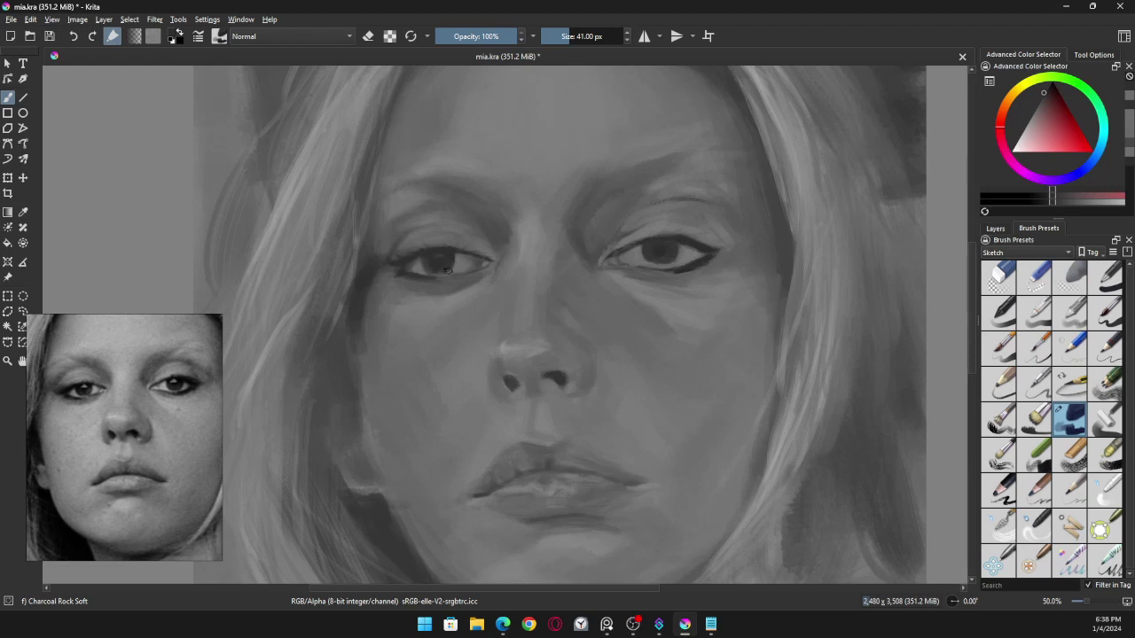
left_click_drag(451, 276, 441, 266)
Step: Rework the white, iris and dark lid lines of the portrait's right-hand eye with greys sampled from around it
left_click(642, 249, "ctrl")
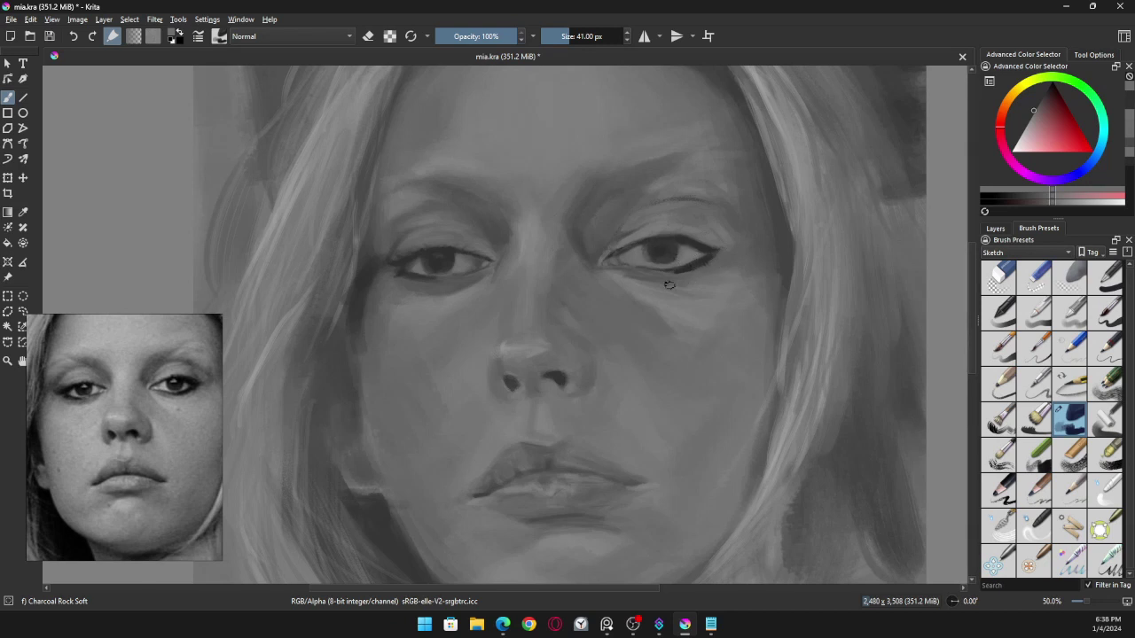
left_click(634, 253, "ctrl")
left_click(639, 254, "ctrl")
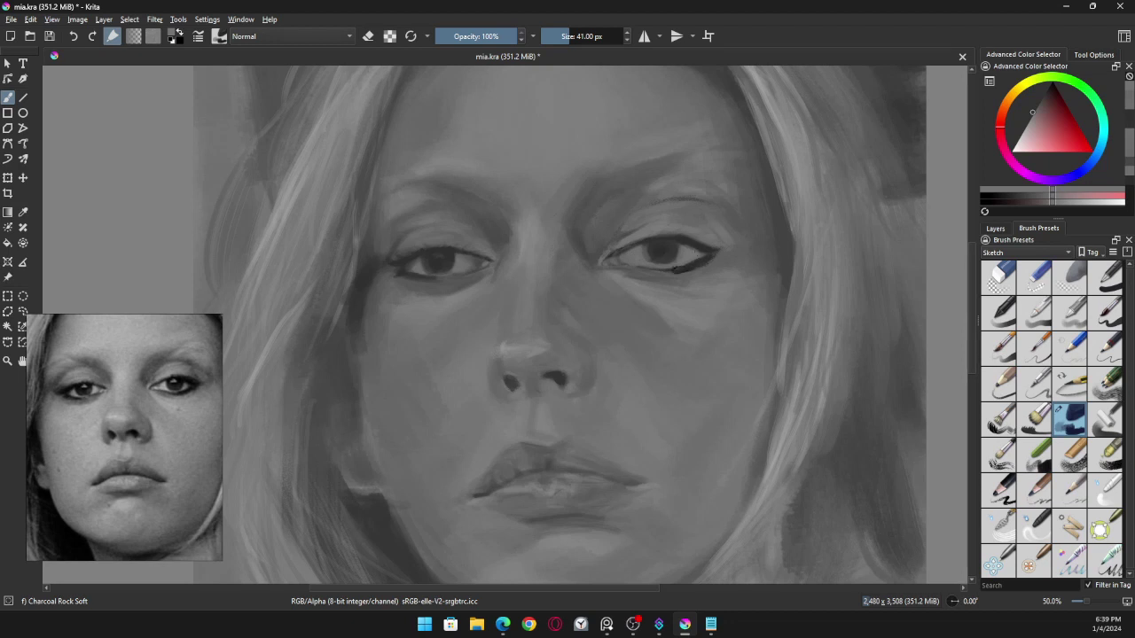
left_click(660, 250, "ctrl")
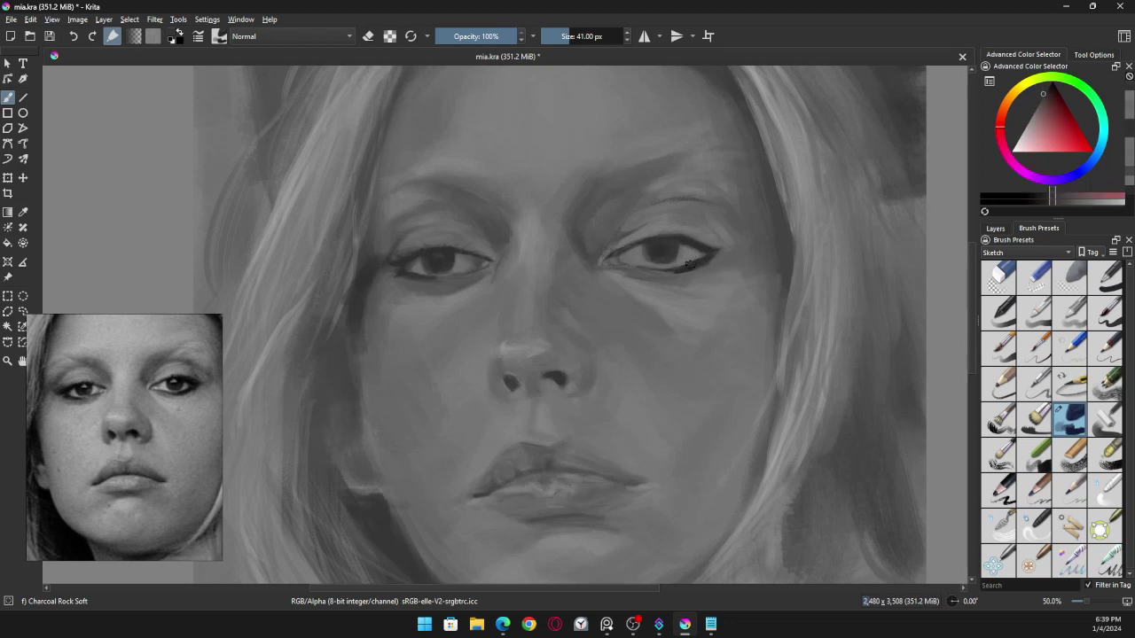
left_click(680, 242, "ctrl")
left_click(680, 258, "ctrl")
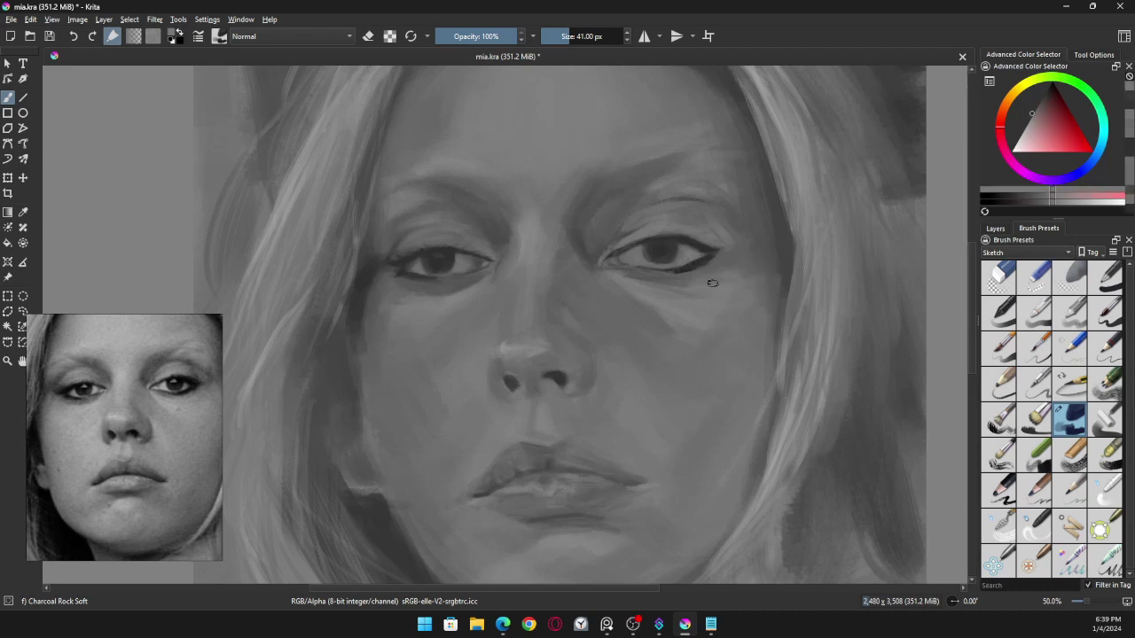
left_click(685, 244, "ctrl")
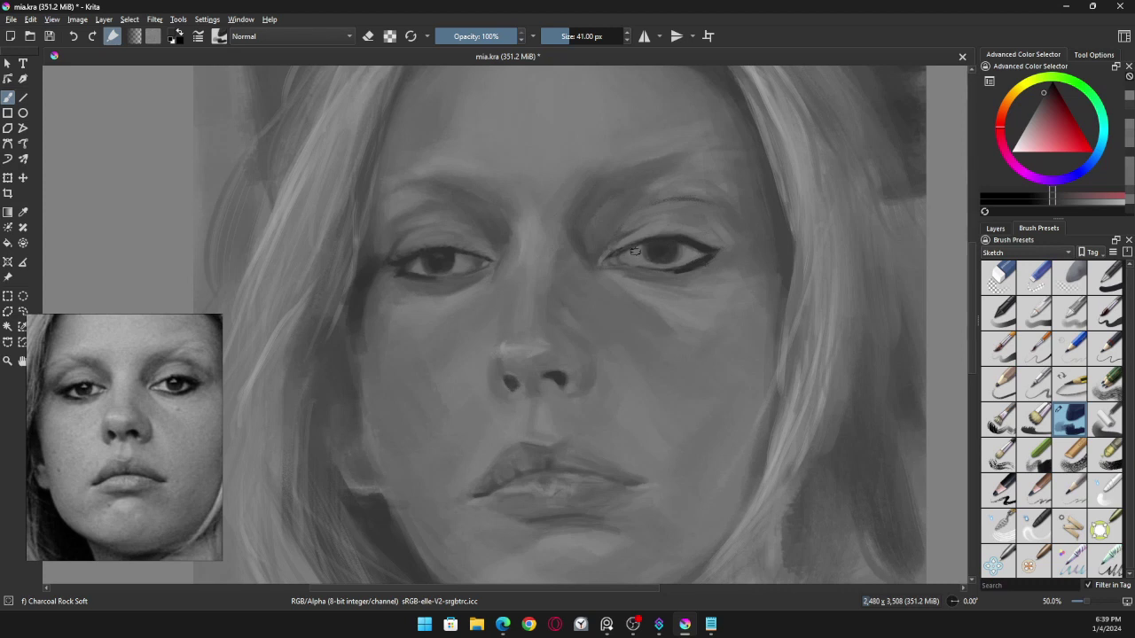
left_click(709, 255, "ctrl")
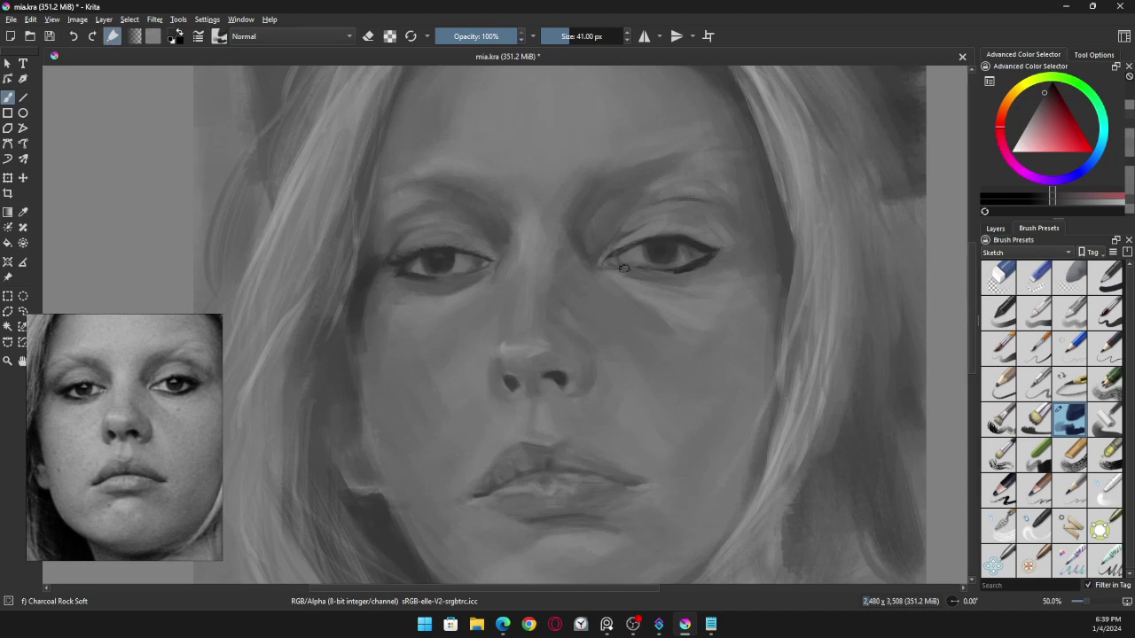
Step: Touch up the outer corner and lower lid of the right-hand eye with sampled greys, and enlarge the brush to 63 px
left_click(477, 257, "ctrl")
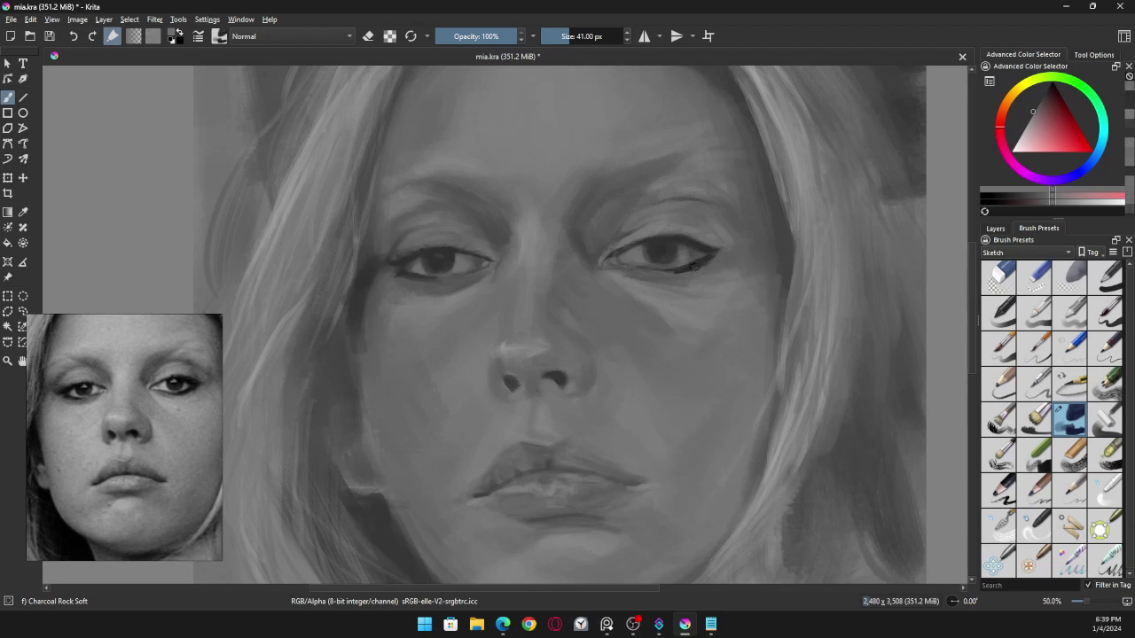
left_click(700, 247, "ctrl")
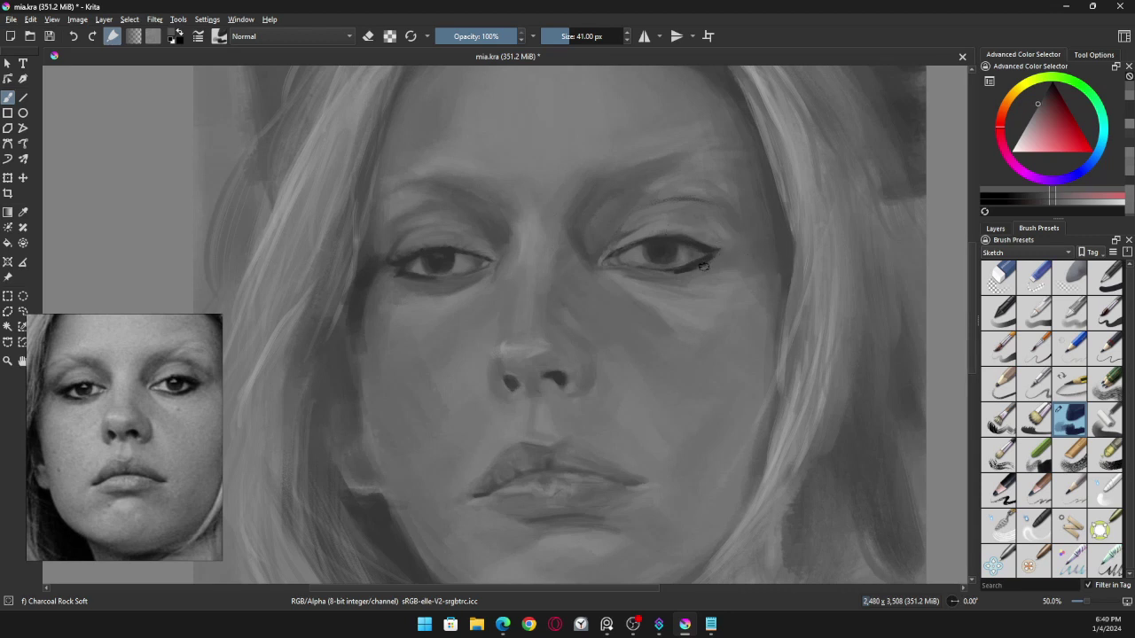
key("bracketright")
key("bracketright")
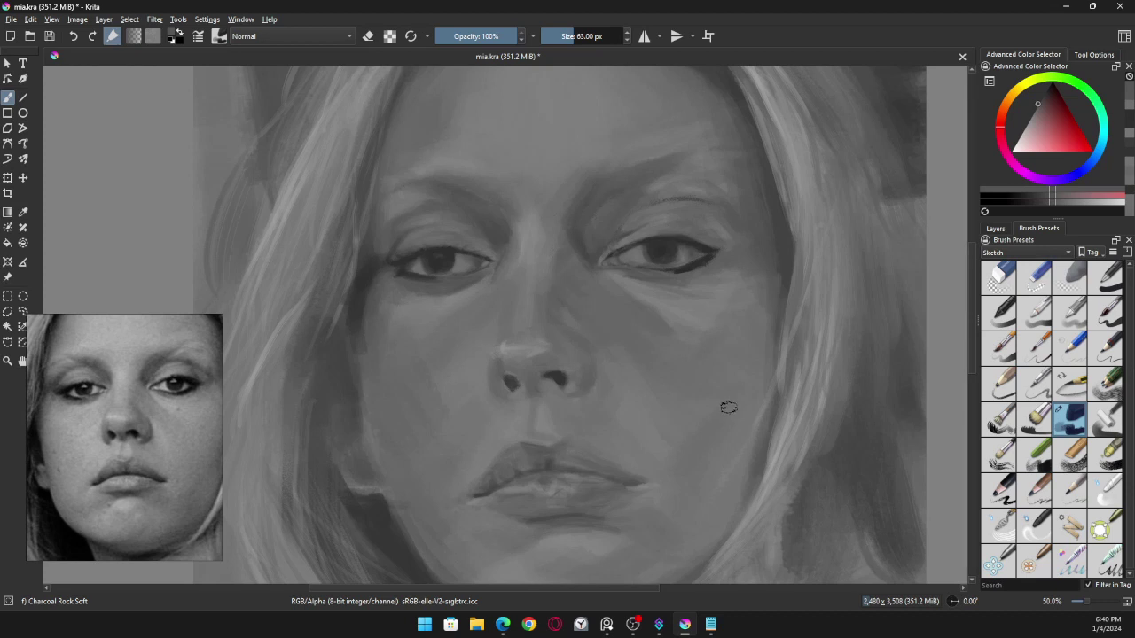
left_click(503, 624)
left_click(469, 8)
key("alt+Tab")
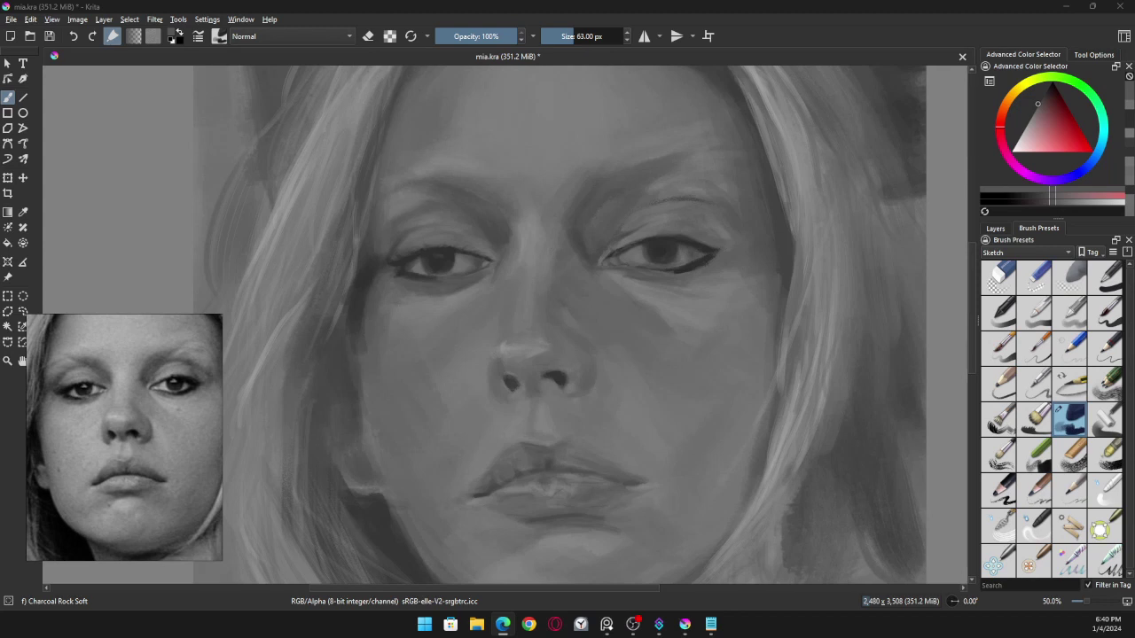
left_click(580, 18)
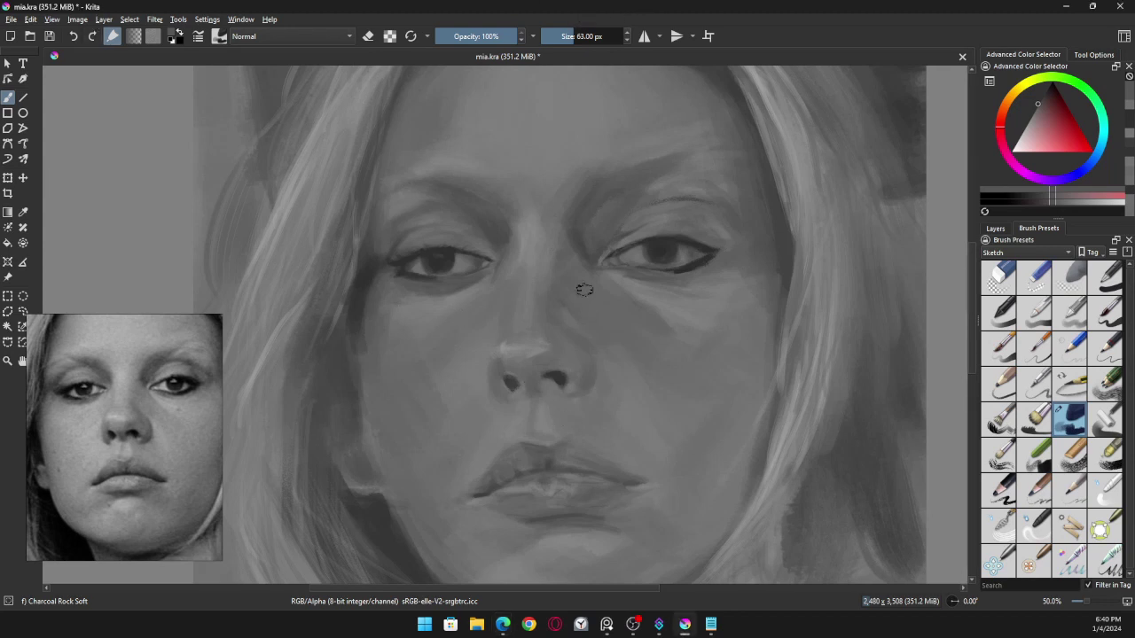
Step: Darken the eyebrow and inner socket above the right-hand eye and reshape its upper lid crease with sampled greys
left_click(589, 252, "ctrl")
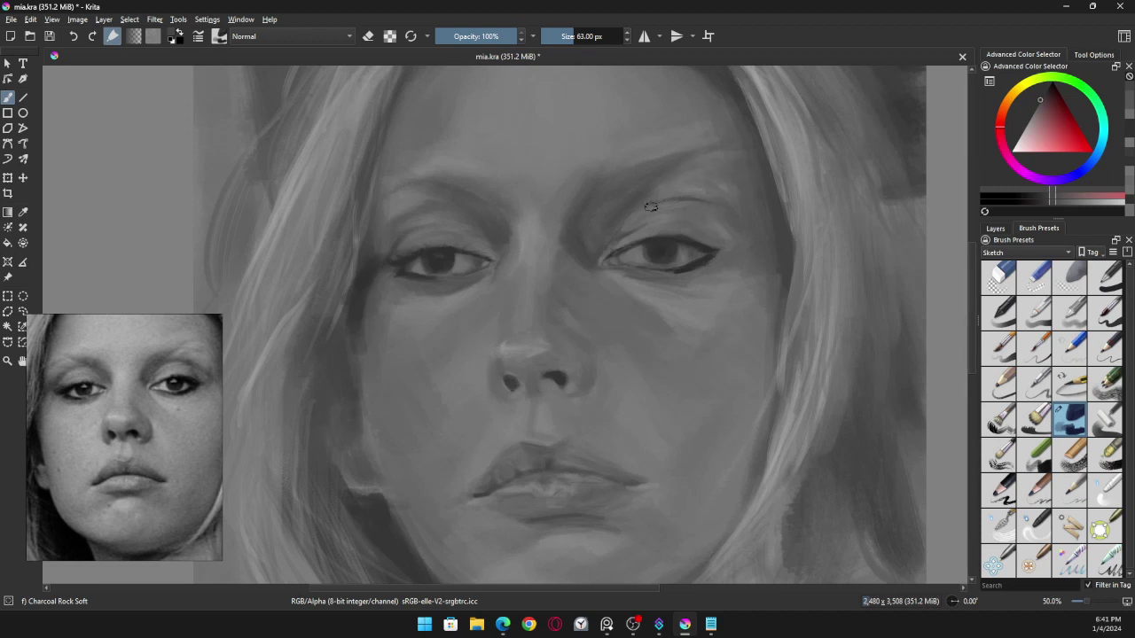
left_click(718, 230, "ctrl")
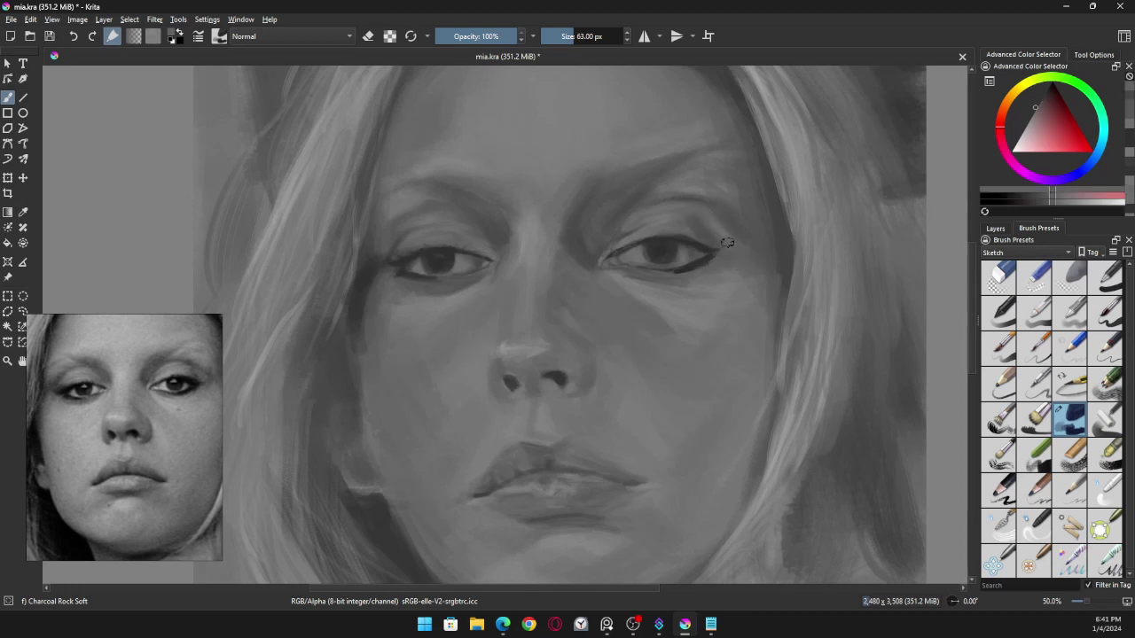
left_click(733, 222, "ctrl")
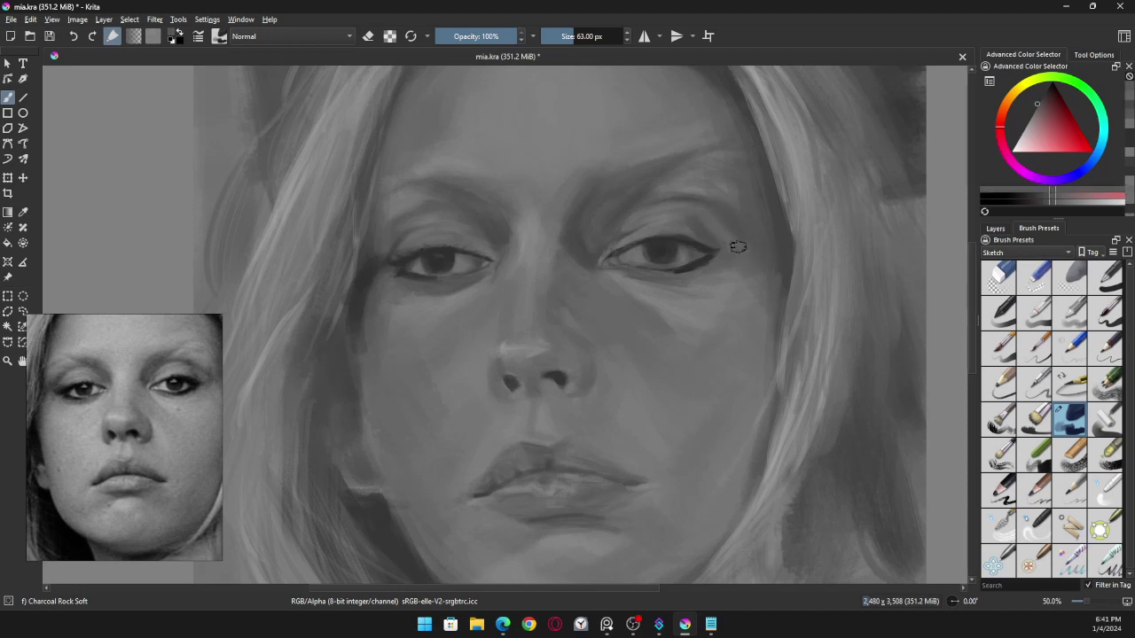
left_click(709, 209, "ctrl")
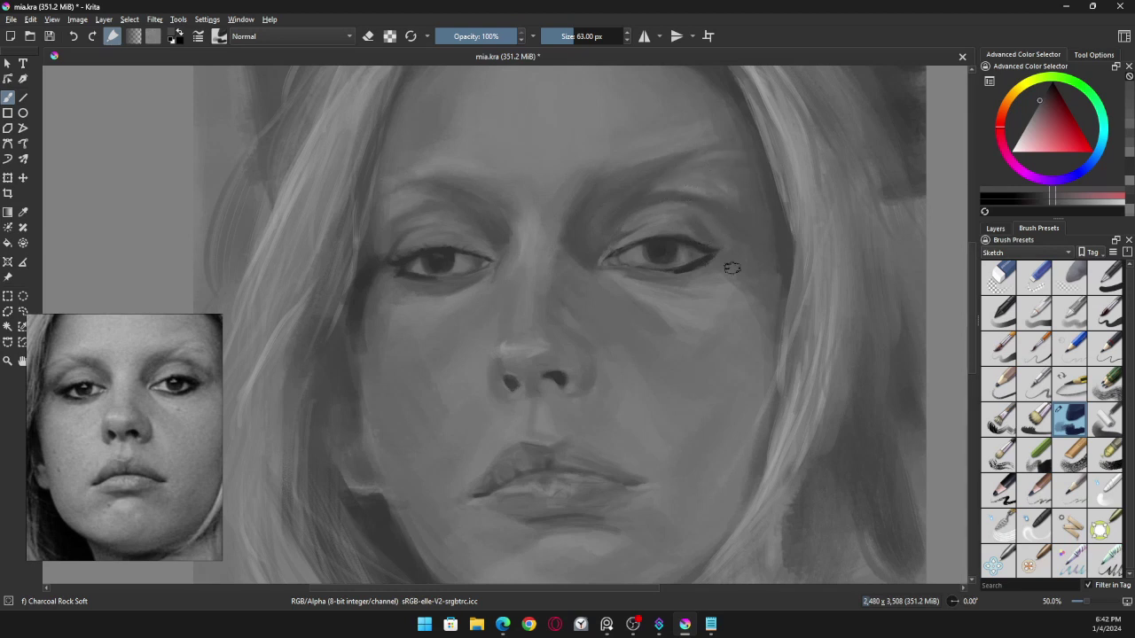
Step: Blend the skin shading under the right-hand eye and around its outer corner using greys sampled from nearby areas
left_click(574, 267, "ctrl")
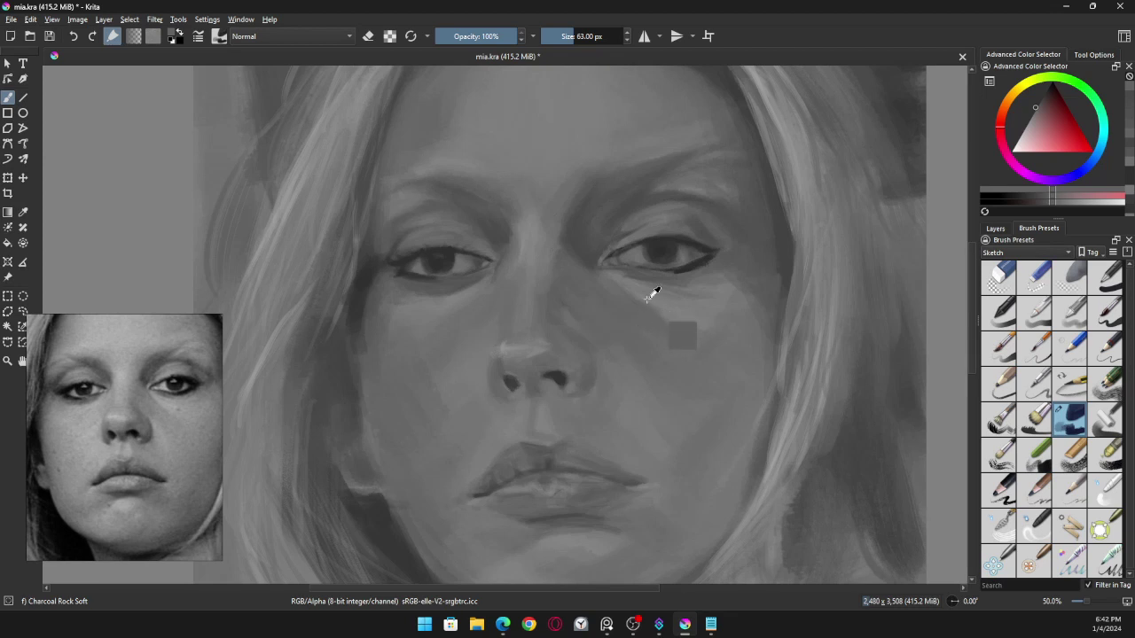
left_click(656, 302, "ctrl")
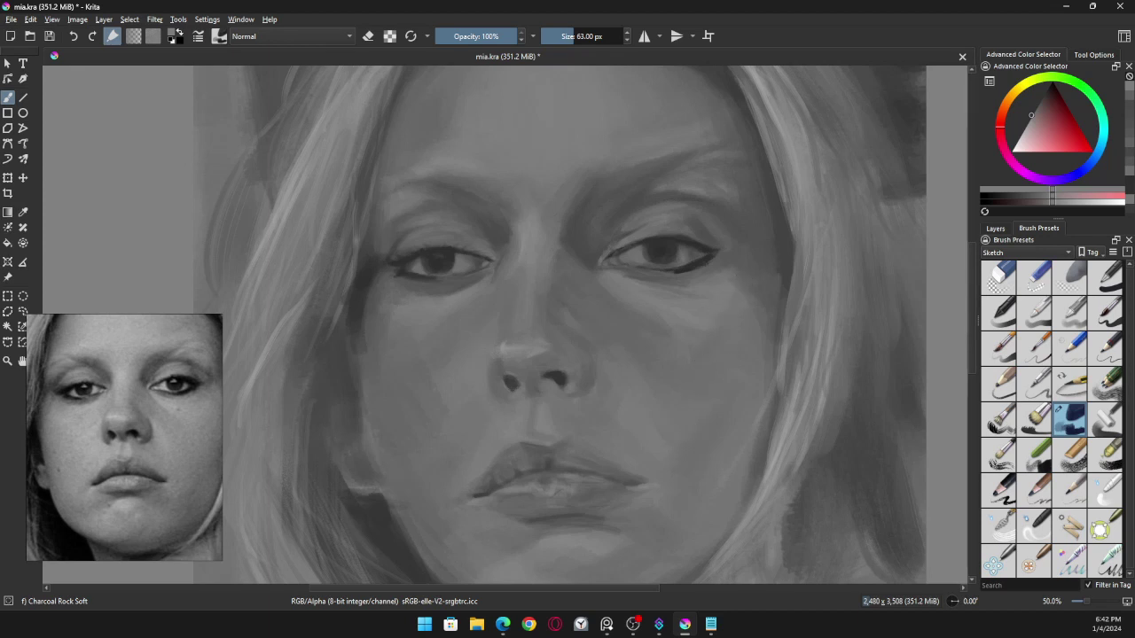
left_click(647, 266, "ctrl")
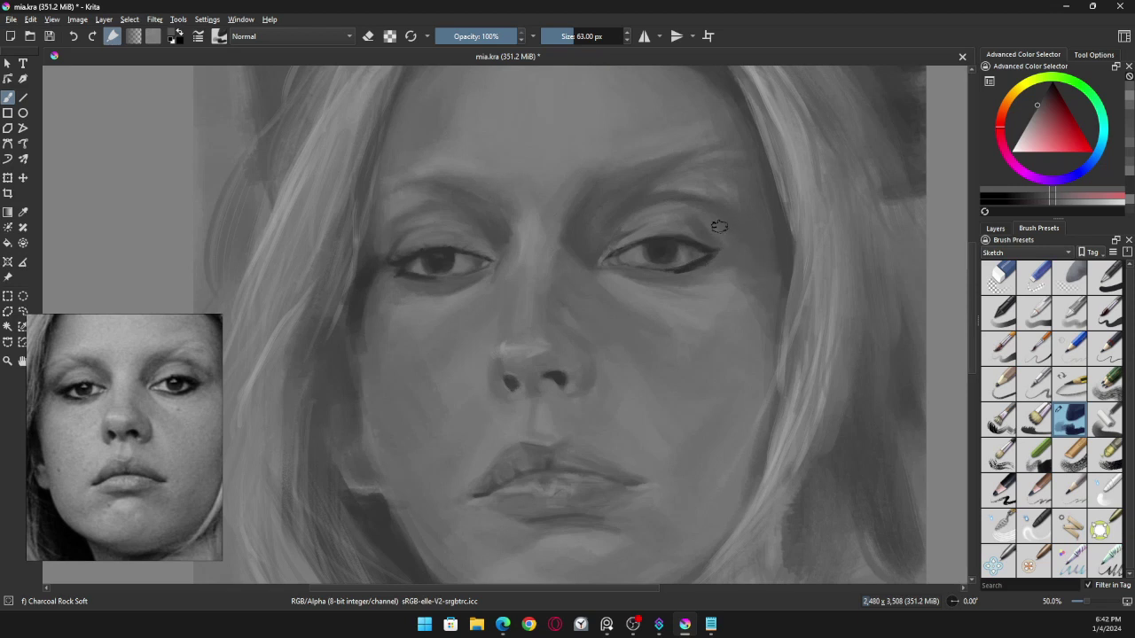
left_click(705, 246, "ctrl")
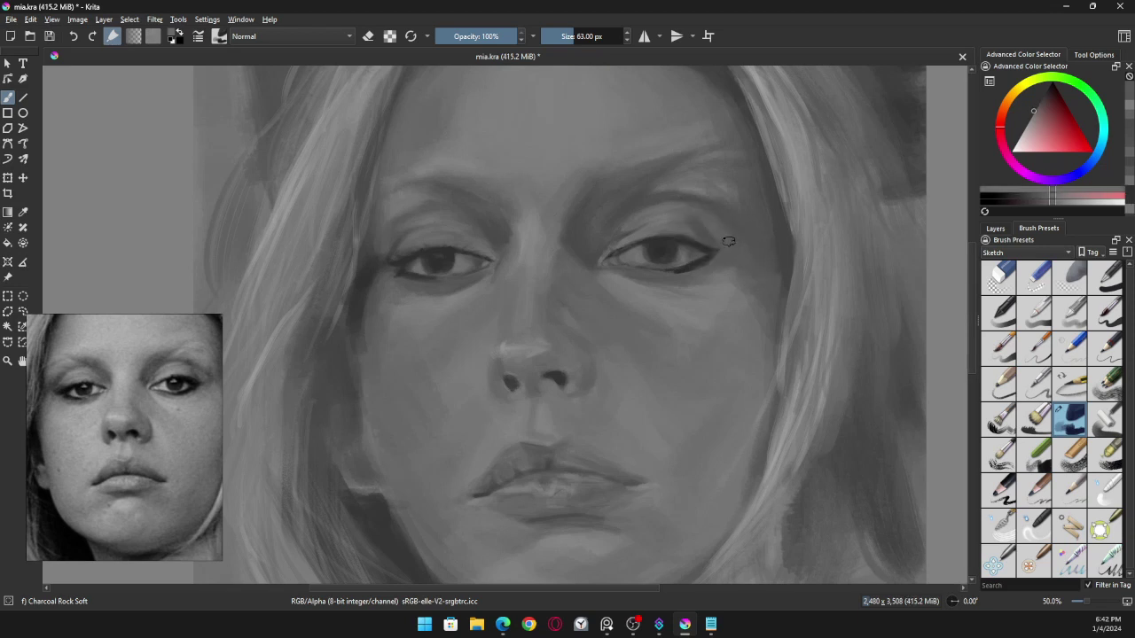
left_click(785, 256, "ctrl")
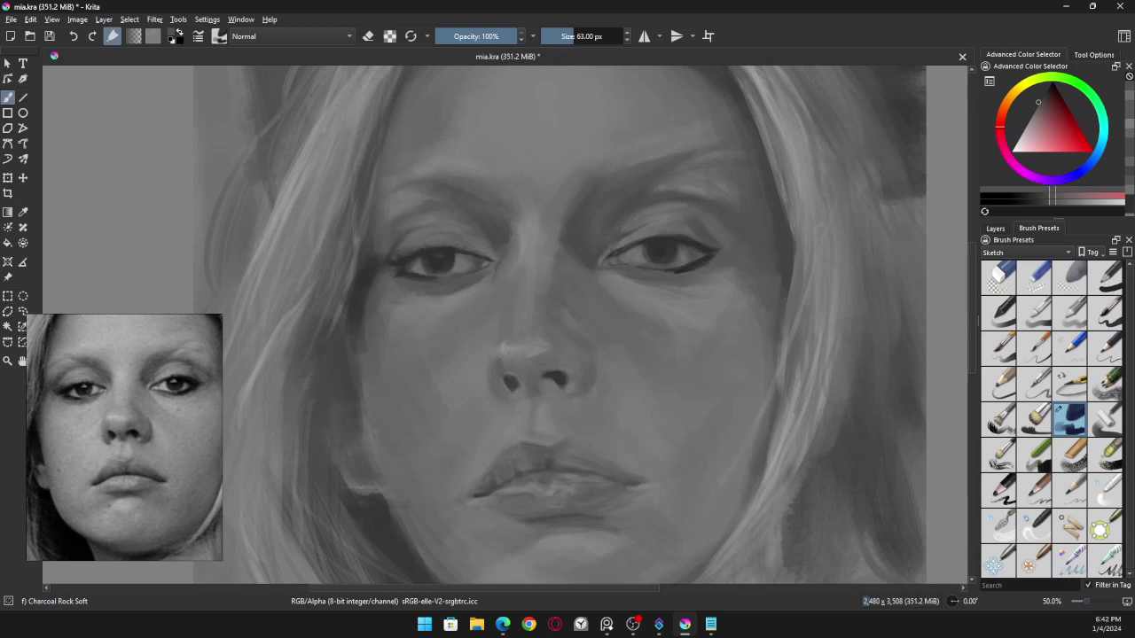
left_click(577, 263, "ctrl")
mouse_move(602, 270)
left_mouse_down()
mouse_move(583, 296)
mouse_move(575, 276)
mouse_move(588, 281)
mouse_move(579, 284)
left_mouse_up()
key("ctrl+z")
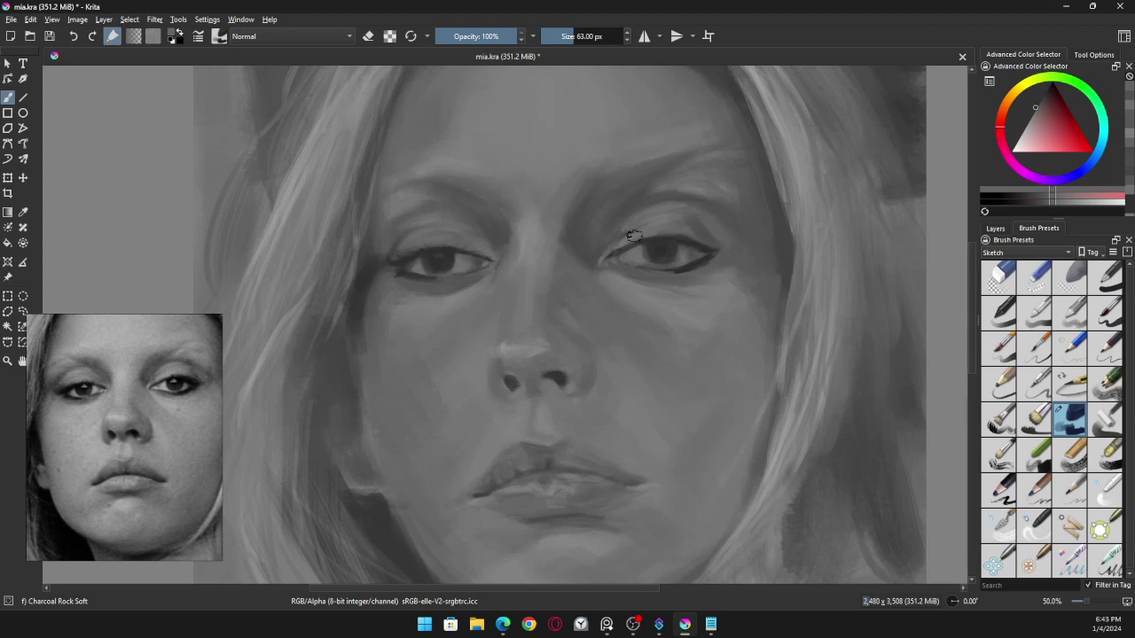
Step: Blend the shading between the inner corner of the right-hand eye and the nose with greys sampled around the socket
left_click(625, 209, "ctrl")
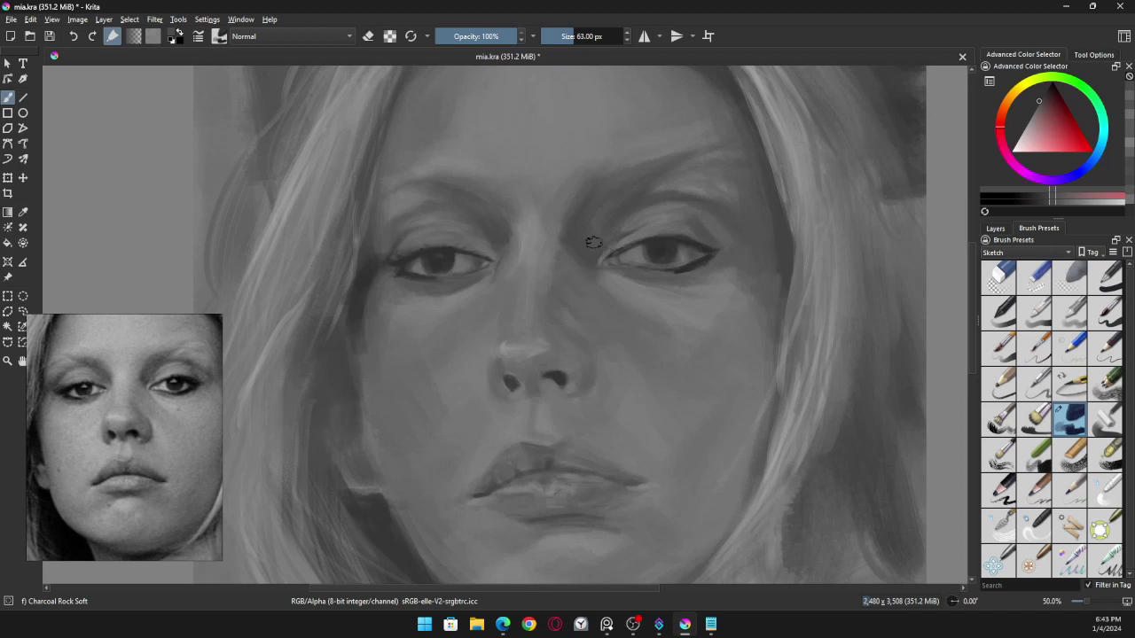
left_click(608, 275, "ctrl")
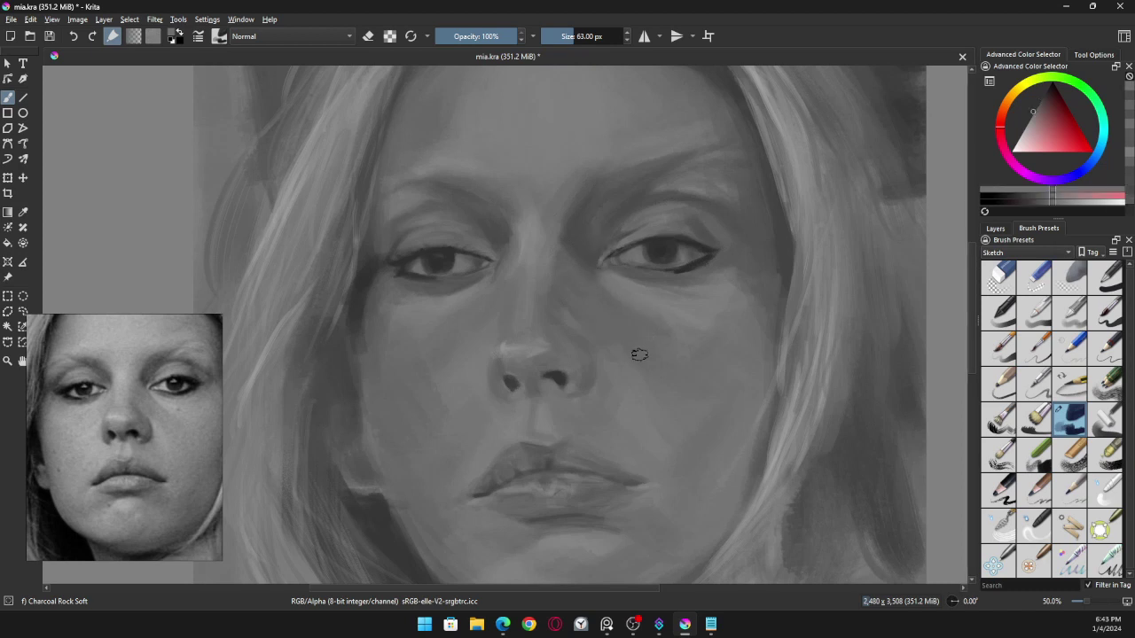
left_click(603, 289, "ctrl")
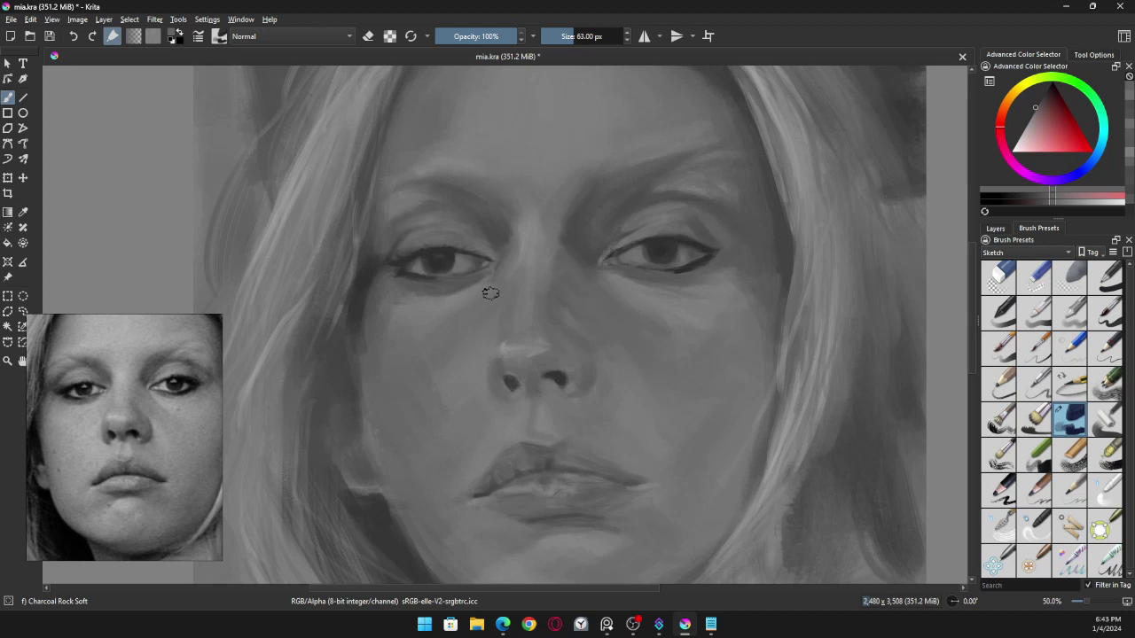
Step: Smooth the skin under the inner part of the left-hand eye and down the cheek beside the nose with sampled greys
left_click(506, 328, "ctrl")
left_click_drag(467, 300, 482, 294)
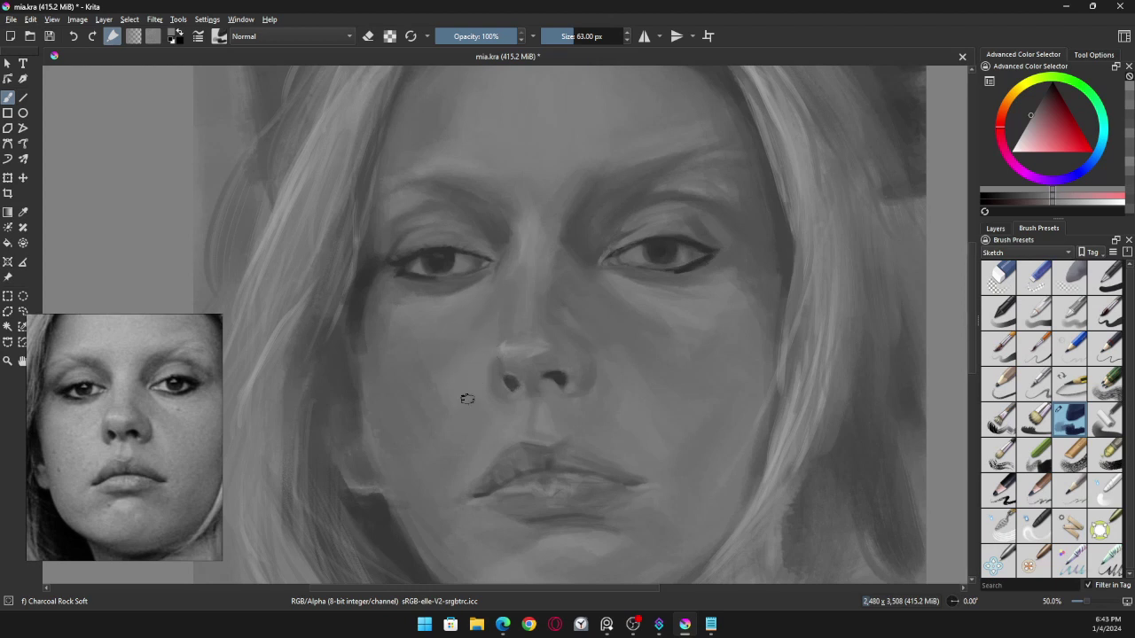
left_click(444, 388, "ctrl")
left_click(446, 410, "ctrl")
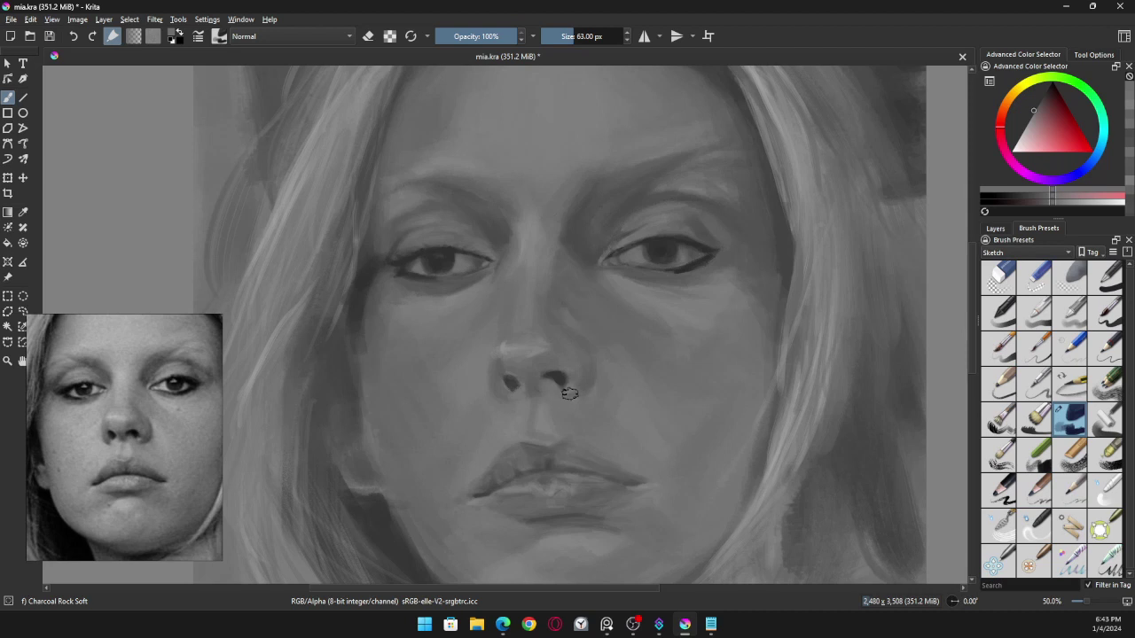
Step: Refine the inner corner of the left-hand eye and the adjoining side of the nose bridge with light and dark sampled greys
left_click(510, 256, "ctrl")
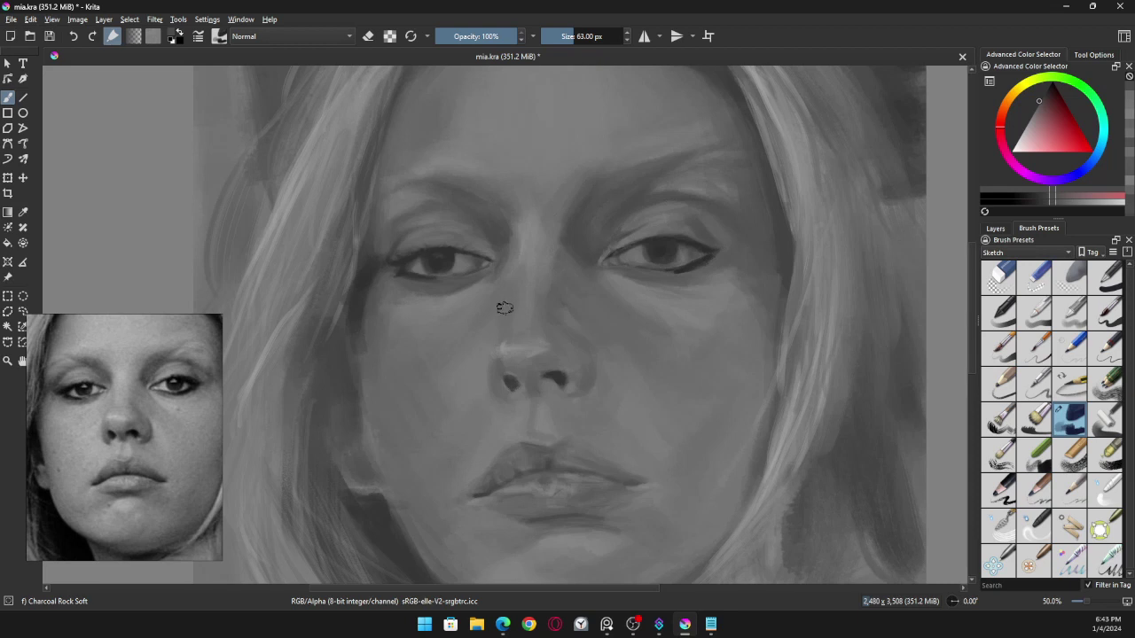
left_click(502, 286, "ctrl")
left_click(472, 291, "ctrl")
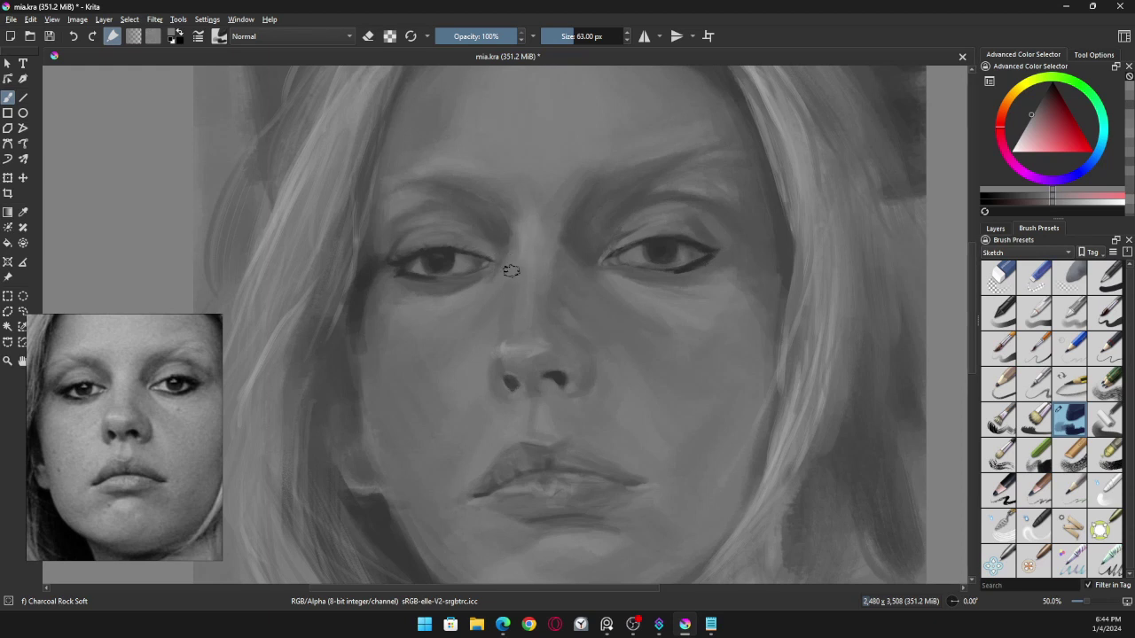
left_click(497, 228, "ctrl")
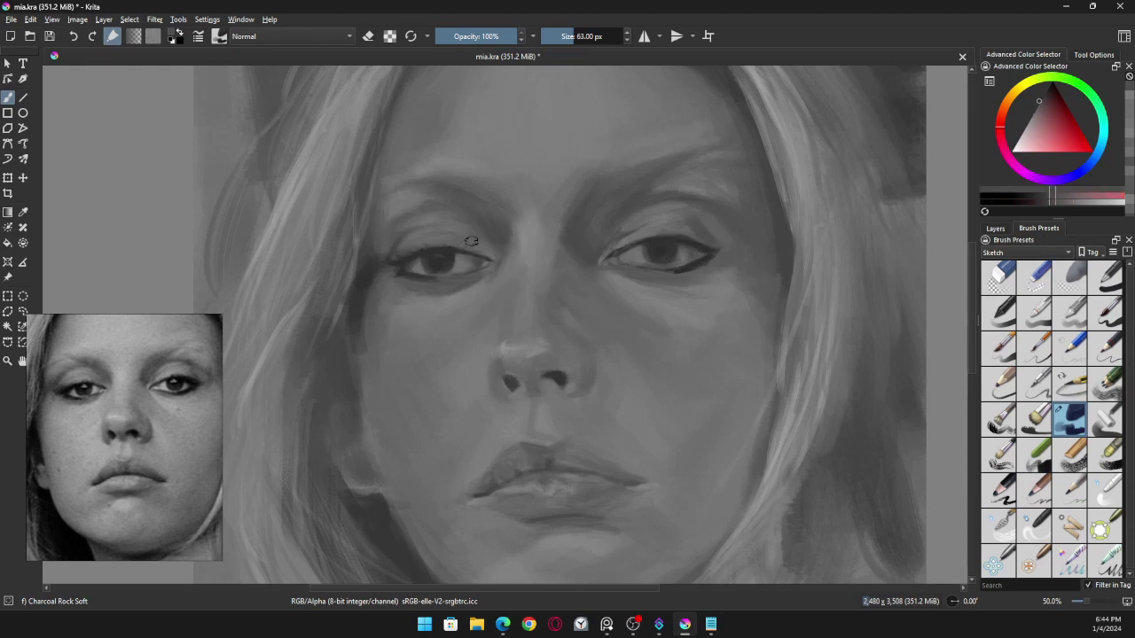
left_click(507, 234, "ctrl")
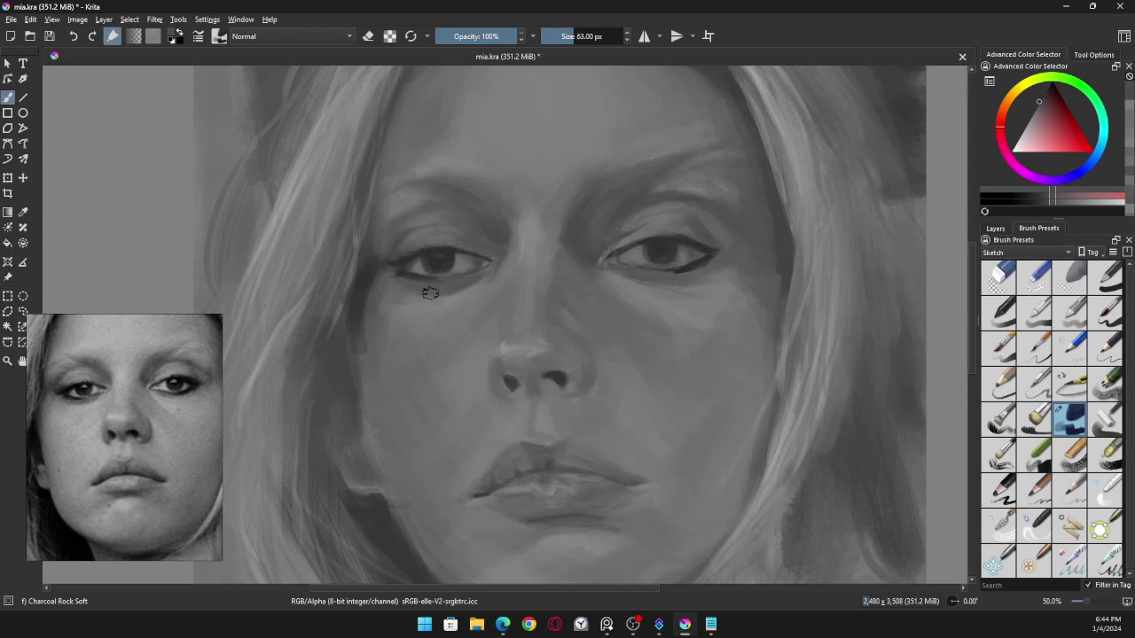
Step: Rework the outer corner of the left-hand eye and the shading around its socket with greys sampled from the surrounding skin
left_click(399, 286, "ctrl")
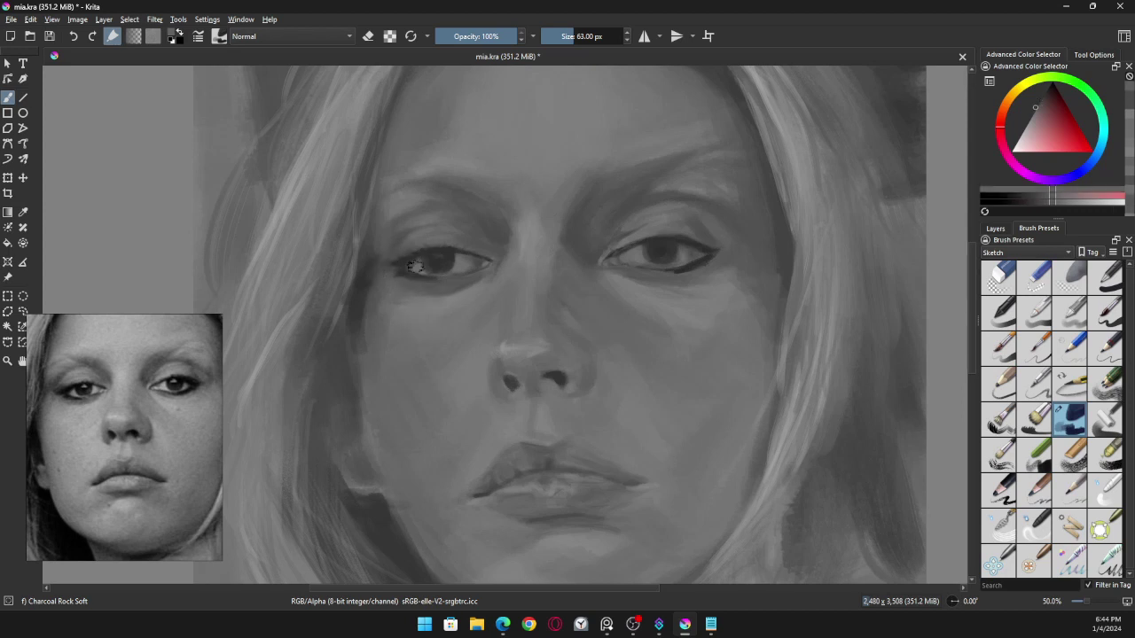
left_click(373, 282, "ctrl")
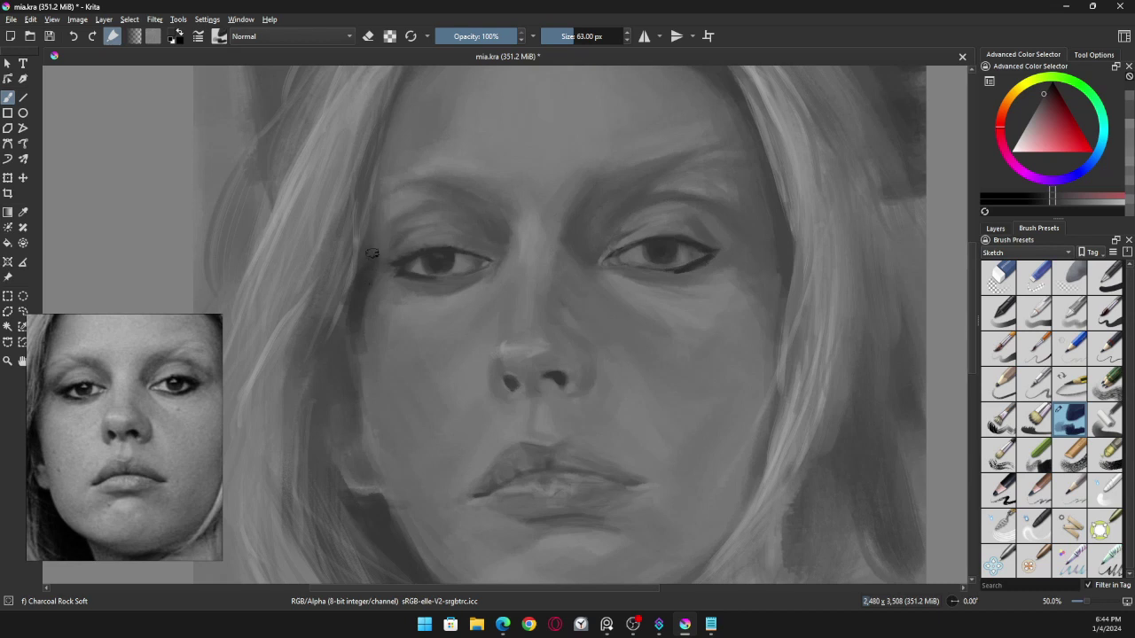
left_click(369, 372, "ctrl")
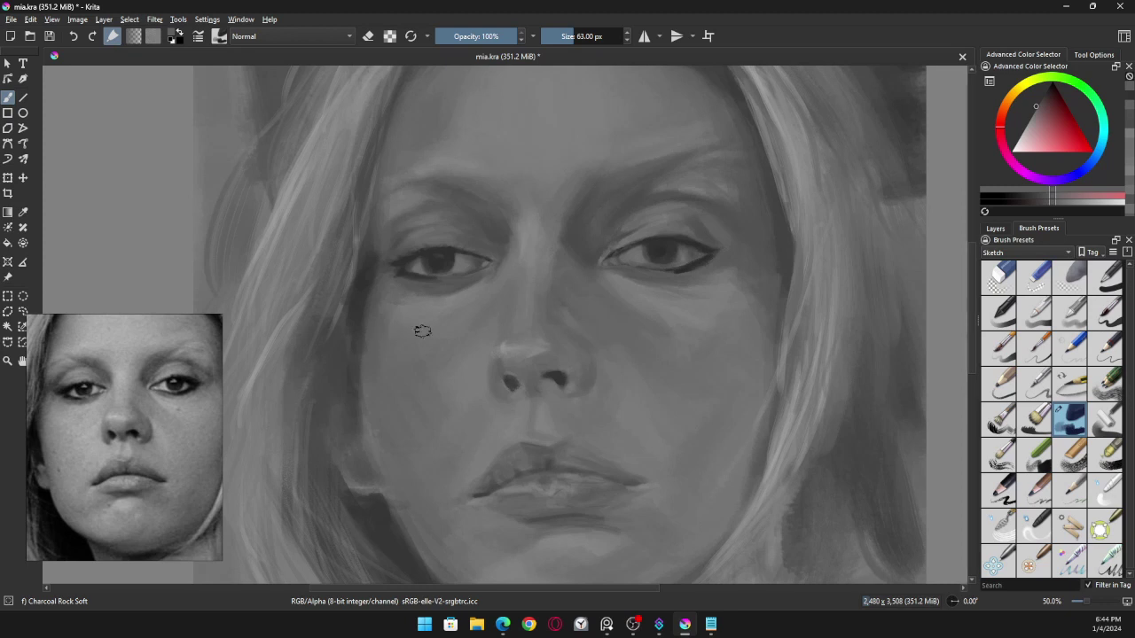
left_click(414, 197, "ctrl")
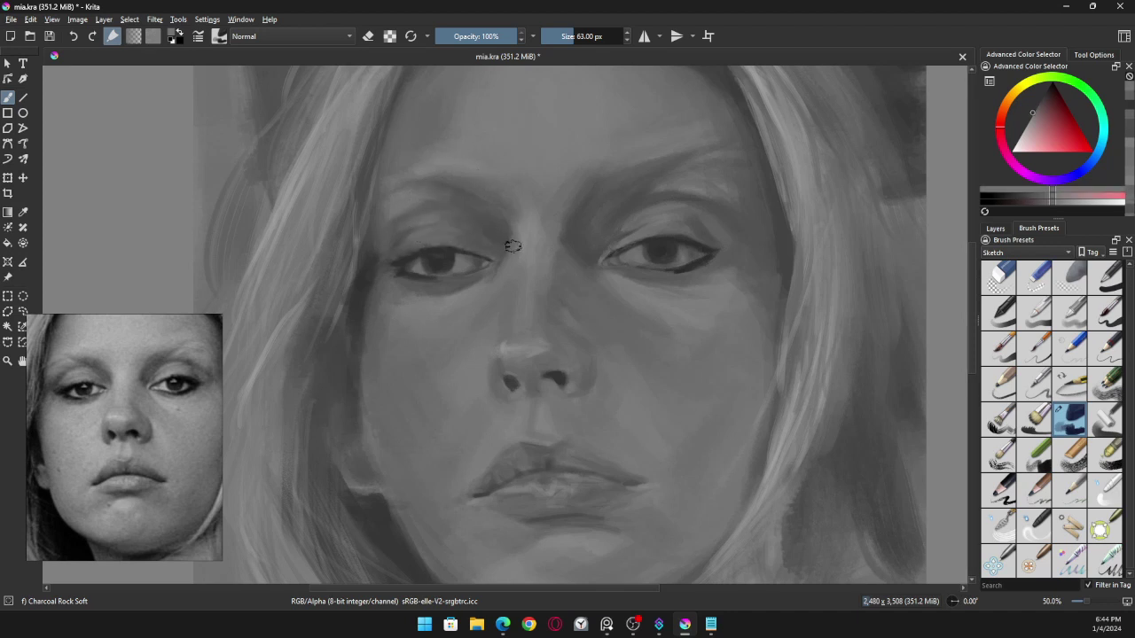
left_click(457, 198, "ctrl")
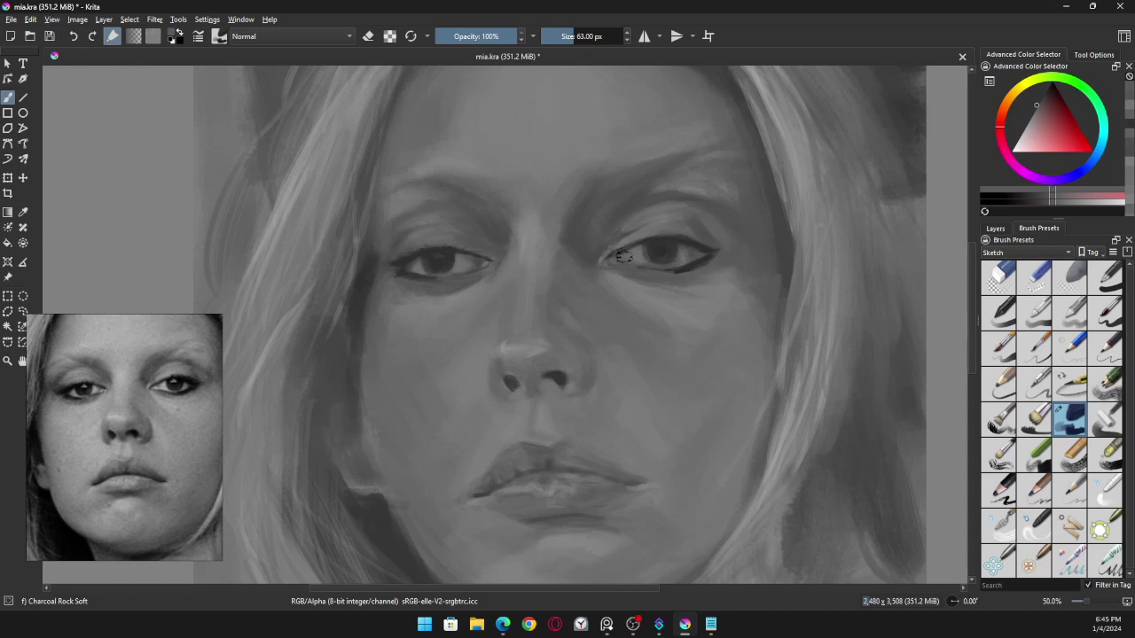
Step: Refine the inner corner, iris edge and lower lid of the right-hand eye with greys sampled from the eye and nearby skin
left_click(661, 276, "ctrl")
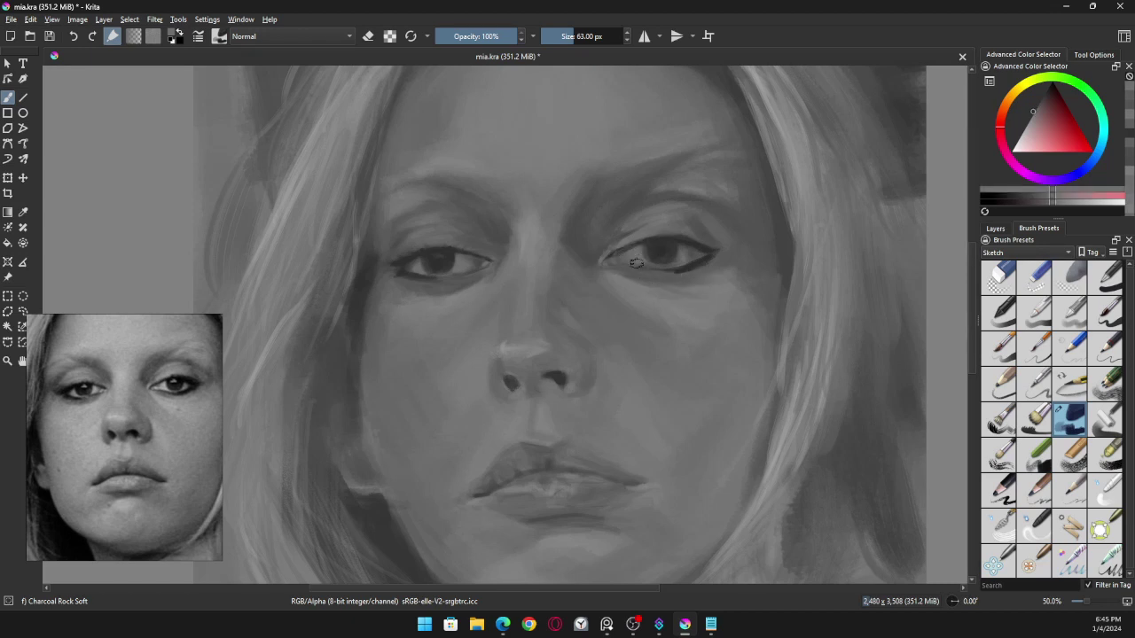
left_click(624, 260, "ctrl")
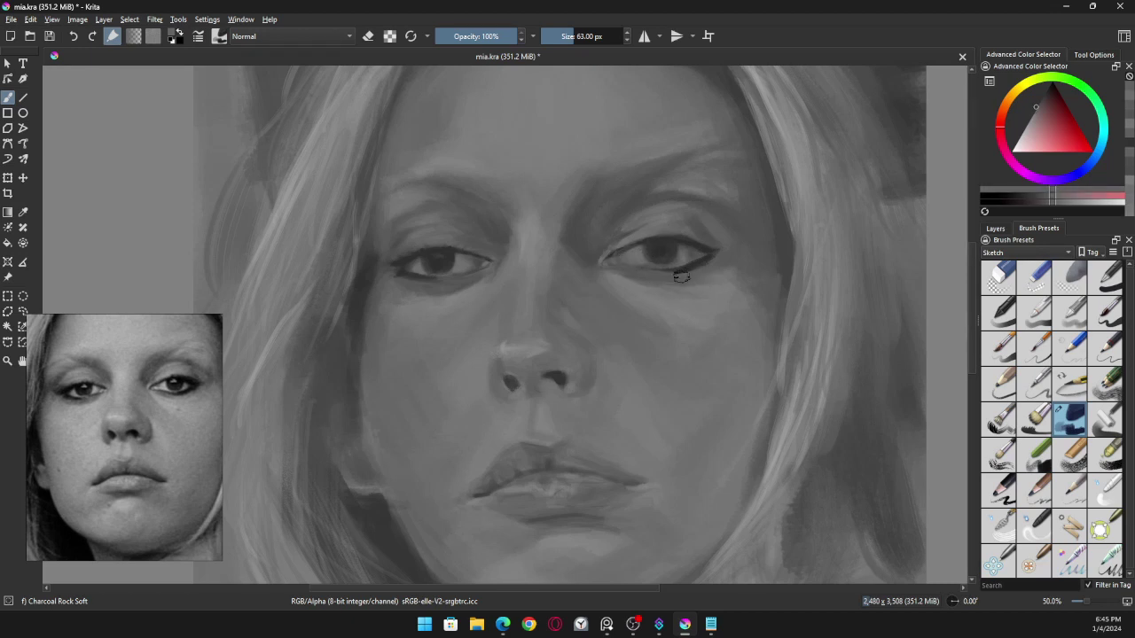
left_click(726, 301, "ctrl")
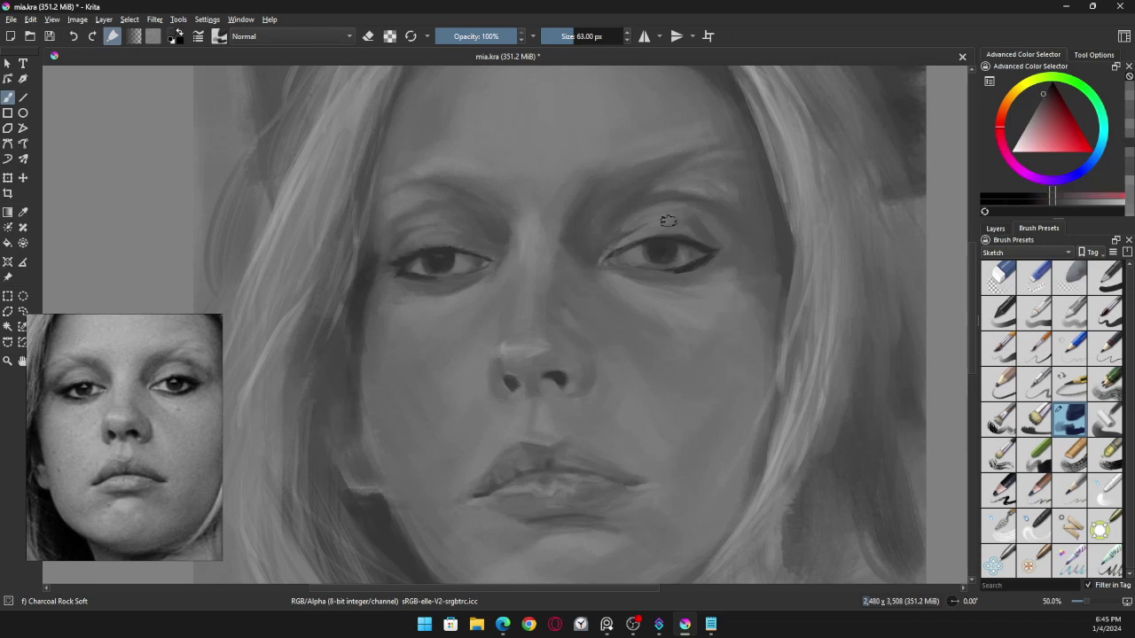
left_click(667, 276, "ctrl")
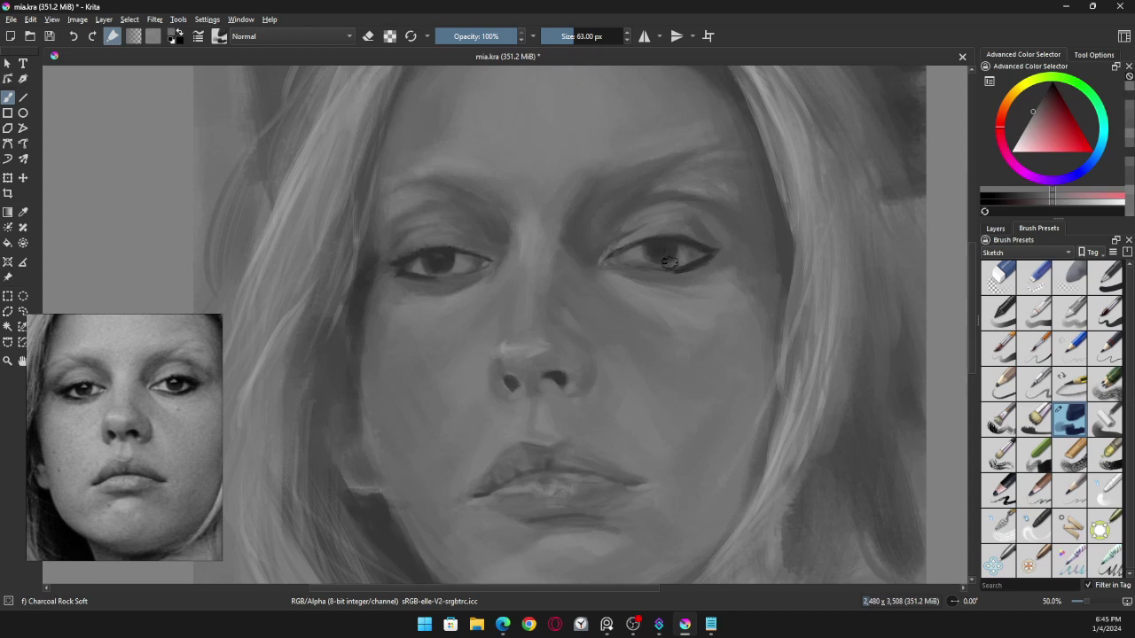
left_click(687, 262, "ctrl")
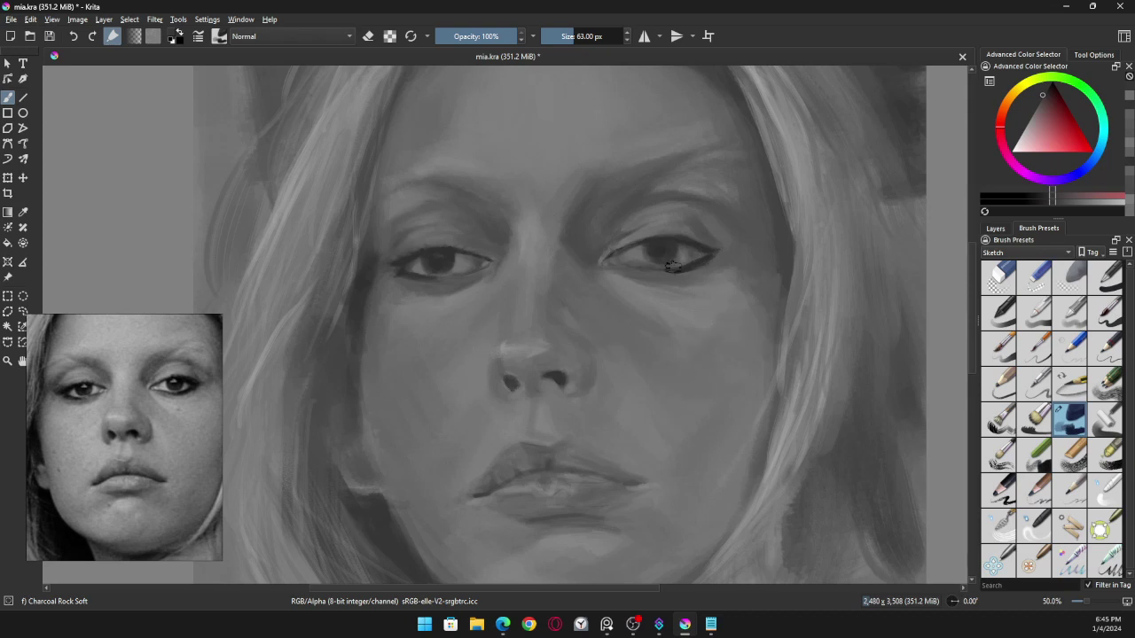
left_click(697, 260, "ctrl")
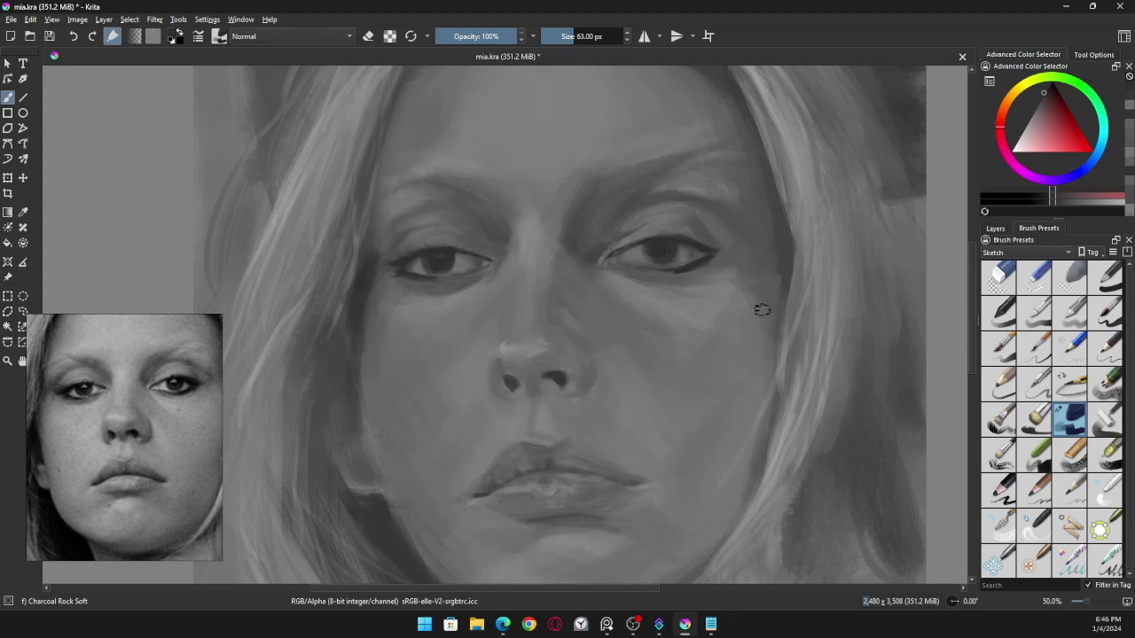
Step: Clean up the outer corner of the right-hand eye and blend the skin from there to the temple and upper cheek
left_click(700, 307, "ctrl")
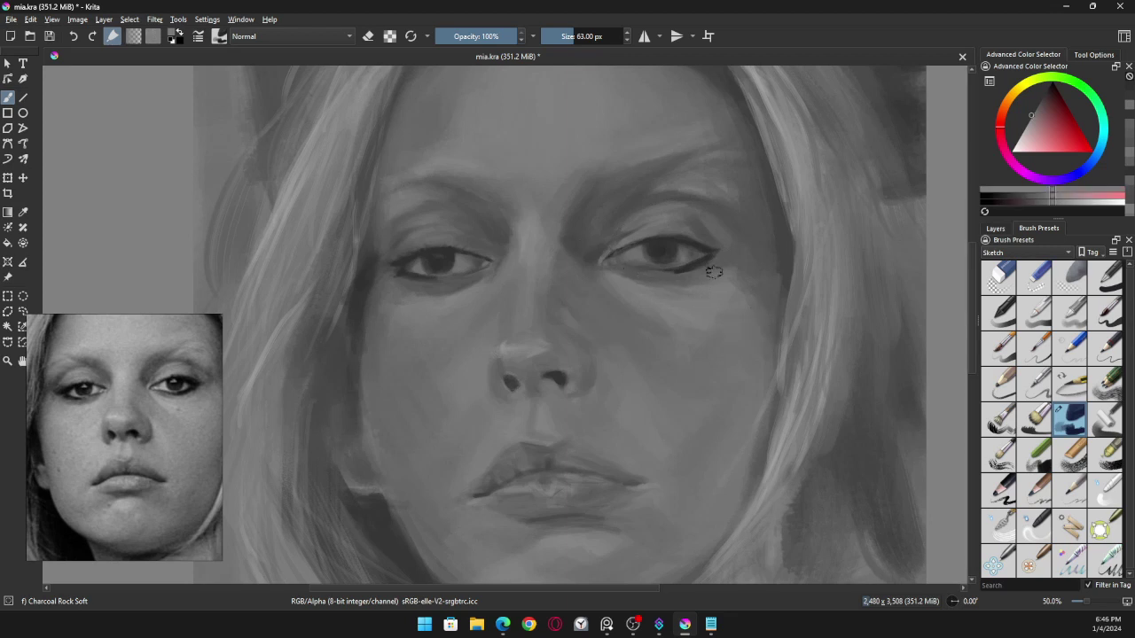
left_click_drag(675, 270, 715, 266)
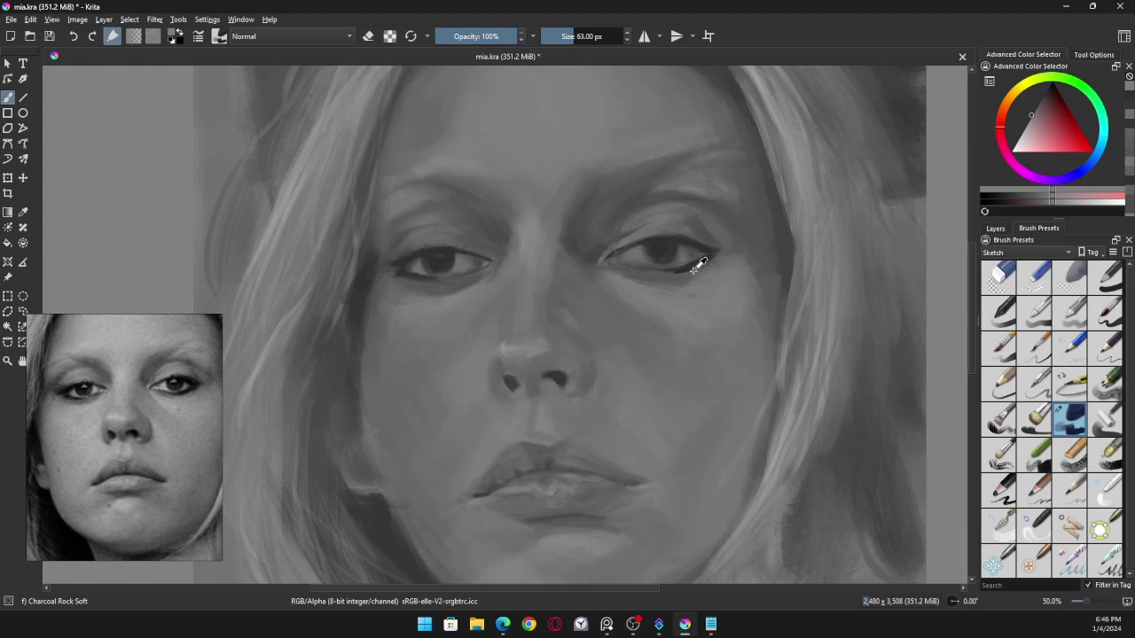
left_click(736, 257, "ctrl")
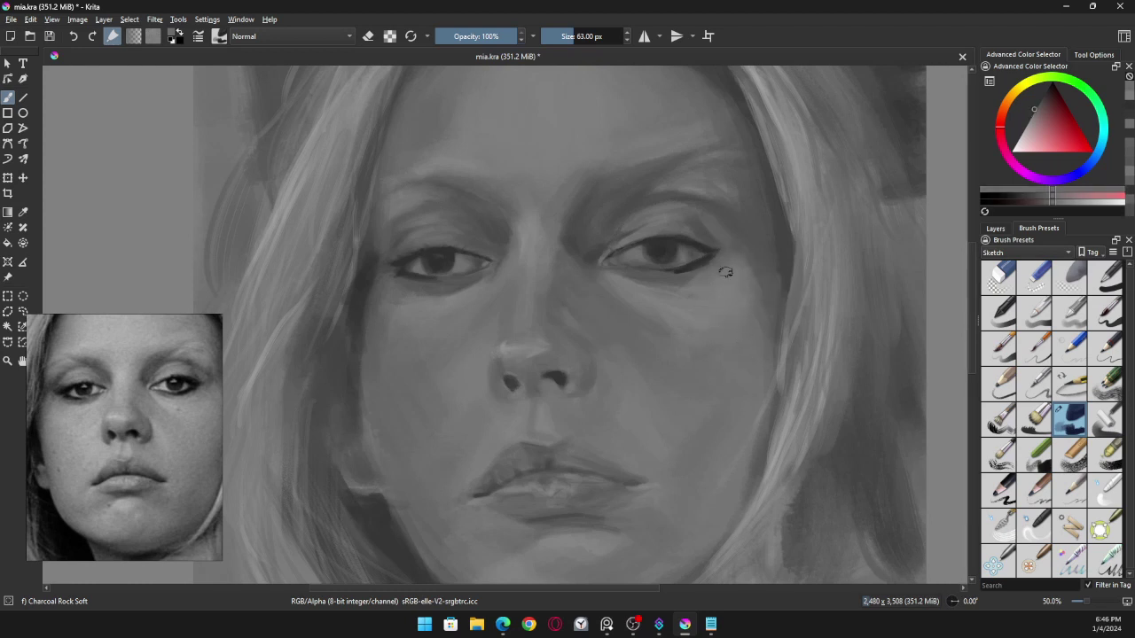
left_click(808, 276, "ctrl")
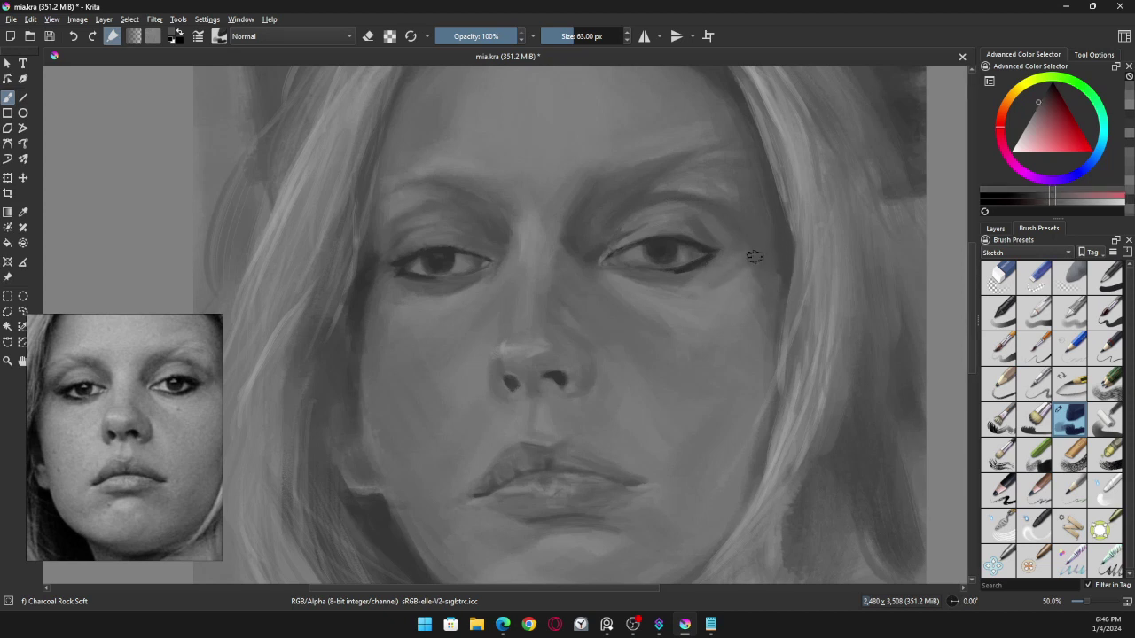
left_click(761, 319, "ctrl")
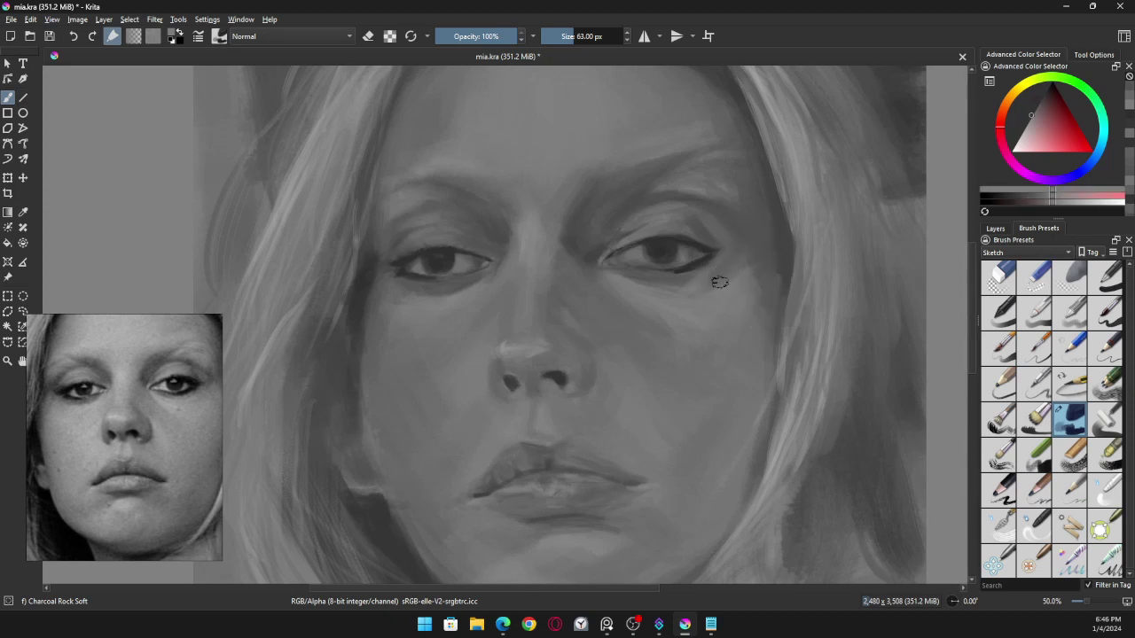
left_click(736, 282, "ctrl")
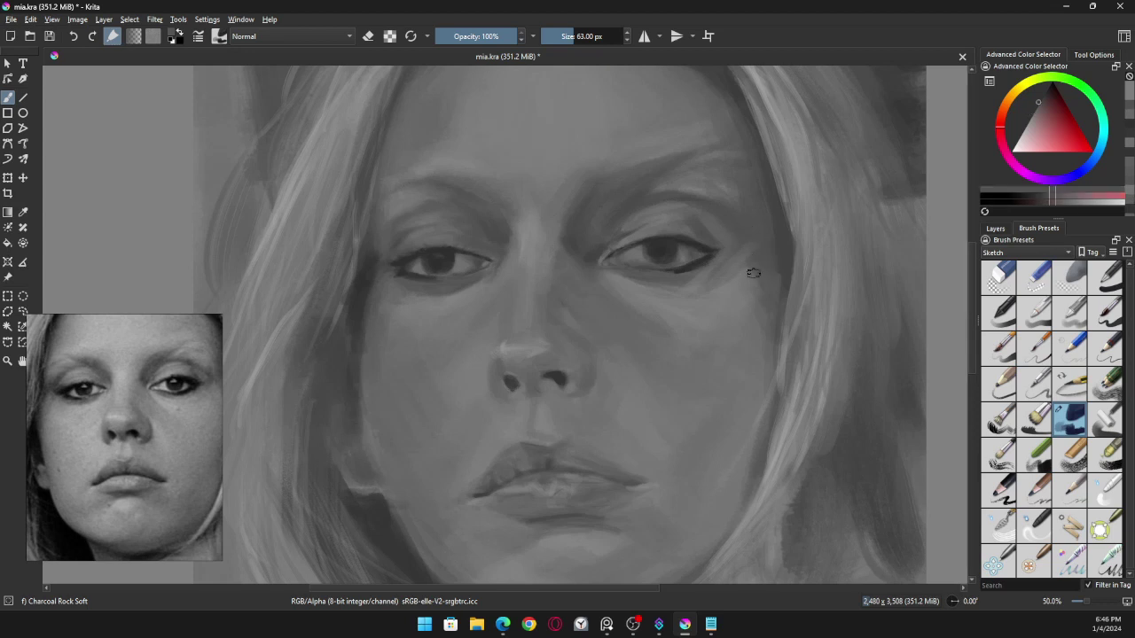
left_click(737, 338, "ctrl")
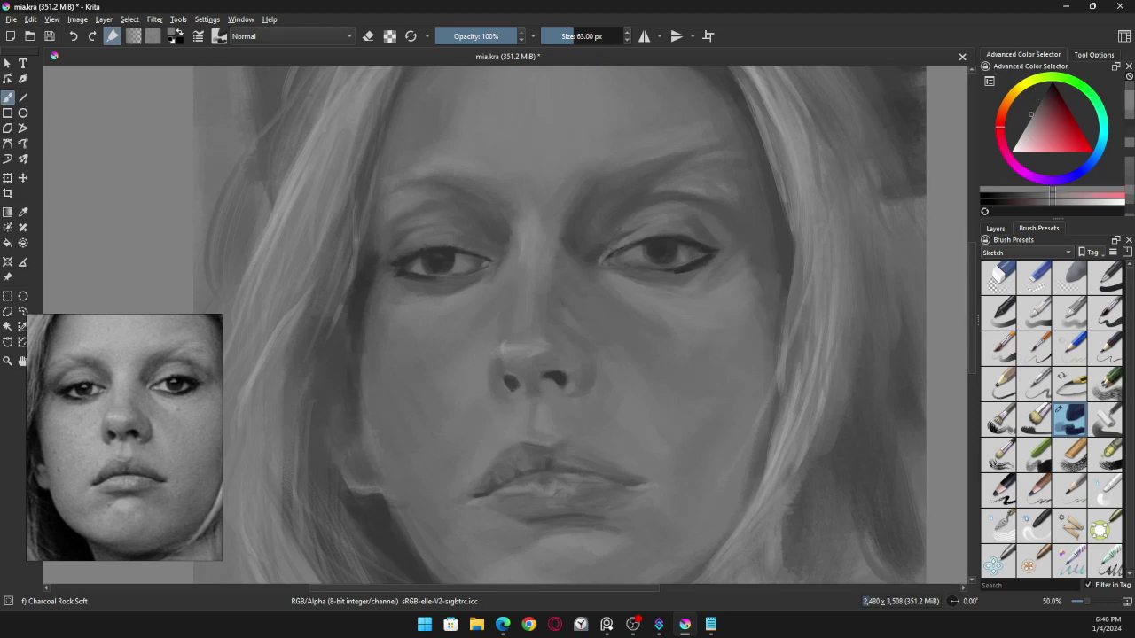
Step: Redraw the dark lower lash line of the right-hand eye and soften the skin directly beneath it with sampled greys
left_click(678, 274, "ctrl")
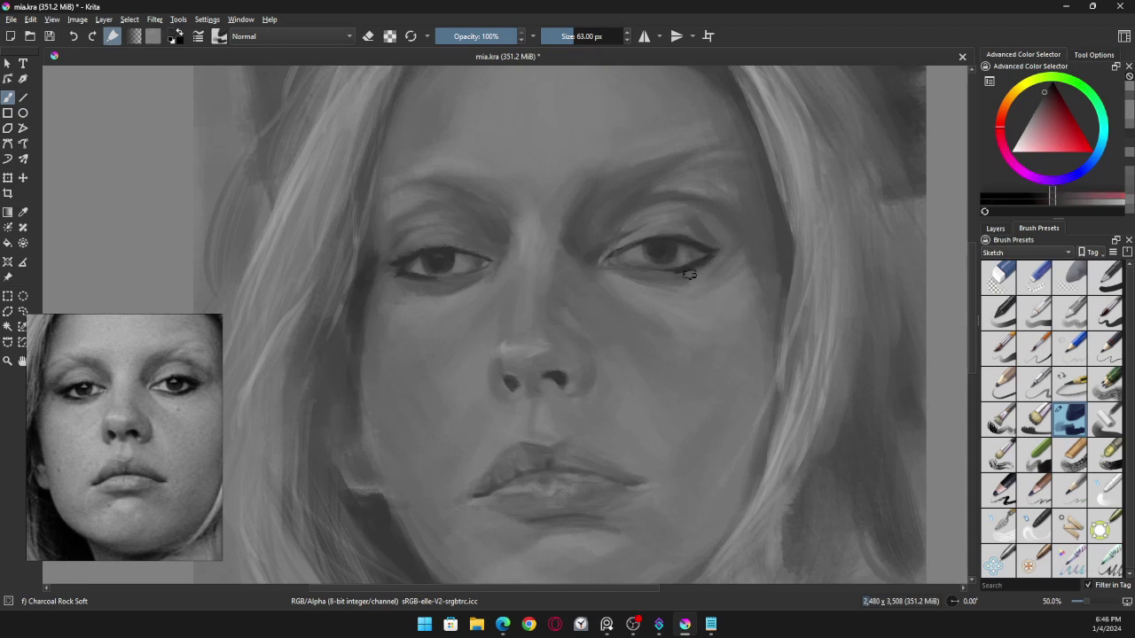
left_click_drag(678, 275, 709, 268)
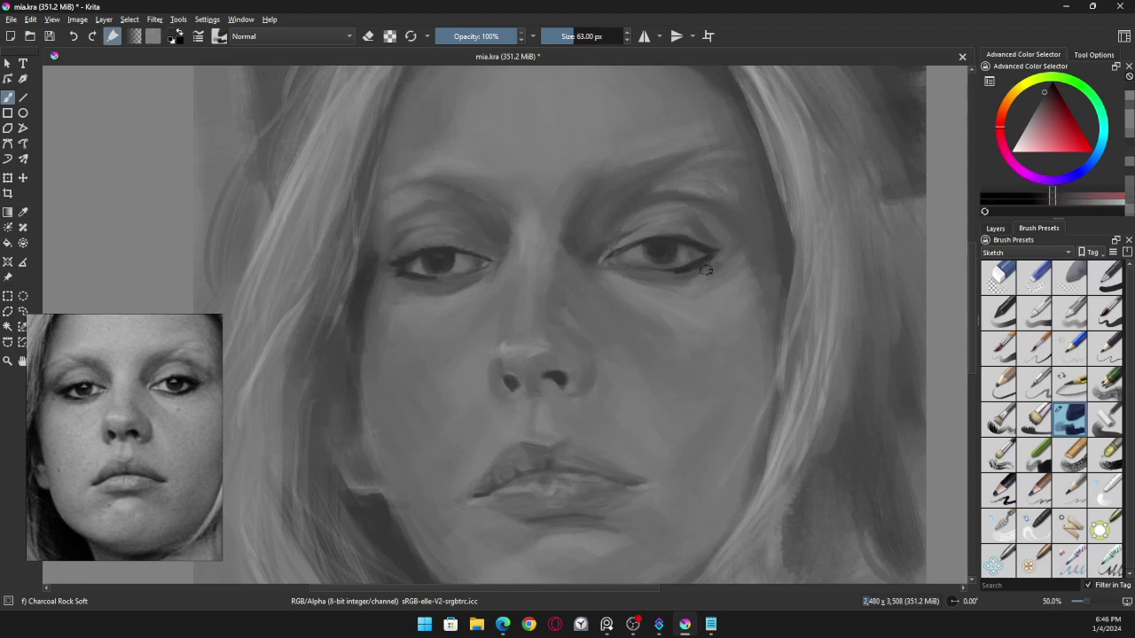
left_click(710, 330, "ctrl")
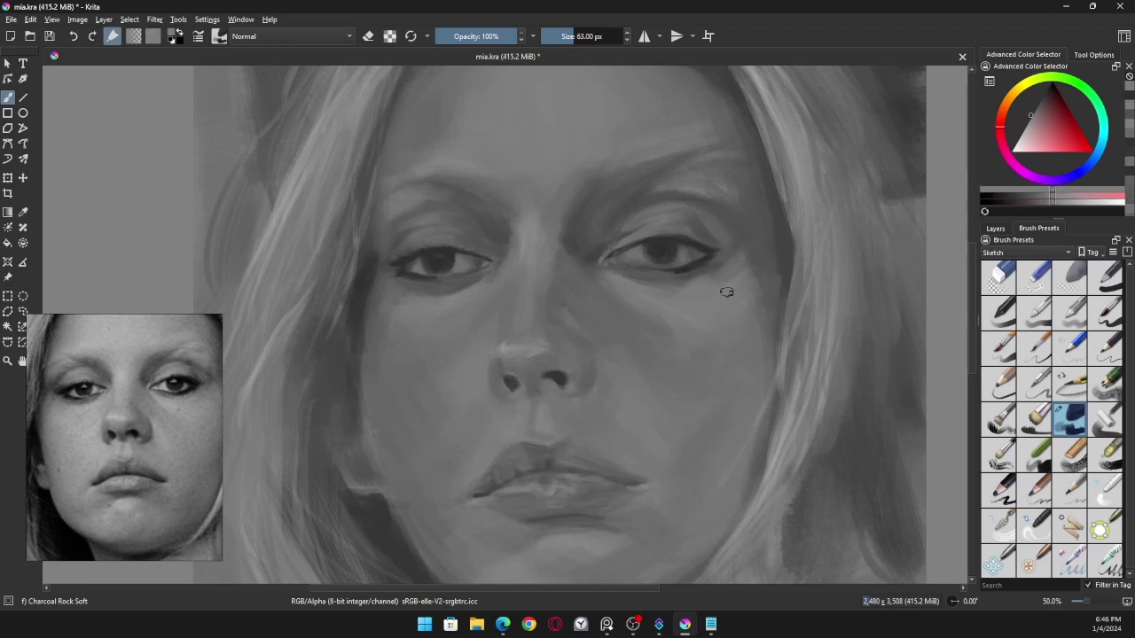
left_click(685, 296, "ctrl")
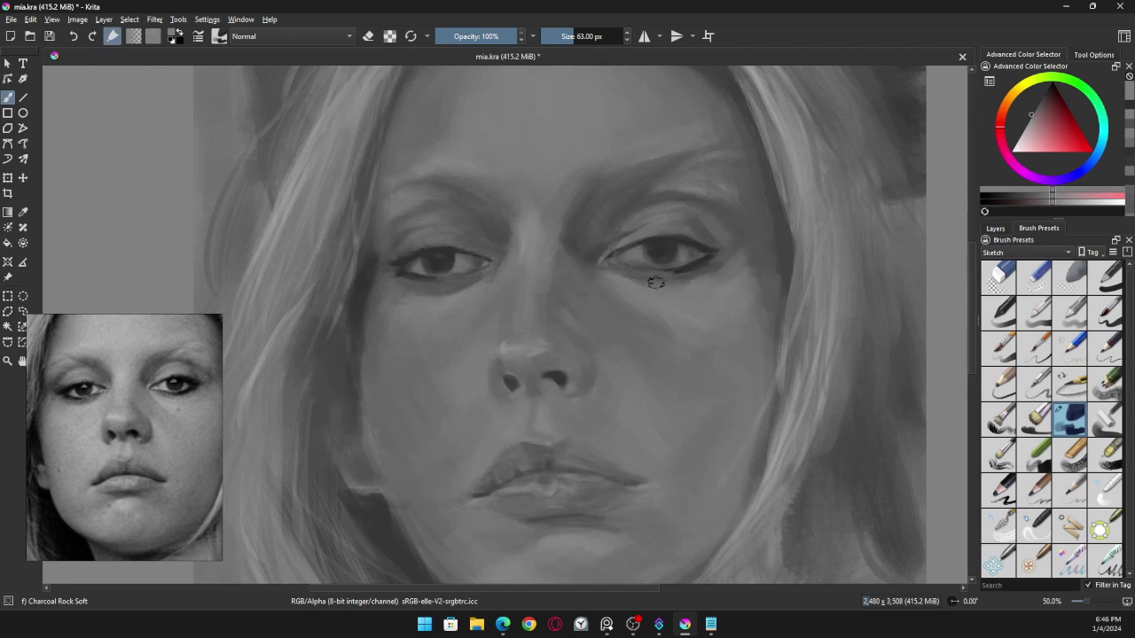
left_click(695, 271, "ctrl")
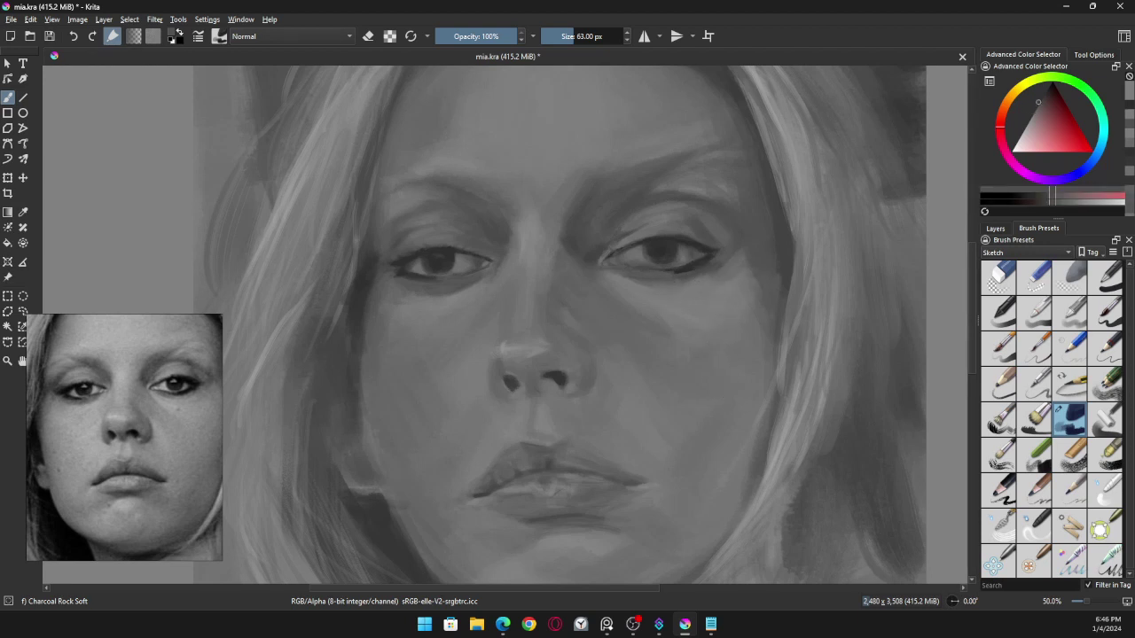
Step: Soften the eyebrow and the forehead shading above the right-hand eye with sampled light and mid greys
left_click(709, 288, "ctrl")
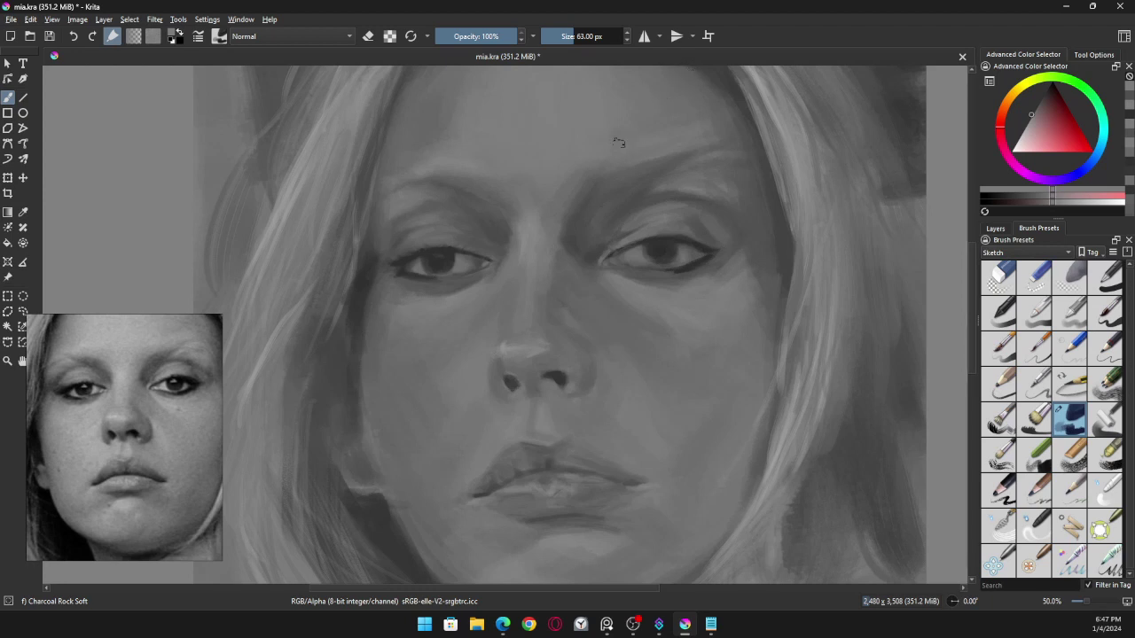
left_click(483, 242, "ctrl")
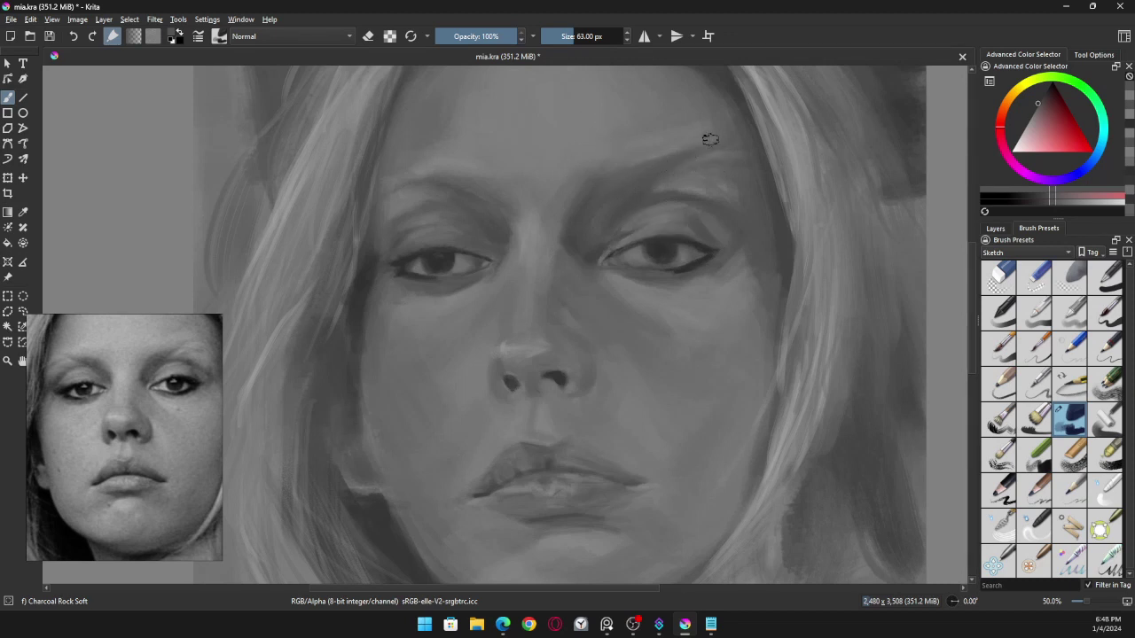
left_click(756, 162, "ctrl")
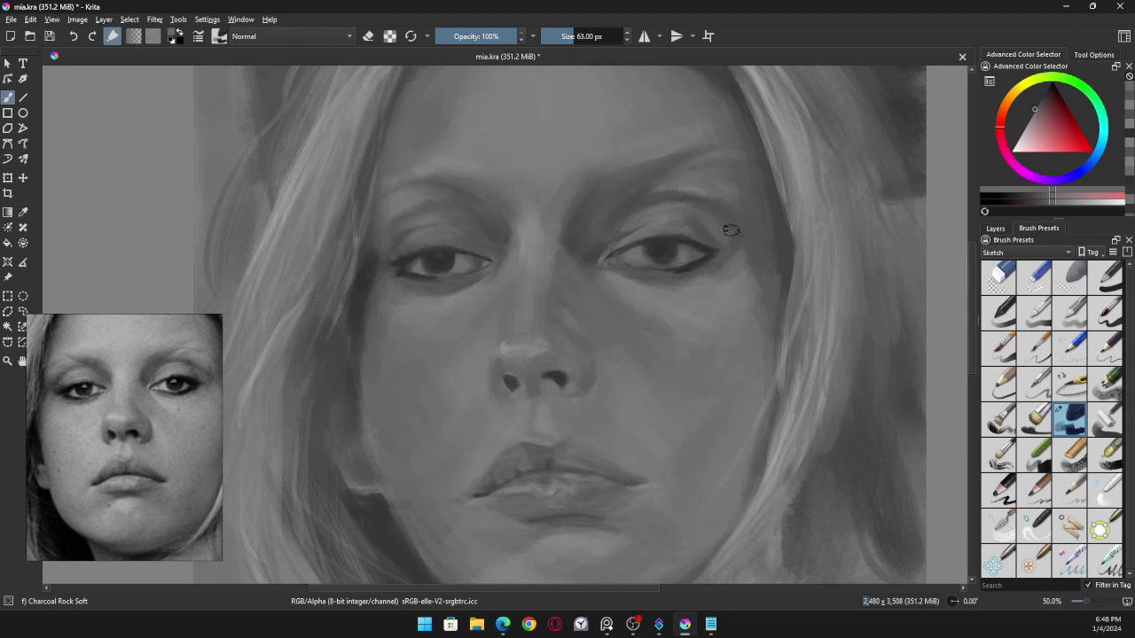
Step: Blend the skin between the outer brow, upper lid and temple of the right-hand eye with greys sampled nearby
left_click(706, 192, "ctrl")
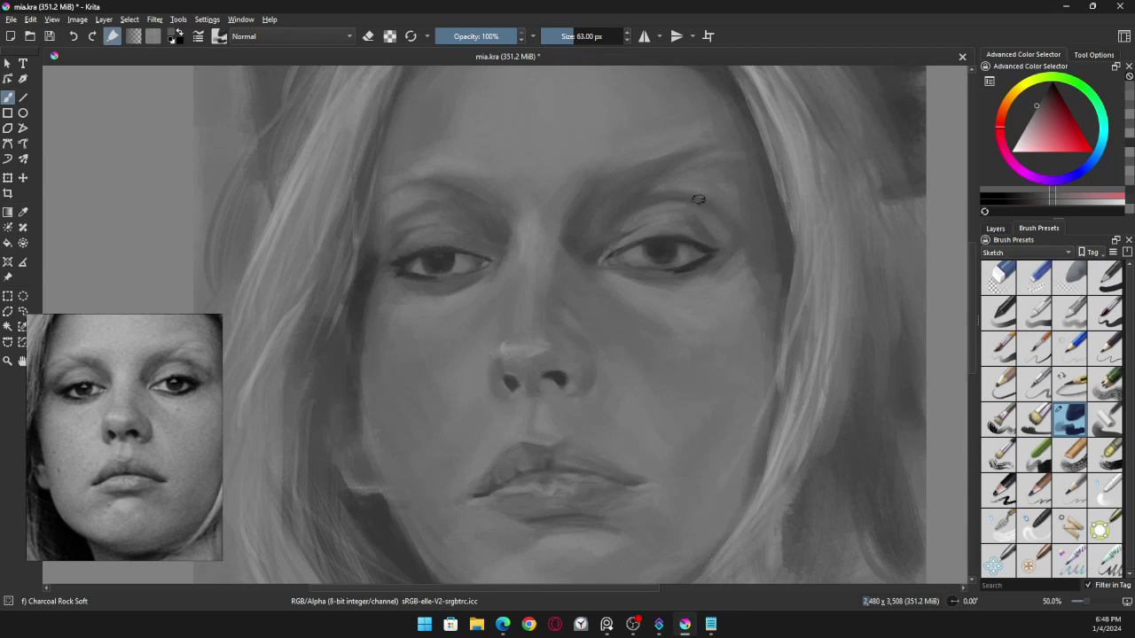
left_click(744, 264, "ctrl")
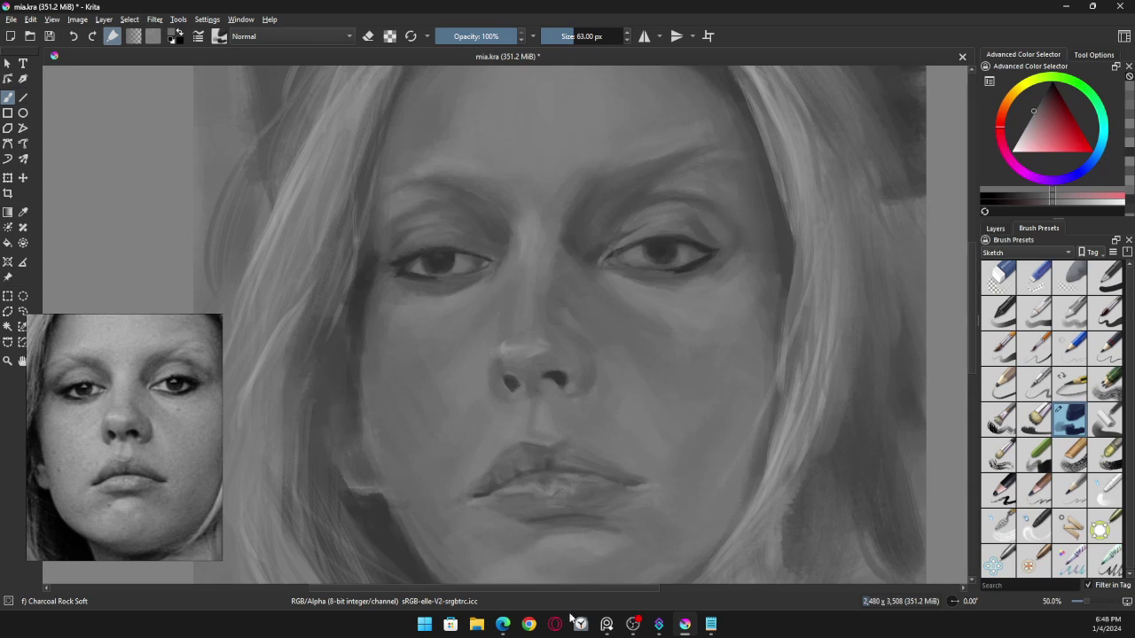
mouse_move(606, 624)
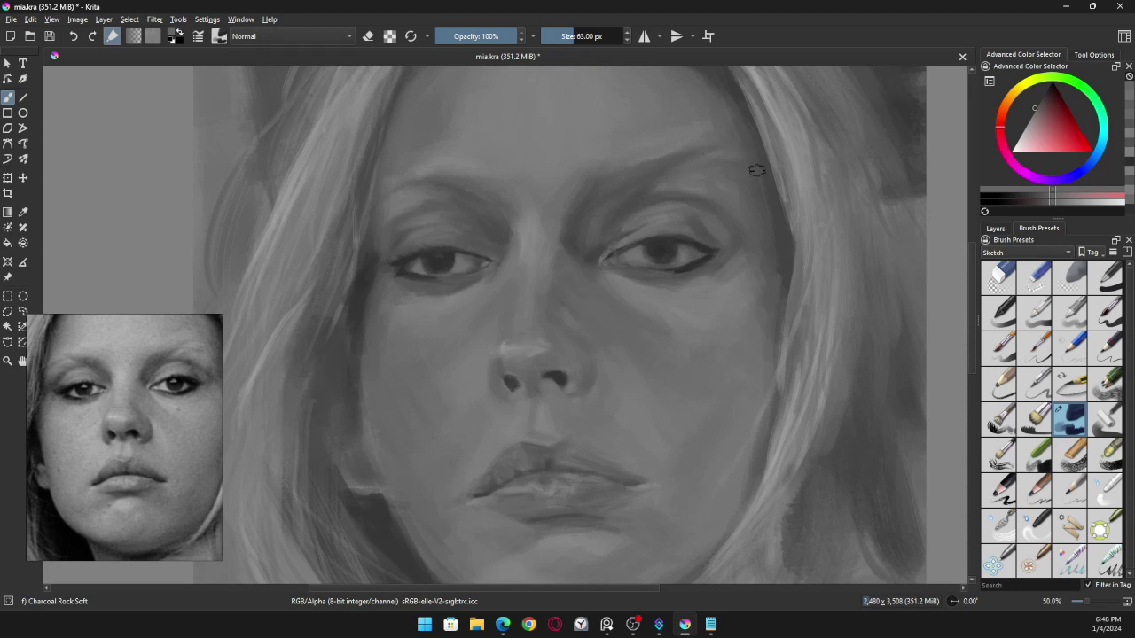
Step: Refine the nose bridge, tip and wings with sampled light and mid greys, softening the hard highlight at the tip's edge
left_click(533, 225, "ctrl")
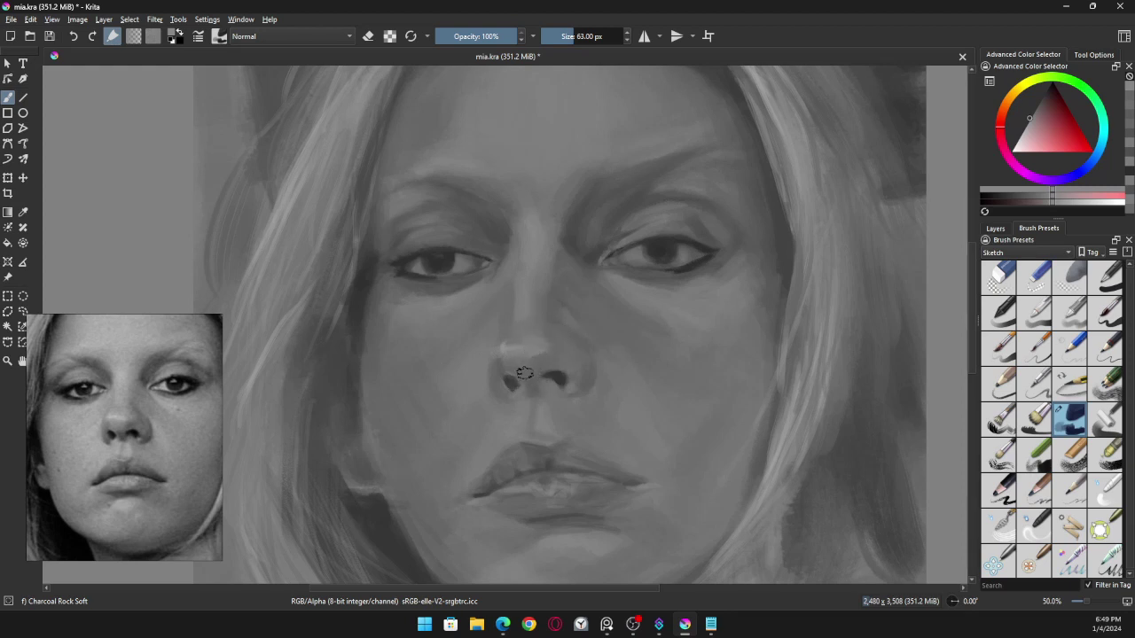
left_click(583, 396, "ctrl")
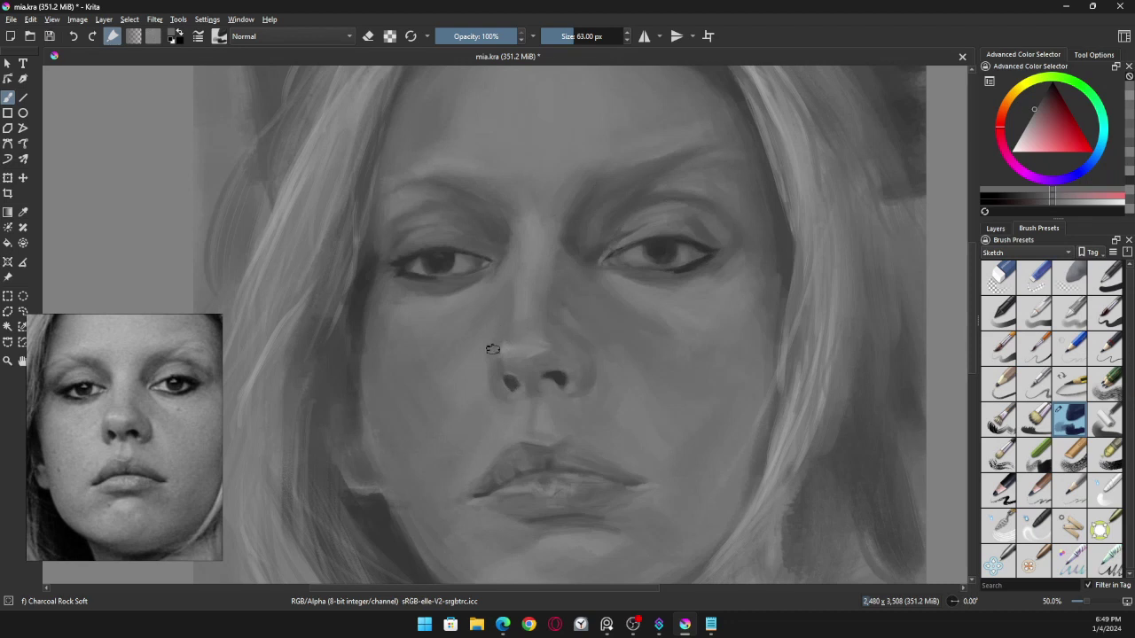
left_click(490, 337, "ctrl")
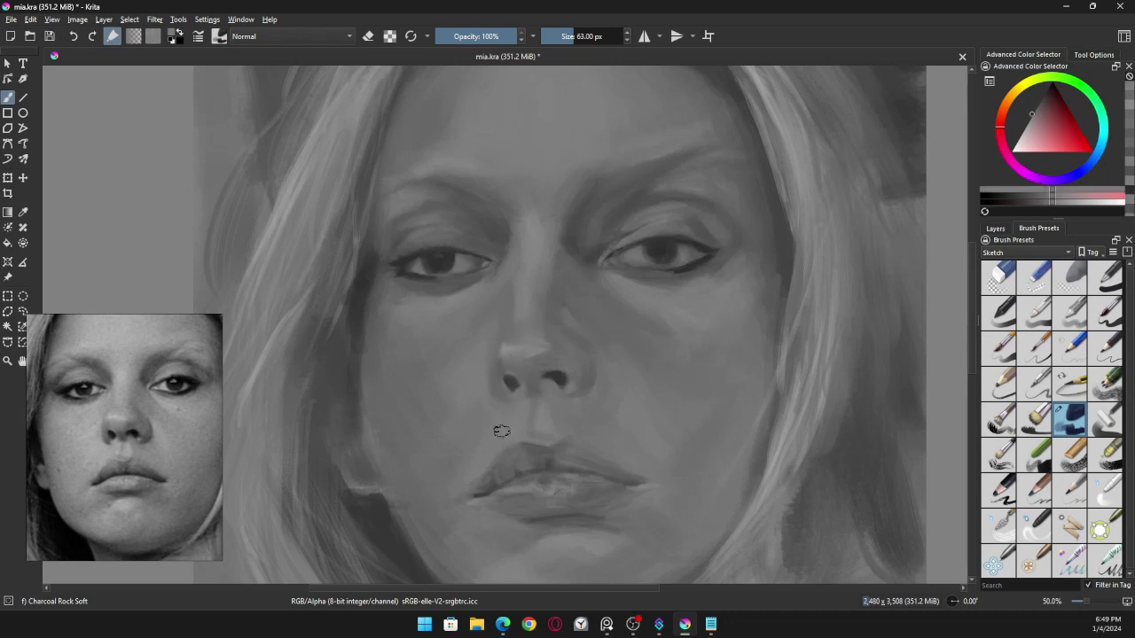
left_click(507, 338, "ctrl")
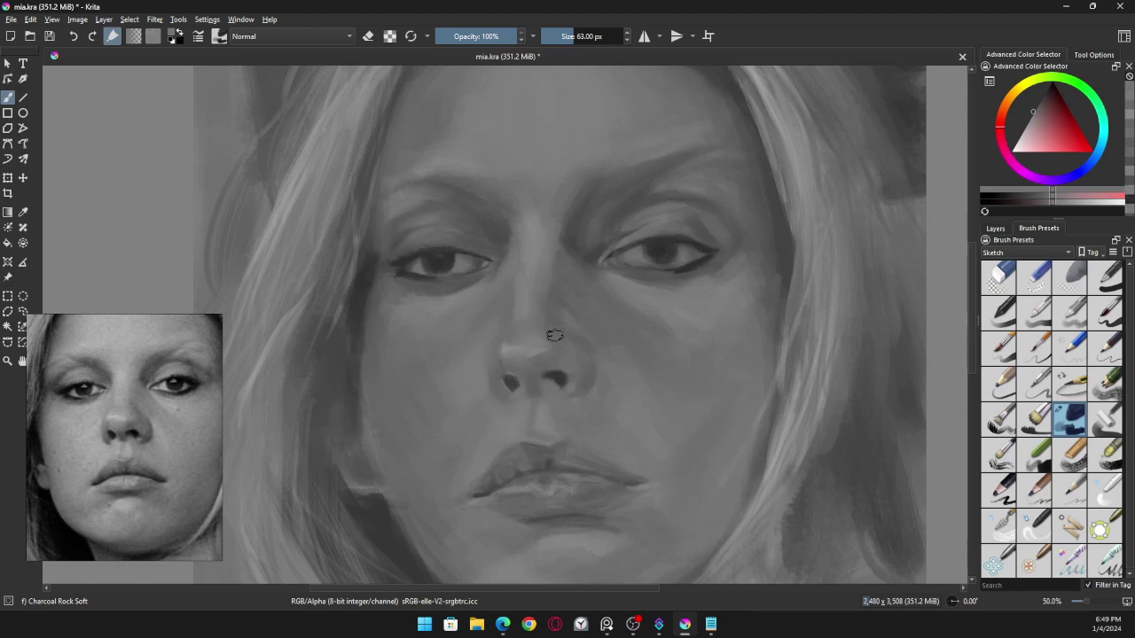
left_click(497, 346, "ctrl")
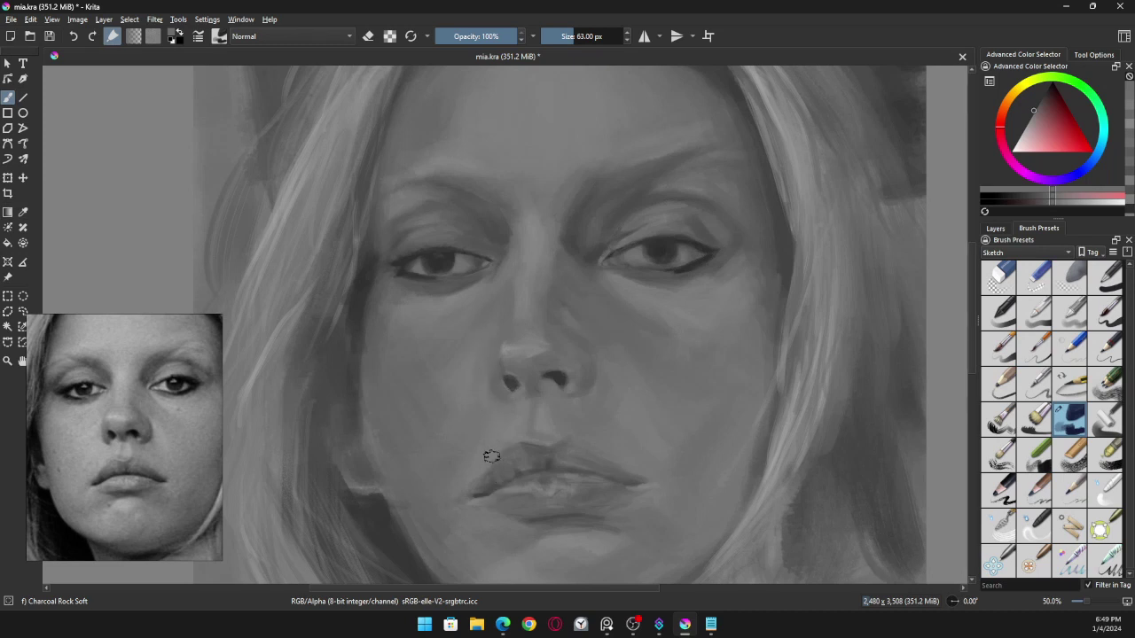
left_click(506, 396, "ctrl")
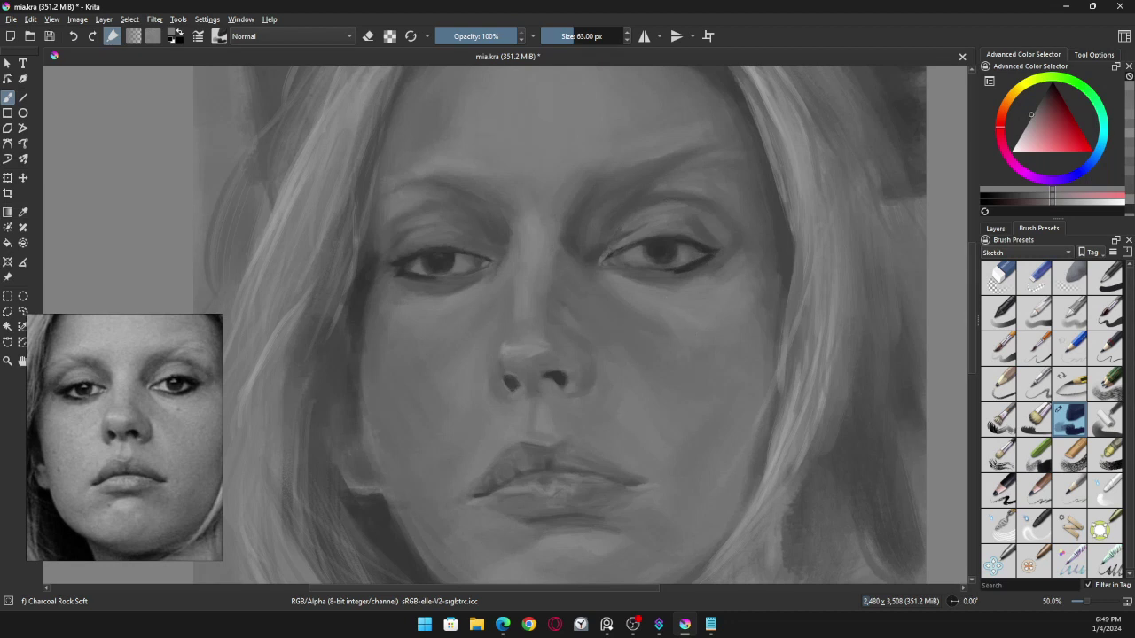
Step: Smooth the shading between the brows, beside the nose and across the right-hand cheek with greys sampled from the face
left_click(635, 280, "ctrl")
left_click(510, 188, "ctrl")
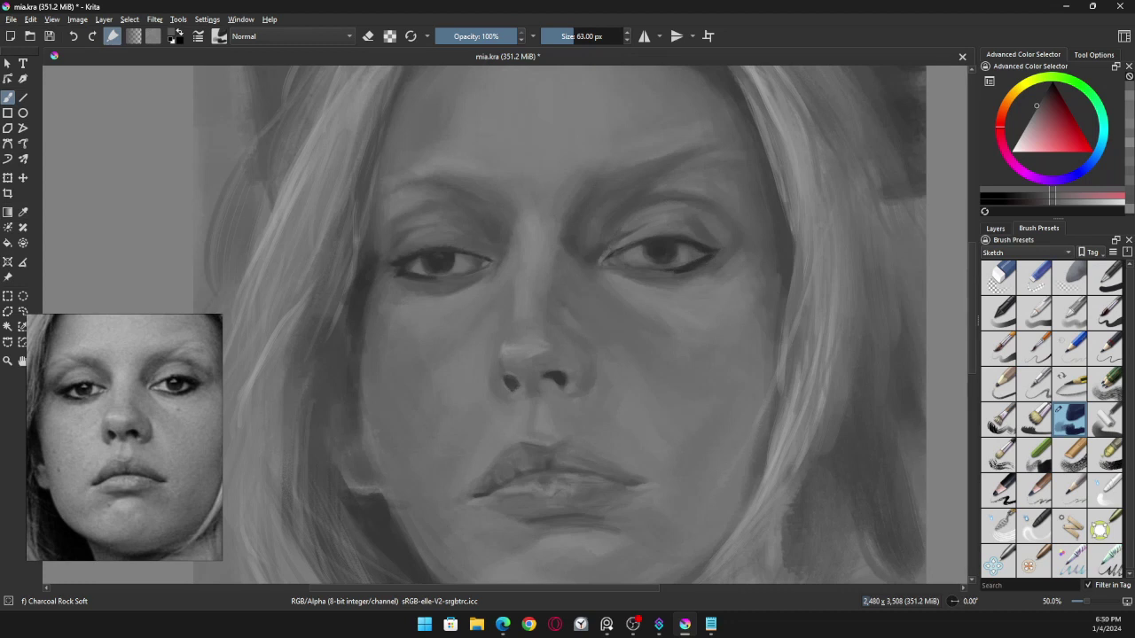
left_click(514, 341, "ctrl")
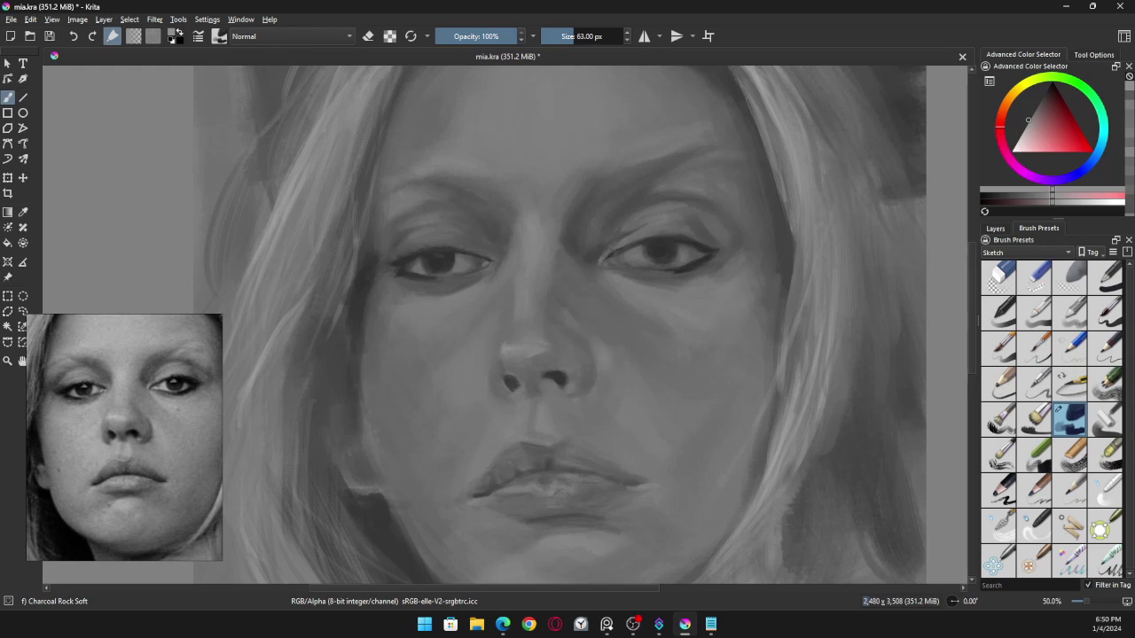
left_click(627, 351, "ctrl")
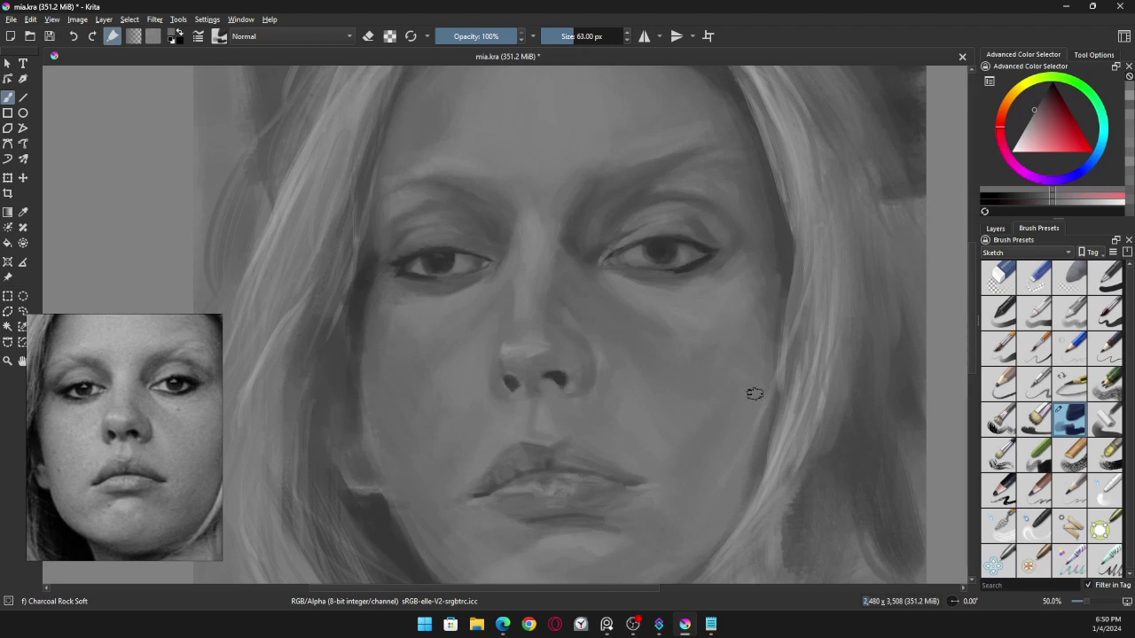
Step: Show the whole head in the reference photo and blend the left-hand temple and upper cheek into the dark hair edge
scroll(754, 394, "down", 2)
scroll(732, 390, "up", 3)
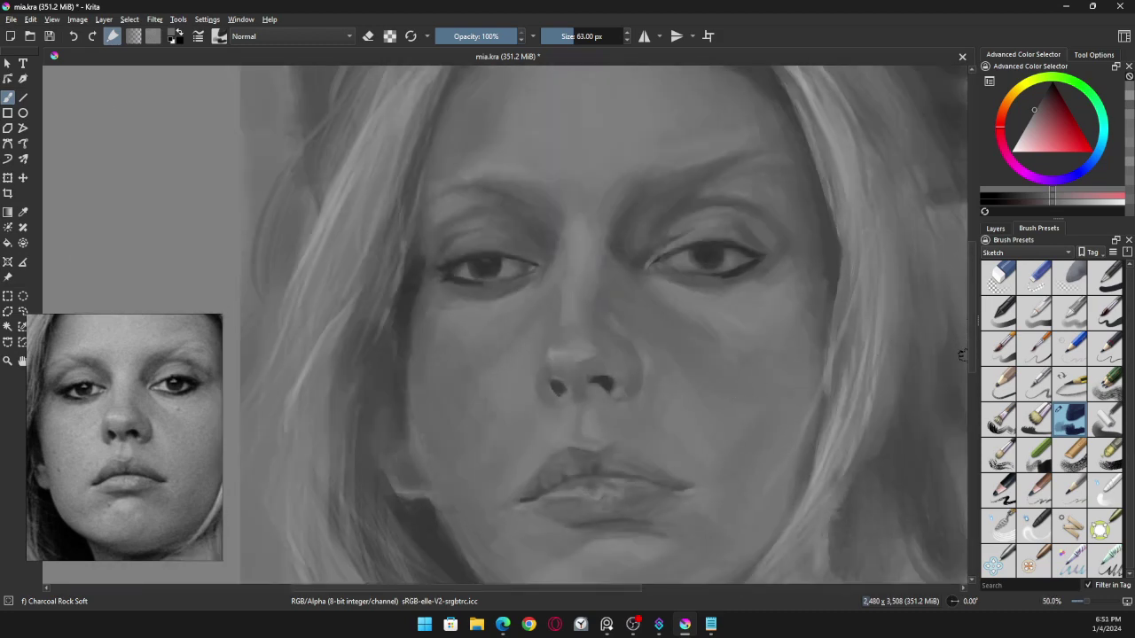
mouse_move(971, 352)
left_mouse_down()
mouse_move(971, 388)
mouse_move(976, 370)
left_mouse_up()
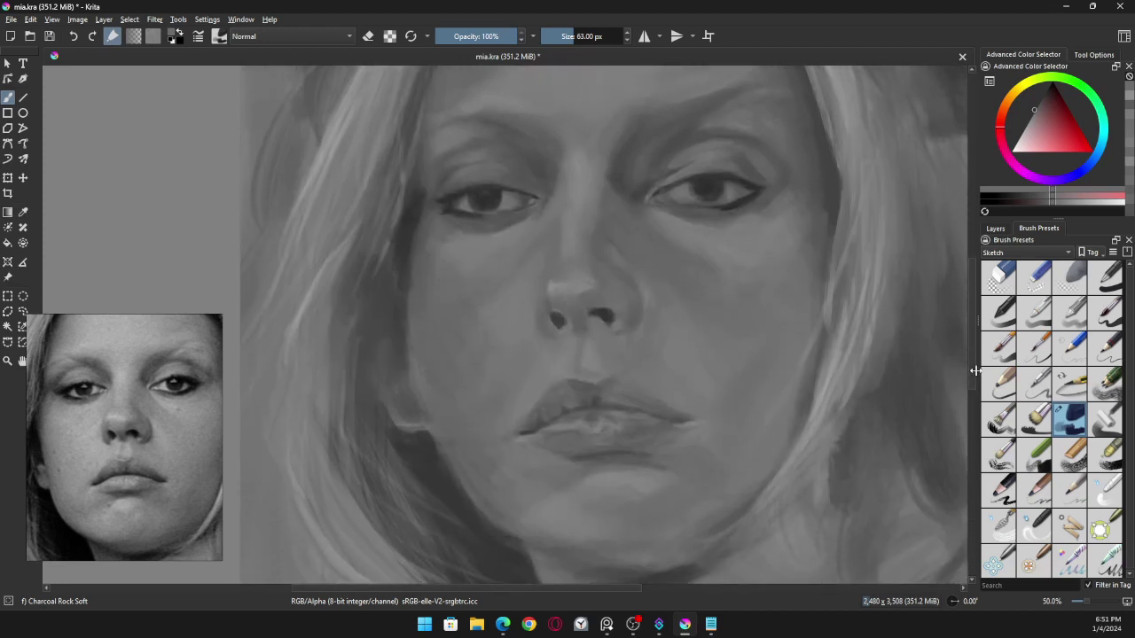
left_click(168, 483)
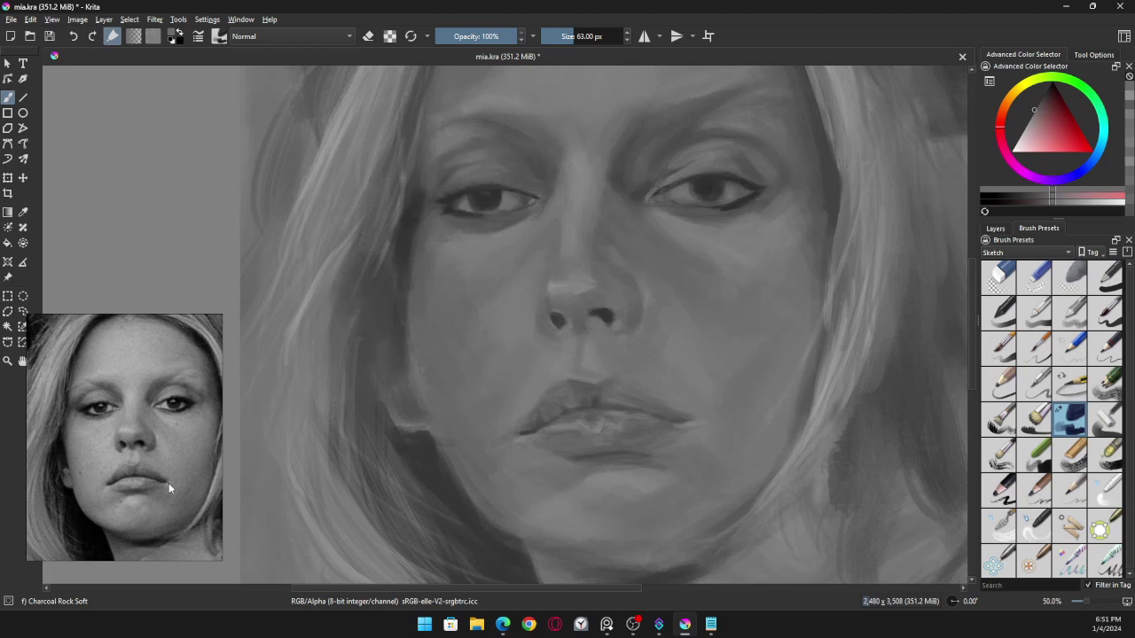
left_click(406, 248, "ctrl")
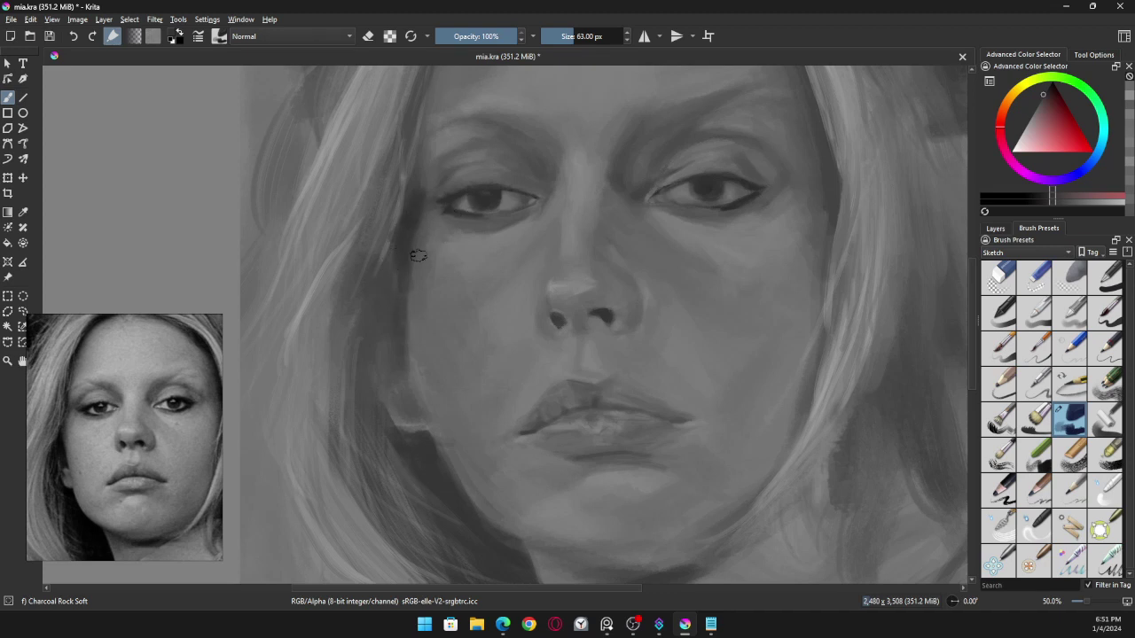
left_click(431, 223, "ctrl")
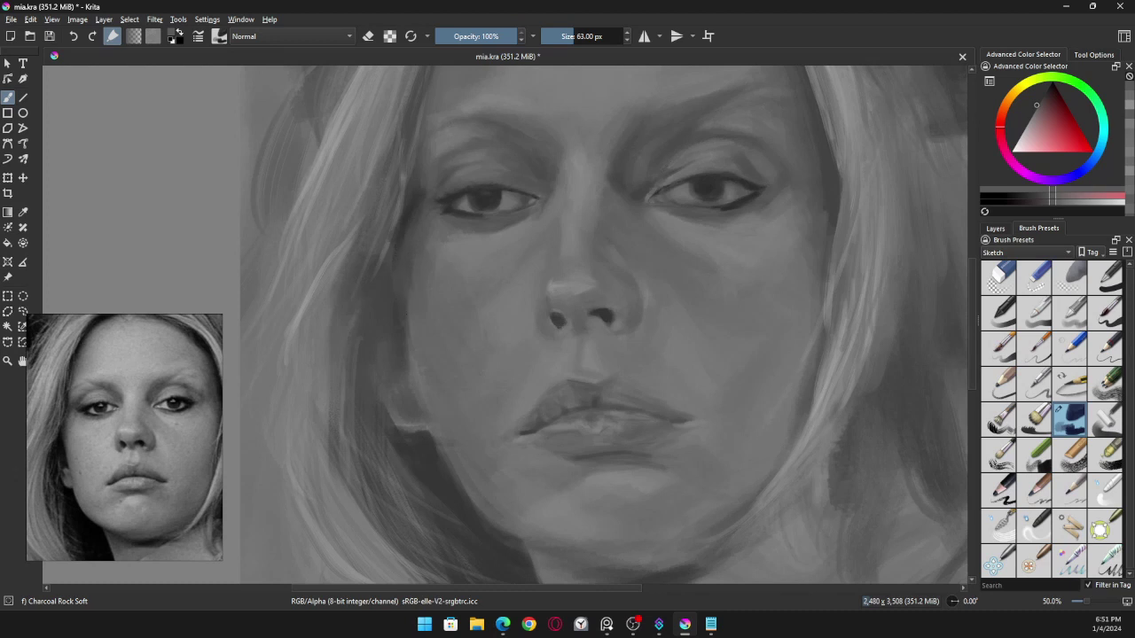
left_click(416, 230, "ctrl")
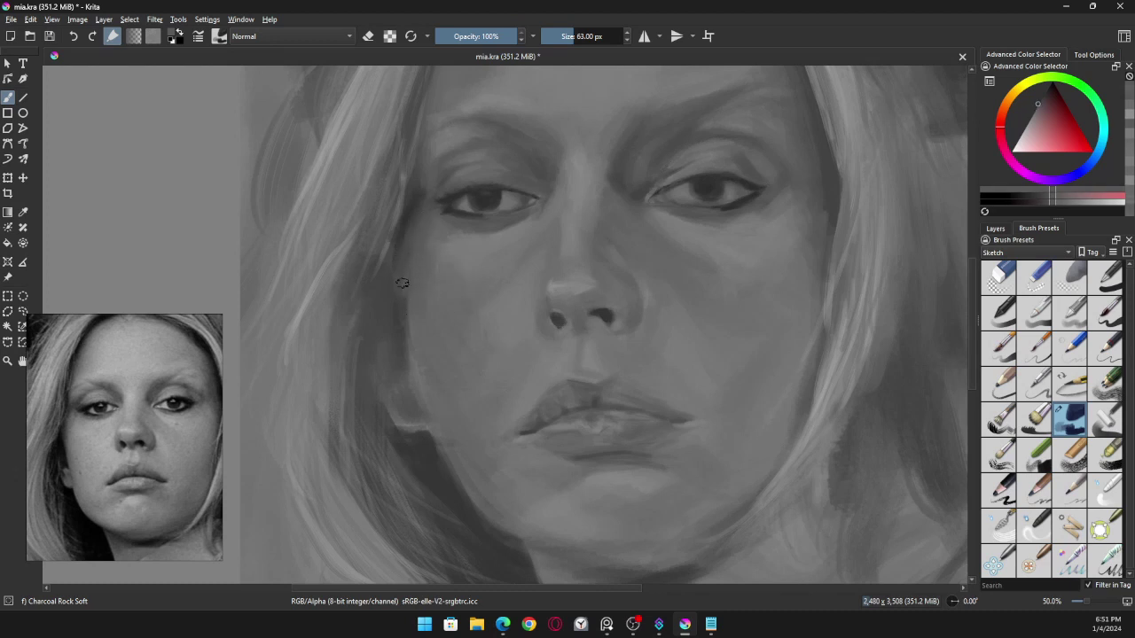
left_click(422, 183, "ctrl")
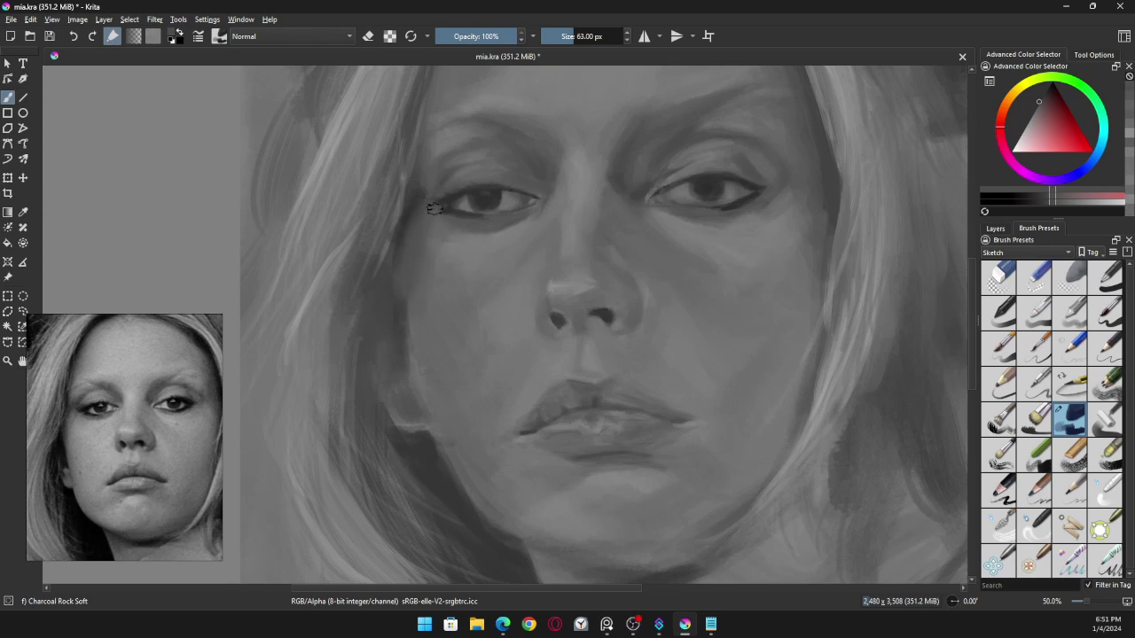
Step: Sharpen the left-hand cheek contour against the hair shadow with alternating sampled skin and dark greys
left_click(400, 304, "ctrl")
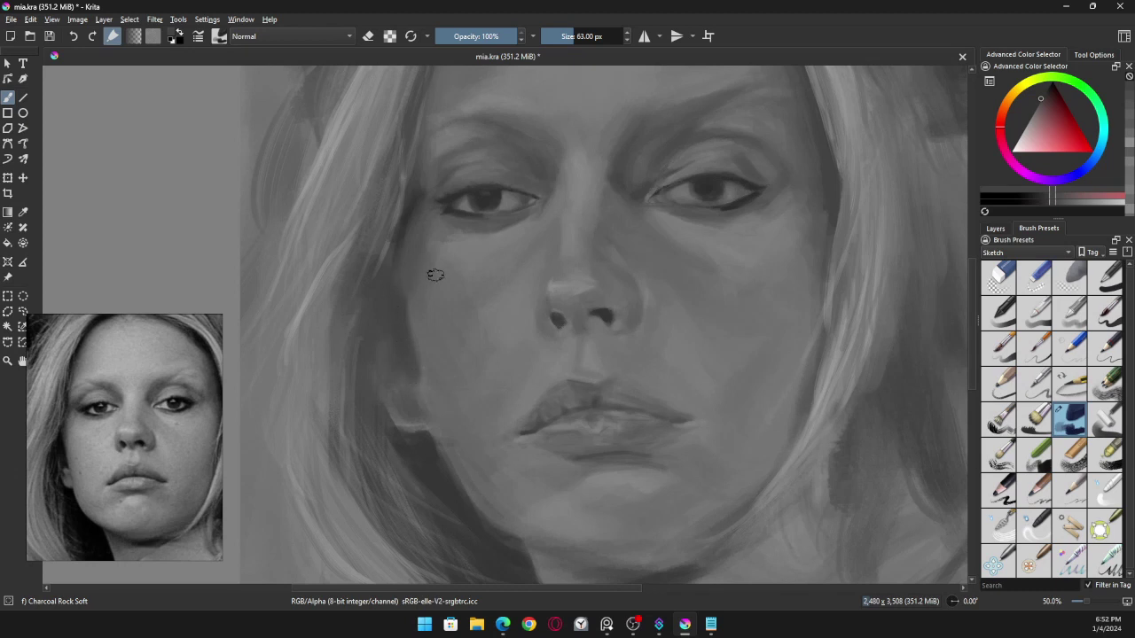
left_click(430, 325, "ctrl")
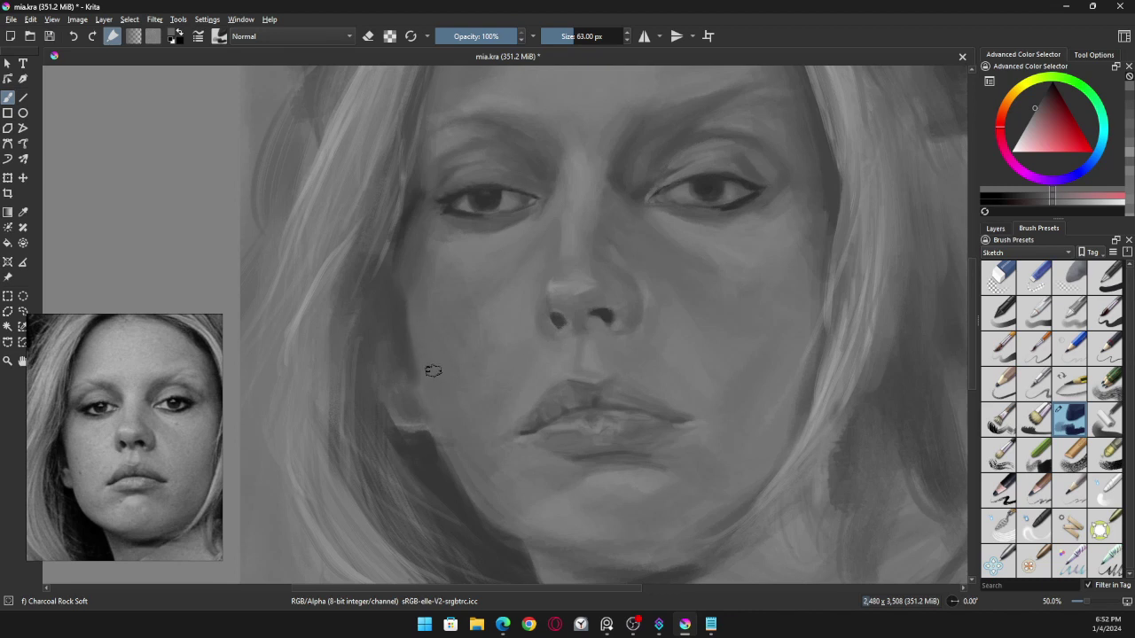
left_click(400, 325, "ctrl")
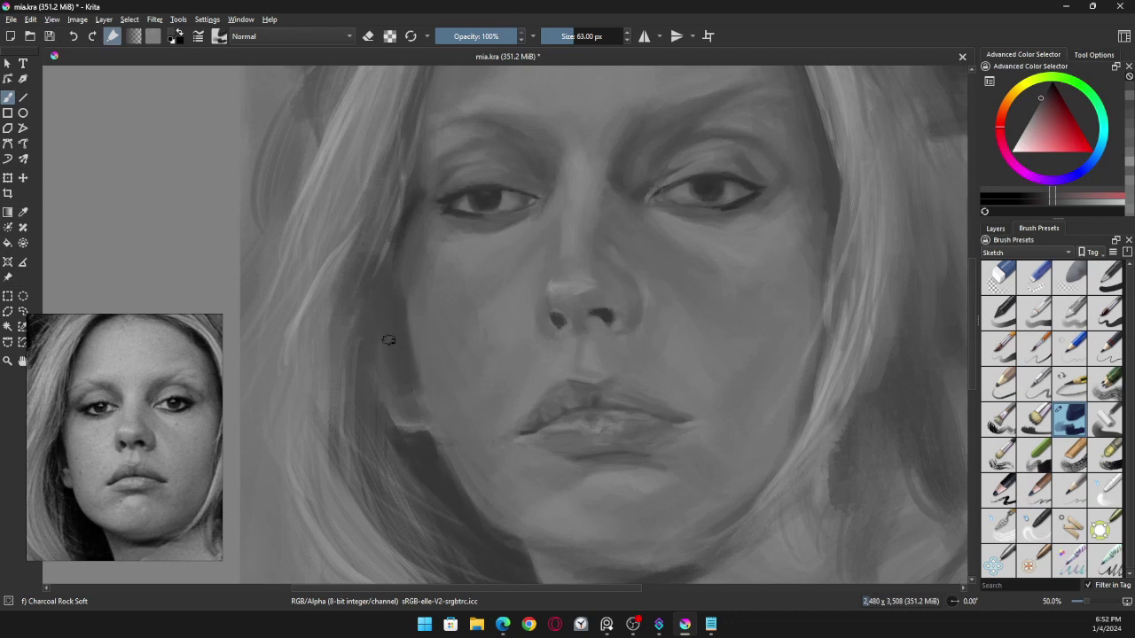
left_click(383, 362, "ctrl")
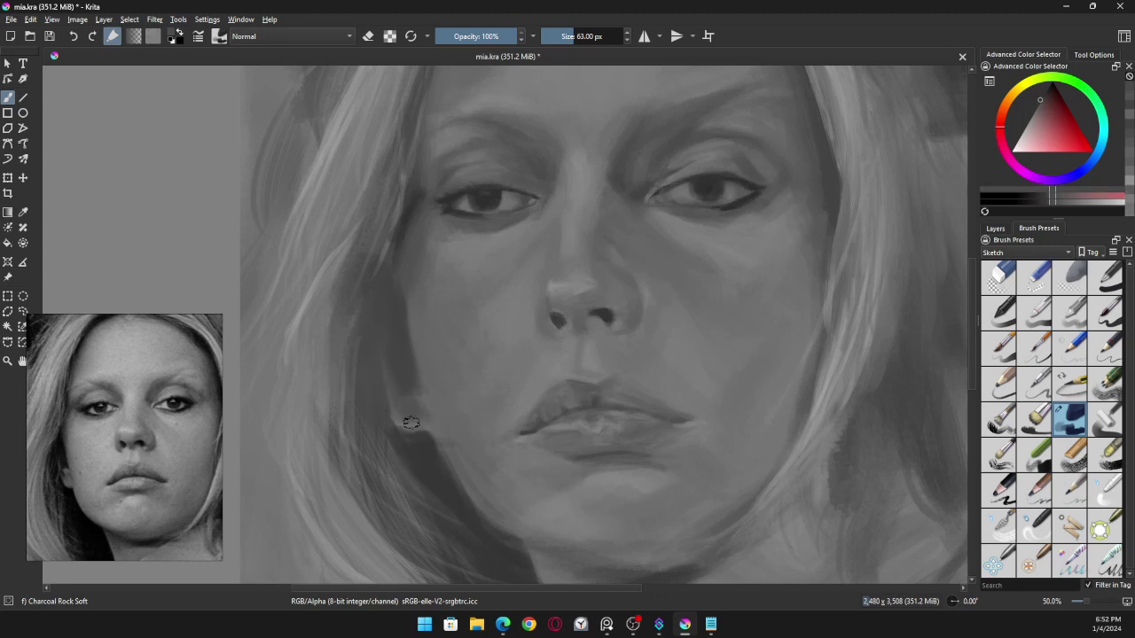
Step: Reshape the left-hand earlobe and paint over its bright lower rim with greys sampled from the ear, cheek and hair
left_click(395, 400, "ctrl")
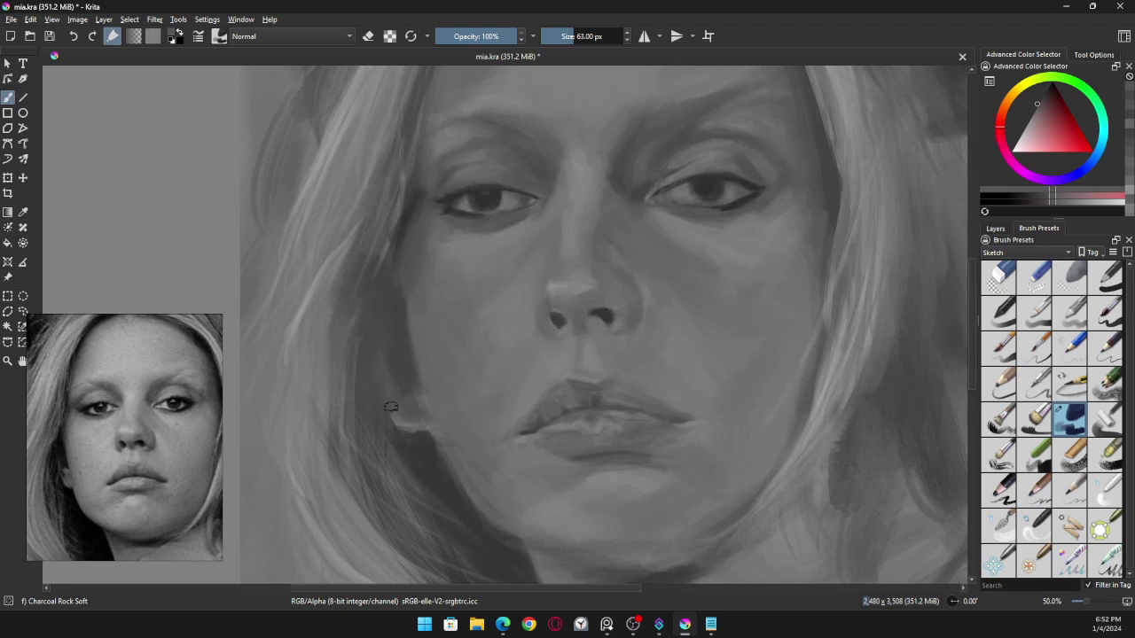
left_click(431, 384, "ctrl")
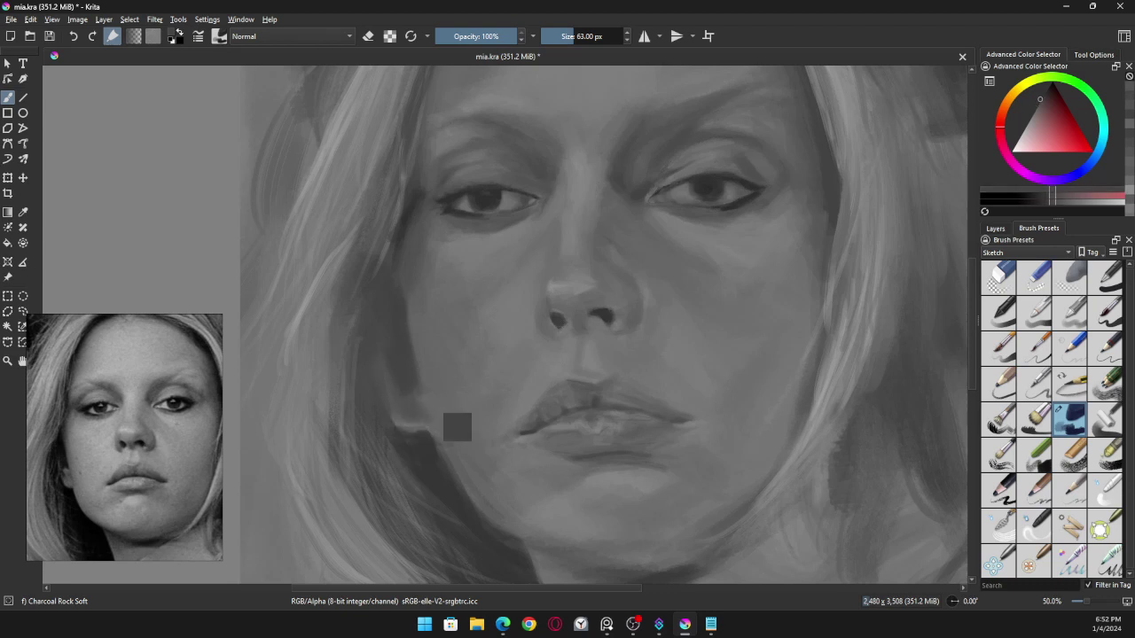
left_click(409, 408, "ctrl")
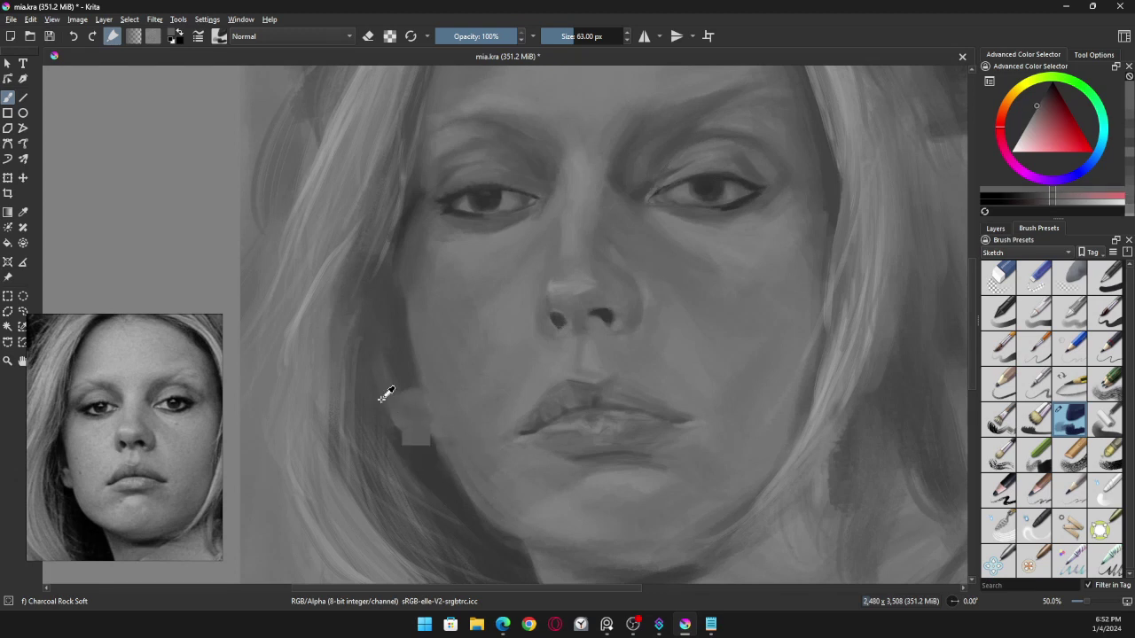
left_click(386, 394, "ctrl")
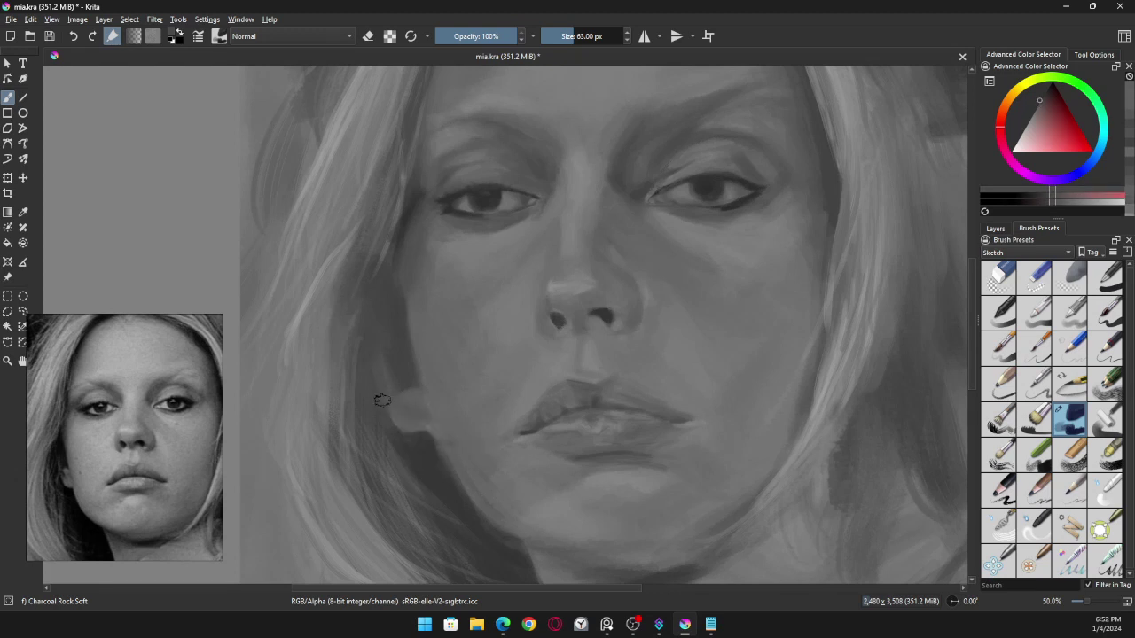
Step: Deepen the dark shadow beneath the left-hand earlobe and clean up the jaw edge beside it with sampled skin grey
left_click(423, 443, "ctrl")
left_click_drag(424, 457, 427, 464)
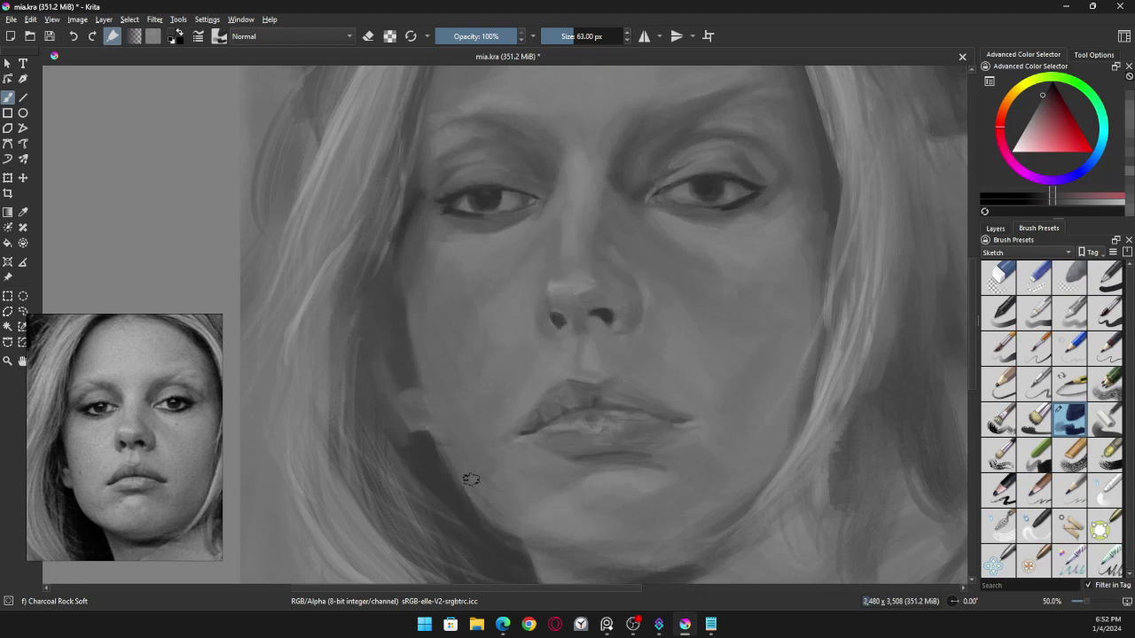
left_click(411, 203, "ctrl")
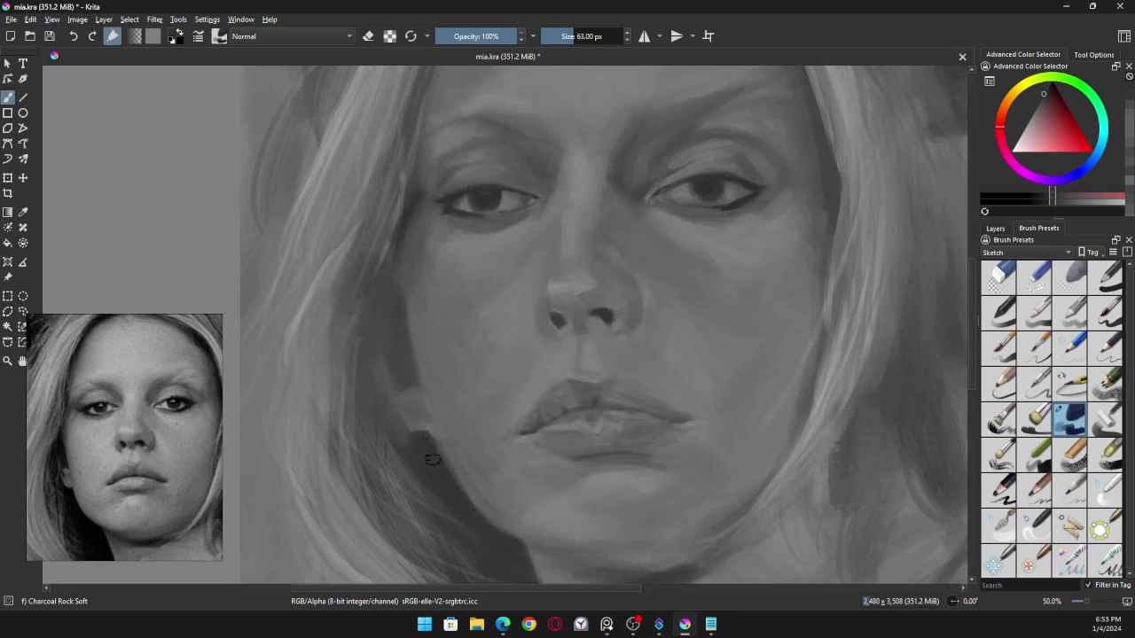
left_click(450, 452, "ctrl")
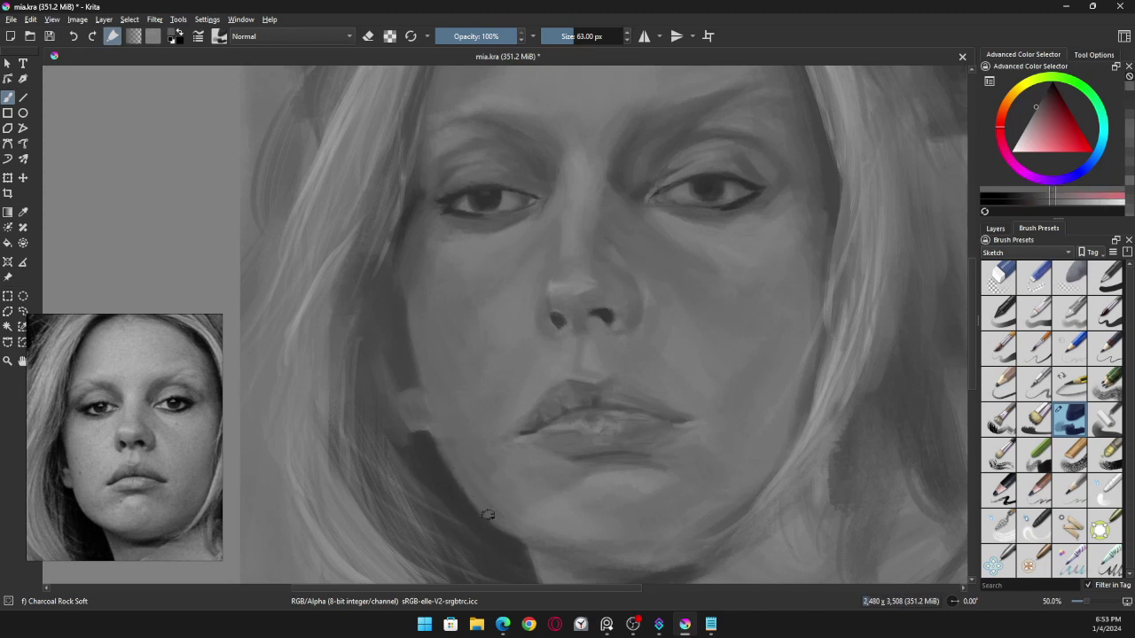
Step: Smooth the lower jaw and the underside of the chin with greys sampled from the chin and its shadow
left_click(532, 510, "ctrl")
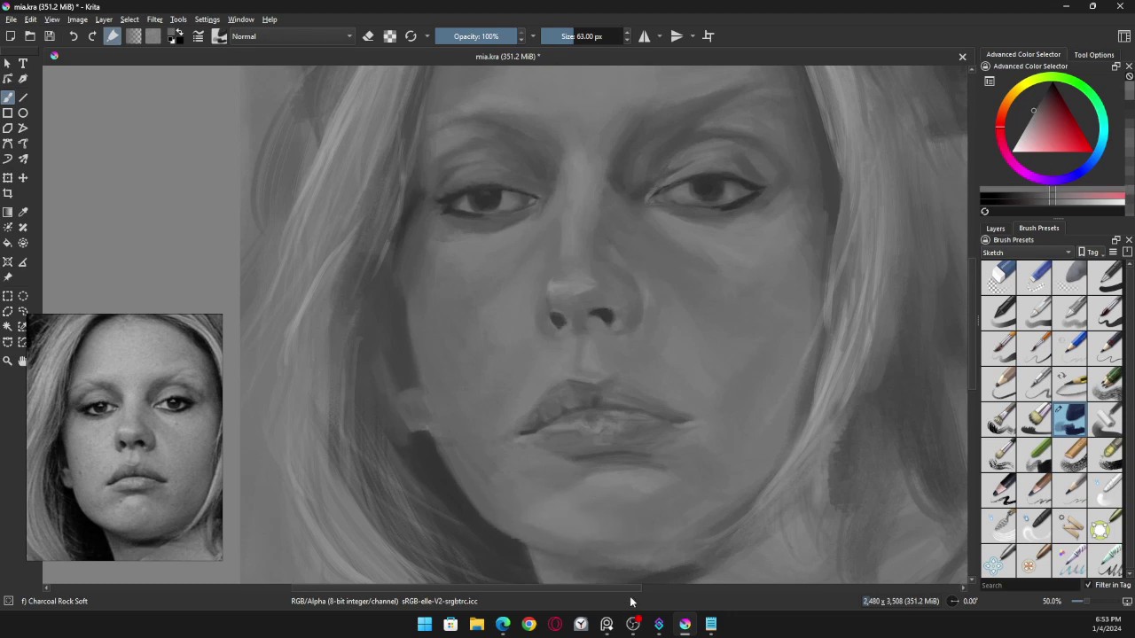
left_click(587, 560, "ctrl")
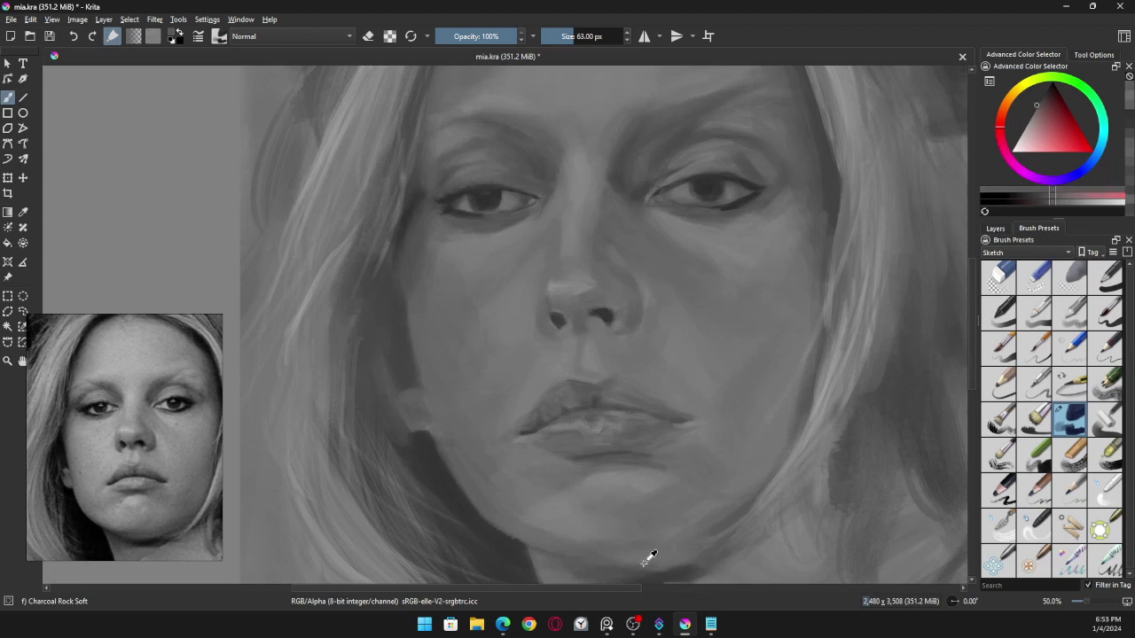
left_click(658, 553, "ctrl")
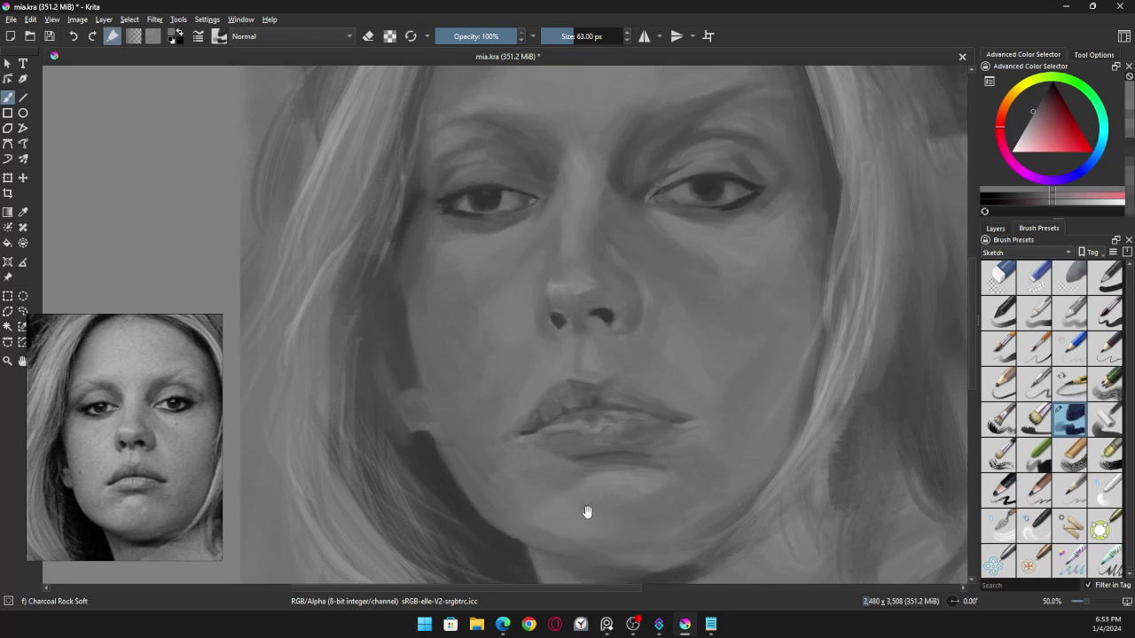
Step: Deepen the neck shadow between the left-hand hair and the jaw with dark grey sampled from that shadow
left_click_drag(588, 512, 575, 431)
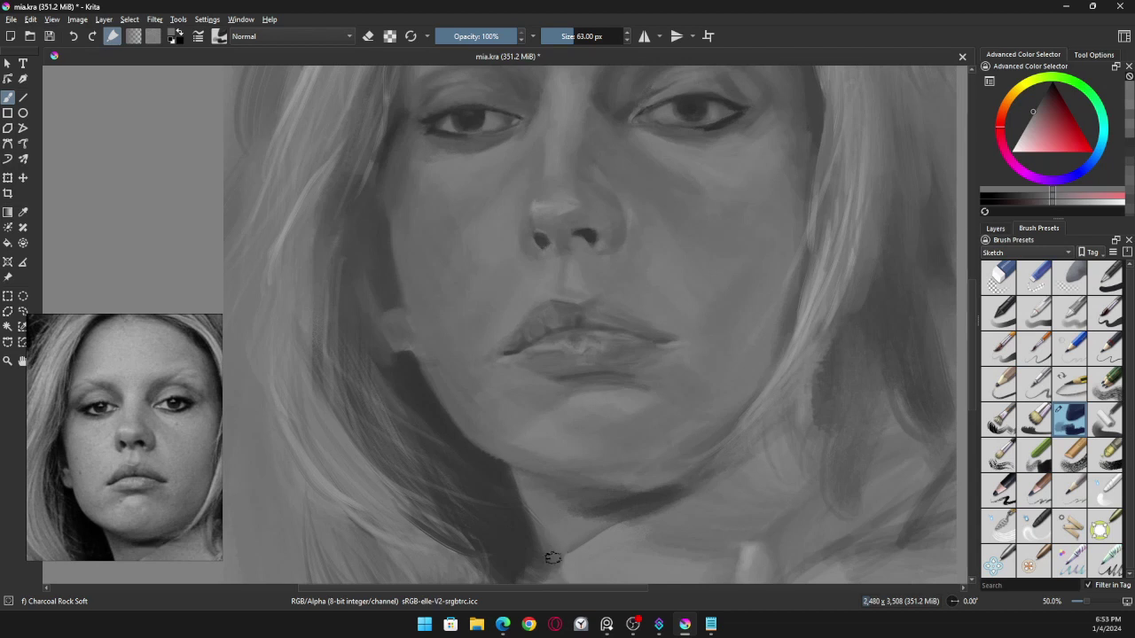
left_click(508, 483, "ctrl")
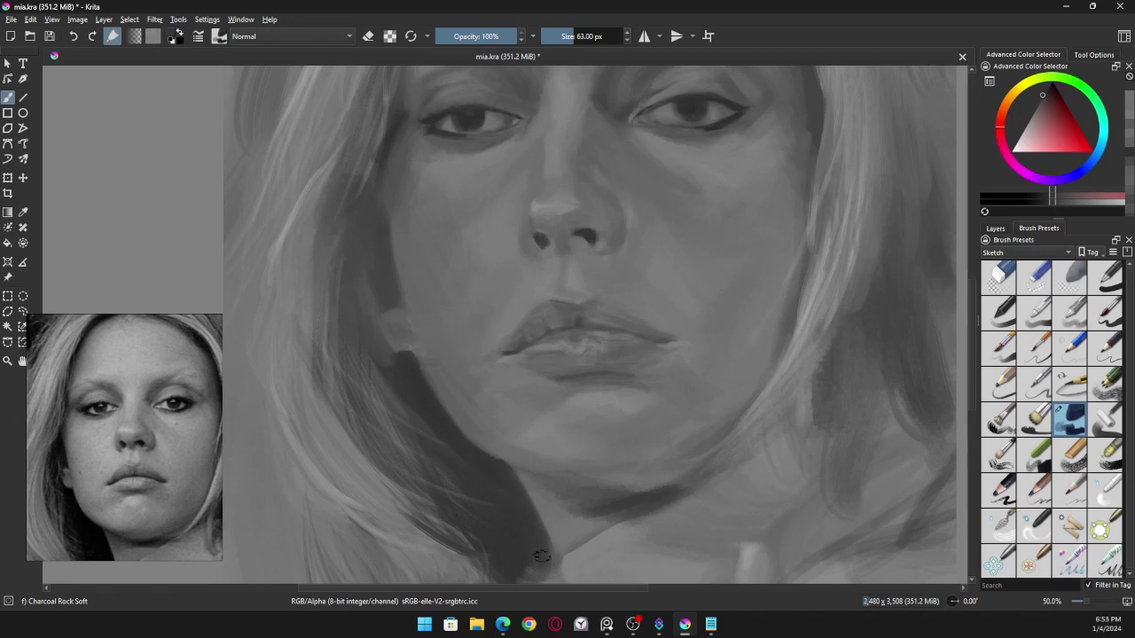
left_click_drag(528, 555, 524, 577)
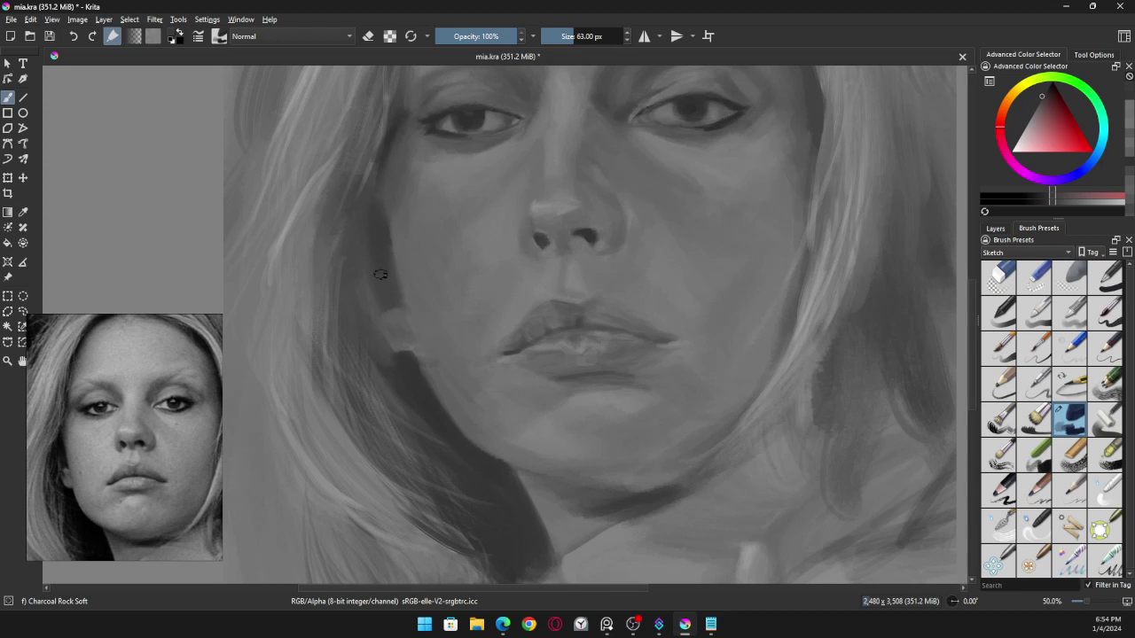
Step: Rework the hair shadow beside the left-hand cheek and ear with greys sampled from the surrounding hair
key("ctrl")
left_click(374, 168, "ctrl")
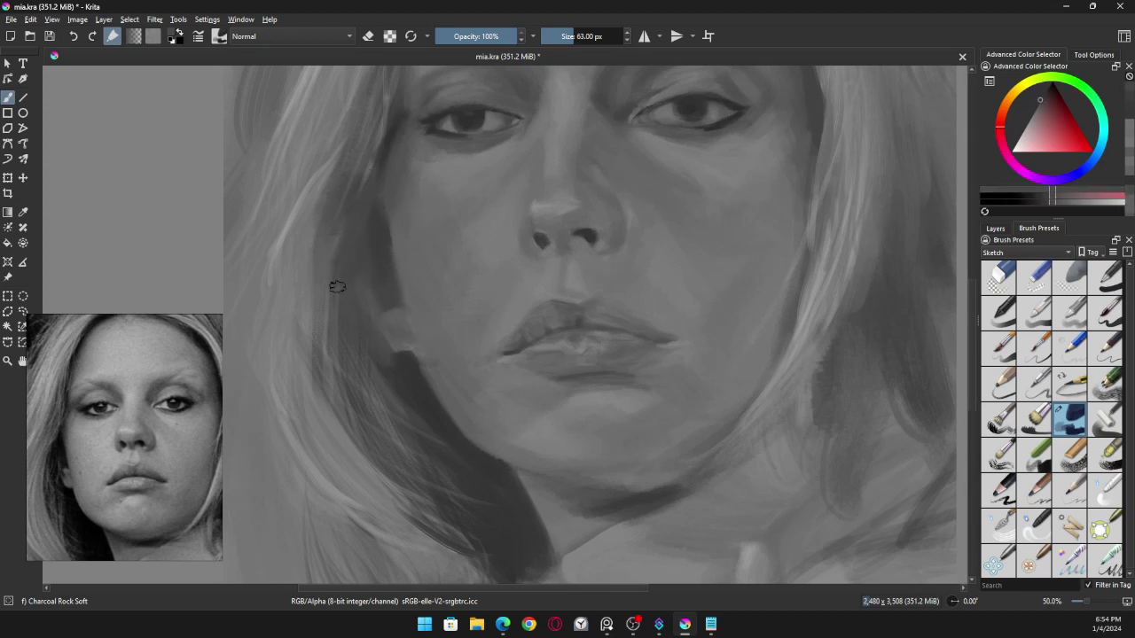
left_click(324, 263, "ctrl")
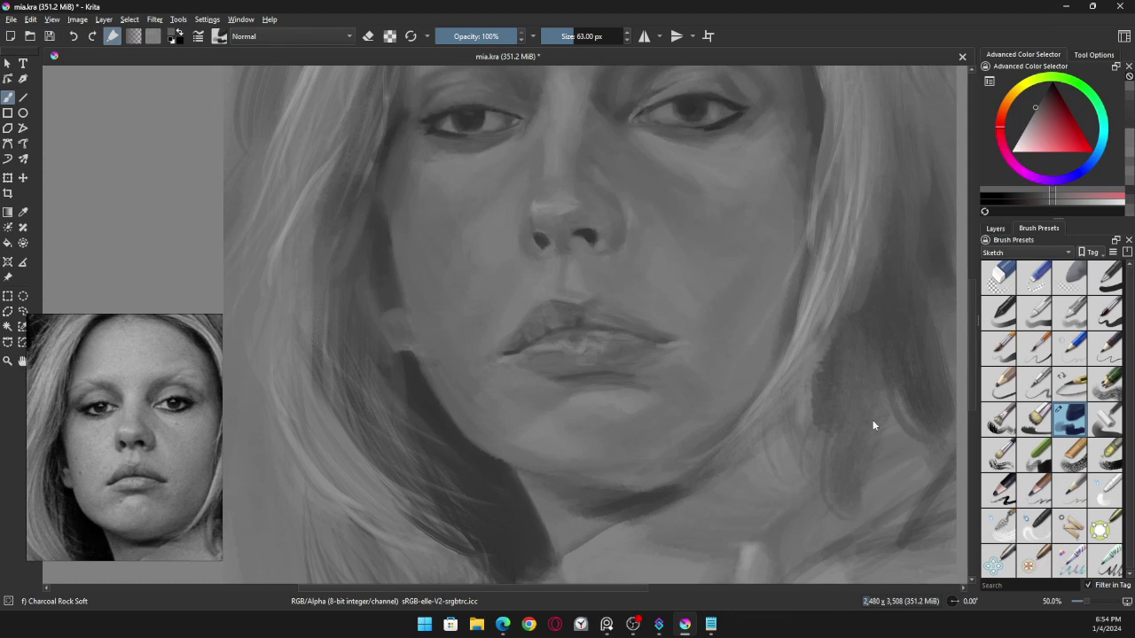
Step: Blend the left-hand hair into the dark neck shadow using the Dry Brushing preset at 183.59 px and a grey sampled beside the jaw
key("period")
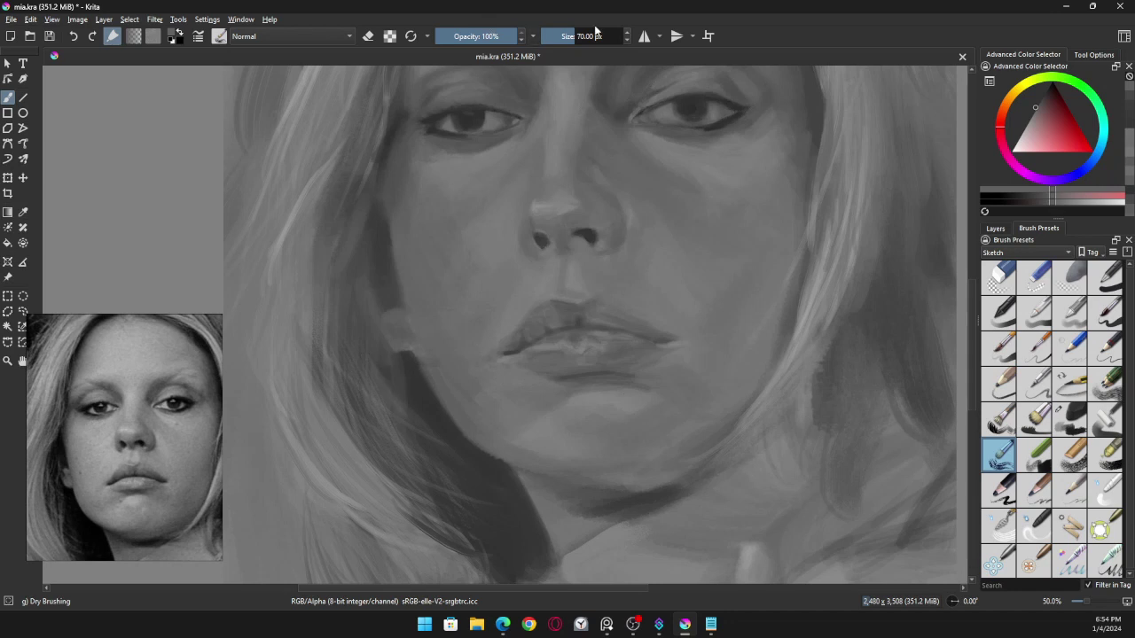
left_click(596, 36)
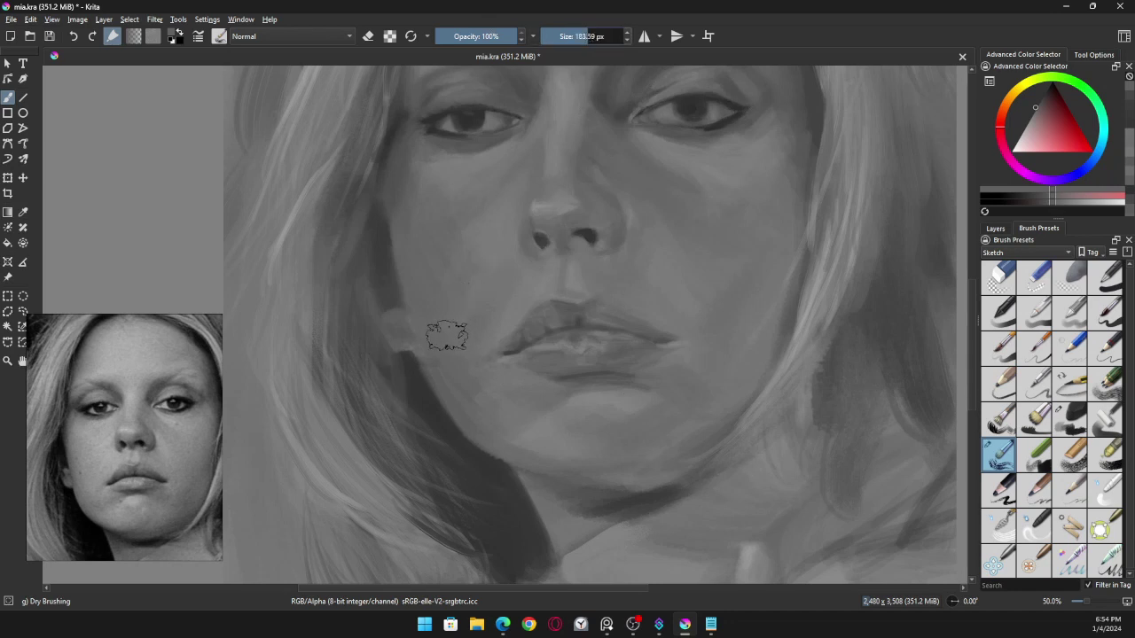
left_click(400, 405, "ctrl")
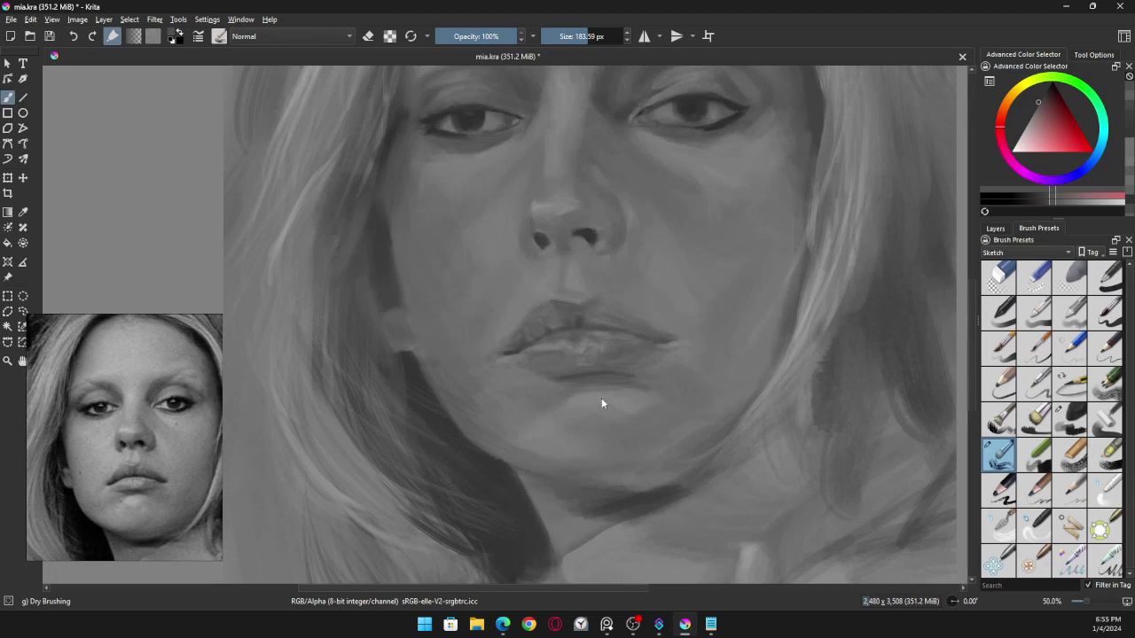
Step: Refine the left-hand cheek contour below the eye using Charcoal Rock Soft at 63 px and greys sampled from the skin and hair edge
key("slash")
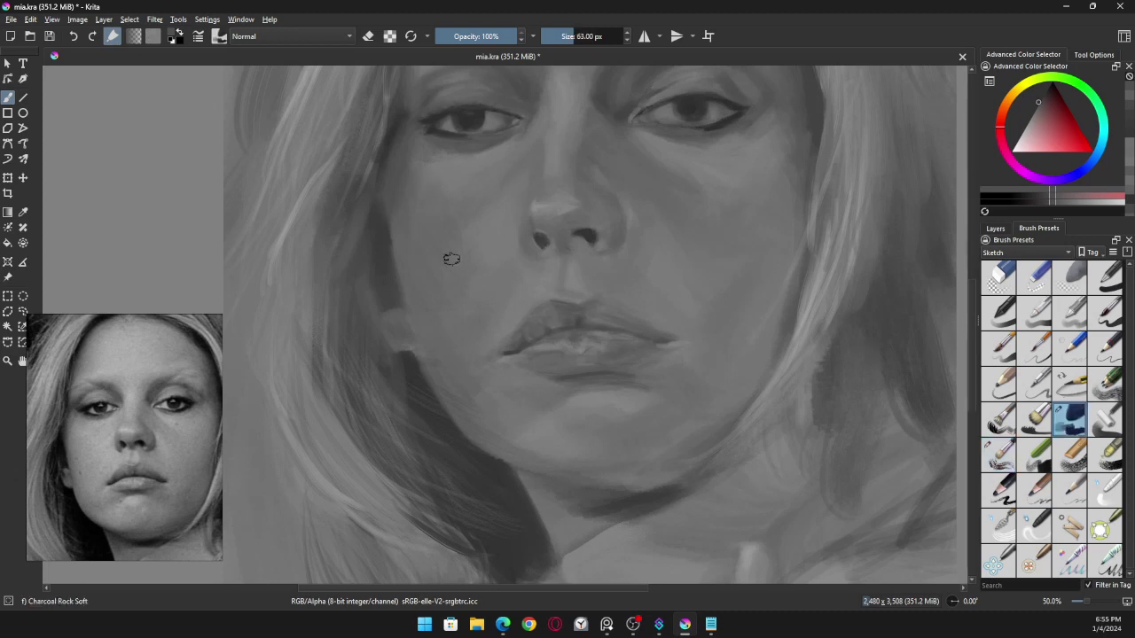
left_click(405, 203, "ctrl")
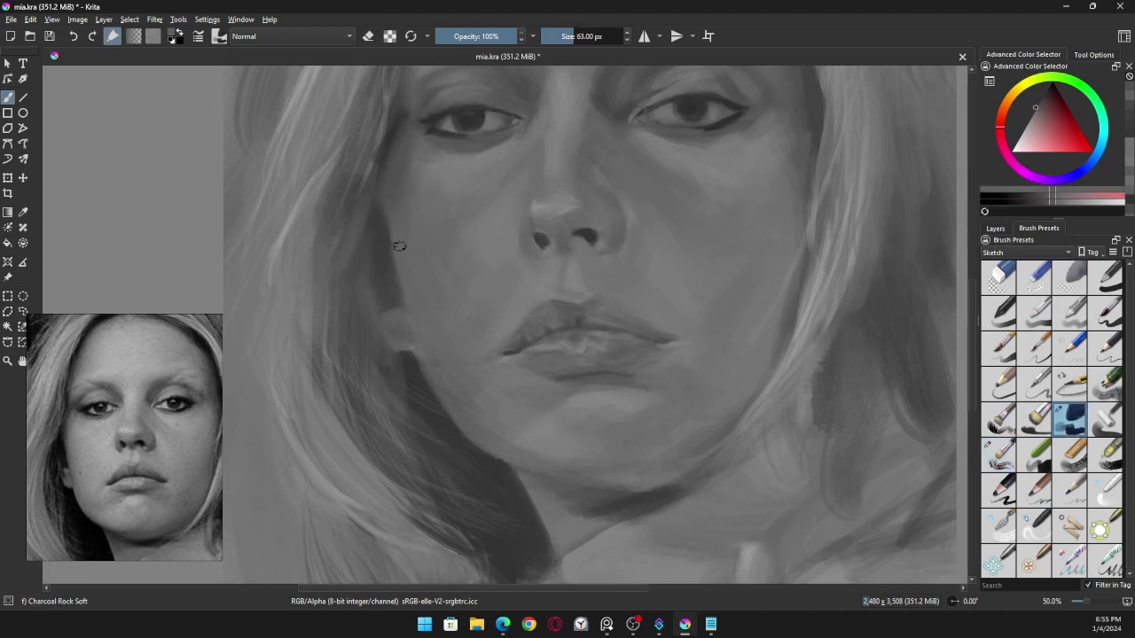
left_click(404, 191, "ctrl")
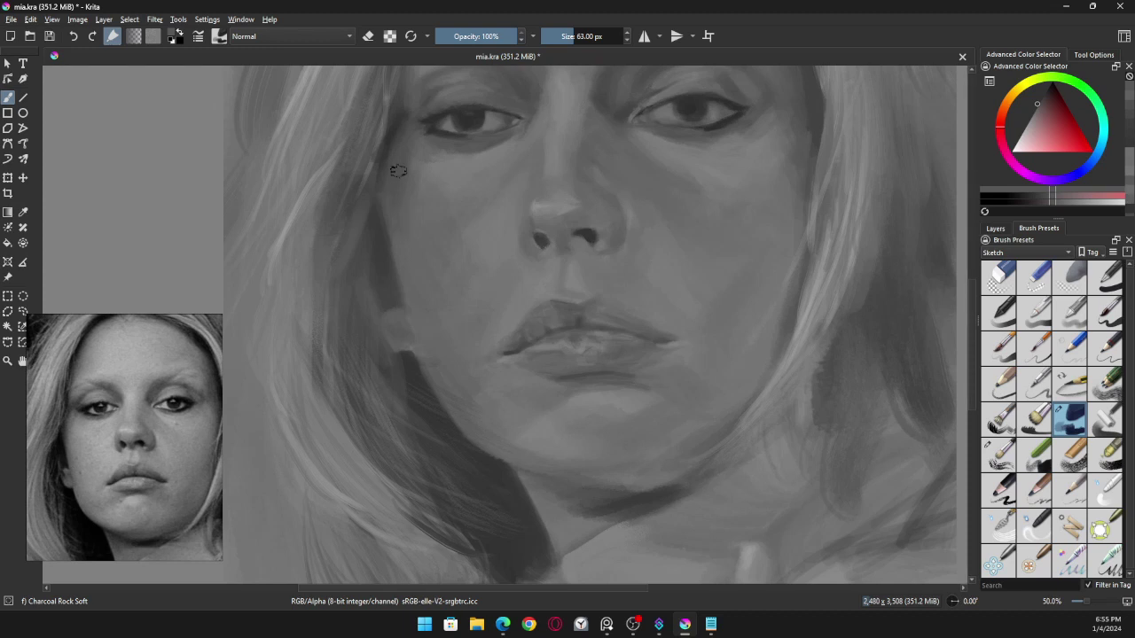
left_click(415, 138, "ctrl")
left_click(388, 232, "ctrl")
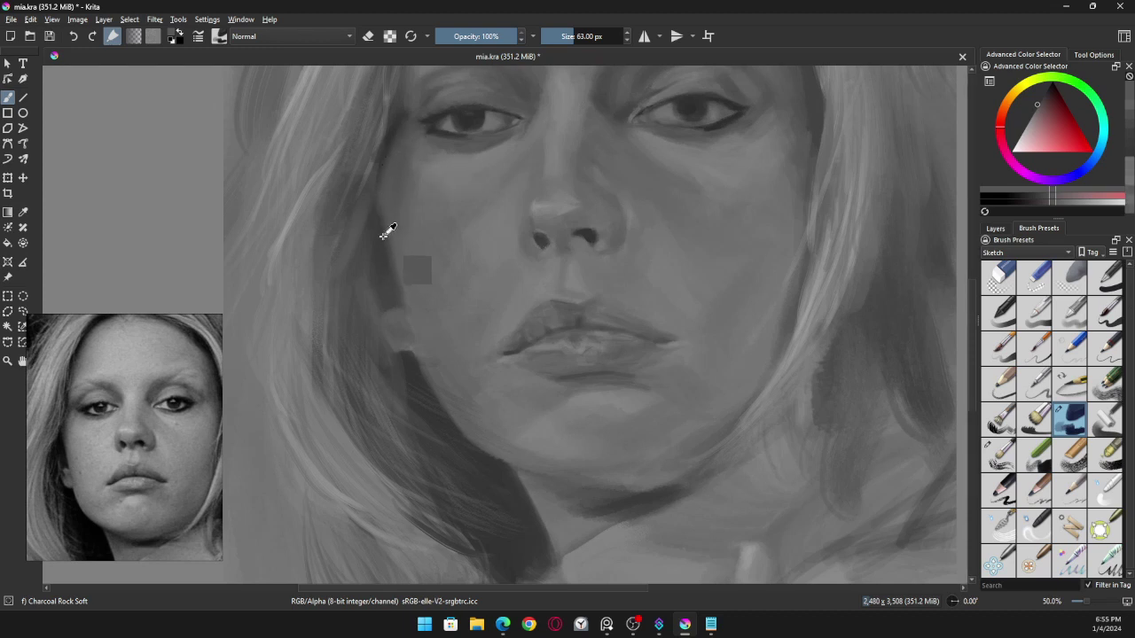
Step: Reshape the left-hand earlobe and the dark gap above it with alternating greys sampled from the ear, cheek and shadow
left_click(397, 315, "ctrl")
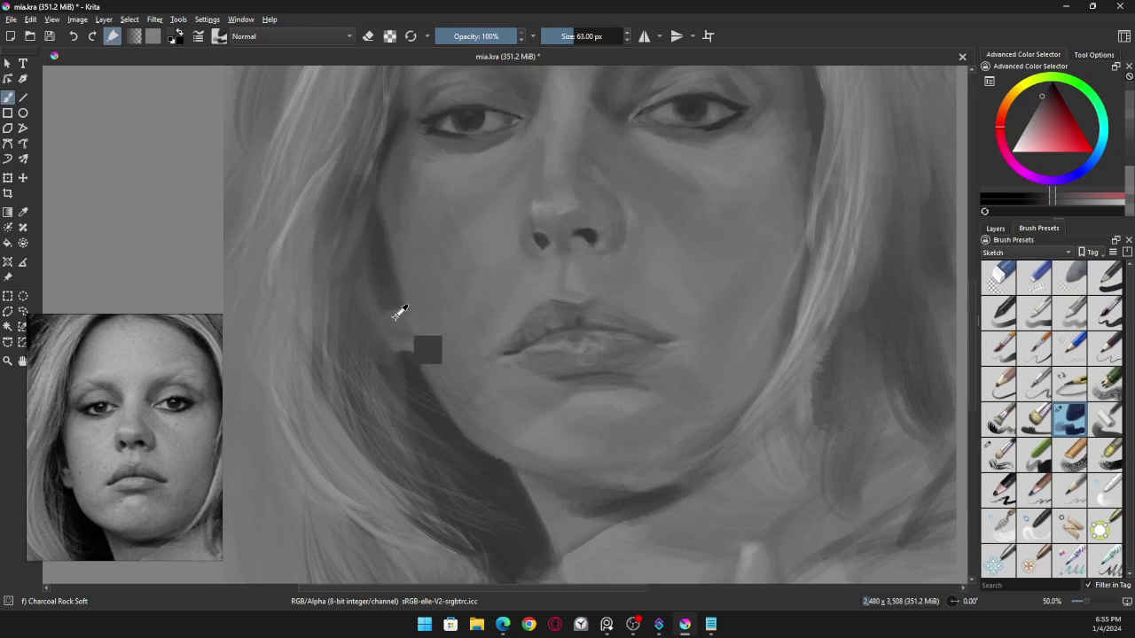
left_click(386, 260, "ctrl")
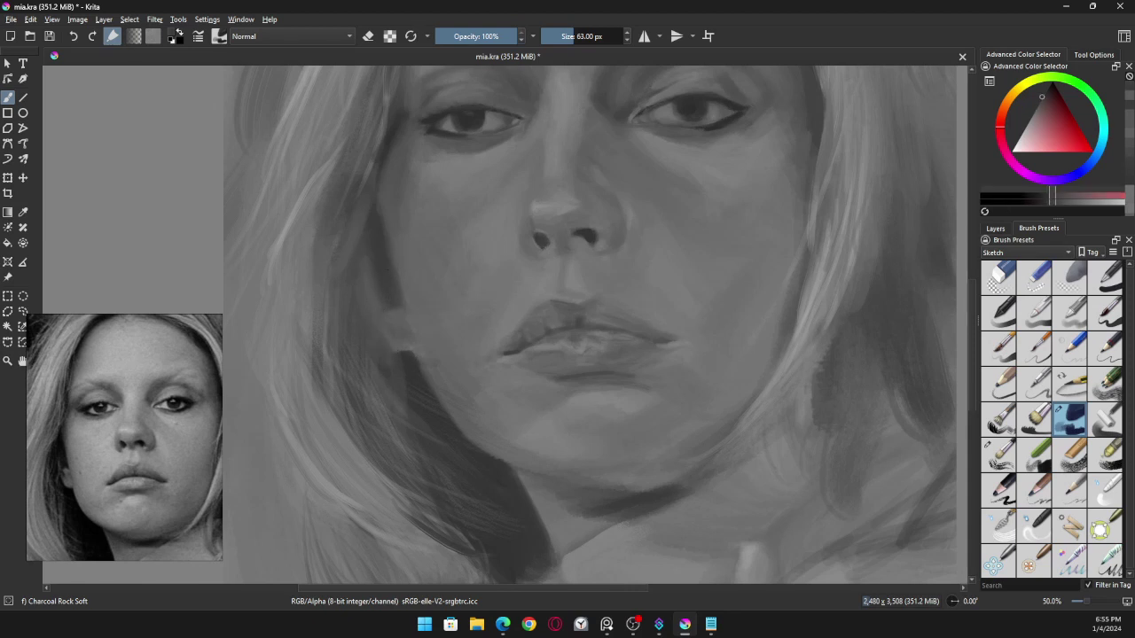
left_click(396, 317, "ctrl")
left_click(613, 172, "ctrl")
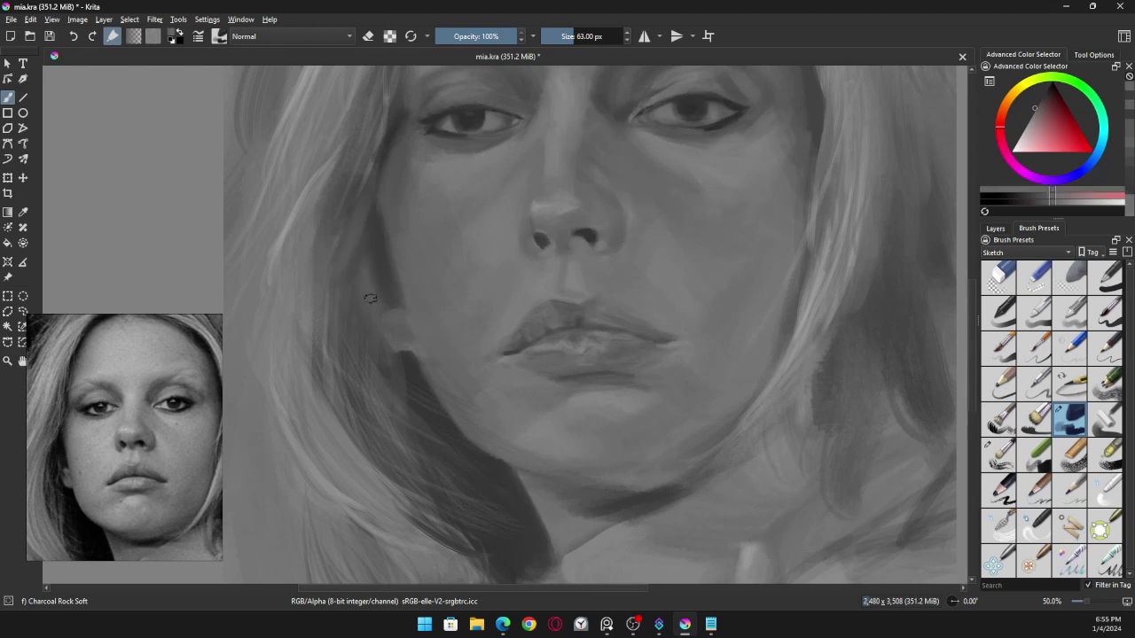
left_click(412, 324, "ctrl")
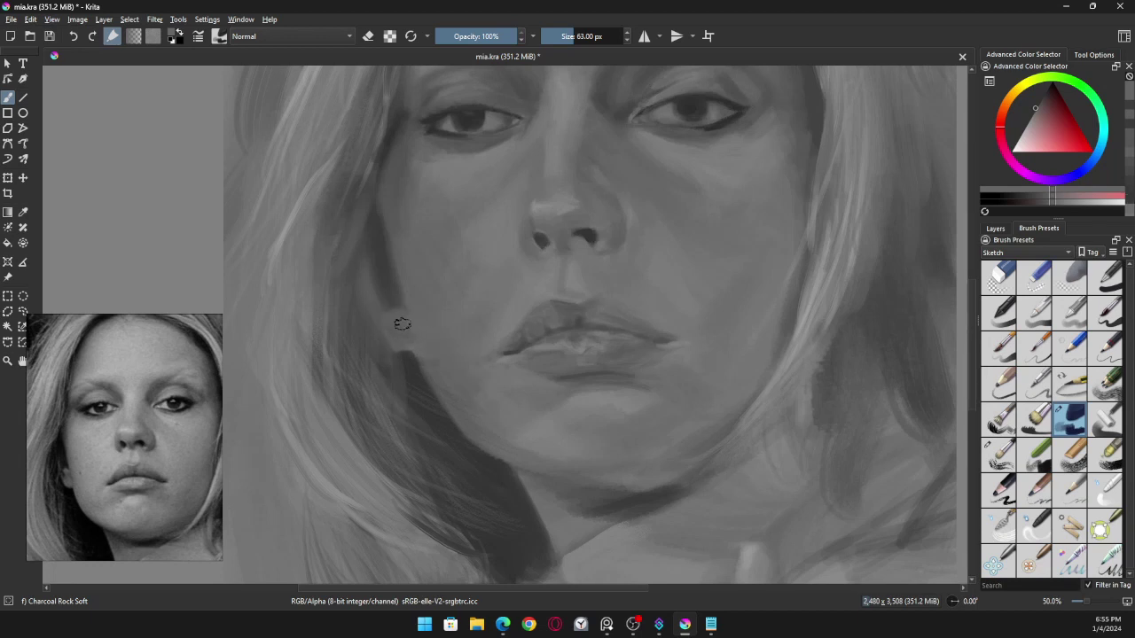
left_click(382, 239, "ctrl")
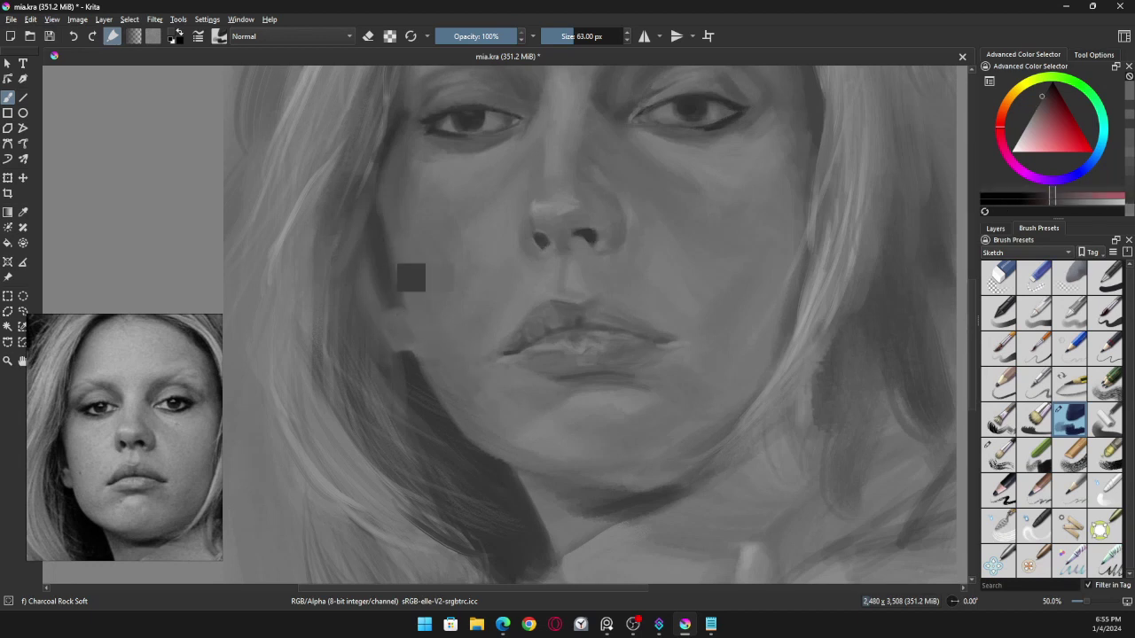
Step: Define the left-hand earlobe's outline with a 15.97 px brush, and touch up the shadow above it at 55.44 px
left_click_drag(568, 37, 564, 39)
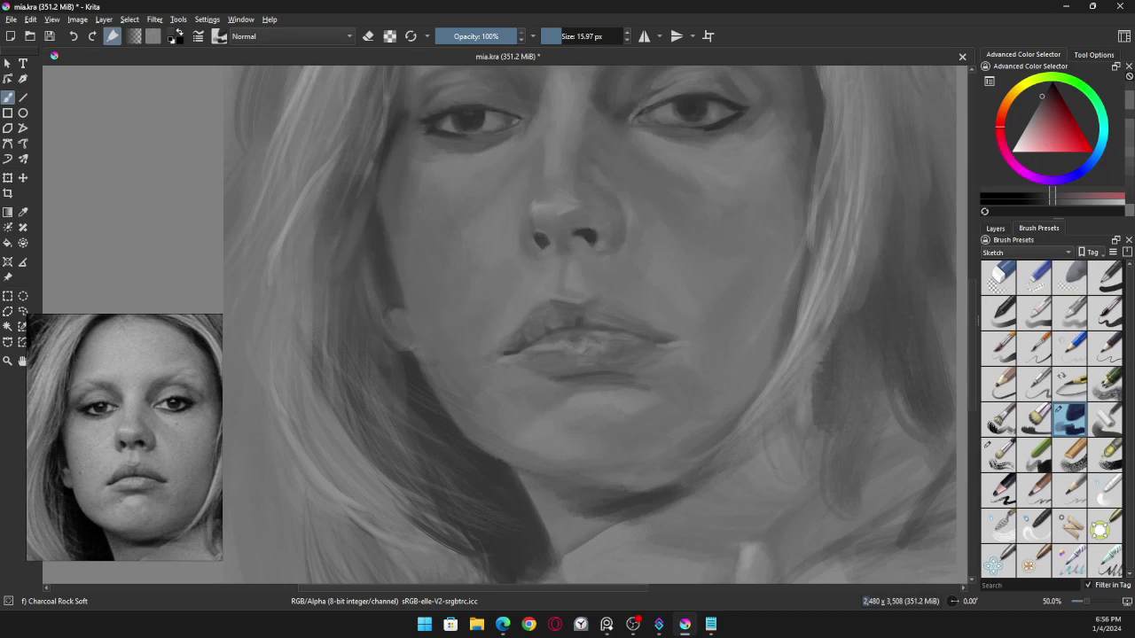
left_click(1038, 107)
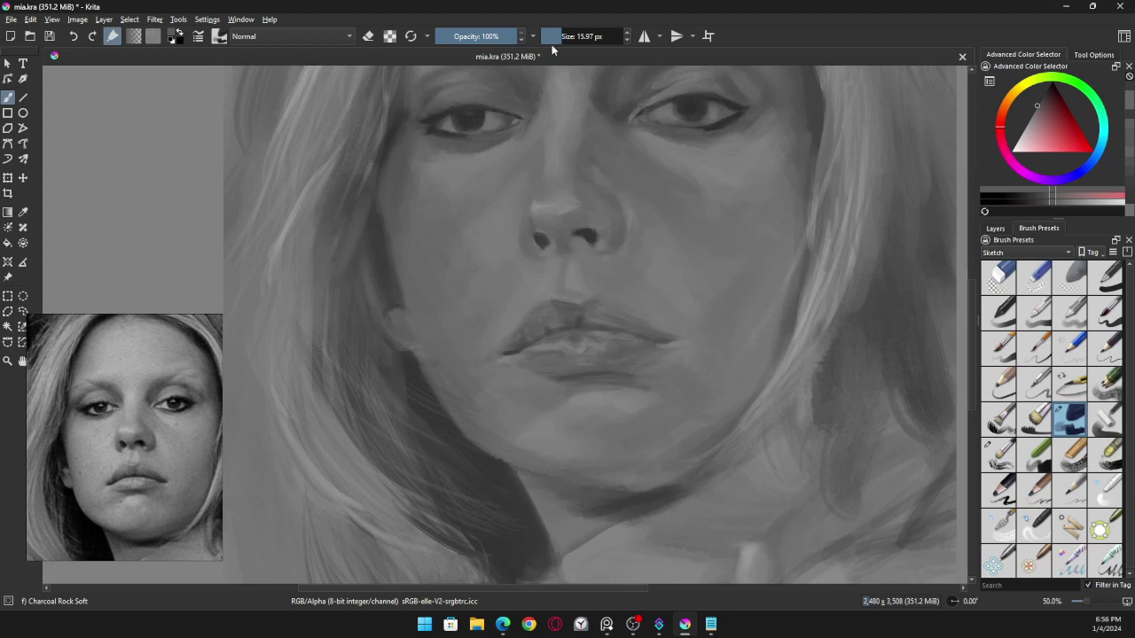
left_click_drag(566, 35, 603, 36)
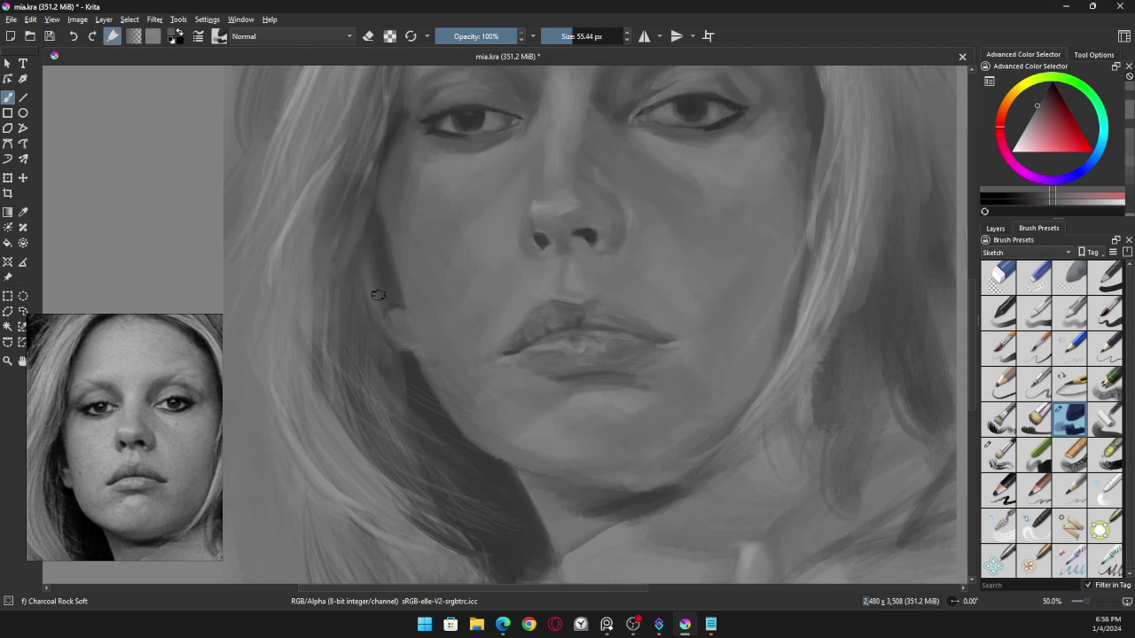
left_click(387, 240, "ctrl")
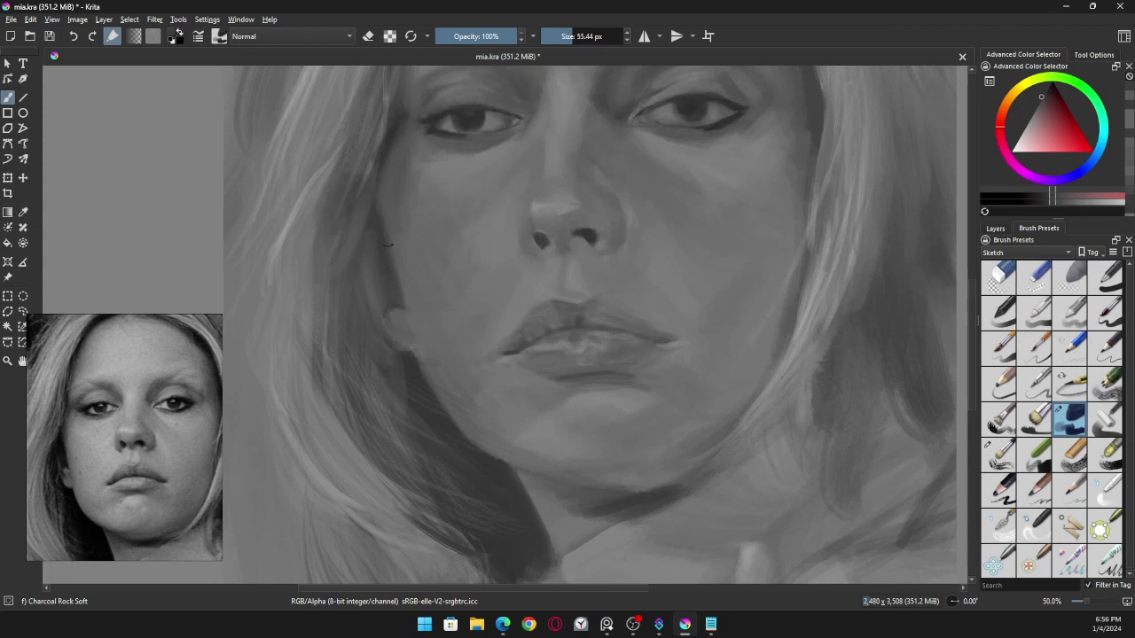
Step: Soften the upper left-hand cheek edge against the hair shadow with the brush size set to 80.44 px
left_click(587, 35)
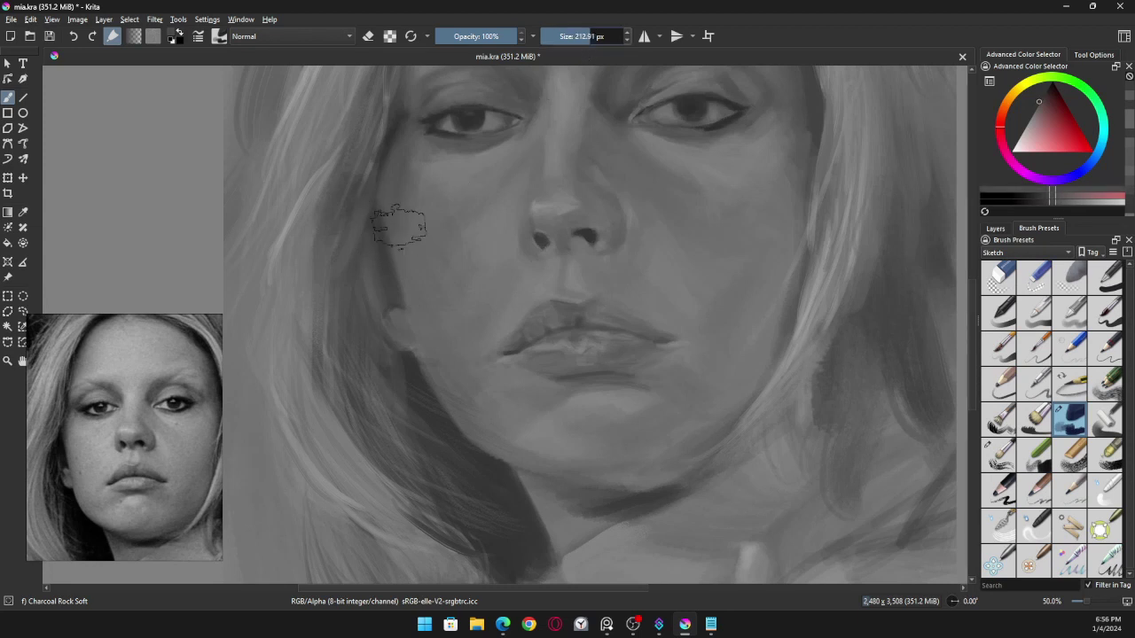
left_click(577, 35)
left_click(577, 35)
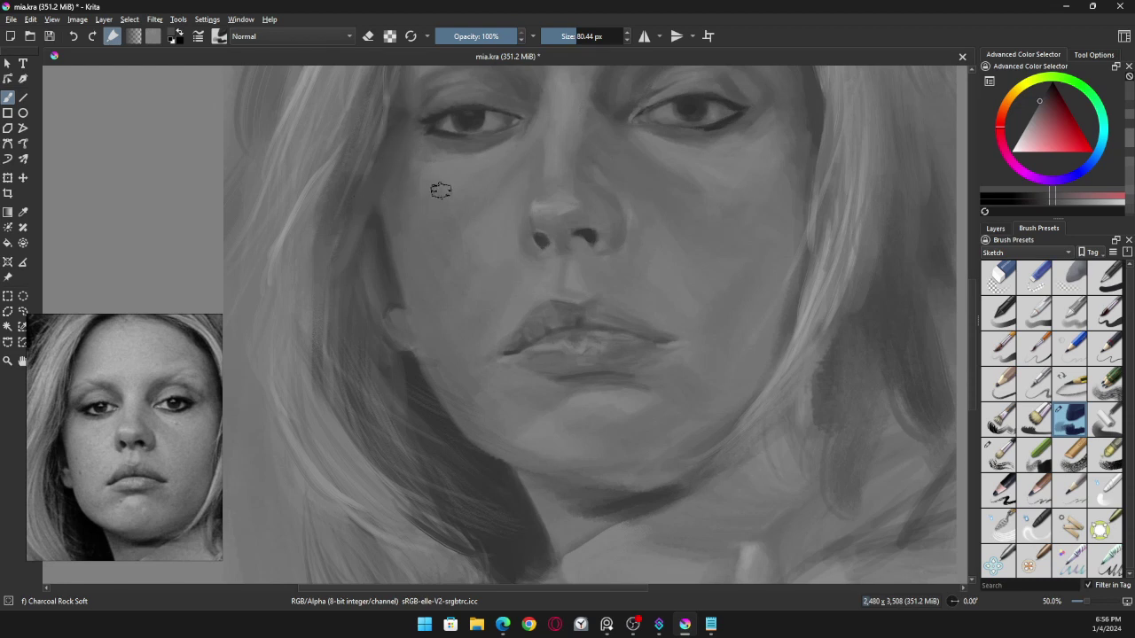
Step: Paint broader tones into the hair beside the left-hand eye and cheek with greys sampled near the temple and from the hair
scroll(441, 191, "up", 1)
scroll(431, 165, "up", 1)
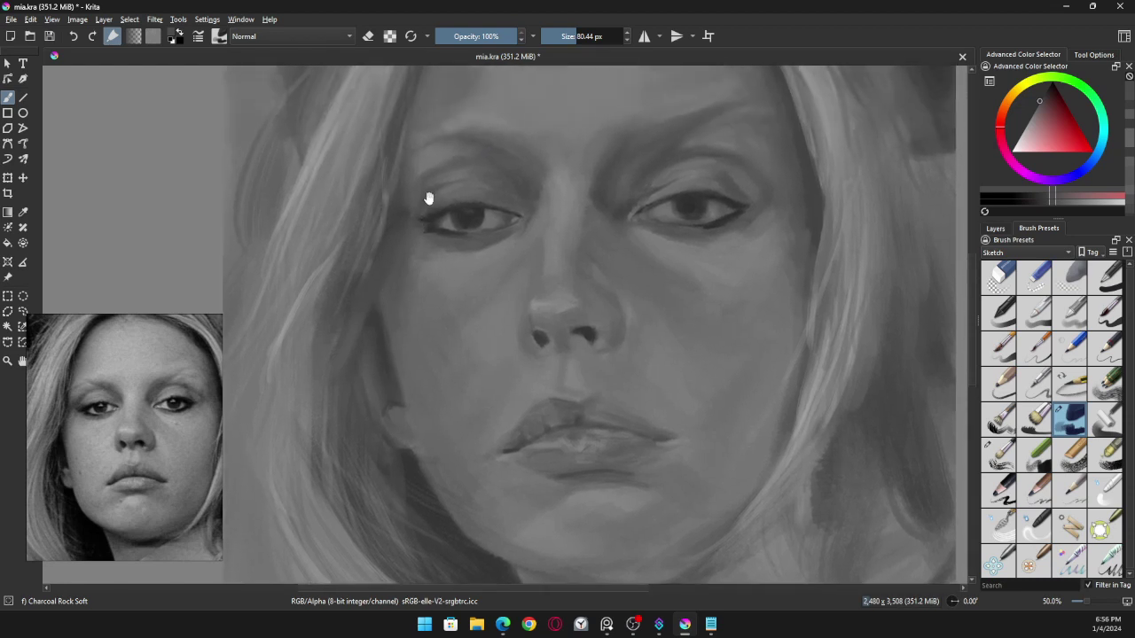
left_click(403, 137, "ctrl")
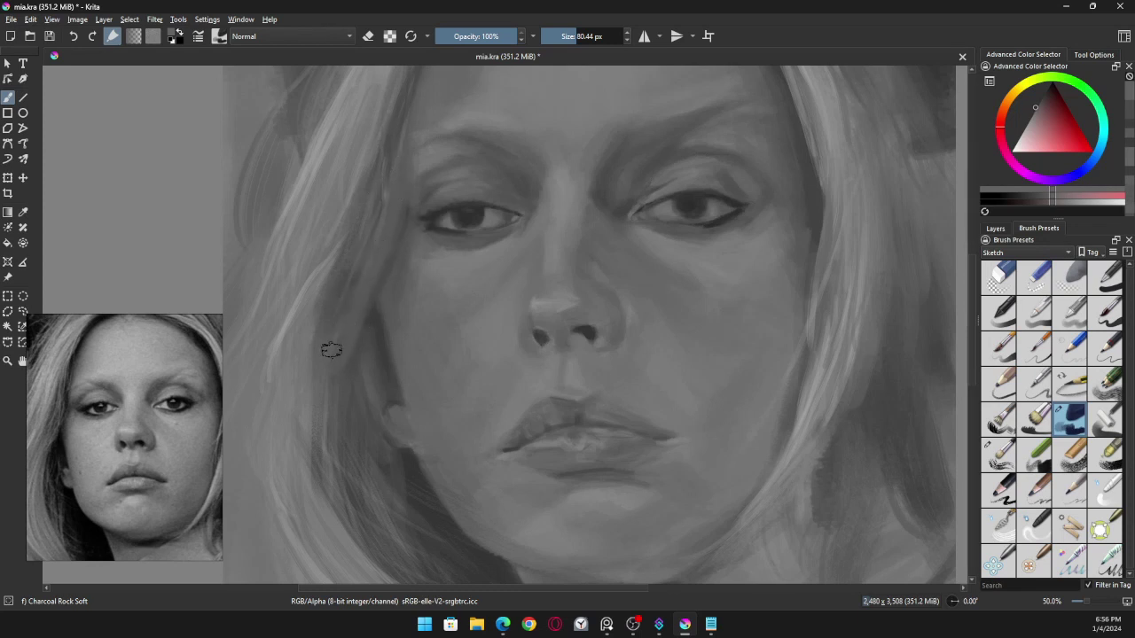
left_click(320, 293, "ctrl")
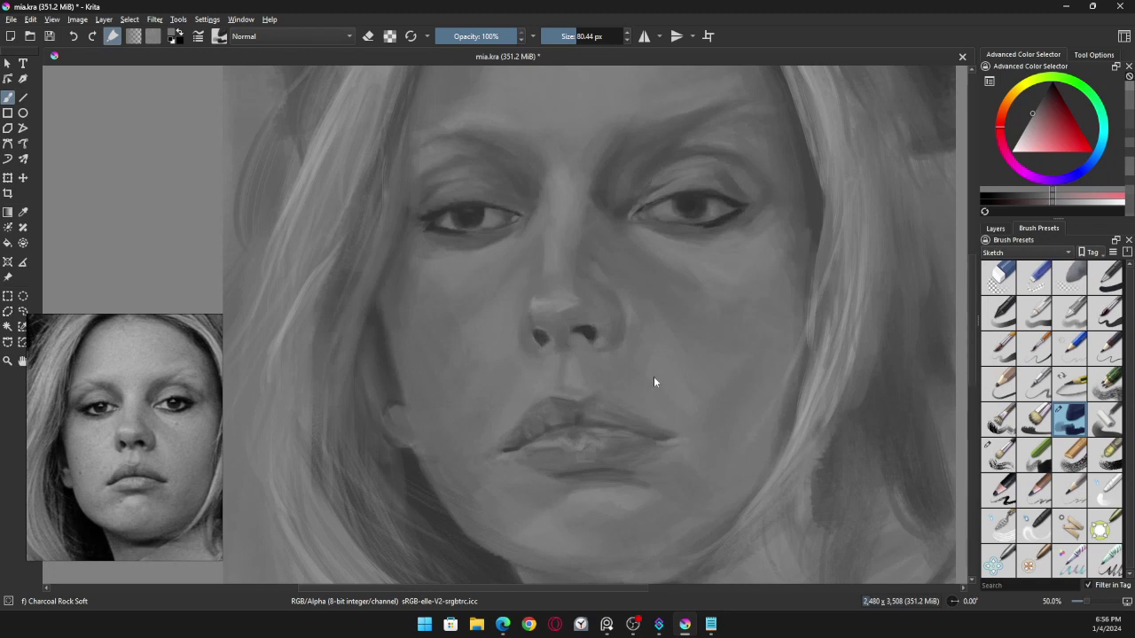
Step: Paint strands through the left-hand hair and along the temple using Bristles-2 Flat Rough at 40 px with greys sampled near the forehead
key("slash")
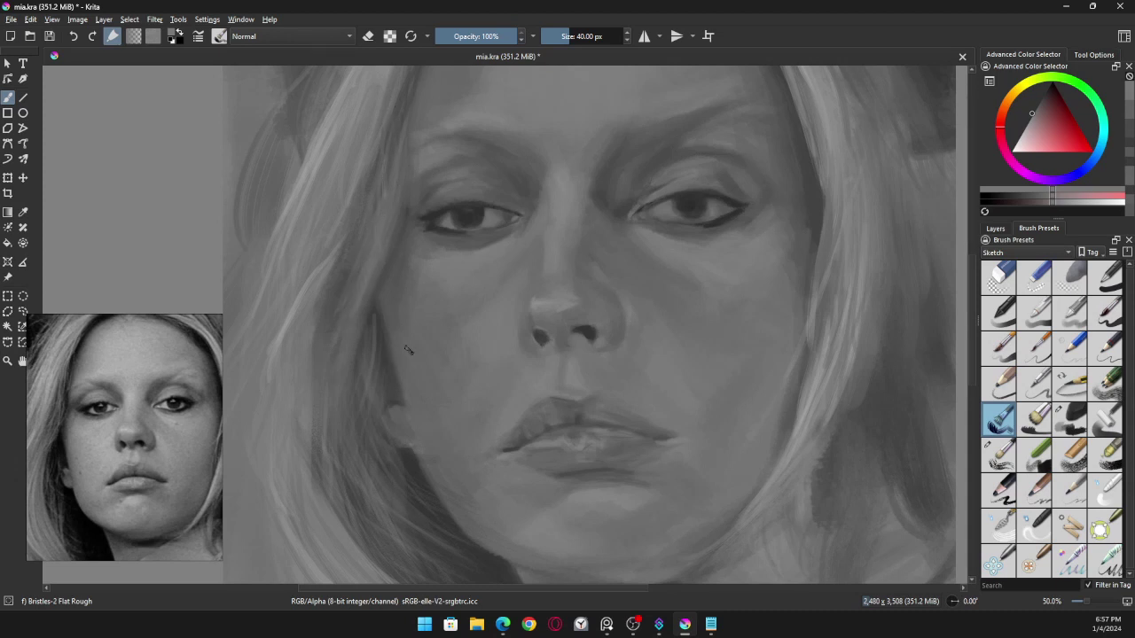
mouse_move(457, 257)
left_mouse_down()
mouse_move(446, 307)
mouse_move(466, 320)
mouse_move(458, 301)
mouse_move(452, 340)
left_mouse_up()
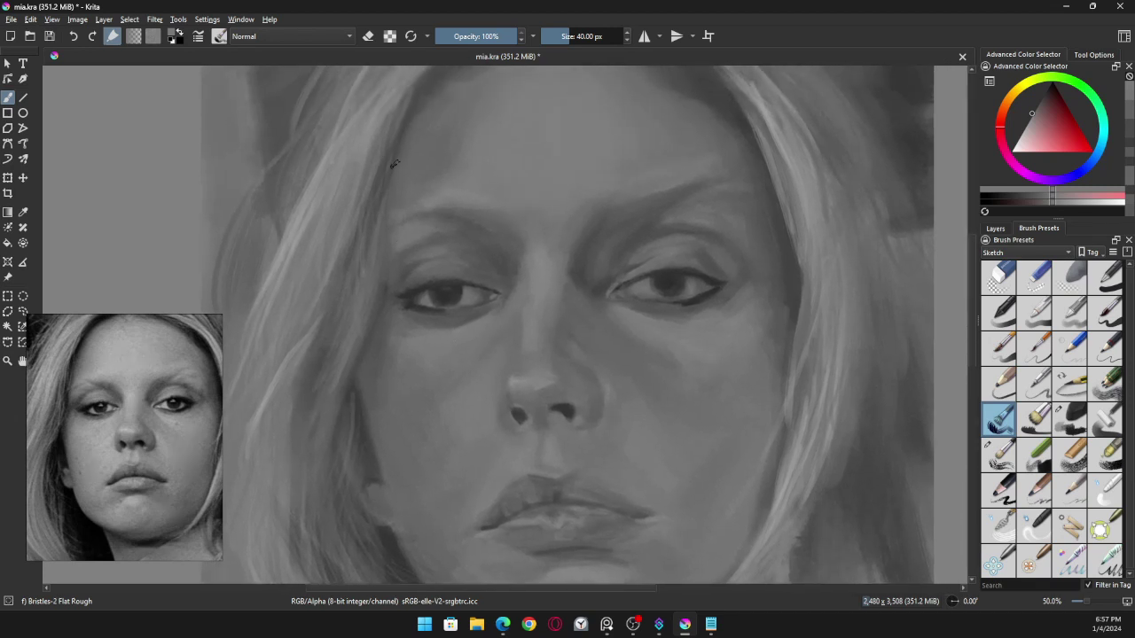
left_click(417, 174, "ctrl")
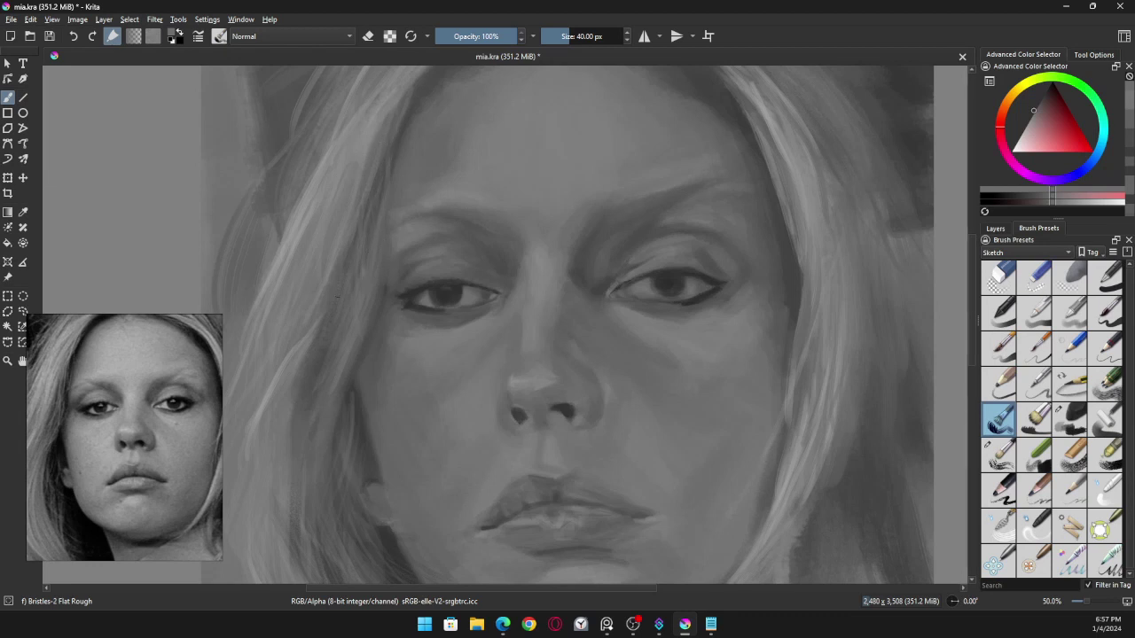
left_click(443, 124, "ctrl")
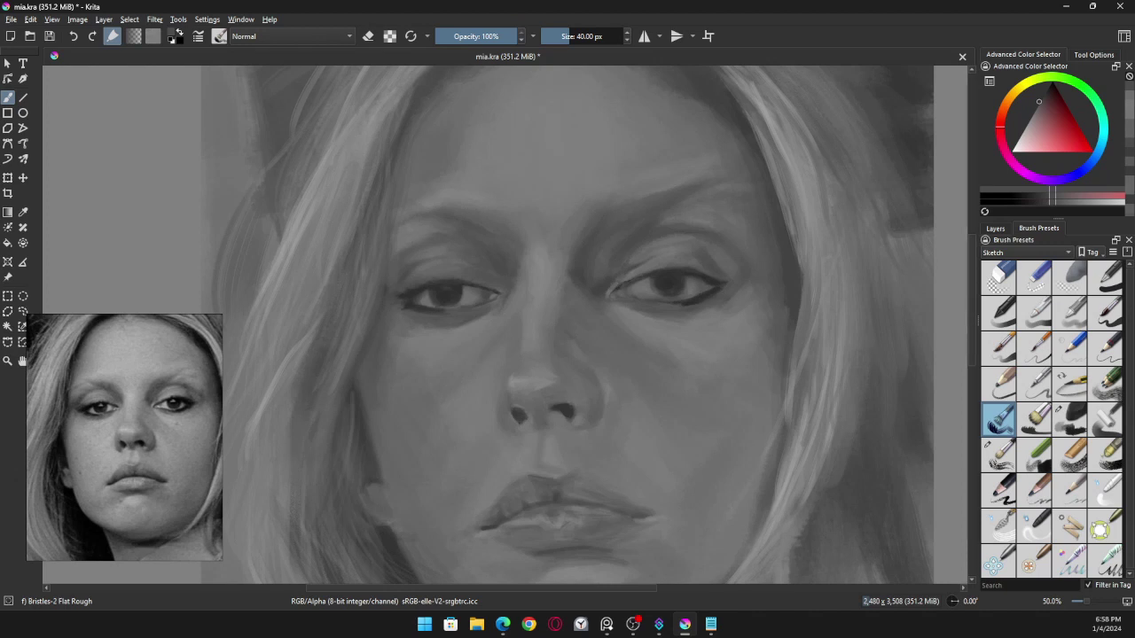
Step: Examine the eyes, nose and mouth in the reference photo and compare them with the same features in the painting
left_click_drag(497, 468, 488, 358)
left_click_drag(172, 441, 140, 446)
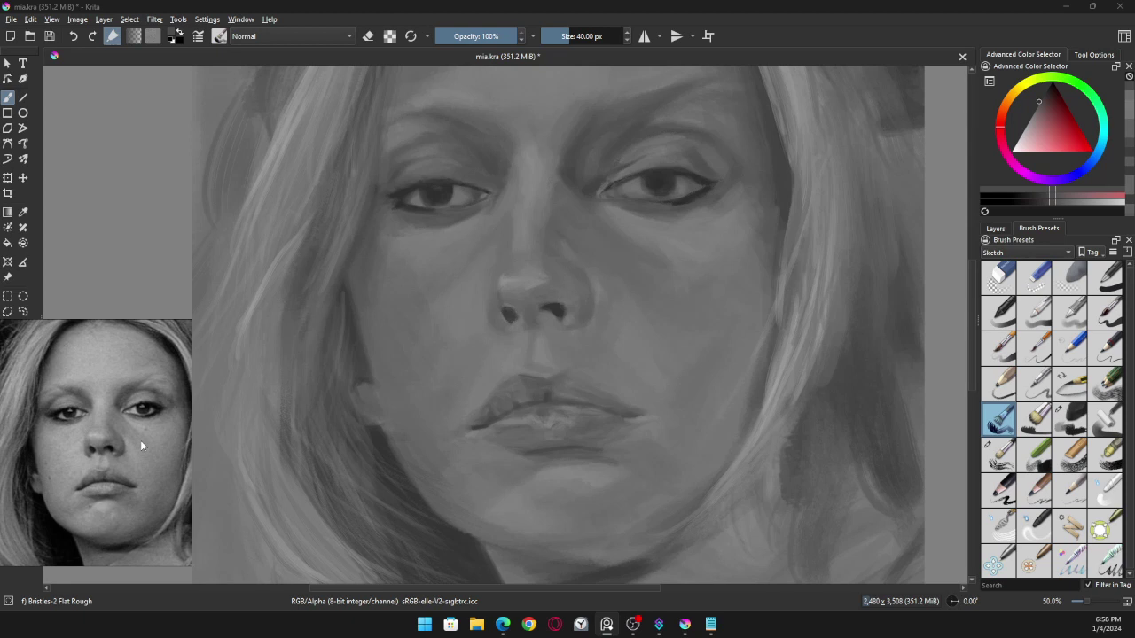
scroll(143, 440, "up", 4)
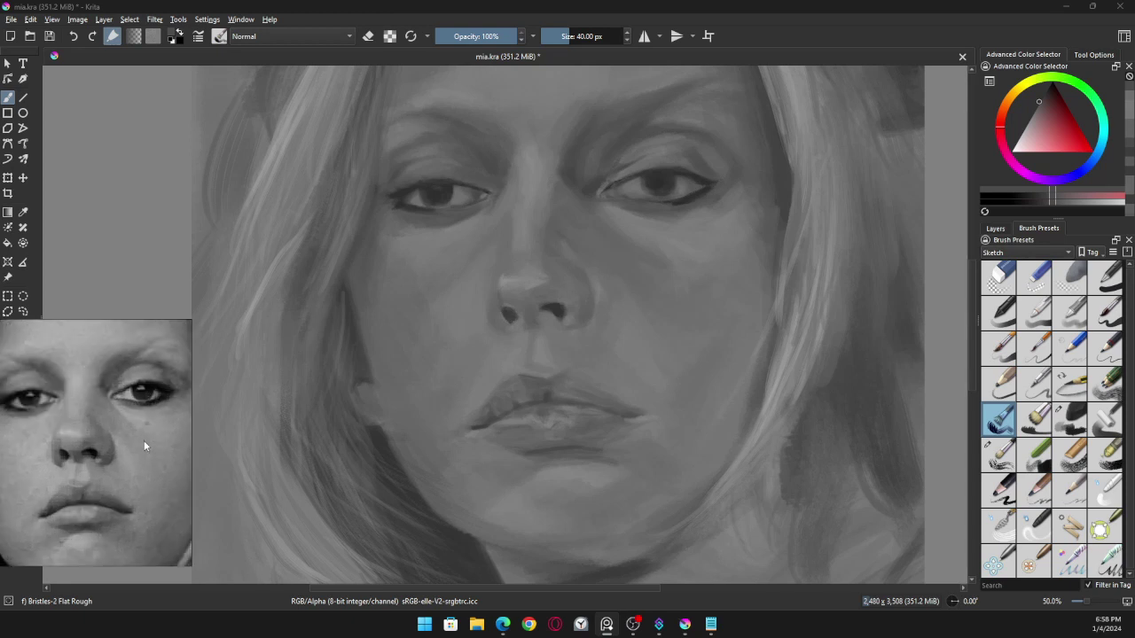
scroll(144, 440, "up", 2)
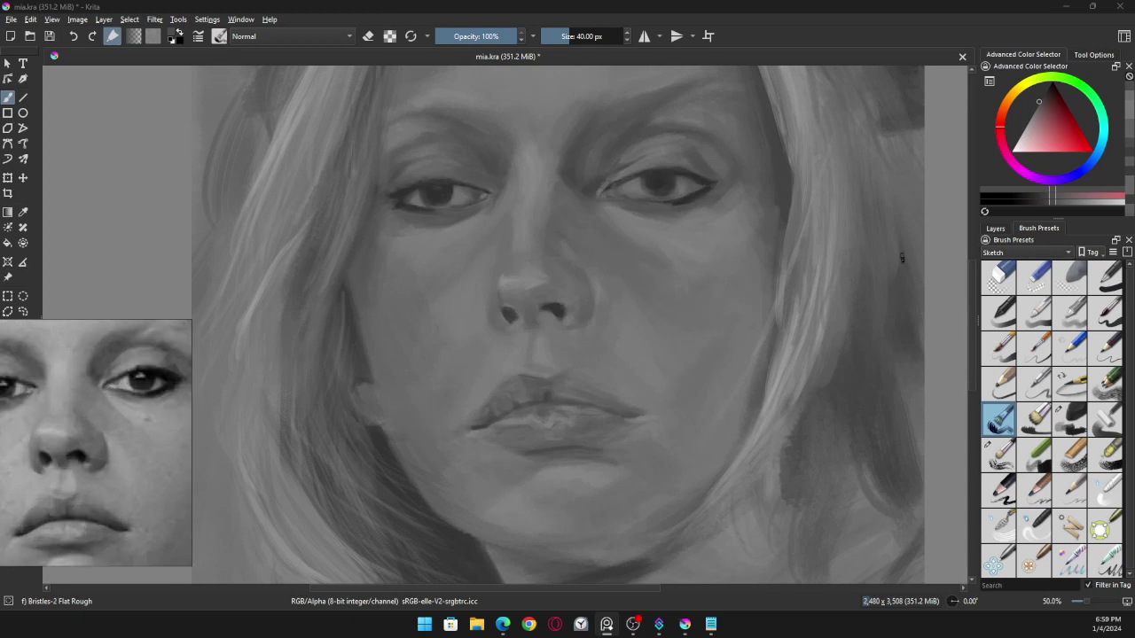
left_click_drag(631, 213, 640, 258)
scroll(640, 261, "up", 2)
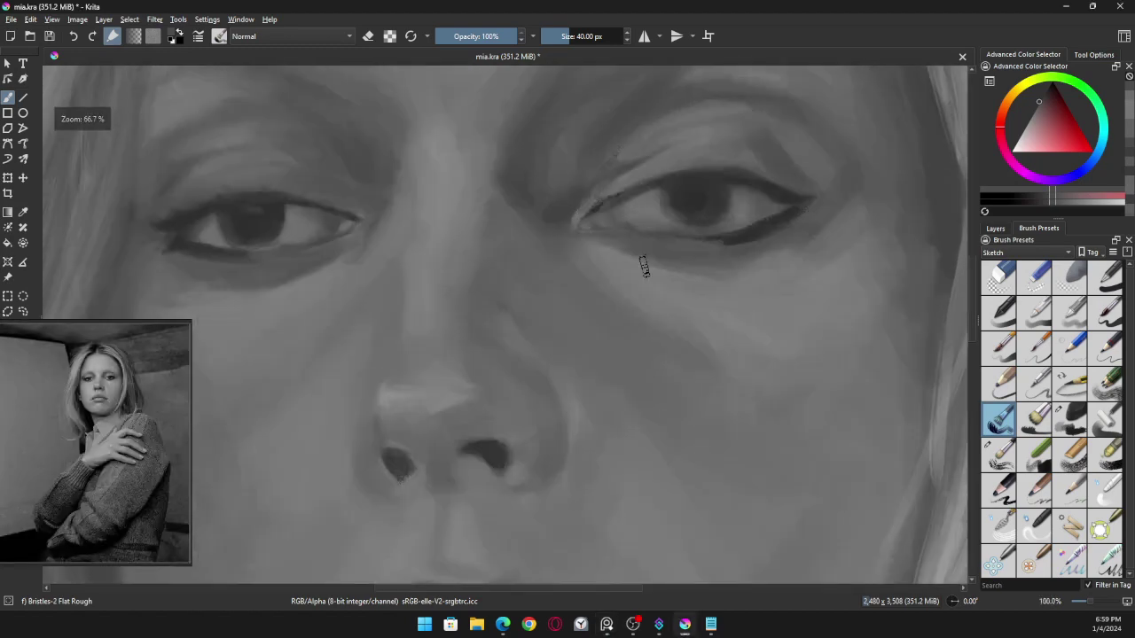
scroll(642, 264, "down", 1)
scroll(642, 264, "up", 1)
scroll(642, 264, "down", 1)
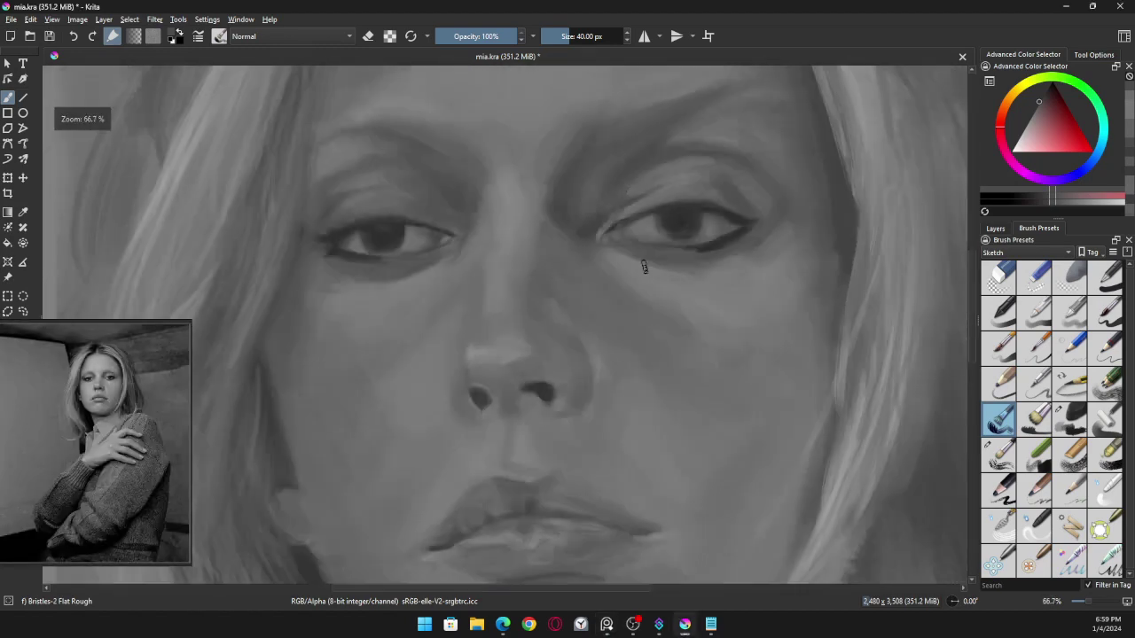
Step: Examine each eye up close in the reference photo, including the lids, lashes and under-eye shading, against the painted eyes
scroll(123, 449, "up", 2)
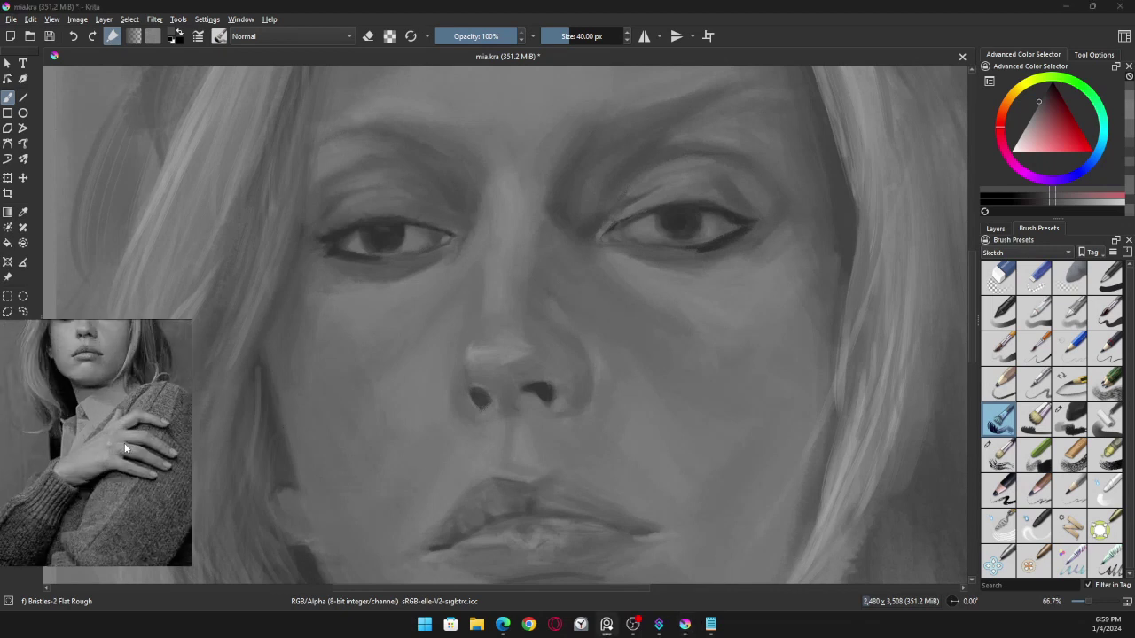
scroll(123, 429, "down", 2)
scroll(140, 417, "up", 2)
left_click_drag(140, 416, 92, 442)
scroll(92, 442, "up", 1)
scroll(115, 446, "down", 2)
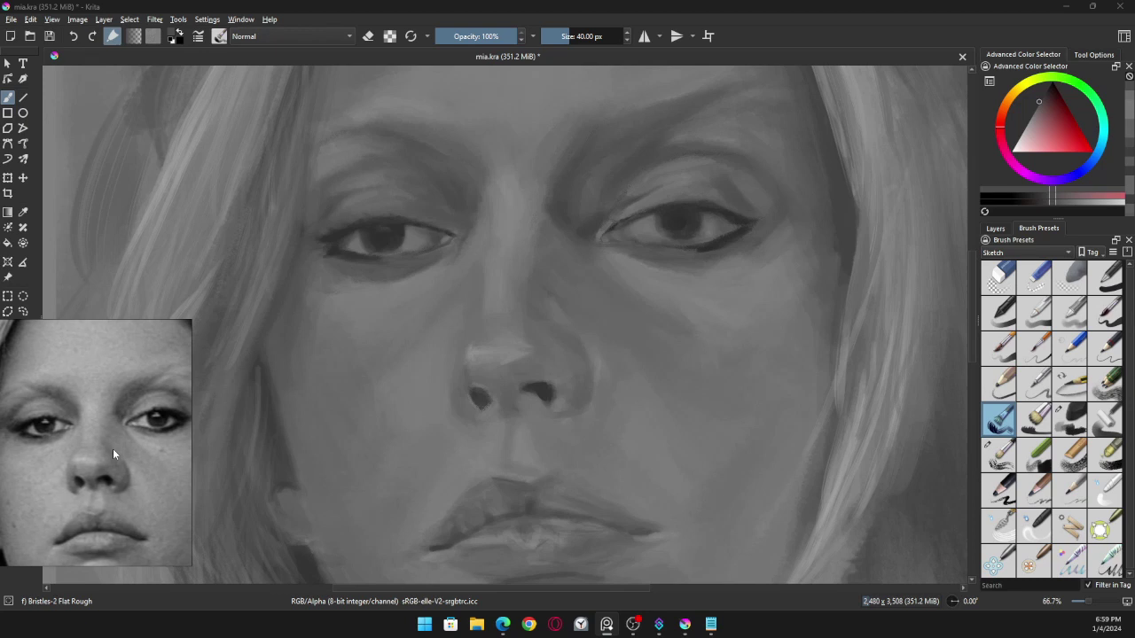
scroll(113, 447, "up", 1)
scroll(110, 441, "up", 2)
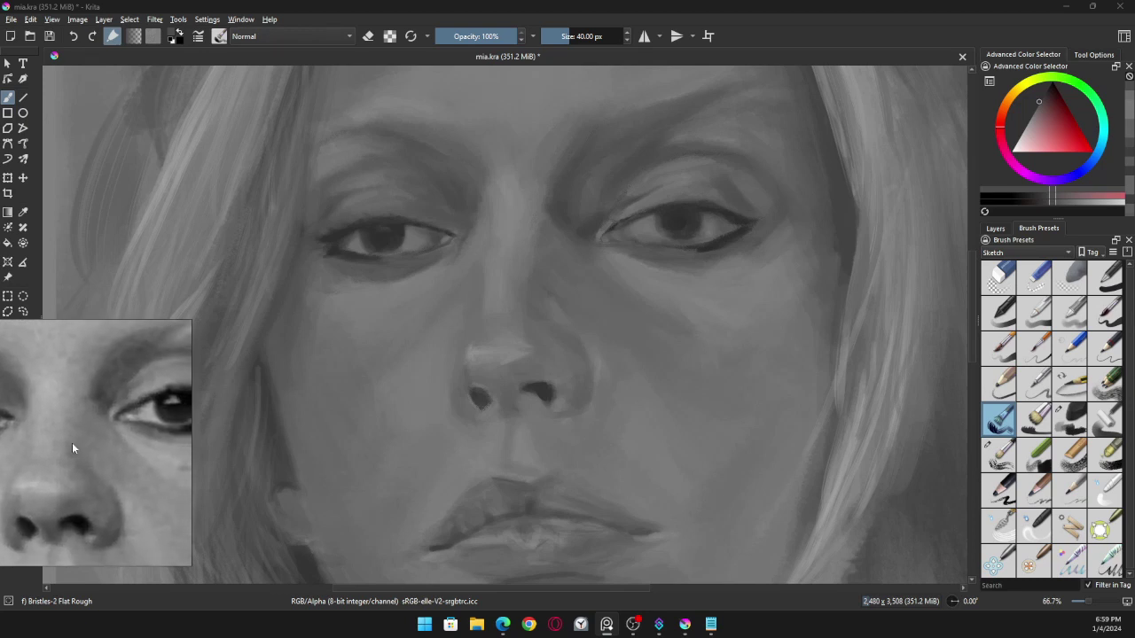
scroll(81, 444, "up", 1)
left_click_drag(77, 454, 48, 446)
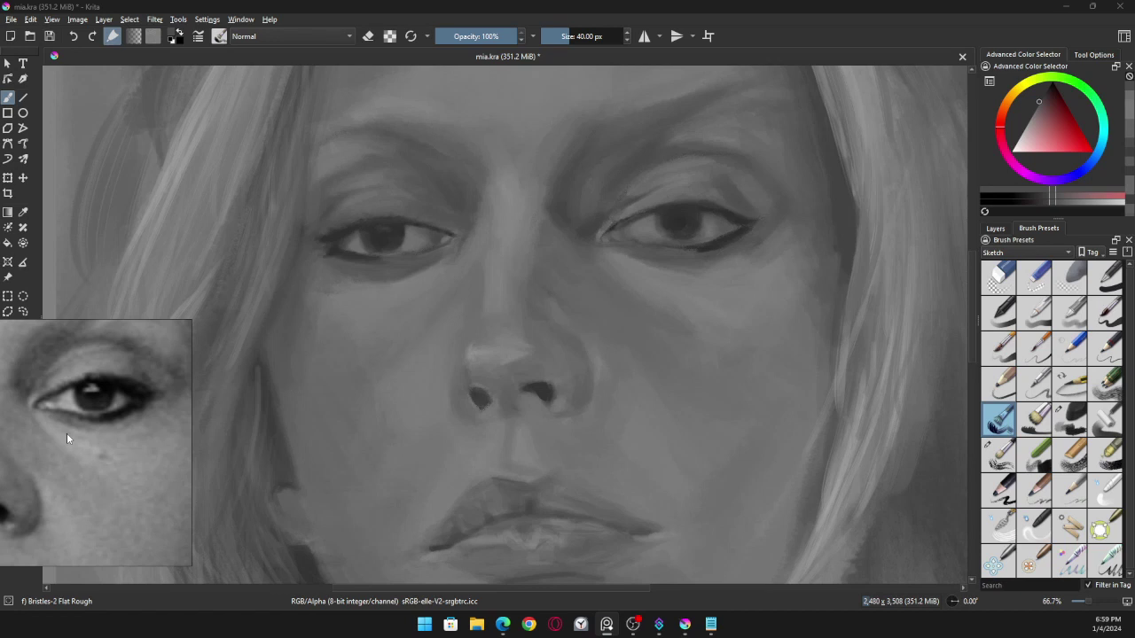
left_click_drag(60, 433, 110, 437)
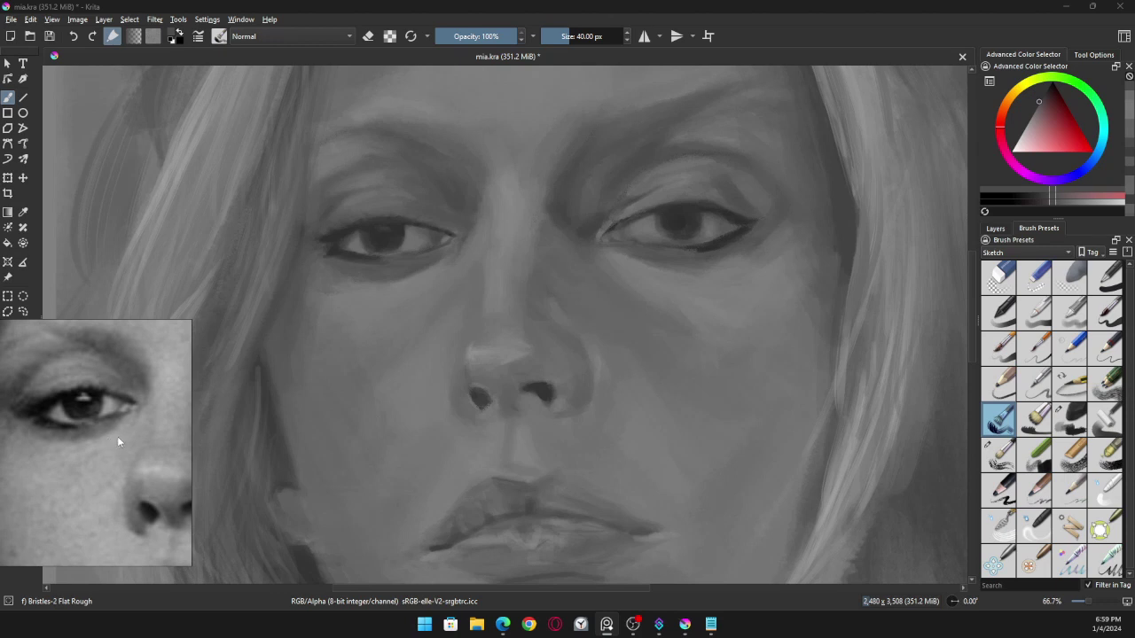
mouse_move(117, 437)
left_mouse_down()
mouse_move(84, 440)
mouse_move(152, 433)
mouse_move(105, 450)
left_mouse_up()
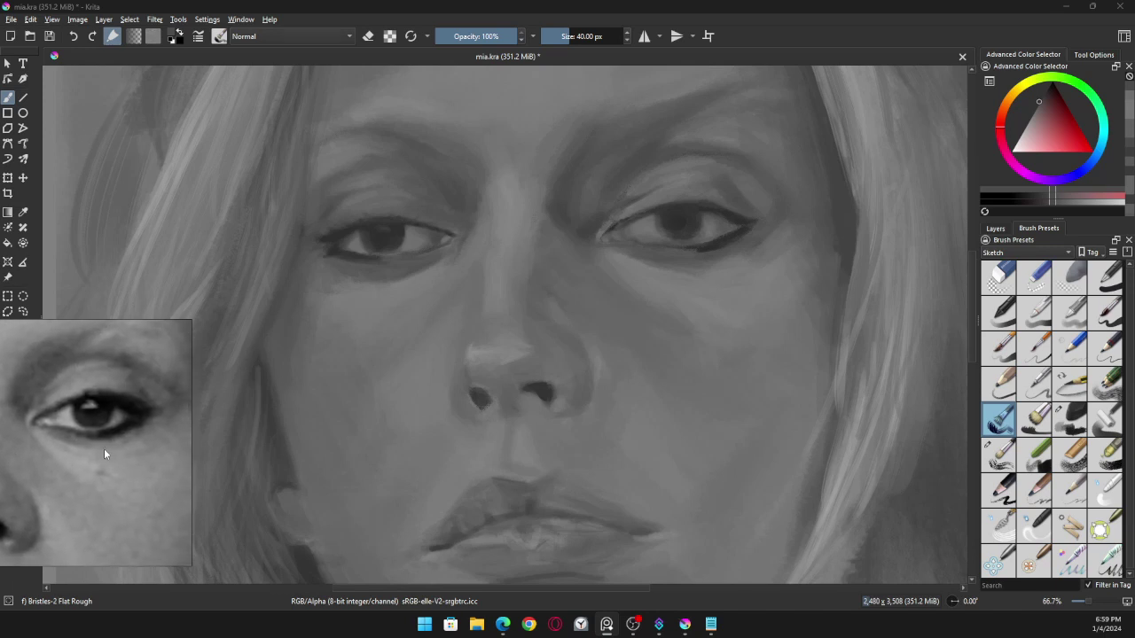
left_click_drag(104, 364, 102, 389)
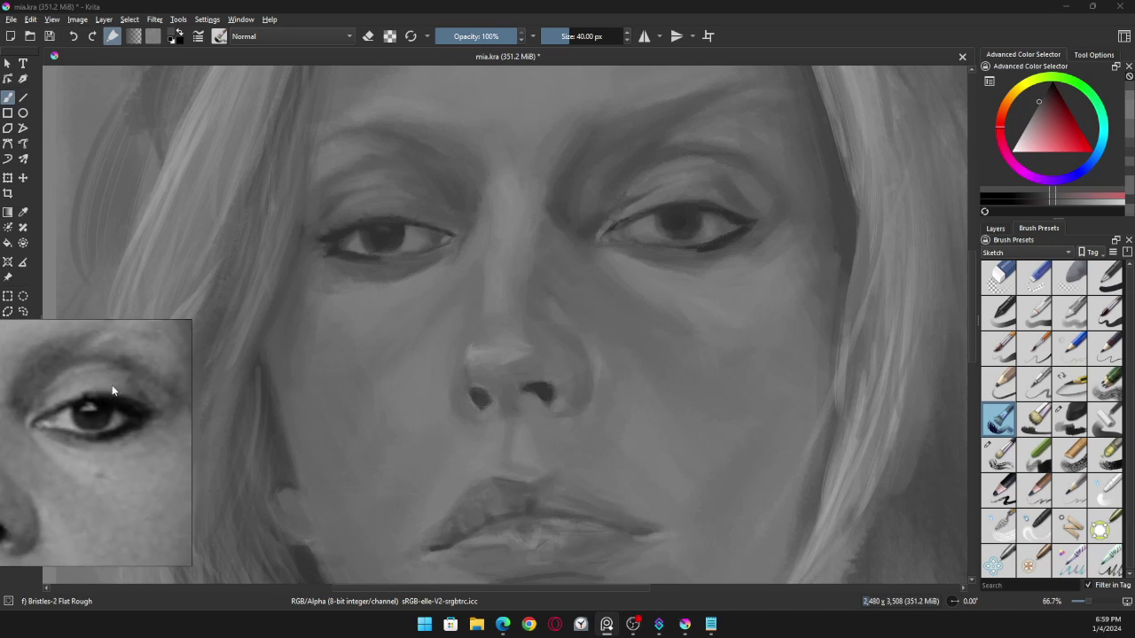
left_click_drag(569, 594, 528, 597)
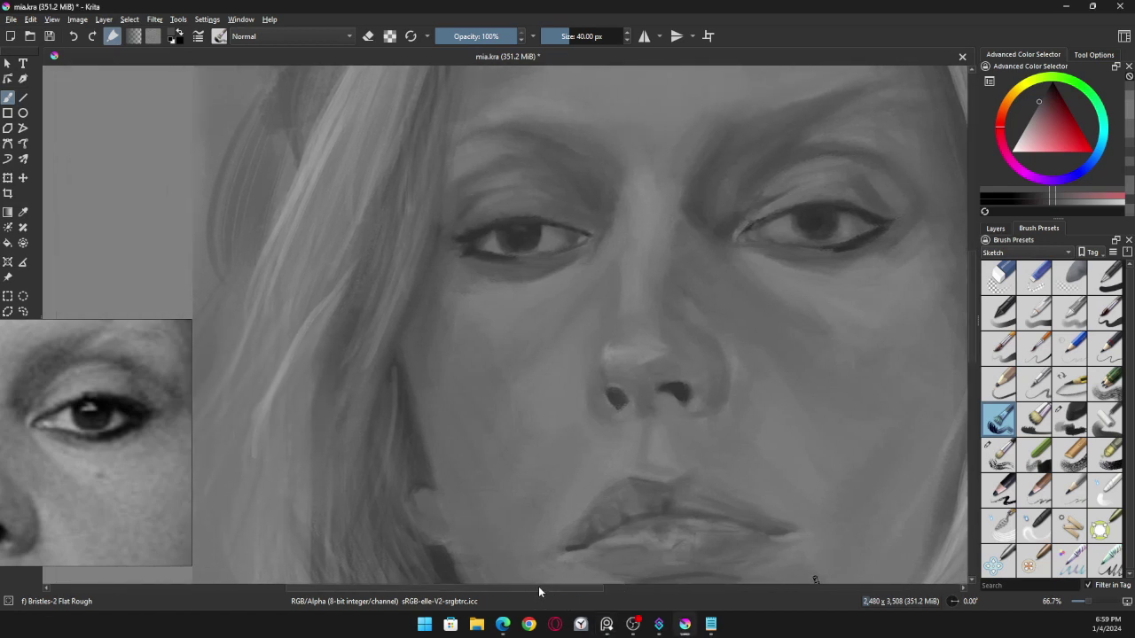
mouse_move(528, 592)
left_mouse_down()
mouse_move(590, 584)
mouse_move(572, 587)
left_mouse_up()
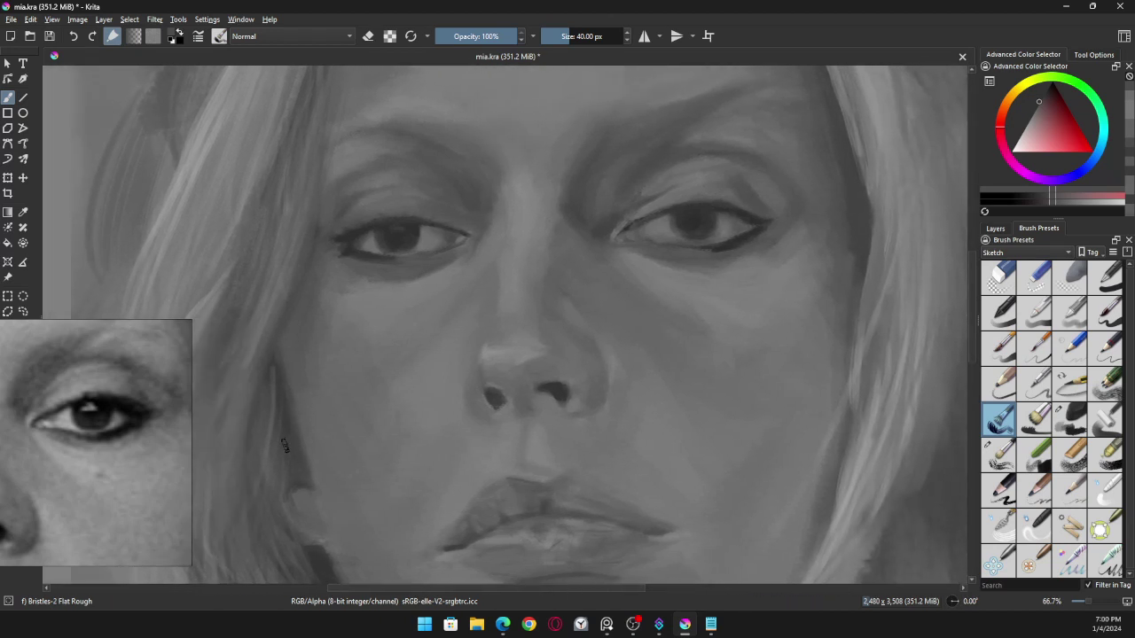
mouse_move(133, 452)
left_mouse_down()
mouse_move(97, 455)
mouse_move(116, 439)
left_mouse_up()
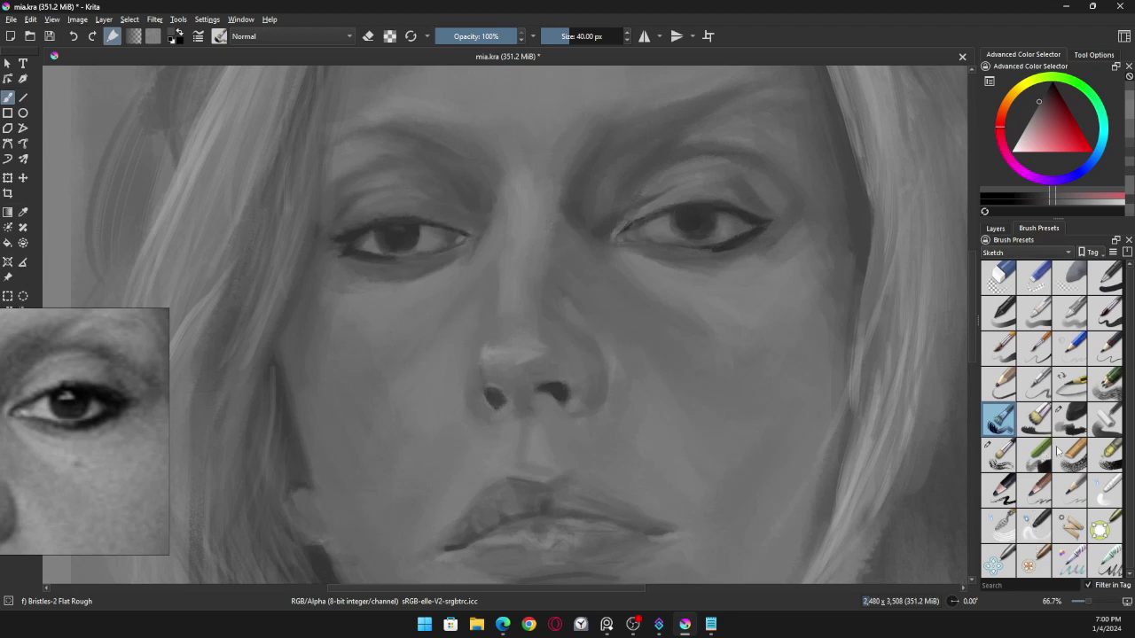
Step: Draw lashes and darken the lash lines of the right-hand eye using Charcoal Pencil Thin at 12.21 px with a dark sampled from its lower lid
left_click(1071, 493)
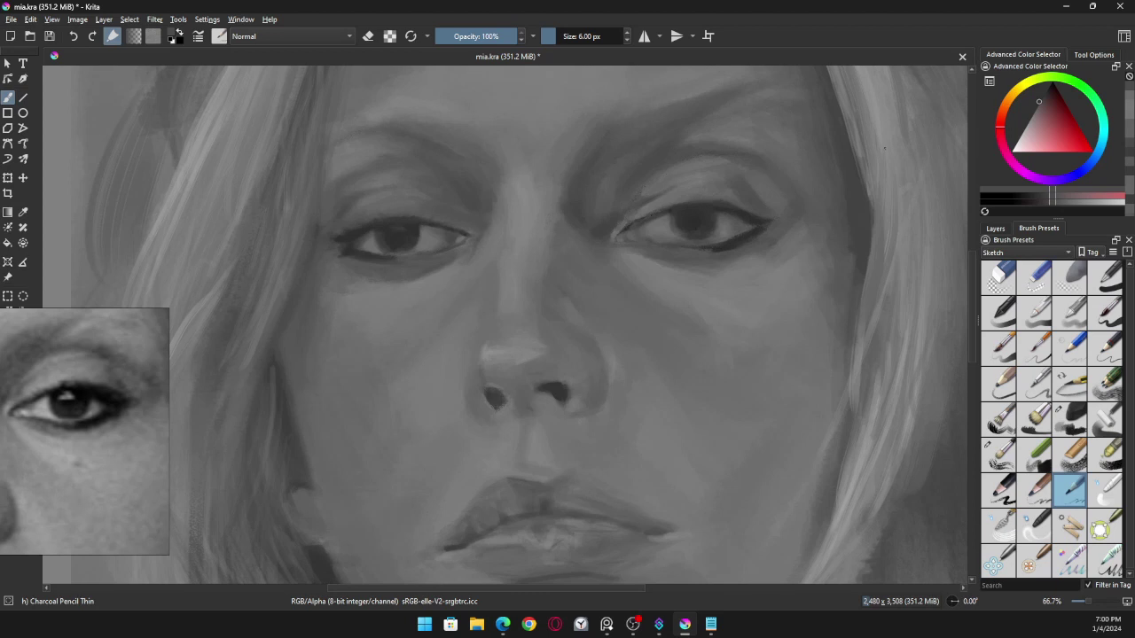
left_click(734, 238, "ctrl")
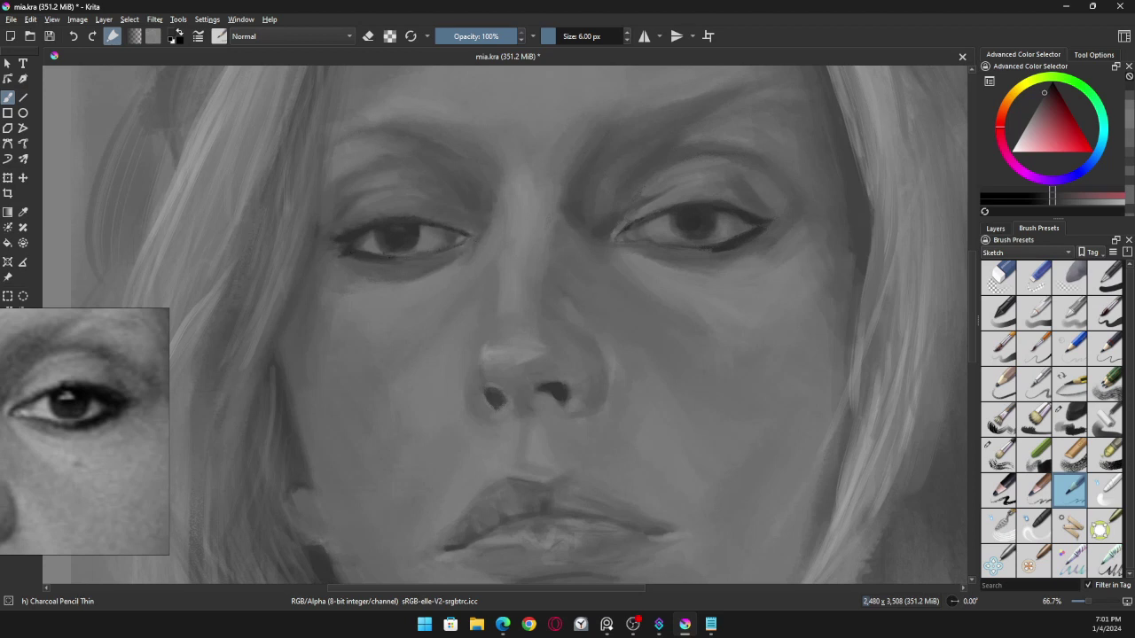
left_click(560, 35)
left_click(646, 240)
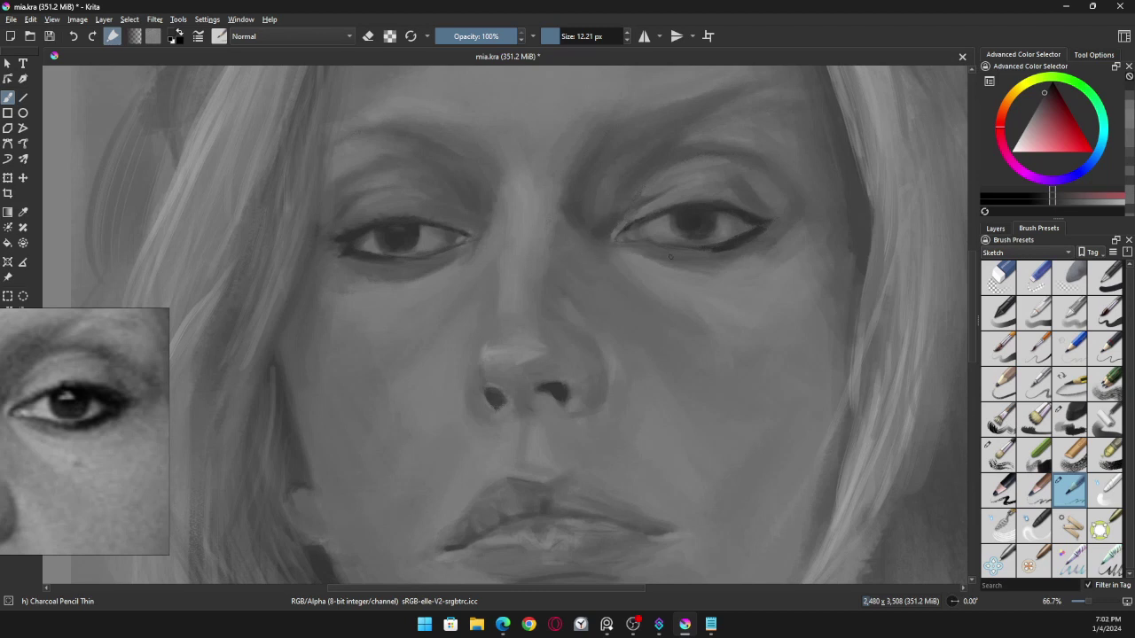
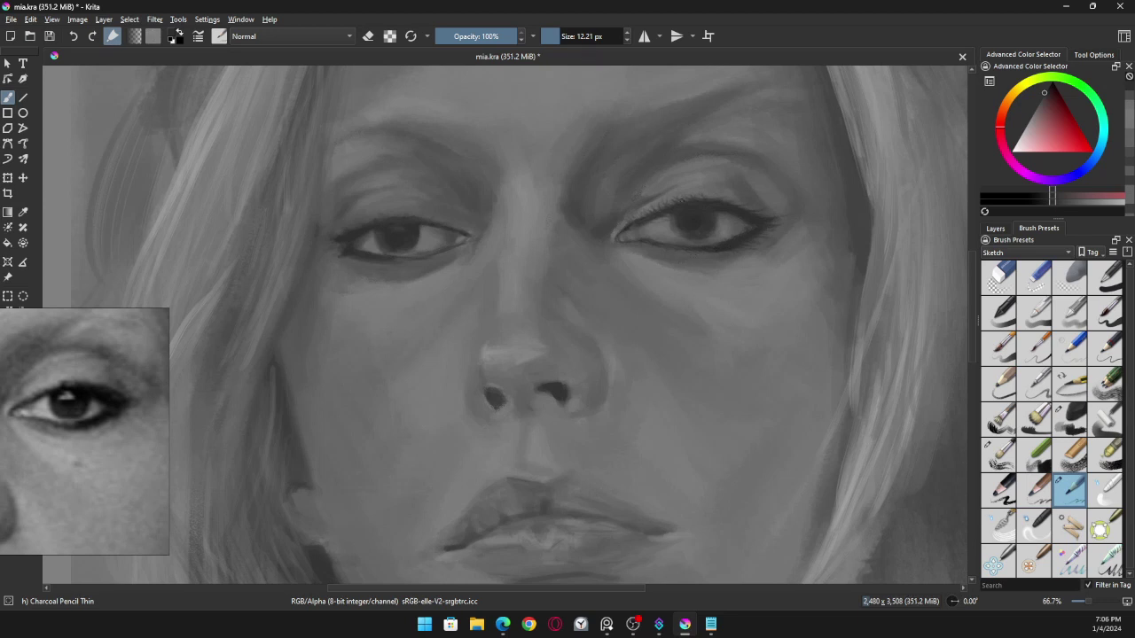
Step: Shade the lower lid and under-eye skin of the right-hand eye using Charcoal Rock Soft at 14.64 px with greys sampled around the lid
left_click(1068, 417)
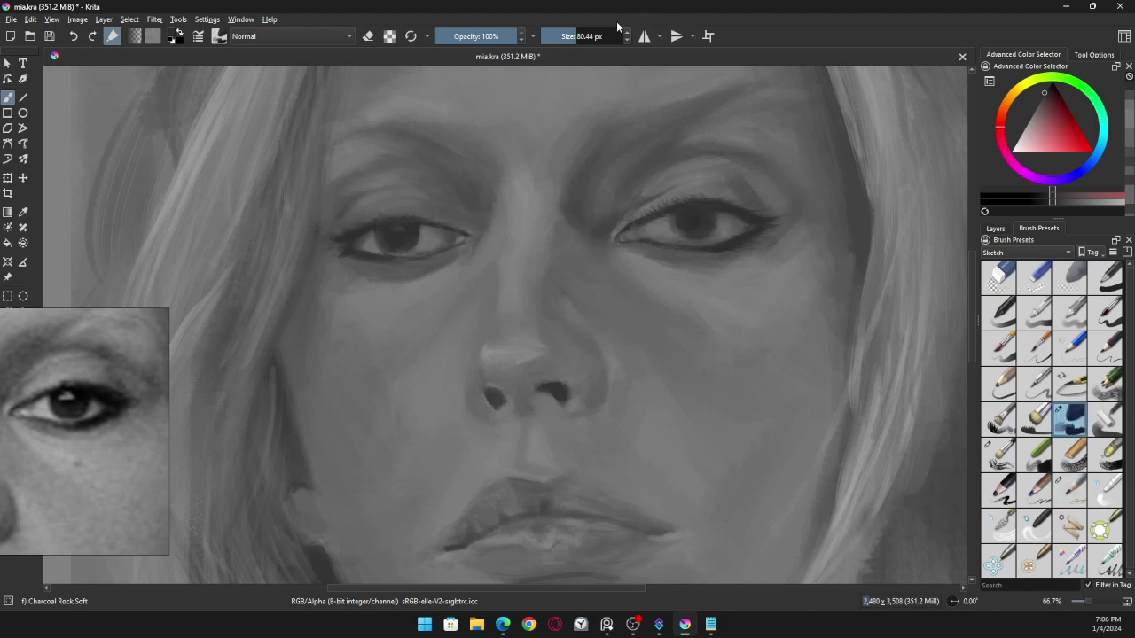
left_click(567, 35)
key("bracketleft")
key("bracketleft")
key("bracketleft")
key("bracketleft")
left_click(567, 35)
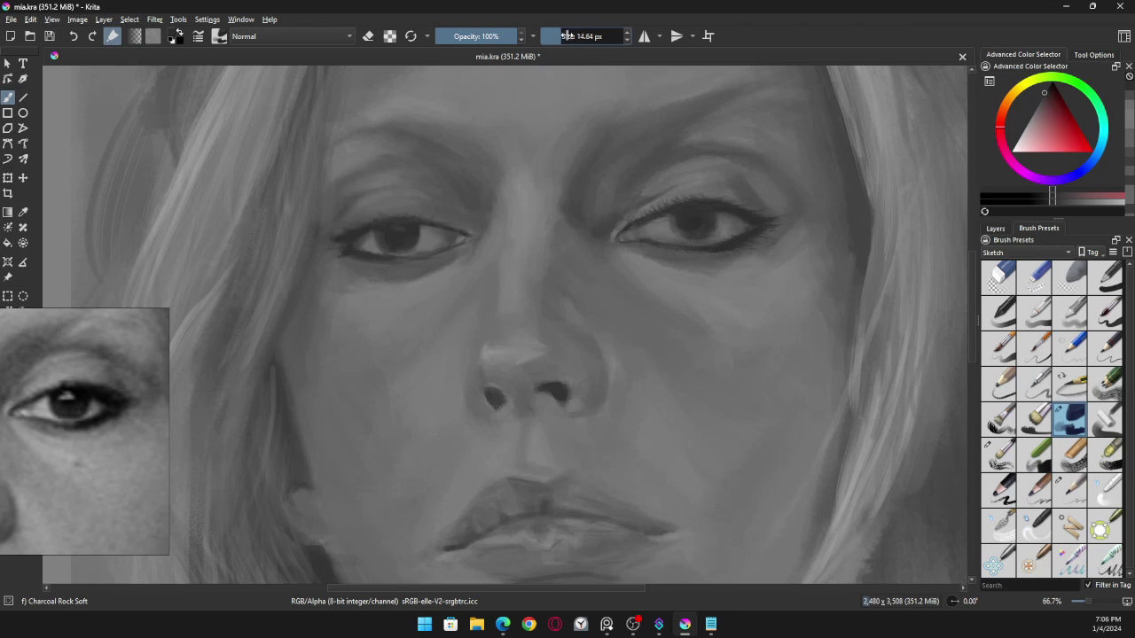
left_click(660, 246, "ctrl")
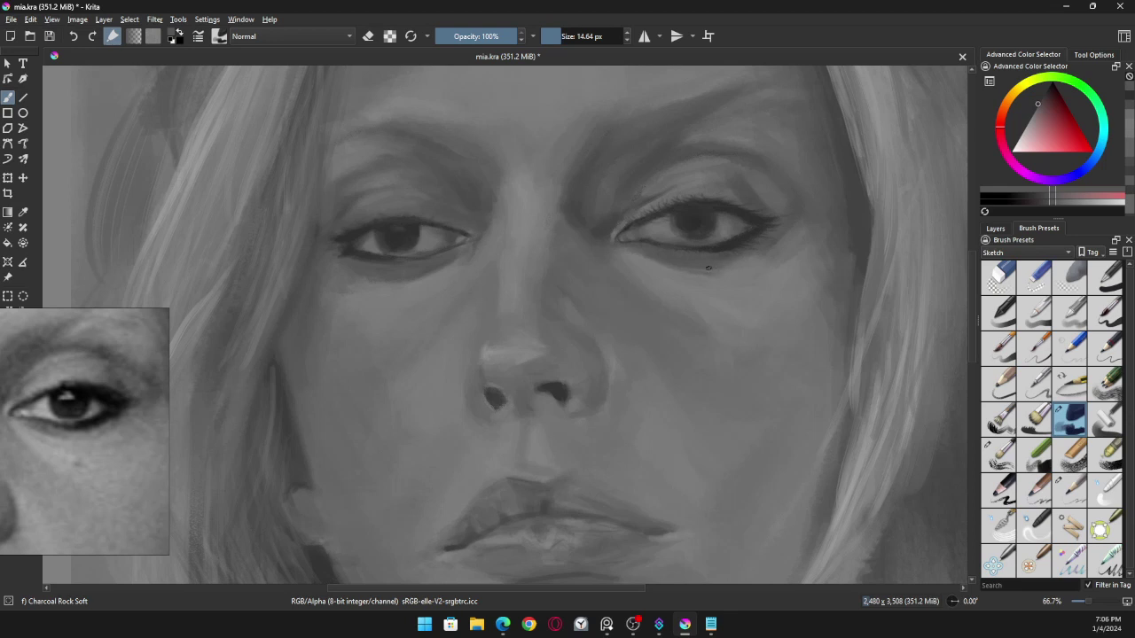
left_click(754, 251, "ctrl")
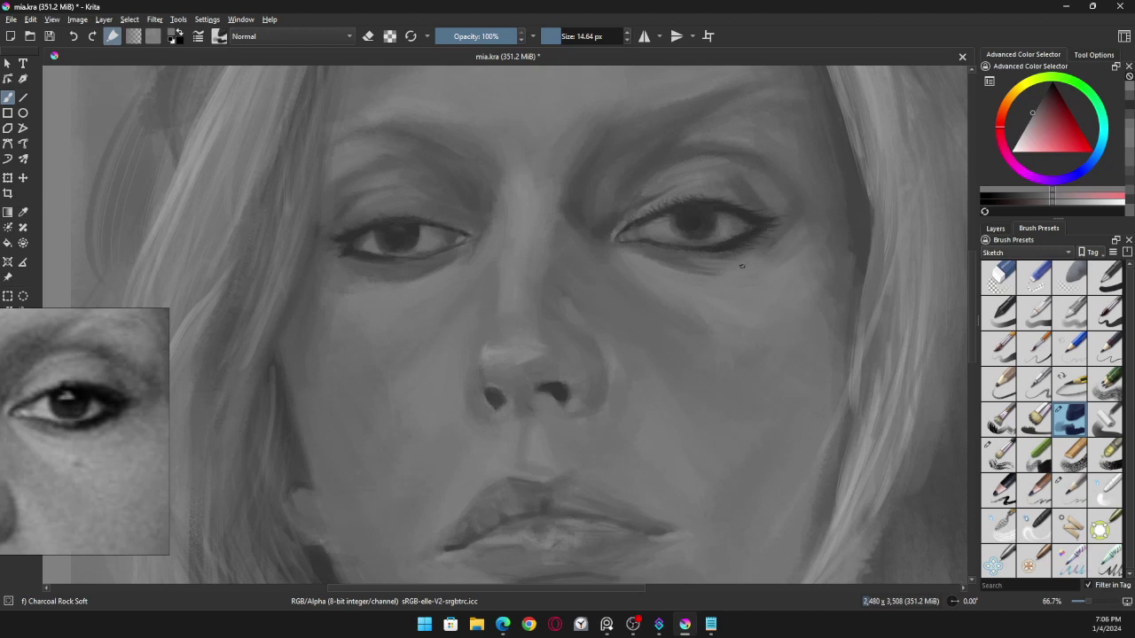
left_click(770, 248, "ctrl")
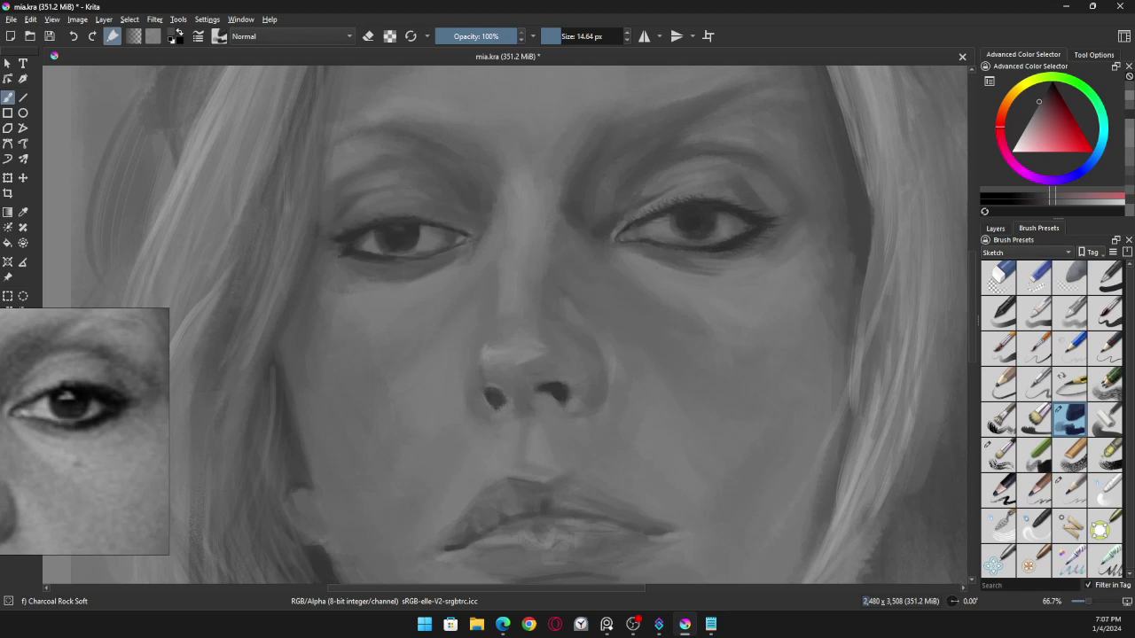
left_click(715, 255, "ctrl")
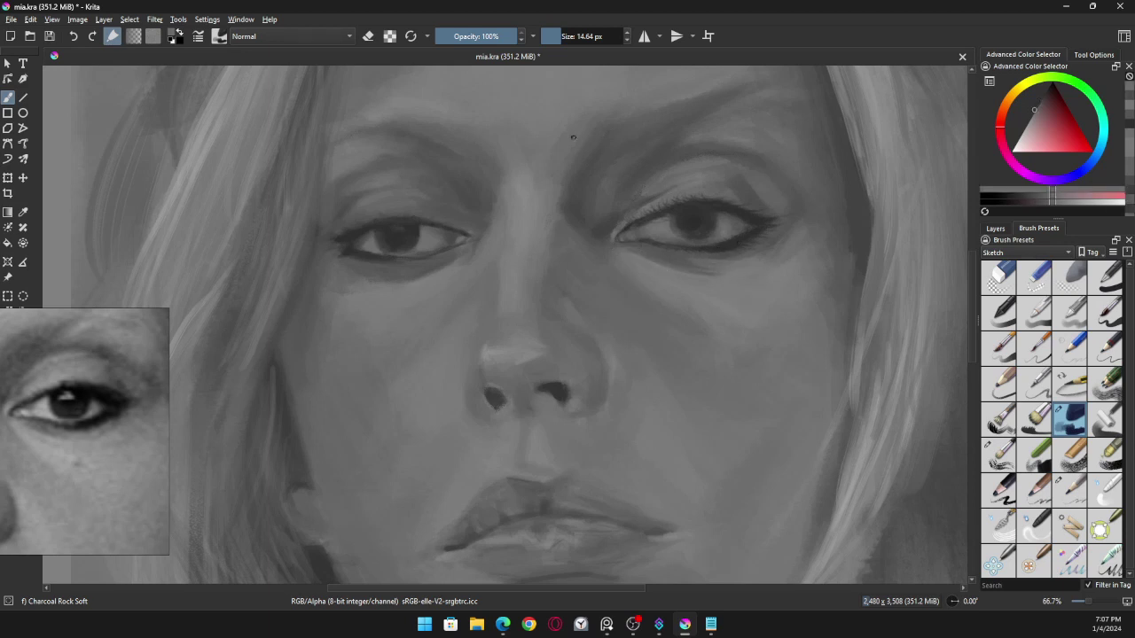
left_click(654, 246, "ctrl")
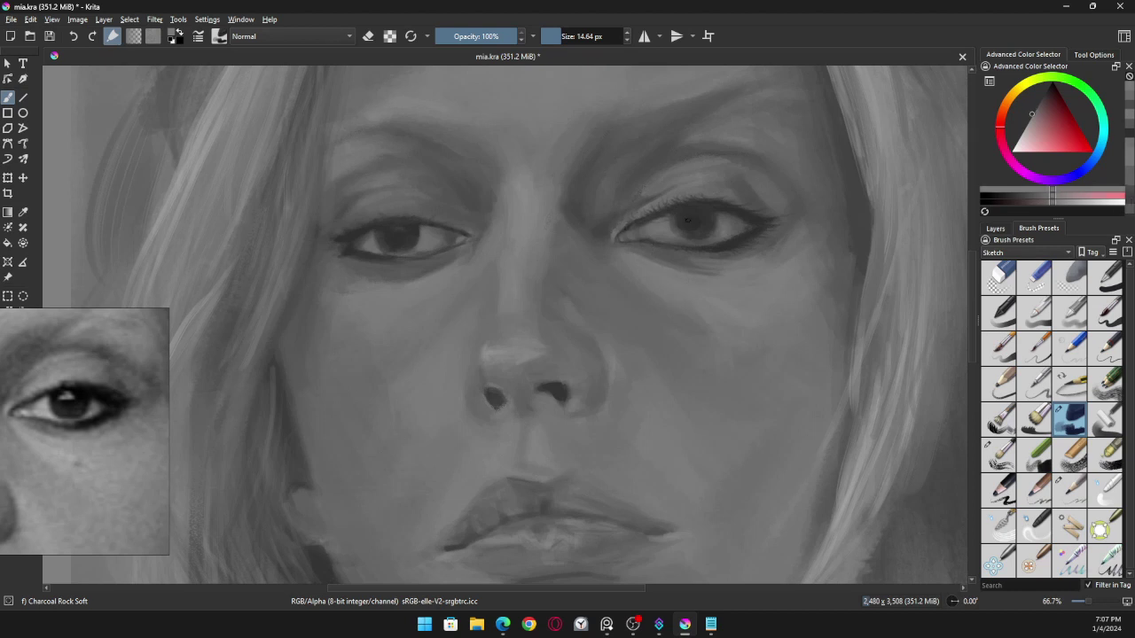
Step: Blend the upper lid and crease of the right-hand eye with greys sampled above the lash line and across the lid
left_click(663, 197, "ctrl")
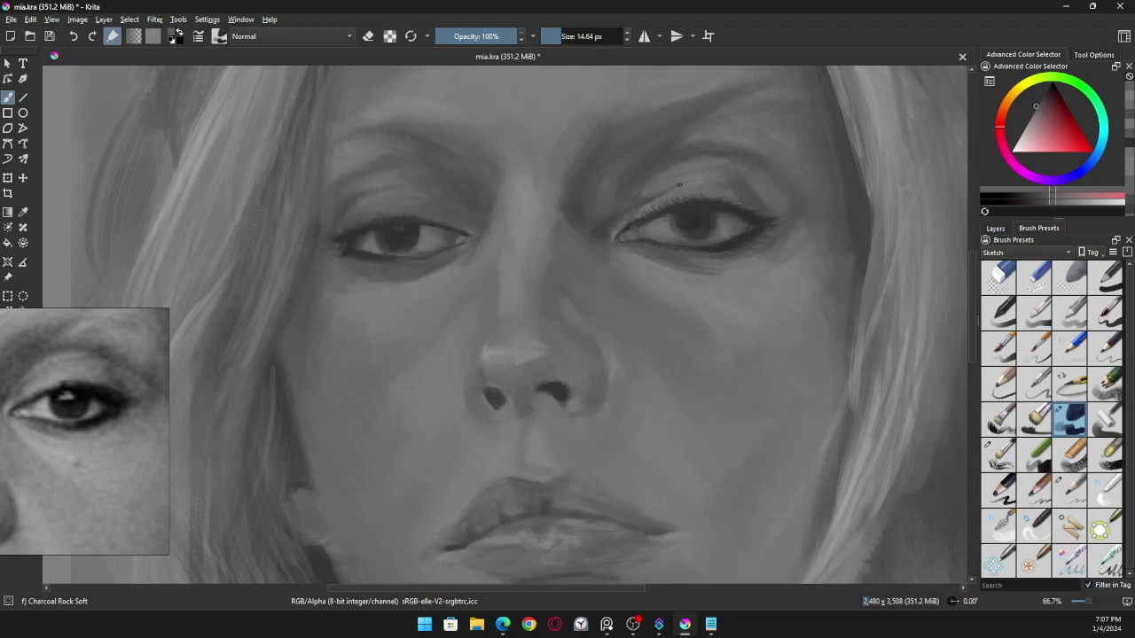
left_click(674, 174, "ctrl")
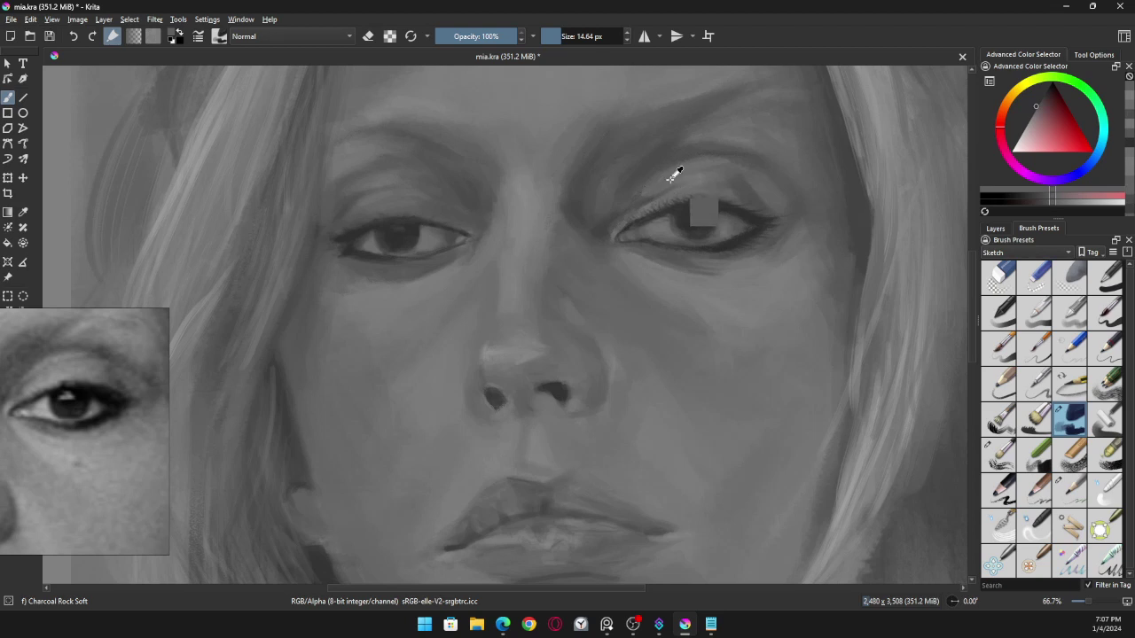
left_click(697, 160, "ctrl")
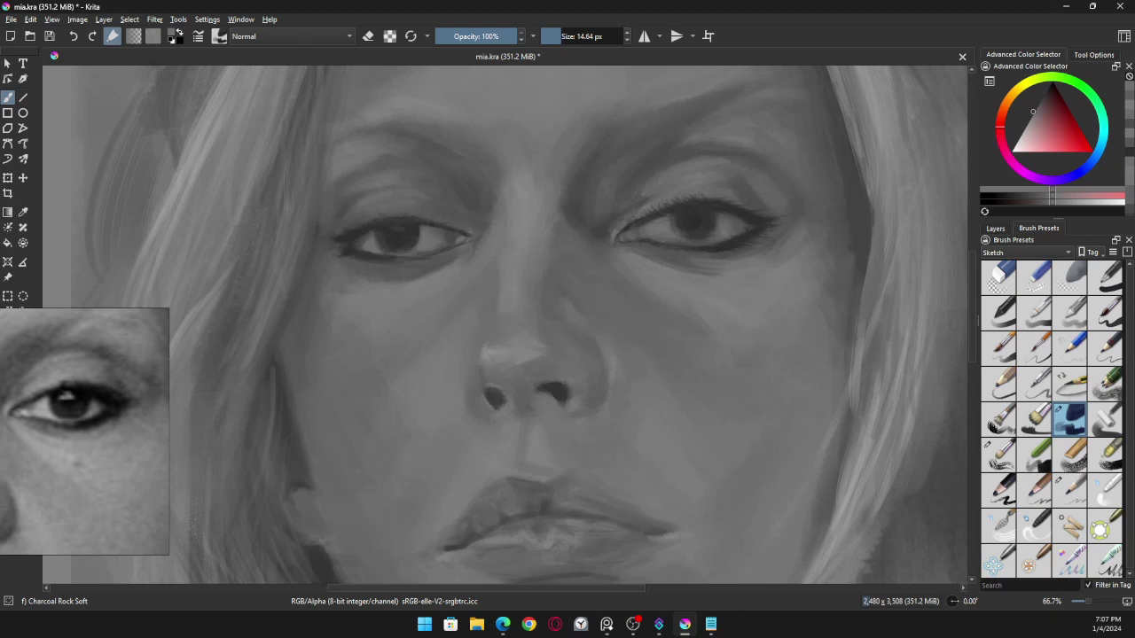
Step: Define the iris and pupil of the right-hand eye using Charcoal Pencil Thin with a dark sampled from the lower lash line
left_click(1071, 488)
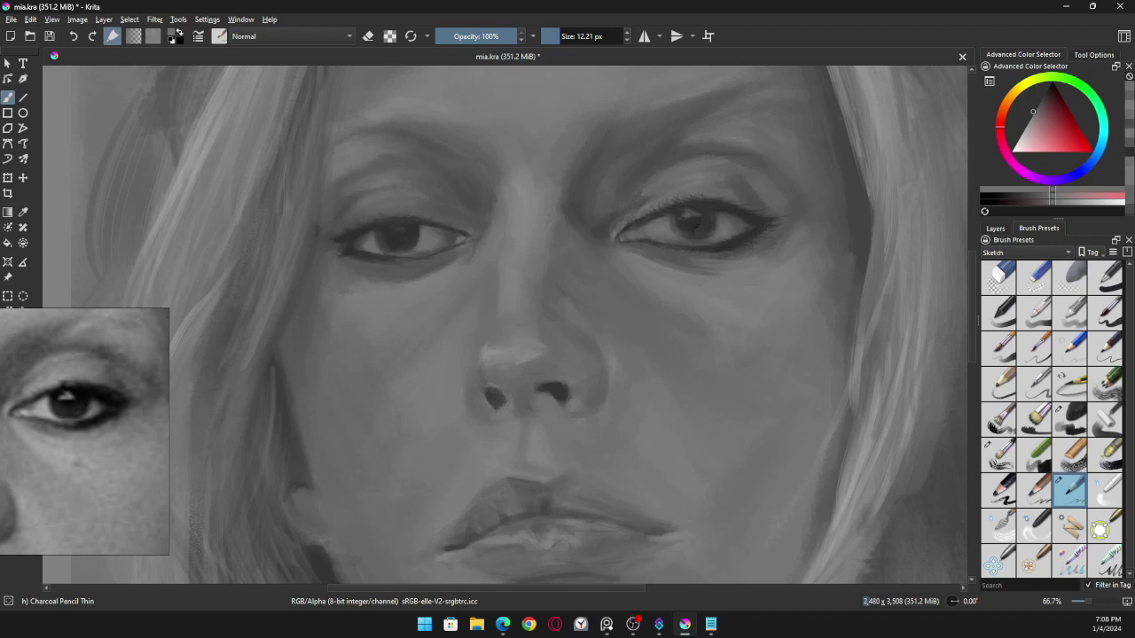
left_click(726, 251, "ctrl")
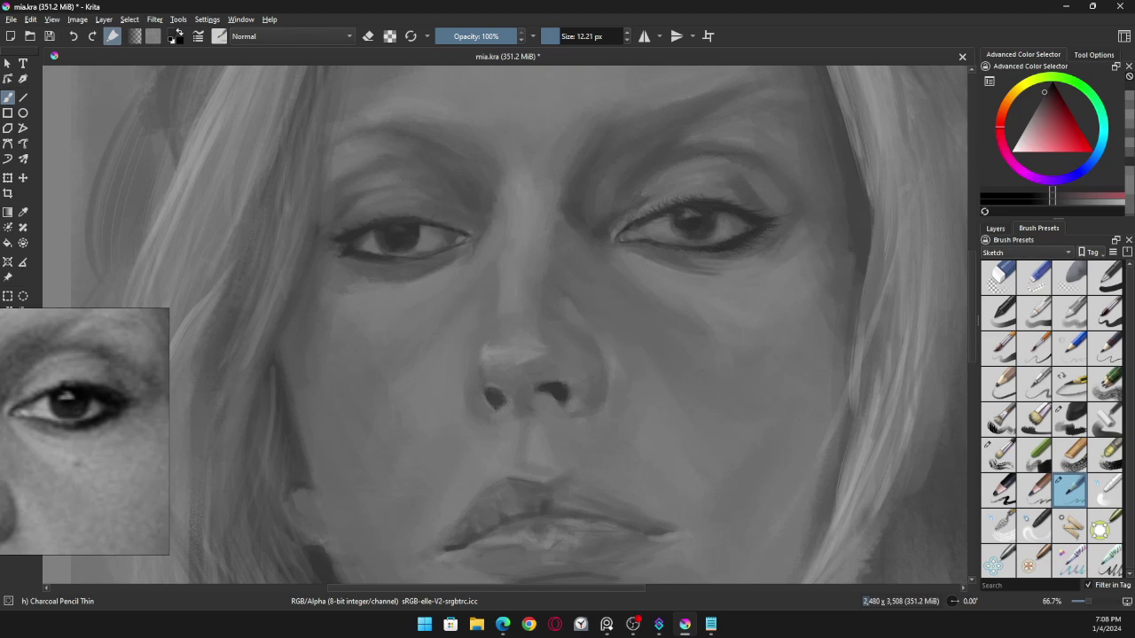
left_click_drag(574, 33, 600, 35)
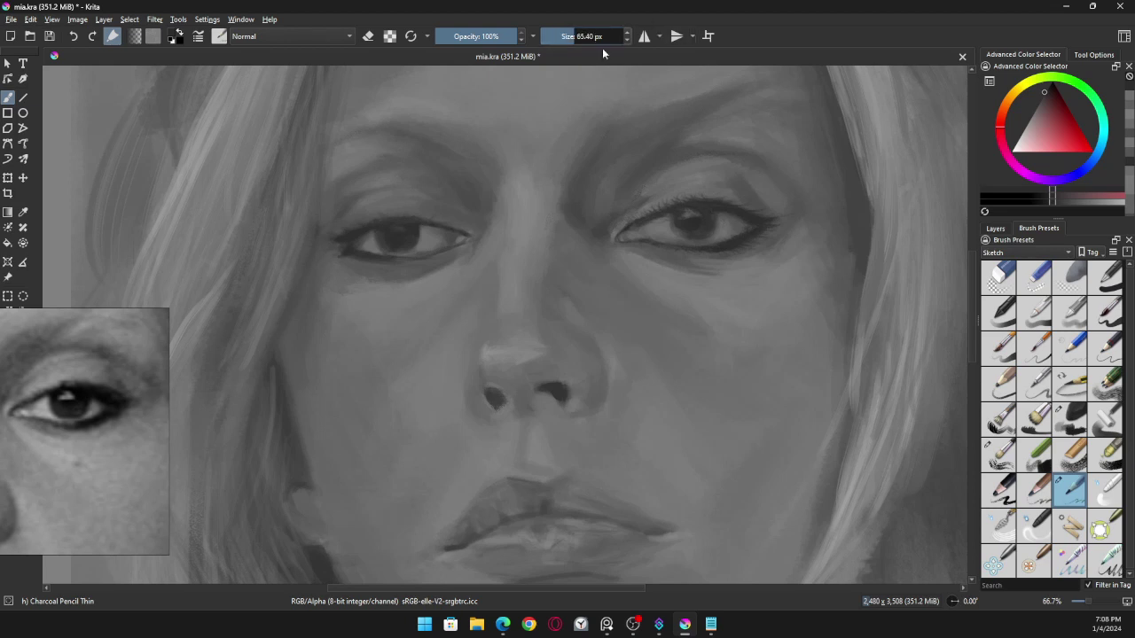
key("bracketleft")
key("bracketleft")
key("bracketleft")
Step: Refine the white, iris and lower lid of the right-hand eye using Charcoal Rock Soft at 14.64 px with greys sampled inside the eye
left_click(1069, 419)
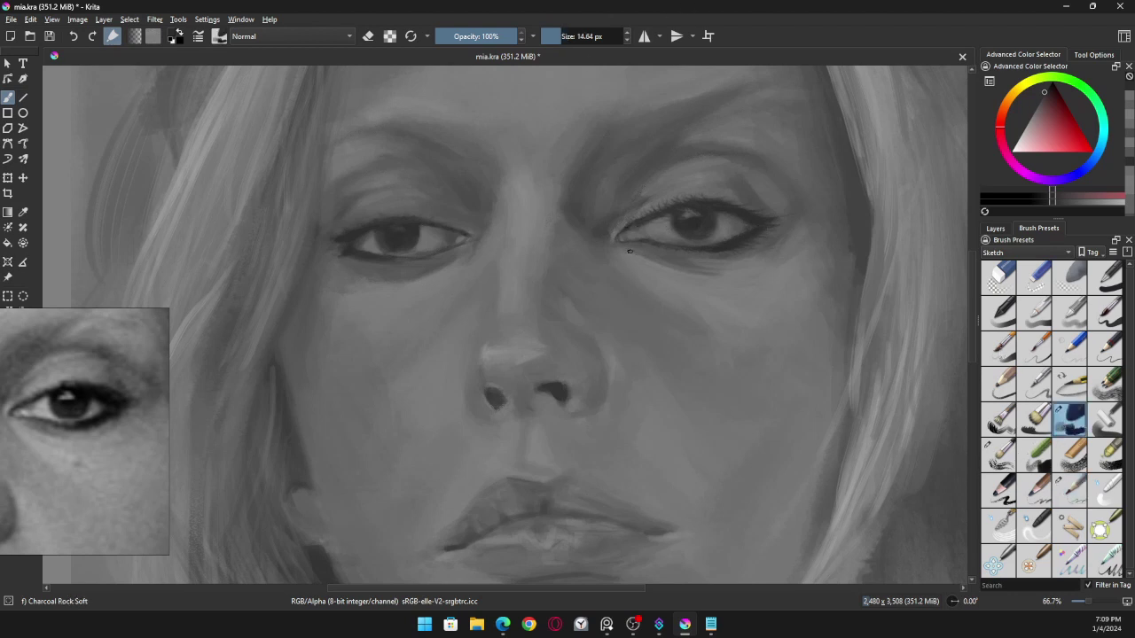
left_click(638, 224, "ctrl")
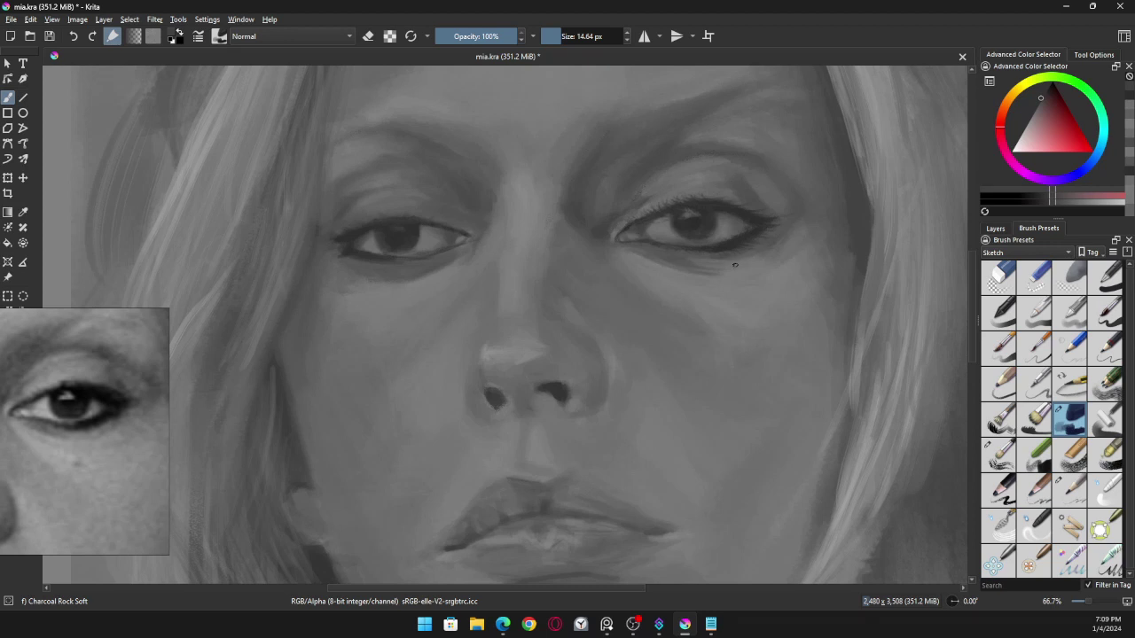
left_click(735, 236, "ctrl")
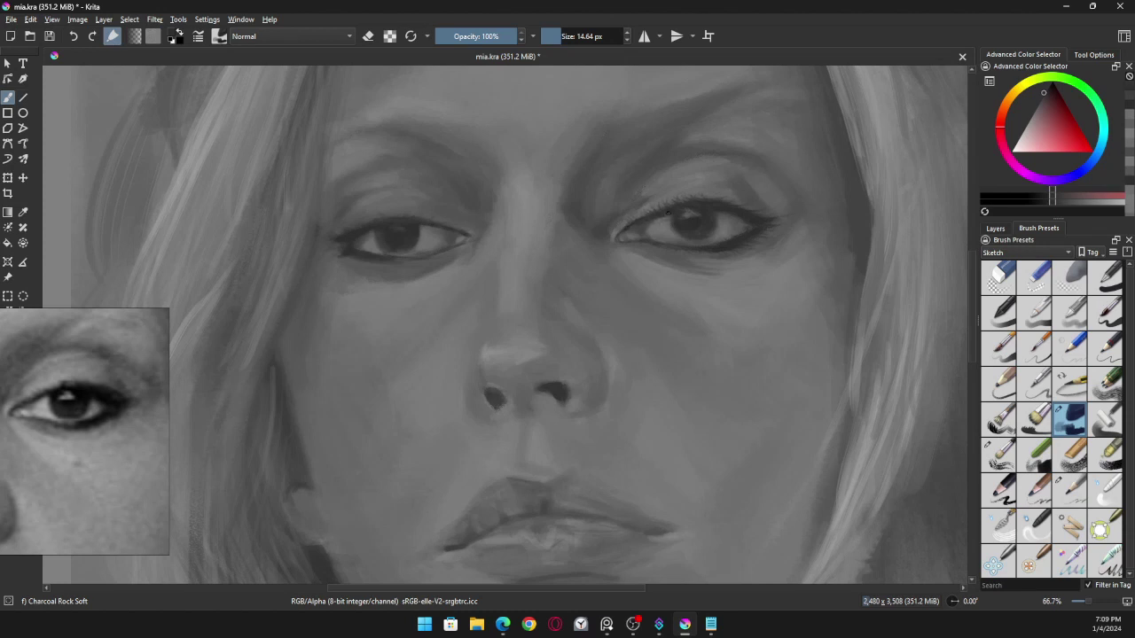
left_click(662, 222, "ctrl")
left_click(677, 218)
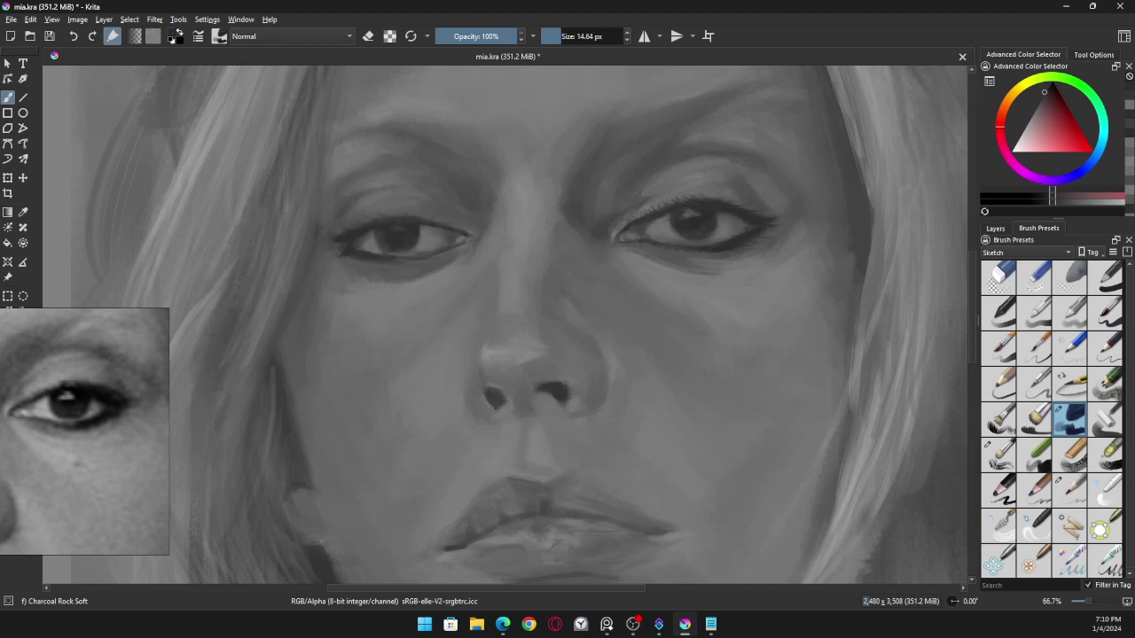
Step: Rework the iris and pupil of the left-hand eye from the reference with greys sampled from its lower lid and iris, undoing one stray stroke
left_click_drag(69, 496, 93, 453)
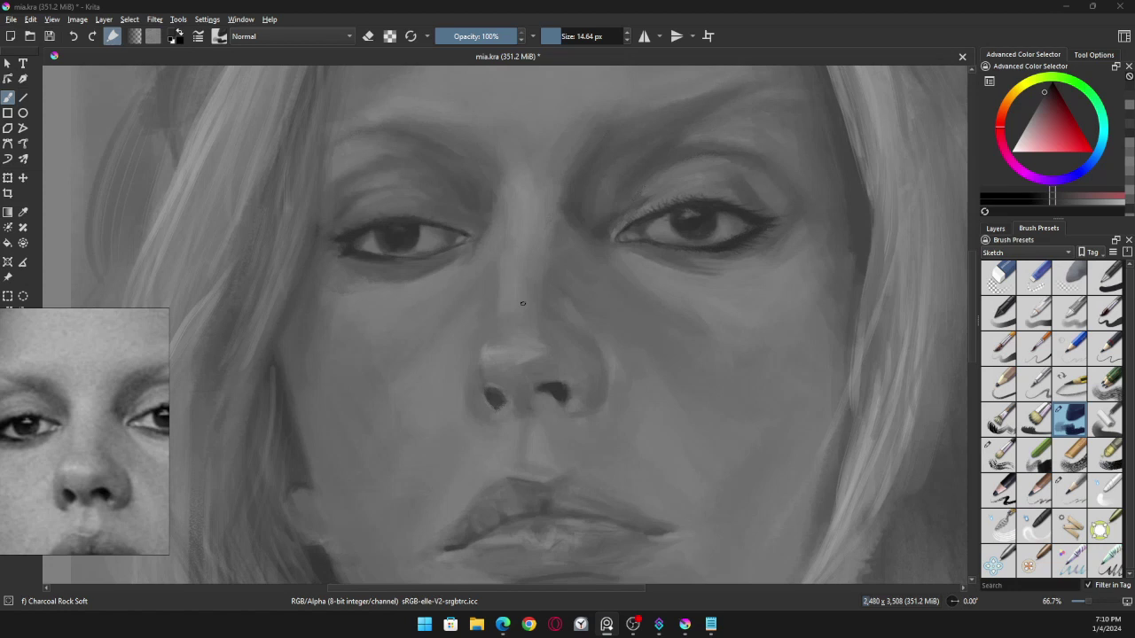
left_click(795, 52)
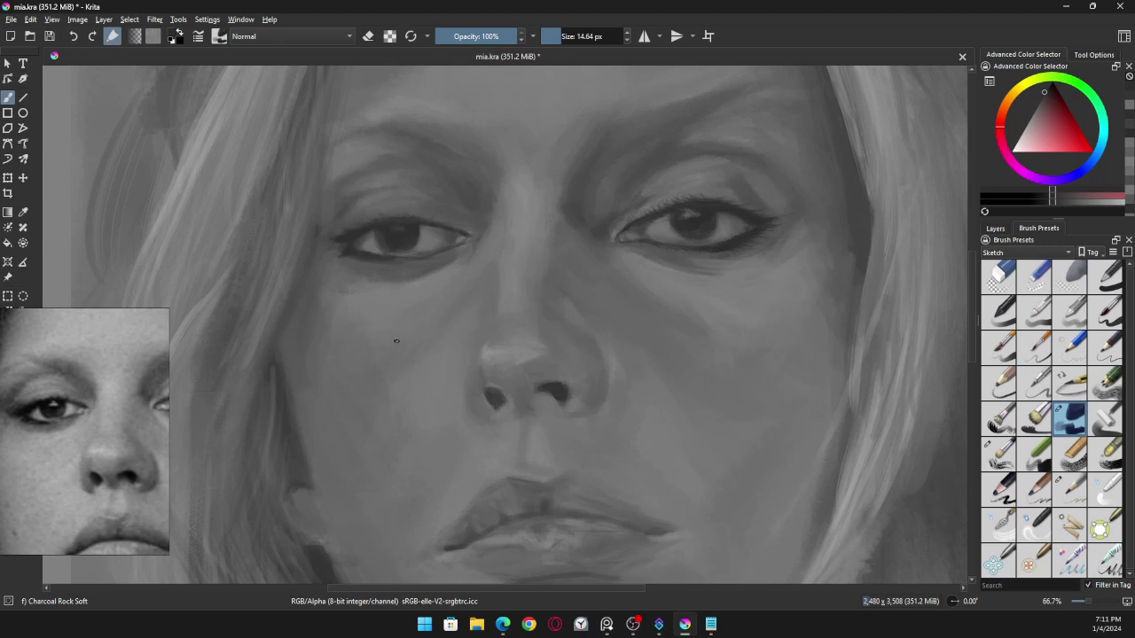
left_click(439, 261, "ctrl")
left_click_drag(413, 229, 419, 237)
left_click(391, 270, "ctrl")
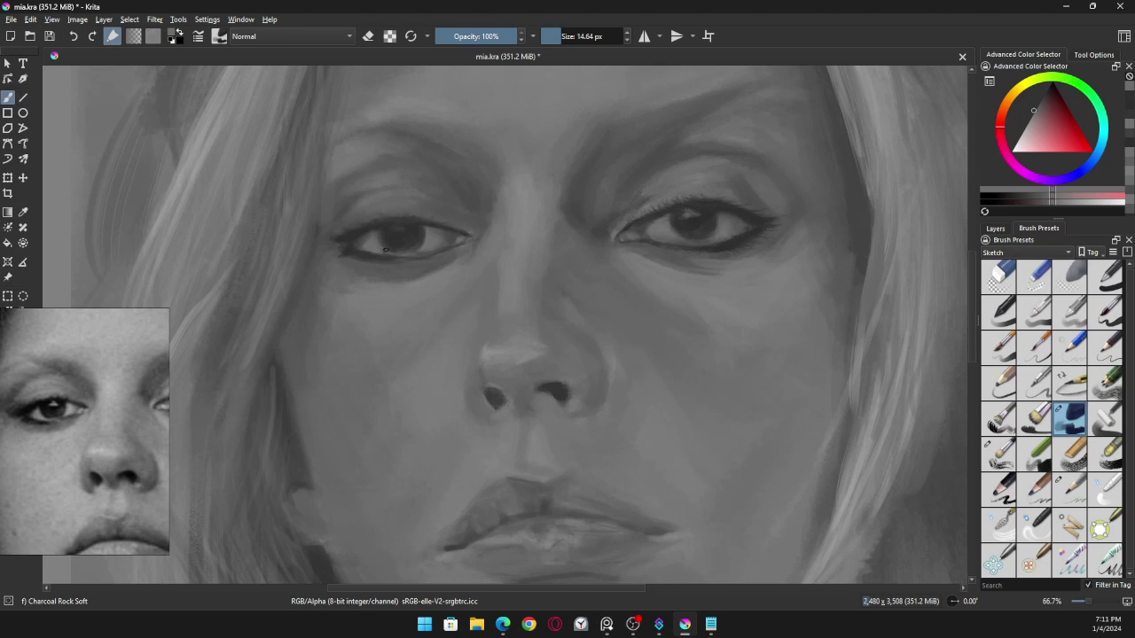
left_click_drag(376, 237, 379, 239)
key("ctrl+z")
left_click(385, 228, "ctrl")
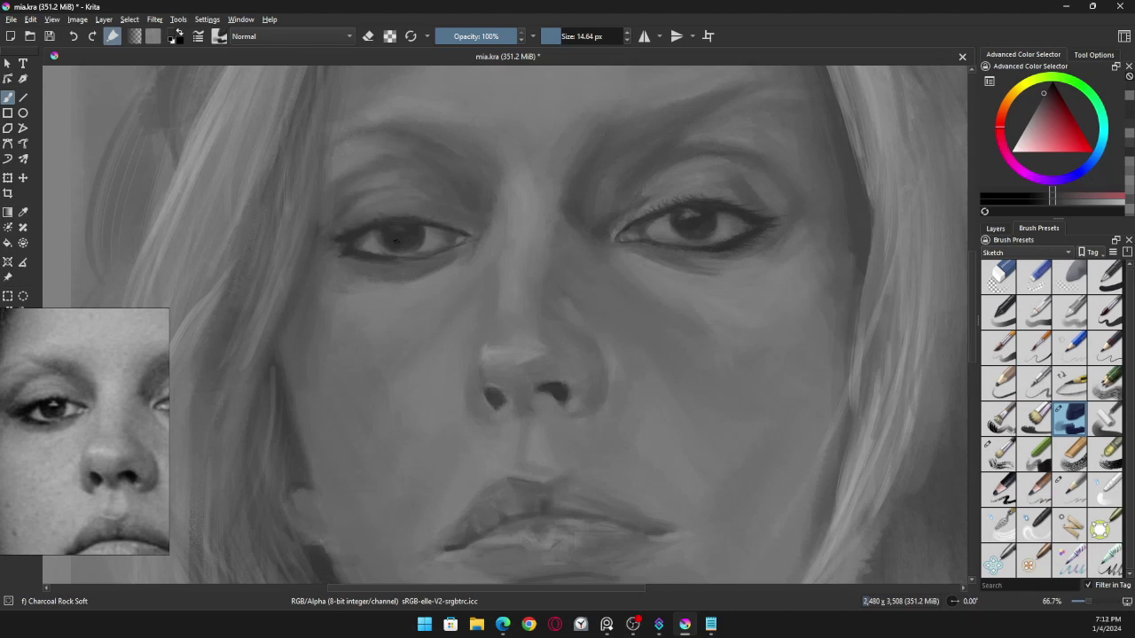
Step: Refine the iris edge and eye white of the left-hand eye using Charcoal Rock Soft at 14.64 px with greys sampled inside the eye
left_click(396, 238, "ctrl")
left_click(382, 244, "ctrl")
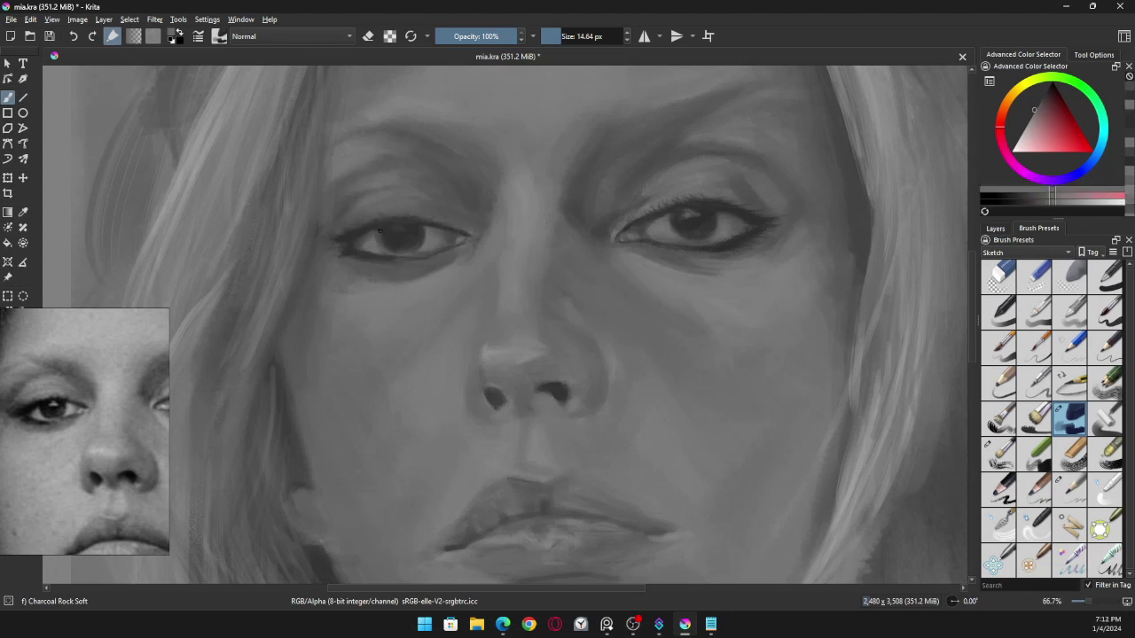
left_click(382, 249)
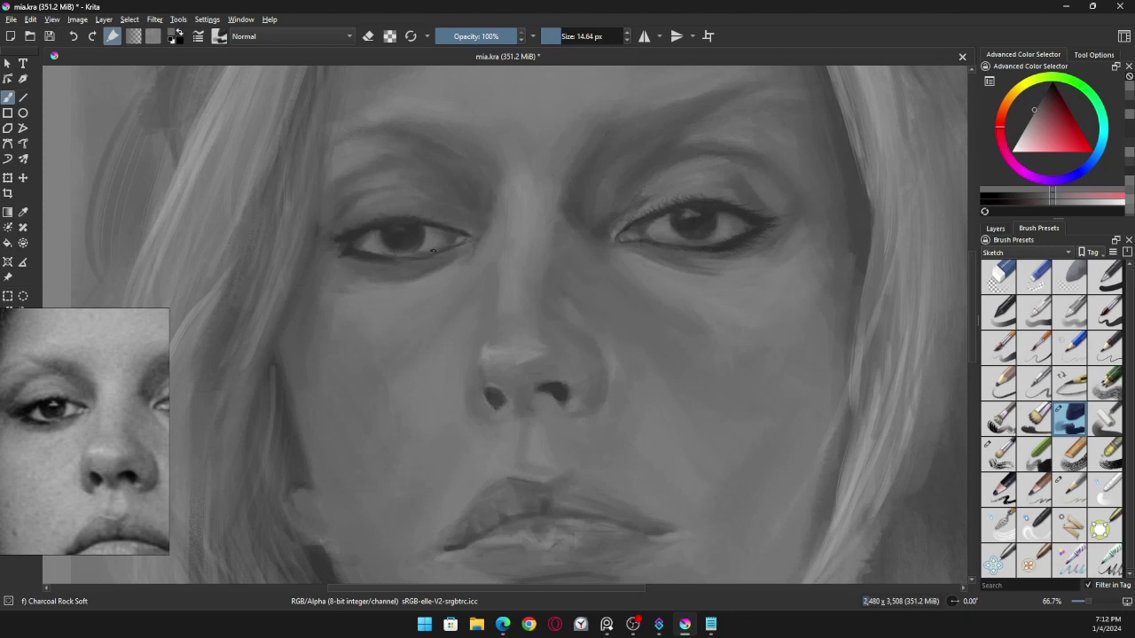
left_click(459, 286, "ctrl")
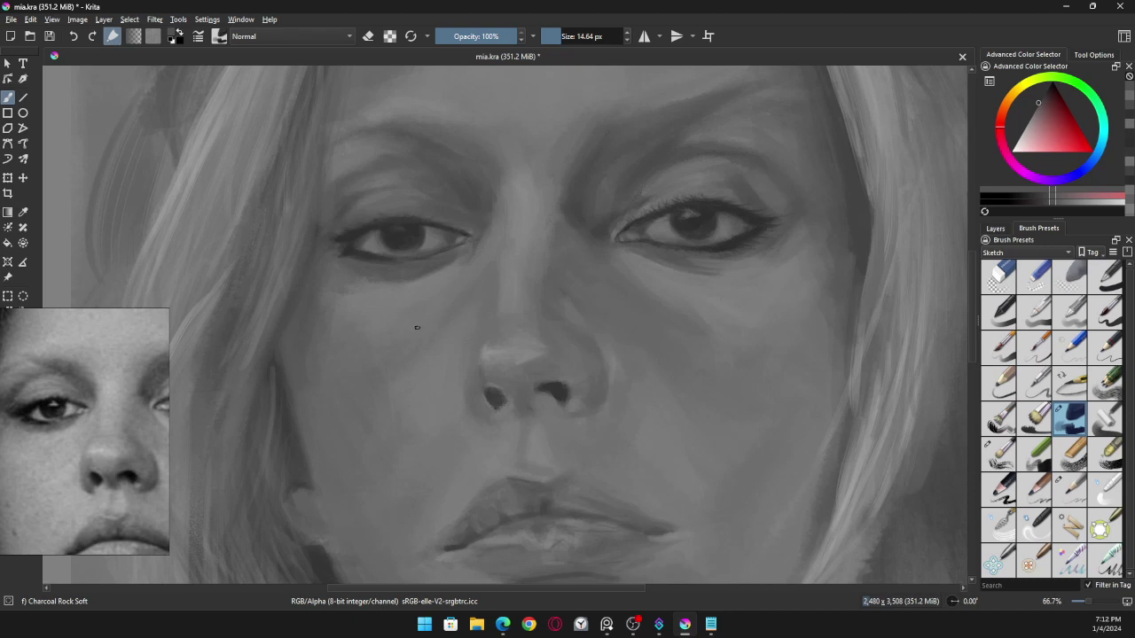
left_click(380, 235, "ctrl")
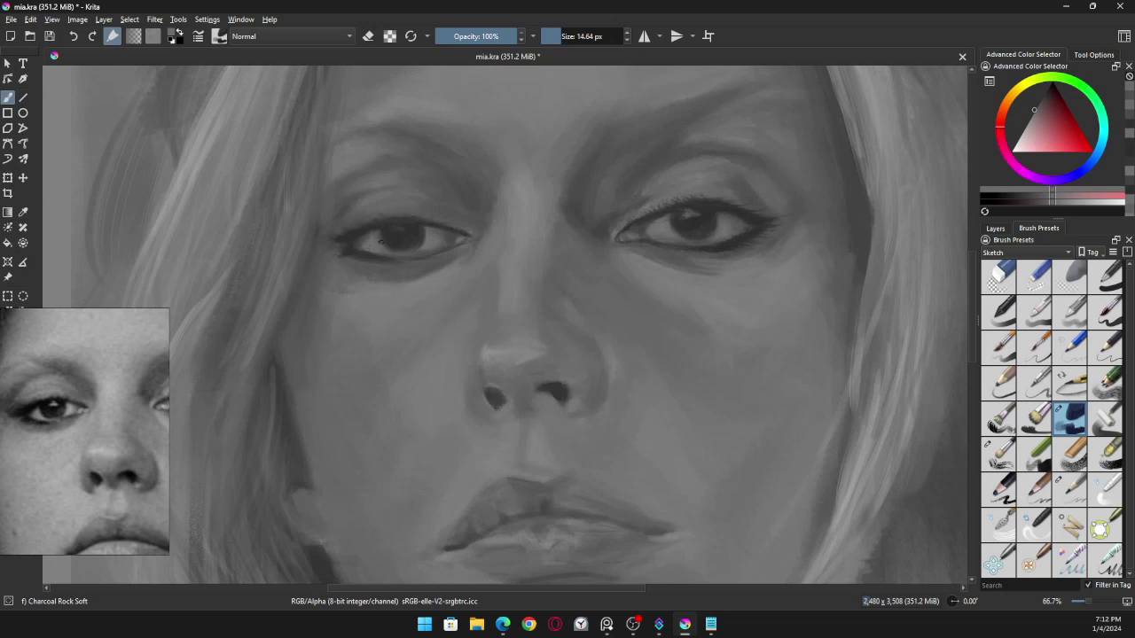
left_click(379, 238, "ctrl")
left_click(370, 235, "ctrl")
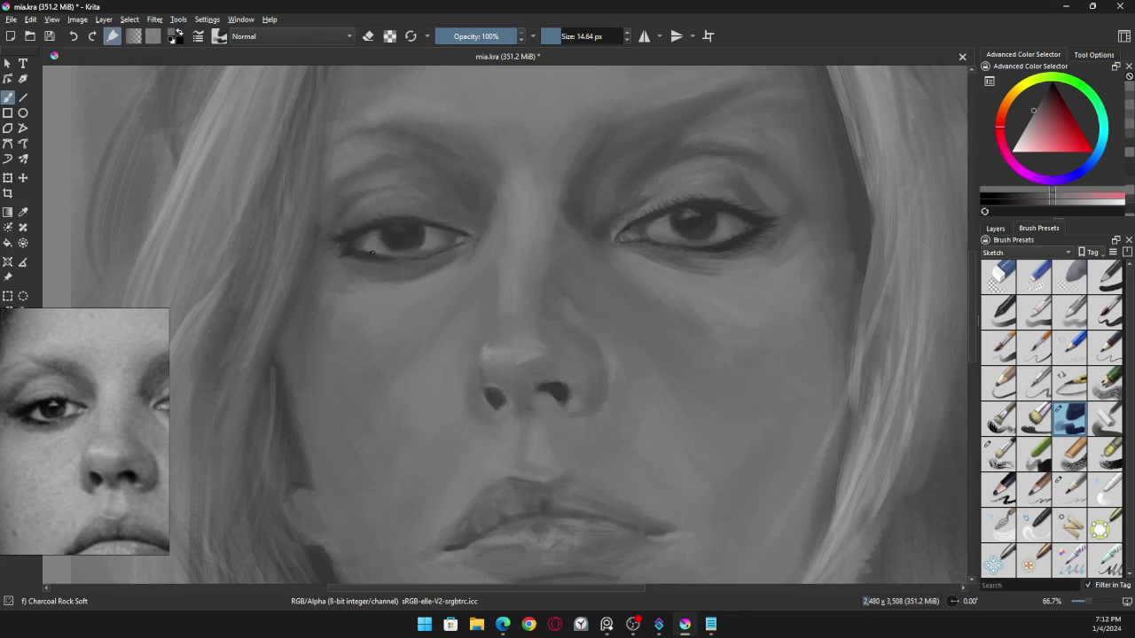
Step: Blend the lids and inner corner of the left-hand eye with greys sampled below the eye, on the nose bridge and above the lash line
left_click(468, 284, "ctrl")
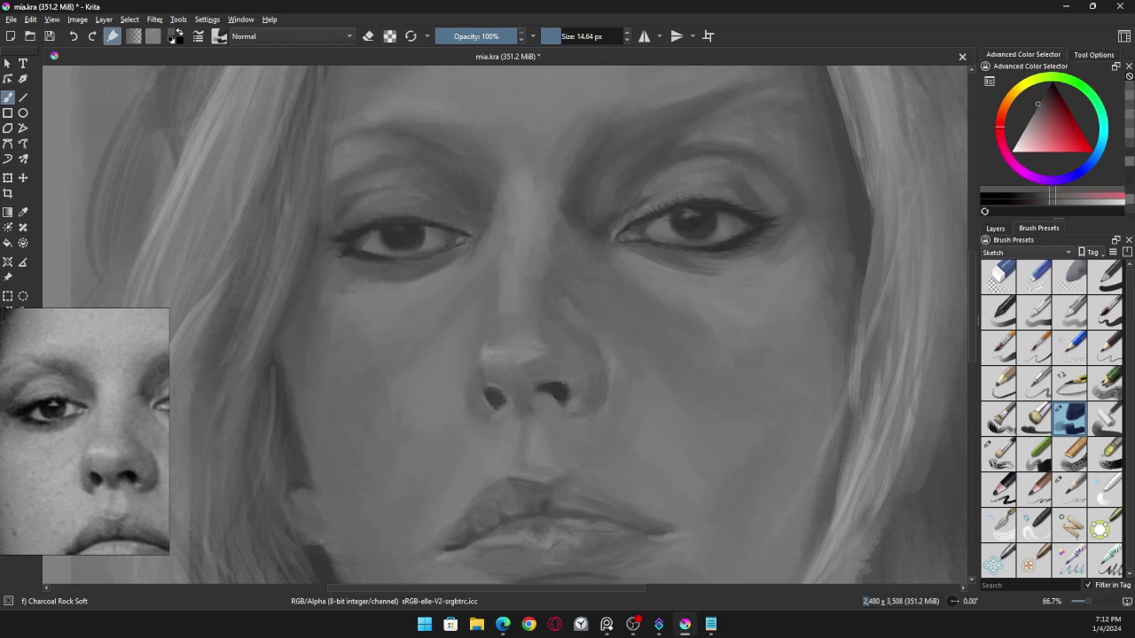
left_click(438, 241, "ctrl")
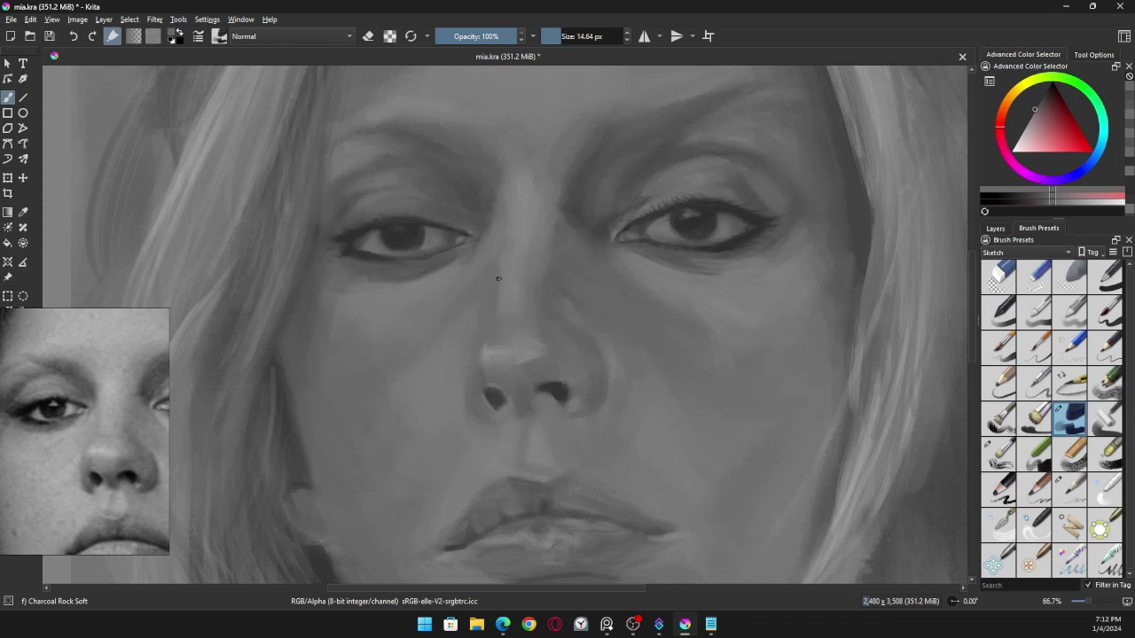
left_click(512, 273, "ctrl")
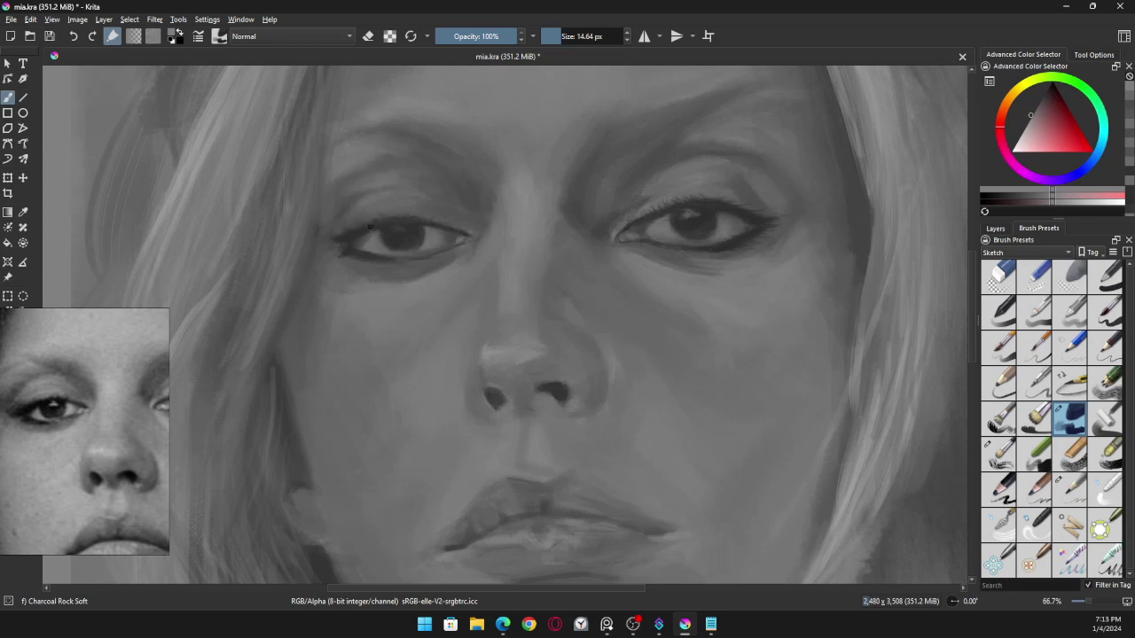
left_click(434, 267, "ctrl")
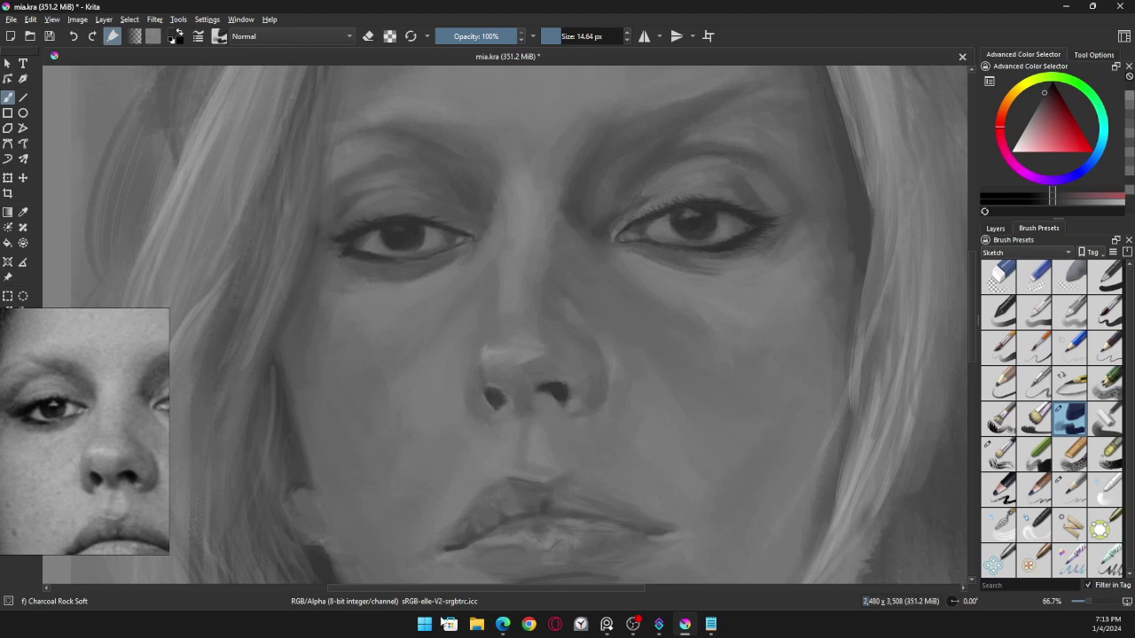
left_click(460, 221, "ctrl")
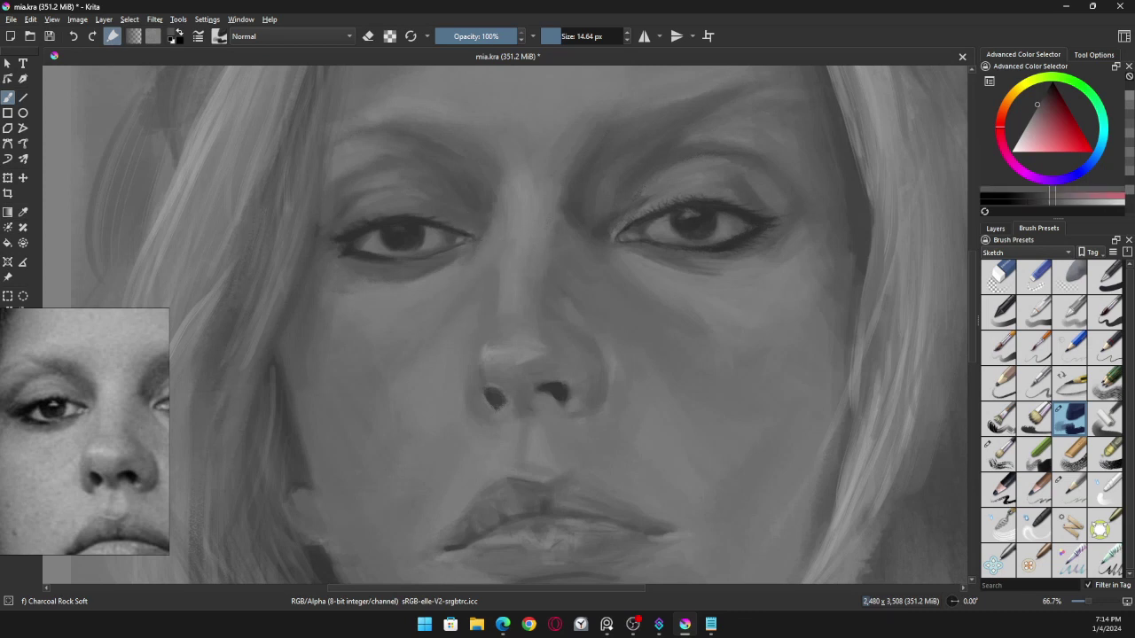
left_click_drag(367, 218, 390, 217)
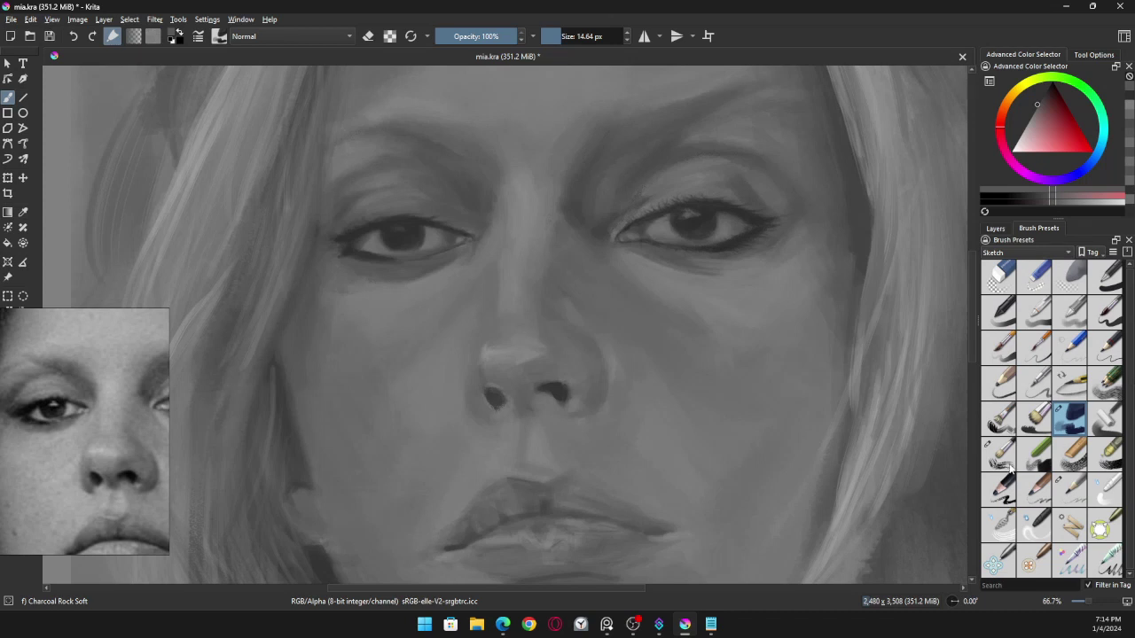
Step: Draw the upper lashes of the left-hand eye using Charcoal Pencil Thin at 13 px with darks sampled along the lash line, undoing one stray stroke
left_click(1073, 490)
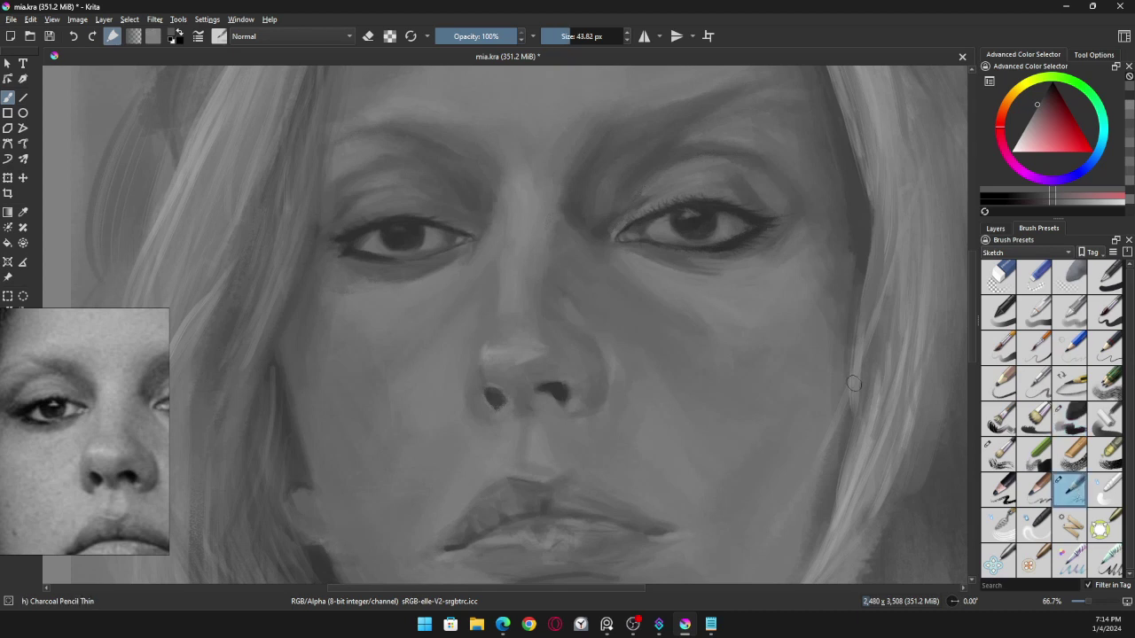
left_click_drag(574, 35, 561, 35)
key("bracketleft")
key("bracketleft")
left_click(413, 211, "ctrl")
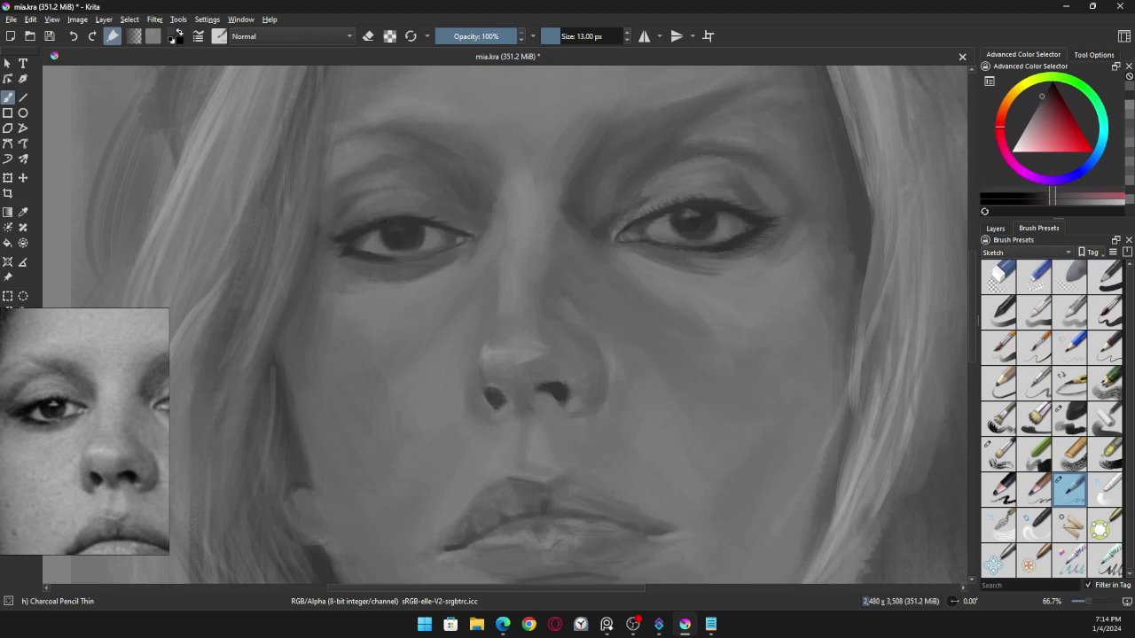
left_click_drag(369, 216, 377, 219)
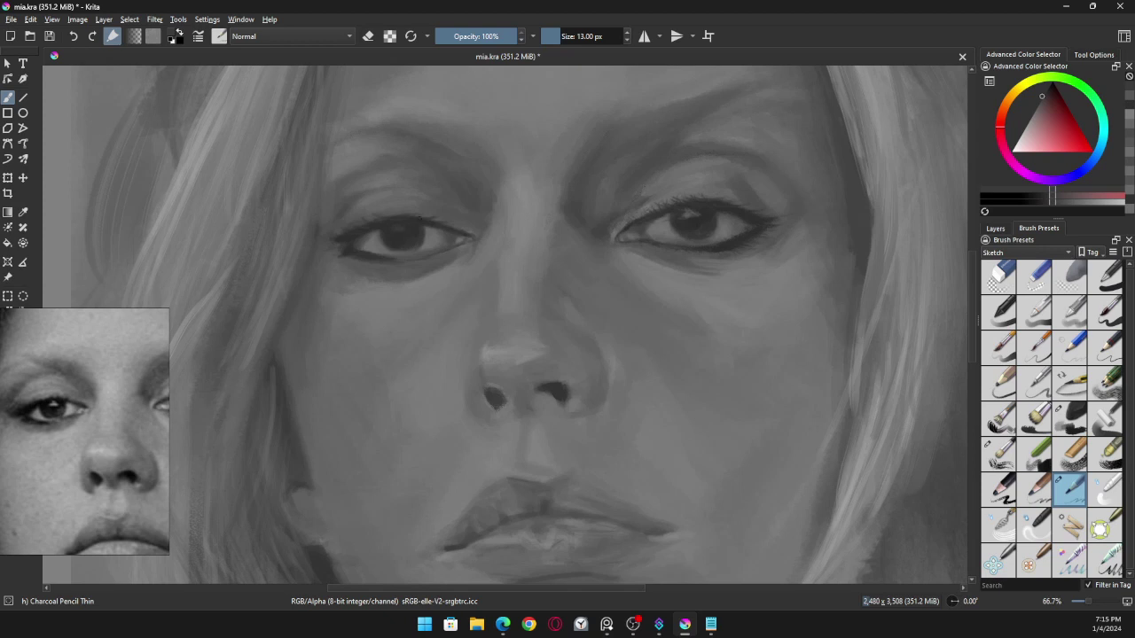
left_click(401, 215, "ctrl")
left_click_drag(401, 214, 392, 213)
left_click(415, 207)
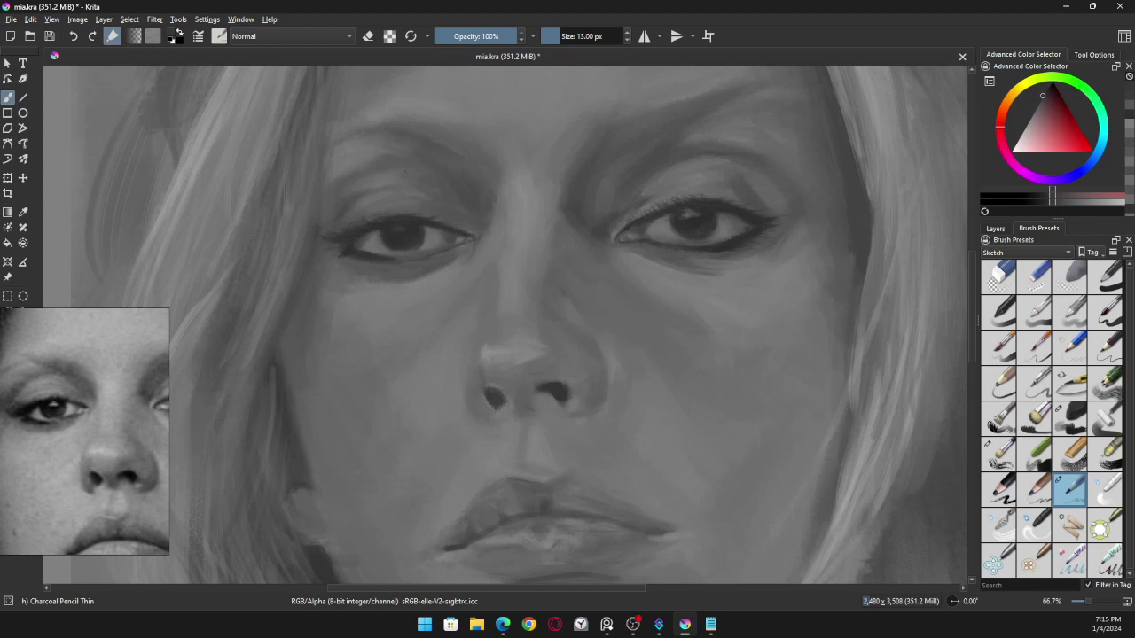
key("ctrl+z")
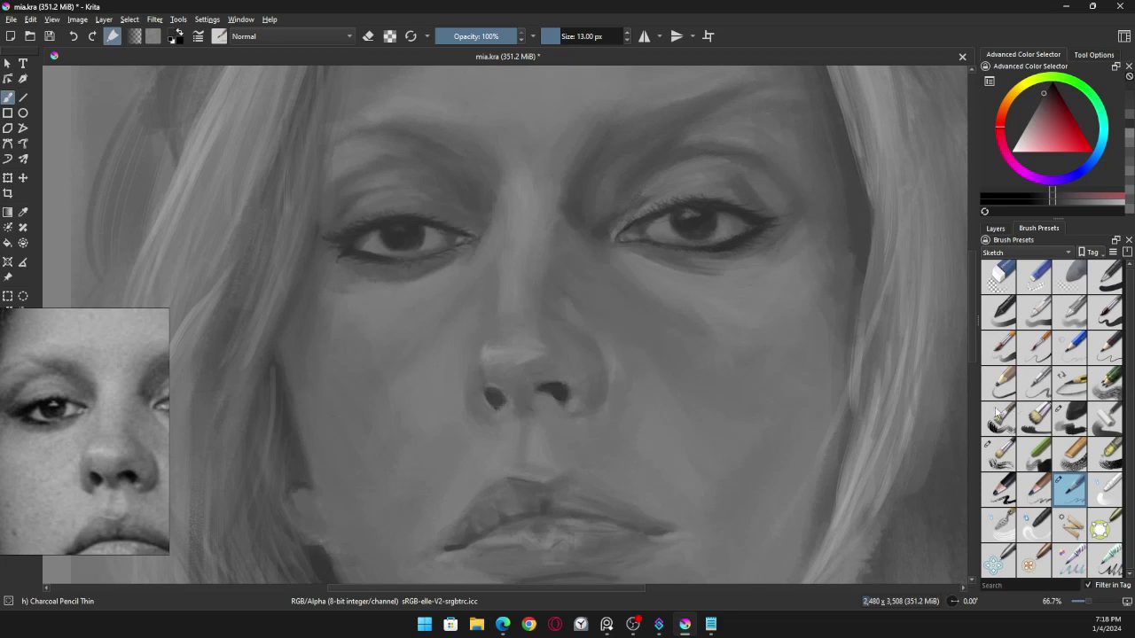
Step: Soften the lower lid and under-eye shadow of the left-hand eye using Charcoal Rock Soft, enlarged to 38.67 px, with greys sampled around the lid
left_click(1066, 418)
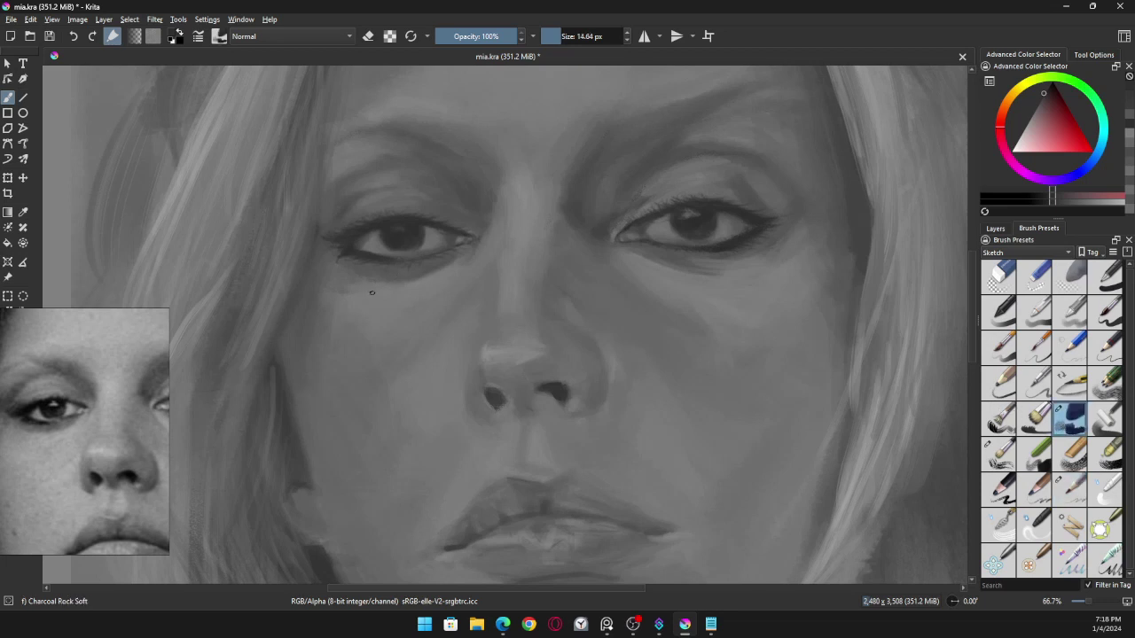
left_click(397, 261, "ctrl")
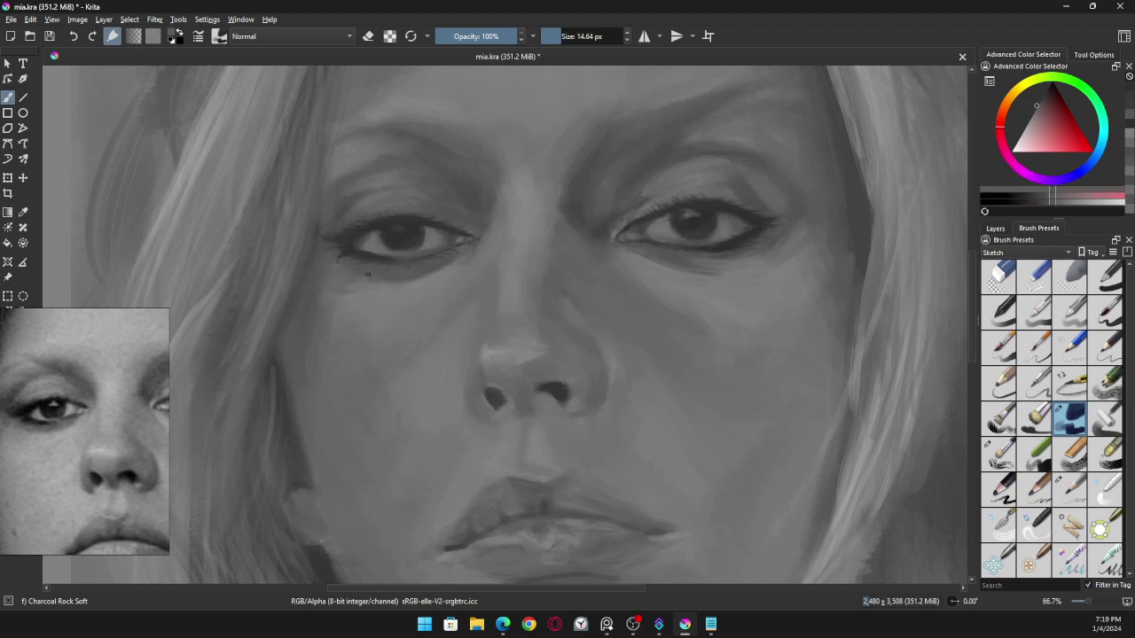
left_click(413, 267, "ctrl")
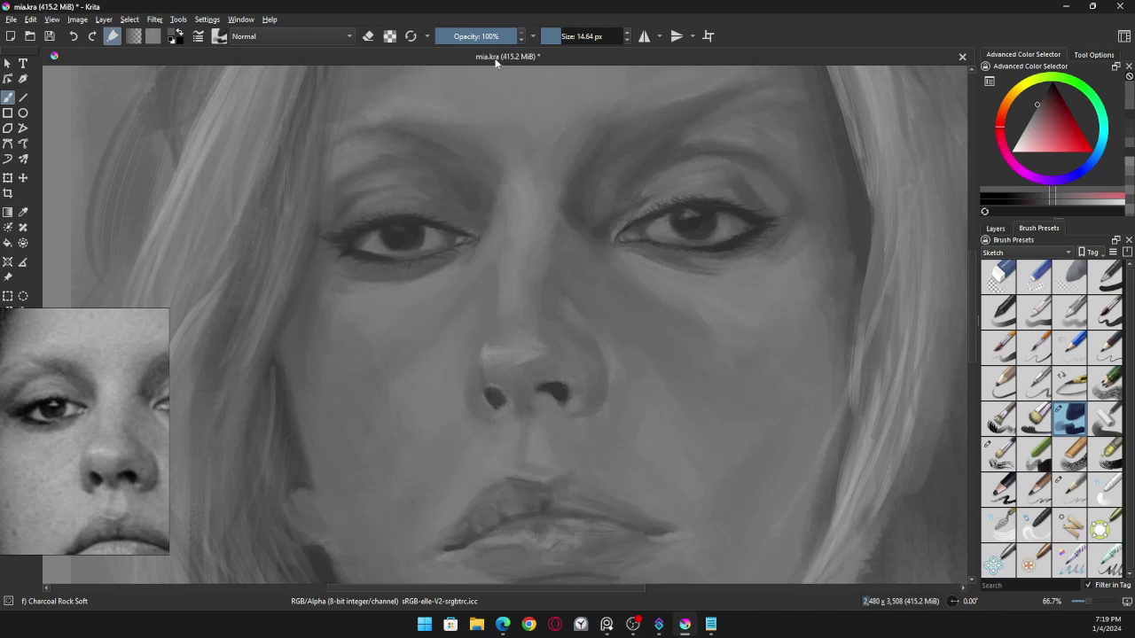
left_click(568, 36)
left_click(568, 36)
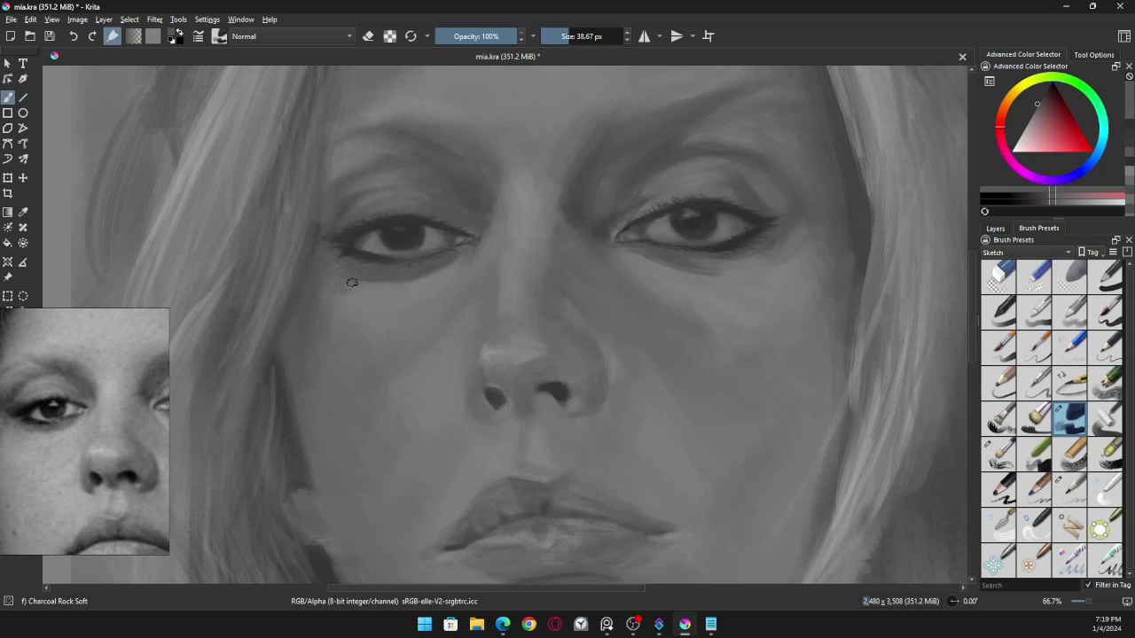
left_click(467, 252, "ctrl")
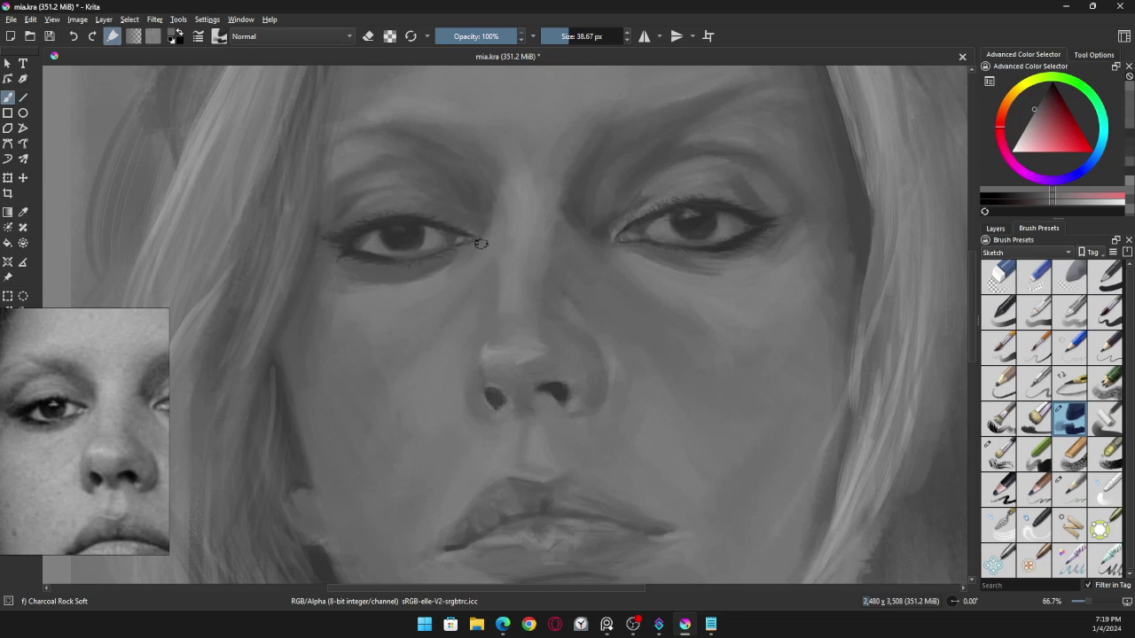
Step: Blend the inner socket of the left-hand eye into the nose bridge using Charcoal Rock Soft at 20.44 px with greys sampled from the nose and lids
left_click(498, 351, "ctrl")
left_click(558, 36)
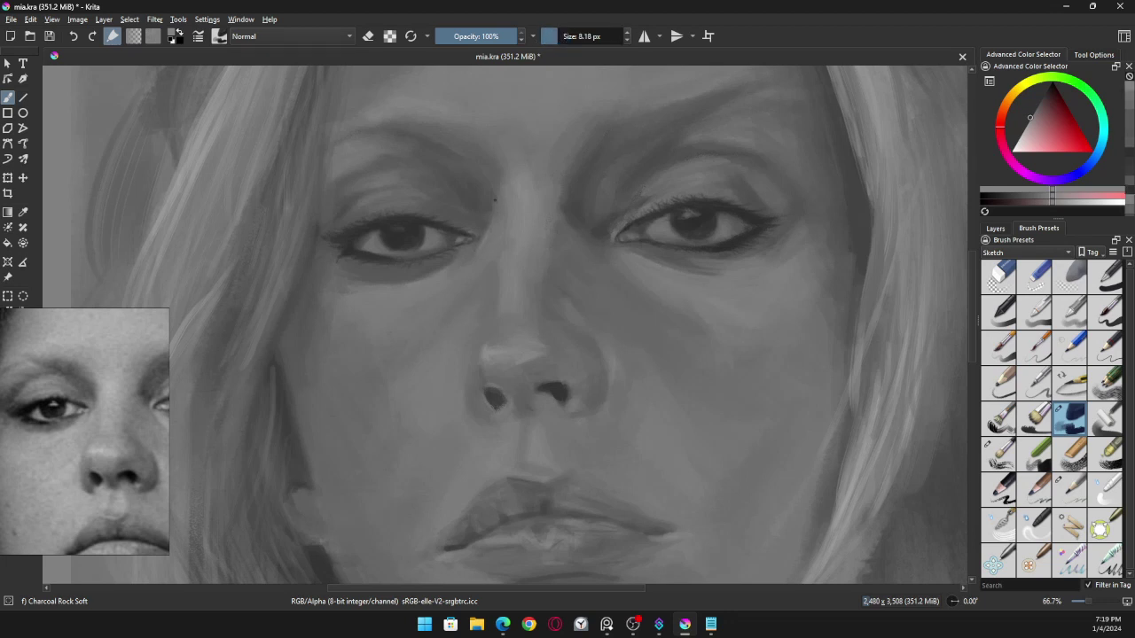
left_click(520, 310, "ctrl")
left_click(561, 36)
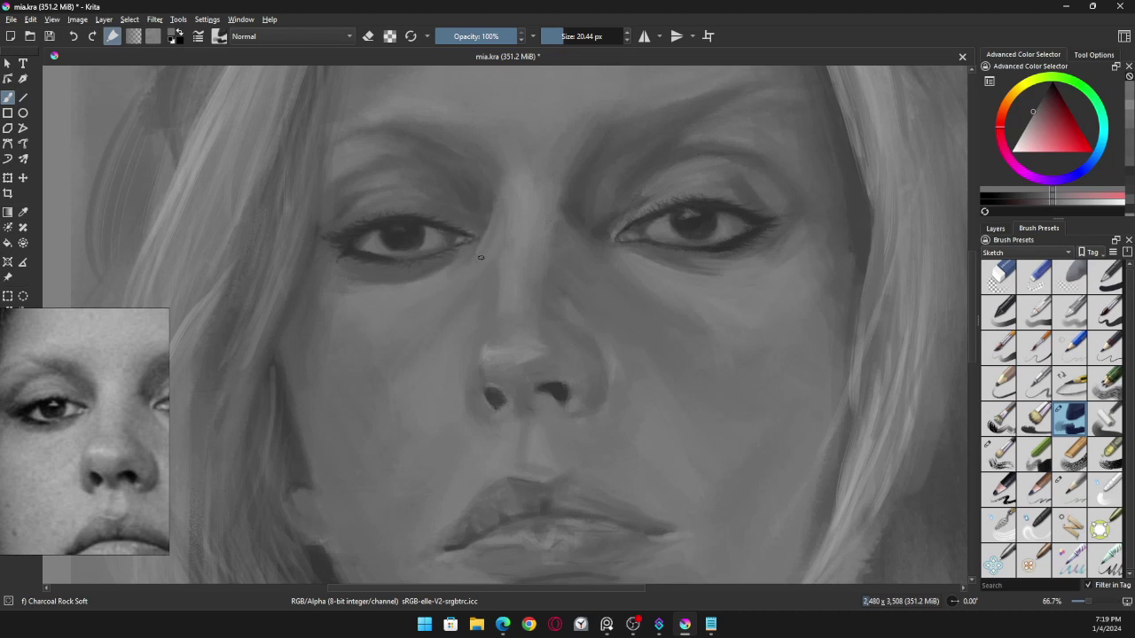
left_click(502, 227, "ctrl")
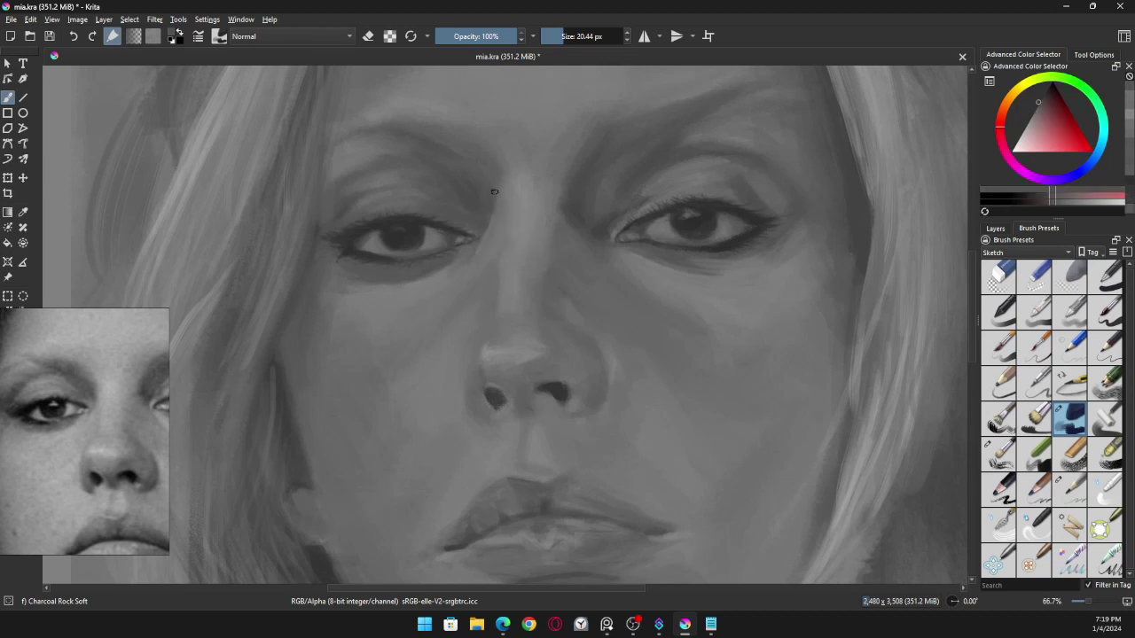
left_click(508, 235, "ctrl")
left_click(495, 228, "ctrl")
left_click(490, 250, "ctrl")
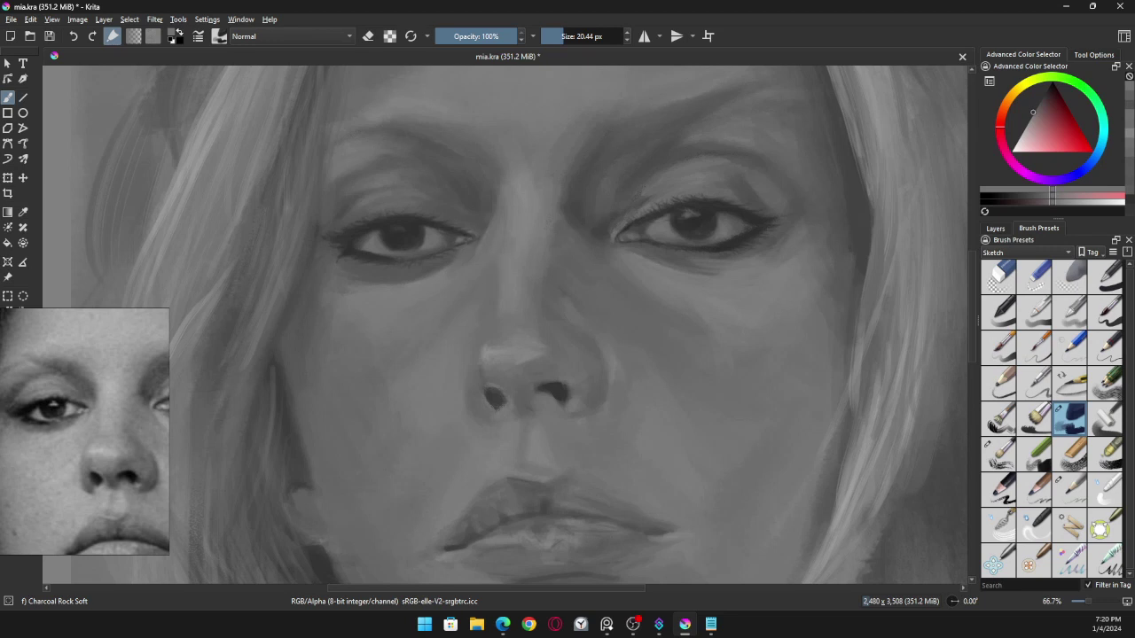
left_click(447, 269, "ctrl")
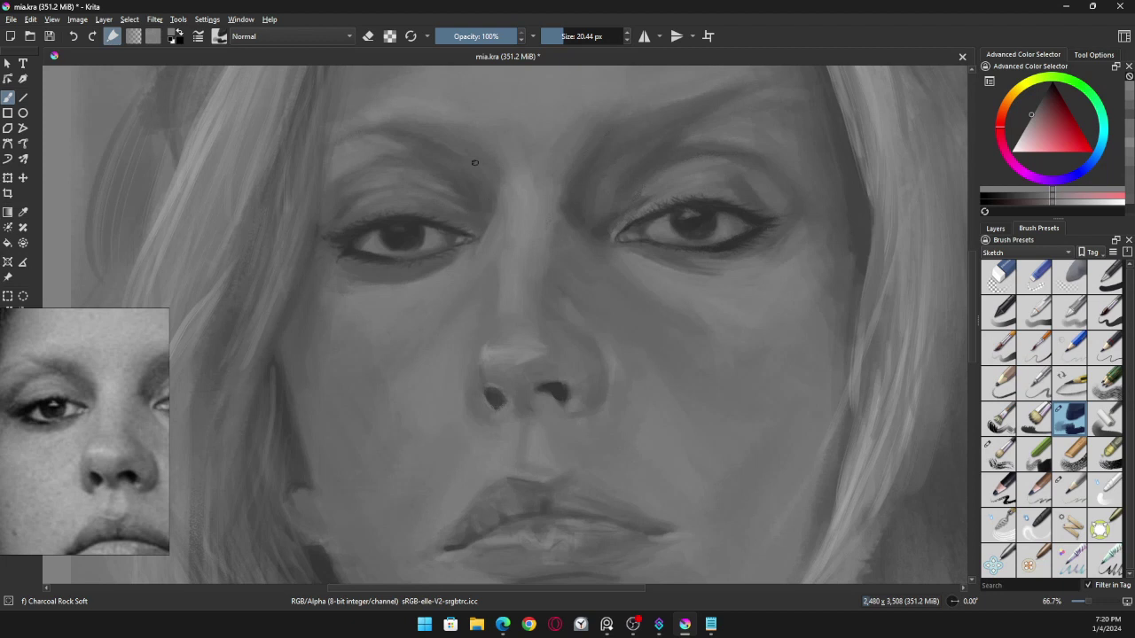
left_click(460, 185, "ctrl")
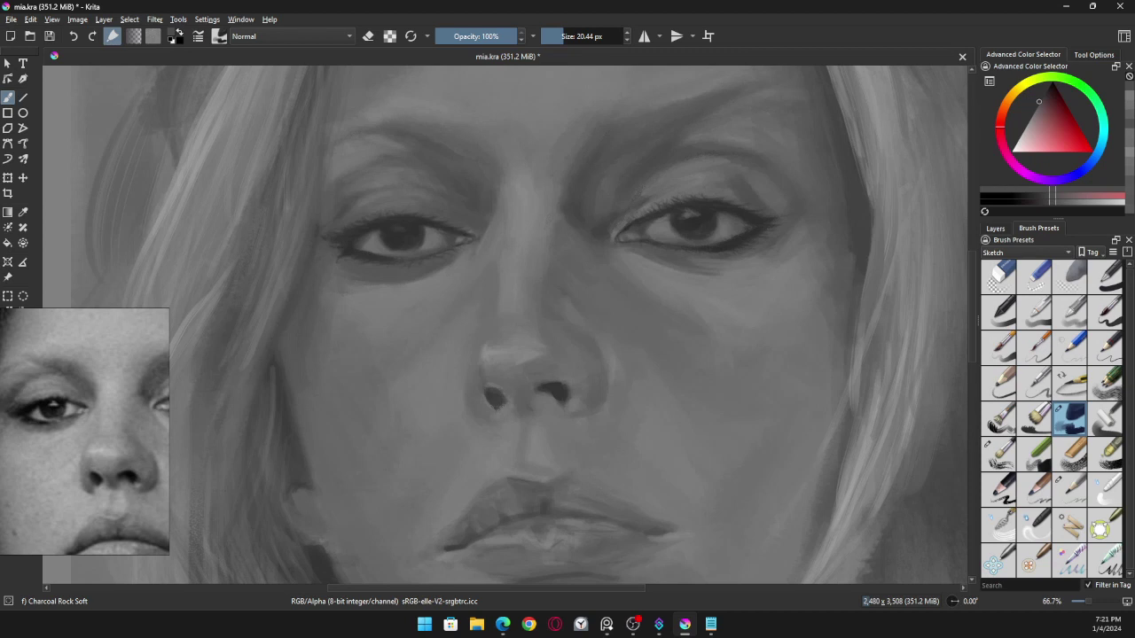
Step: Darken the pupil, iris and upper lash line of the left-hand eye with near-black shades from the colour selector, undoing one stray stroke
left_click_drag(1043, 92, 1049, 82)
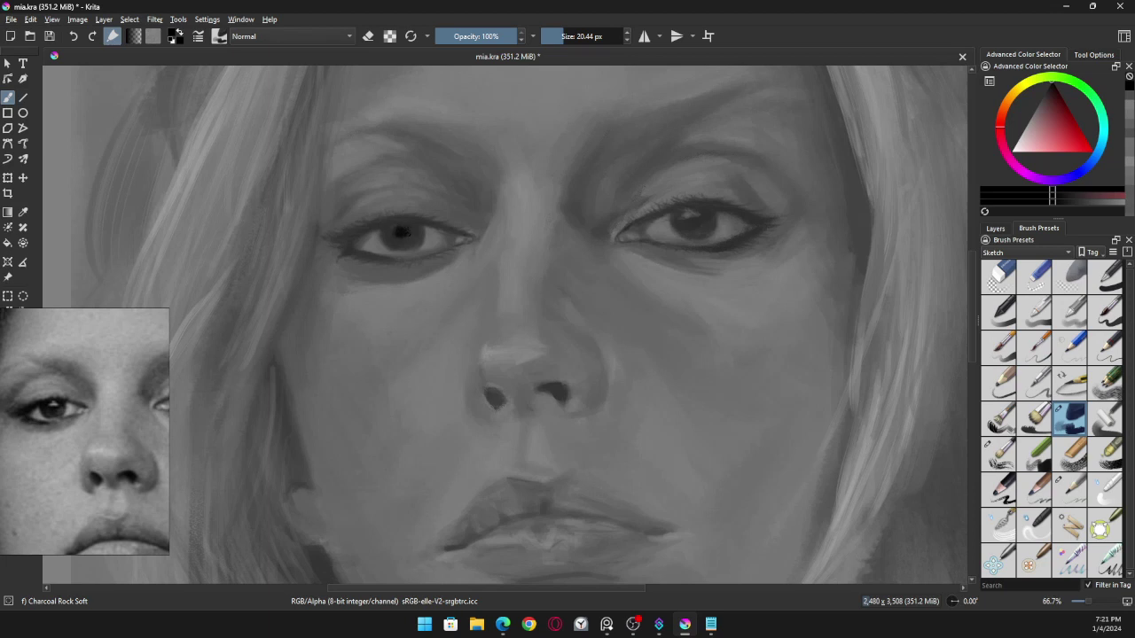
left_click_drag(382, 230, 378, 230)
left_click(1048, 89)
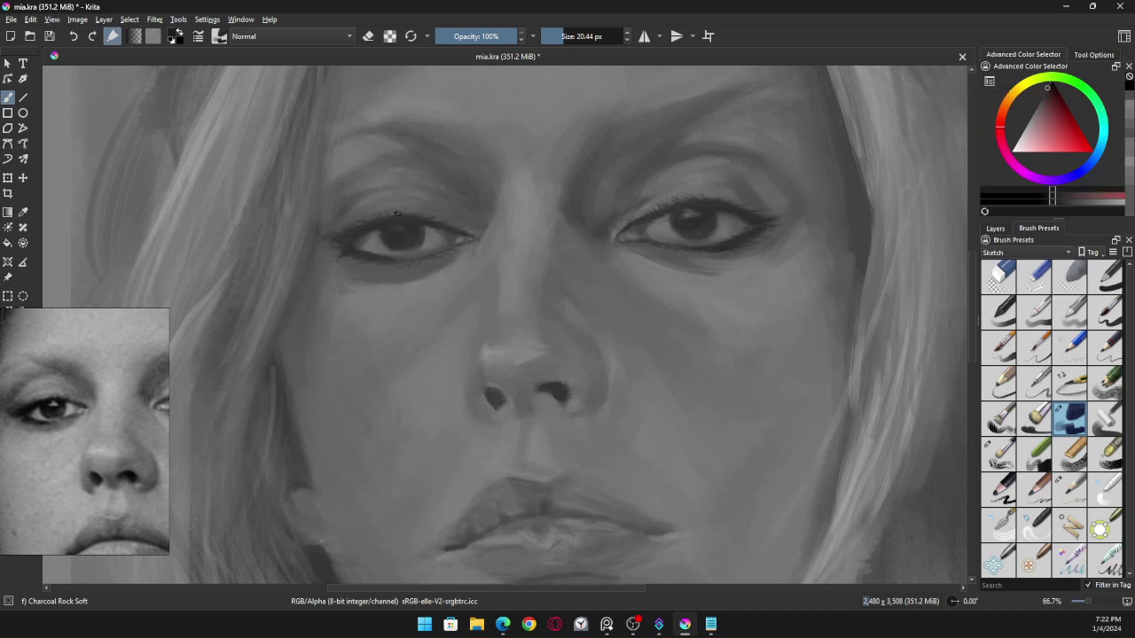
left_click(403, 234)
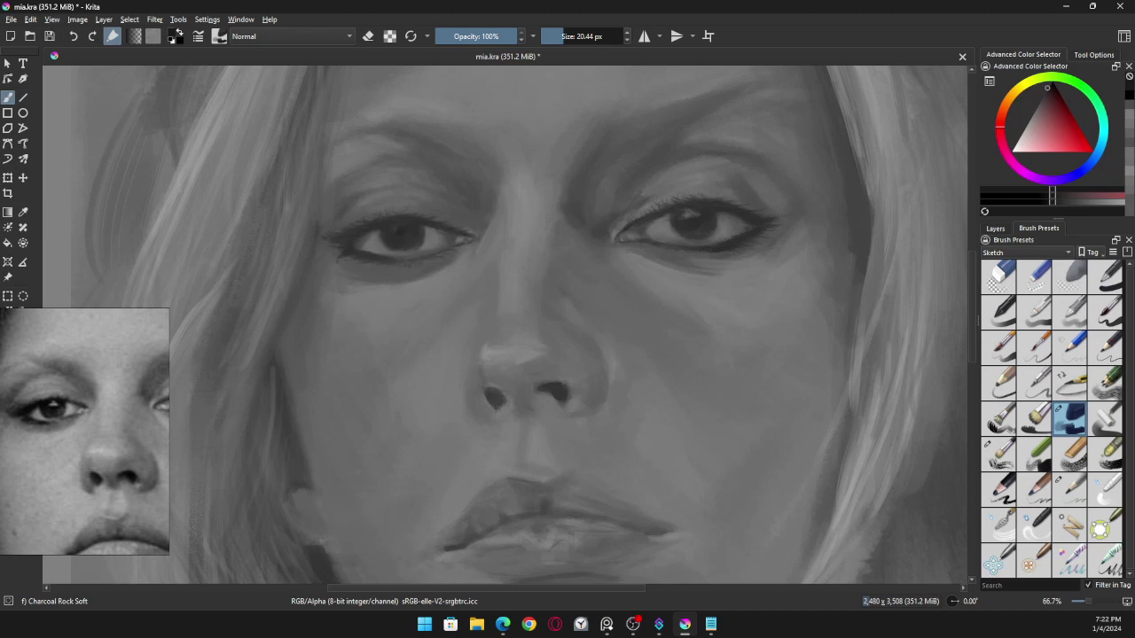
left_click(401, 231)
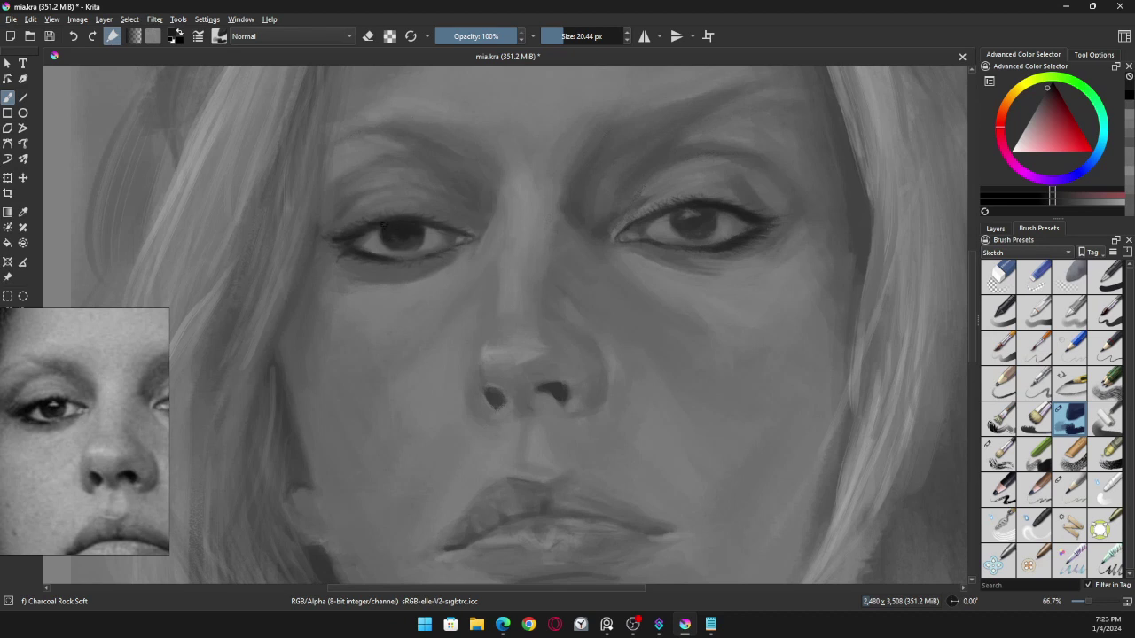
left_click_drag(423, 227, 426, 226)
key("ctrl+z")
Step: Show the nose and right-hand eye in the reference photo and deepen both nostrils with near-black at 20.44 px
mouse_move(77, 436)
left_mouse_down()
mouse_move(35, 436)
mouse_move(89, 420)
left_mouse_up()
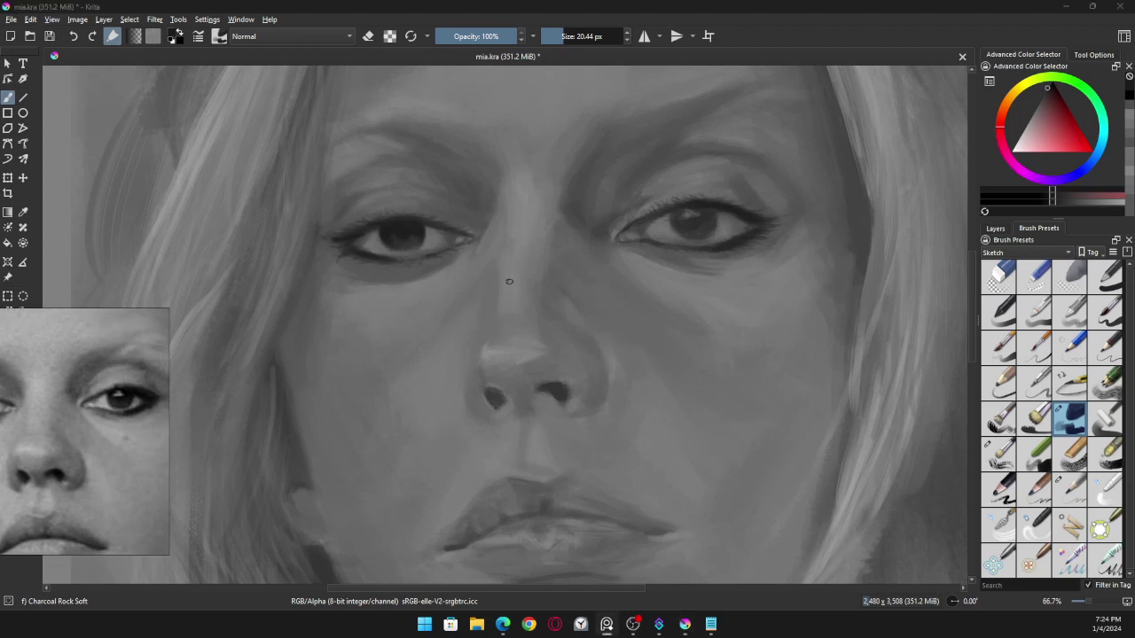
left_click(493, 392)
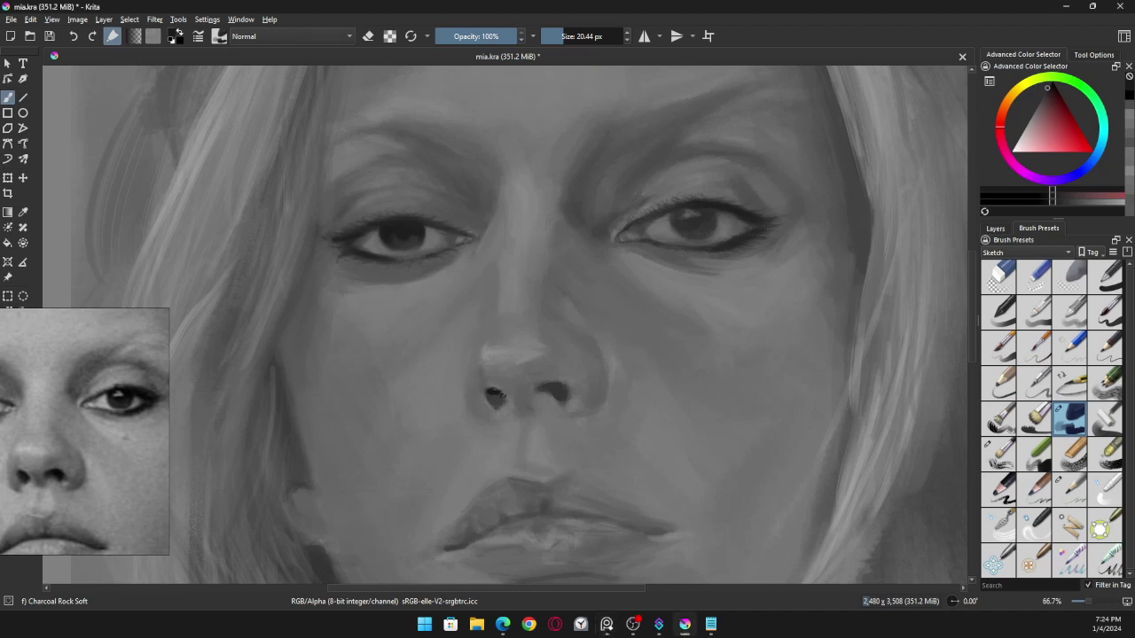
left_click(502, 396)
left_click(549, 390)
left_click(559, 390)
left_click(554, 388)
left_click(554, 384)
left_click(557, 391)
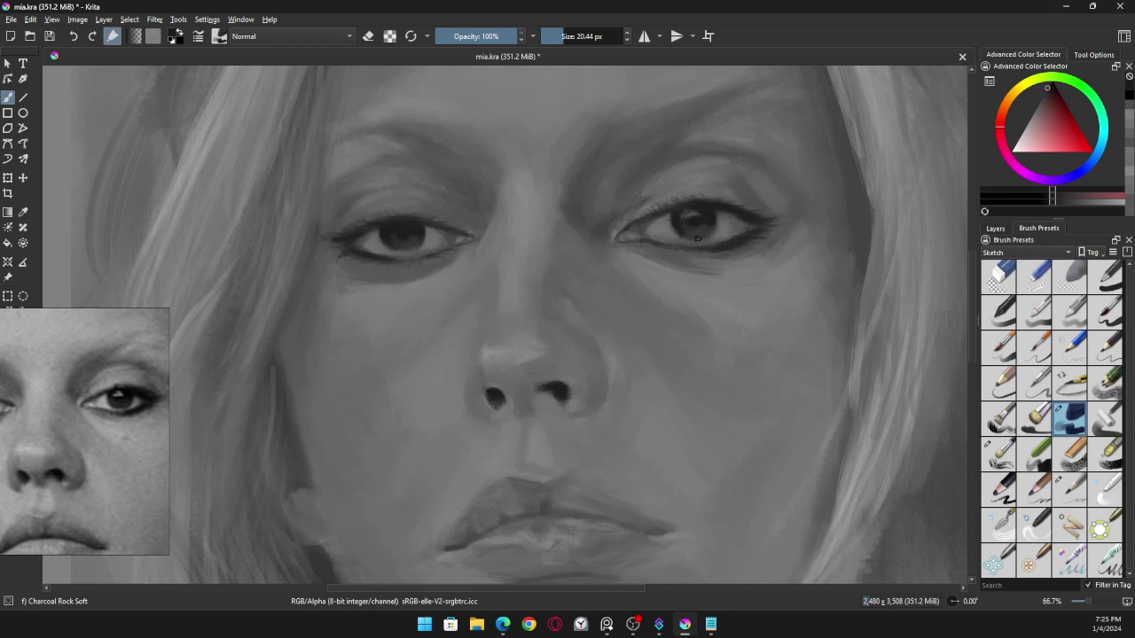
Step: Refine the iris and lower lid edge of the right-hand eye at 20.44 px with dark greys sampled from the iris
left_click(692, 233, "ctrl")
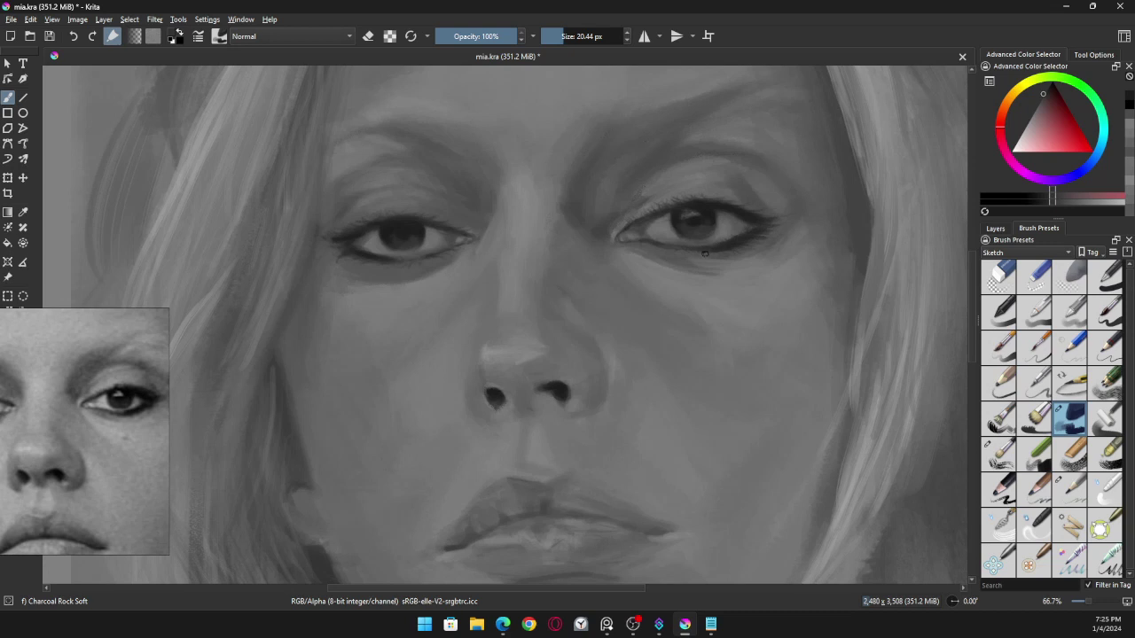
left_click(689, 227, "ctrl")
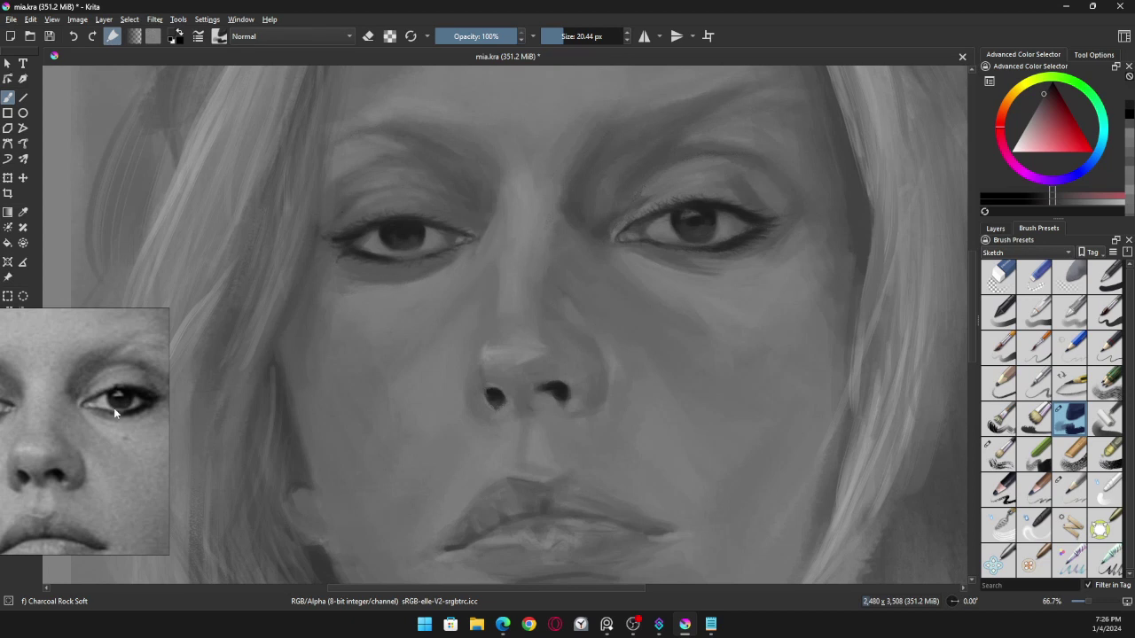
Step: Show the left-hand eye in the reference photo and shade its pupil and lower iris with dark greys sampled from the eye
left_click_drag(100, 401, 135, 388)
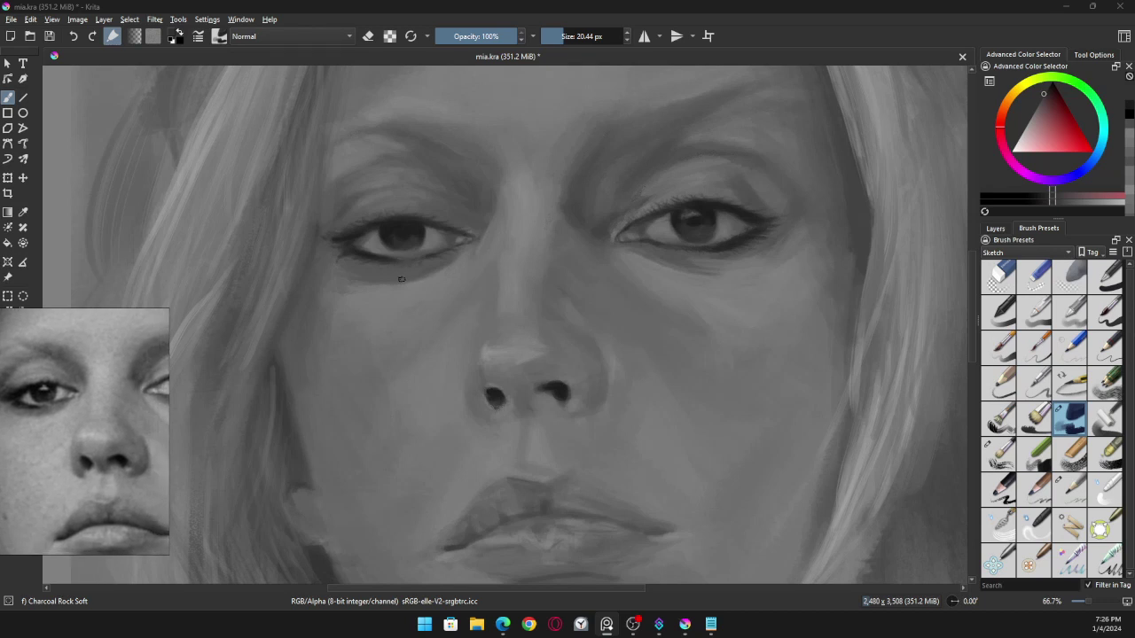
left_click(395, 241)
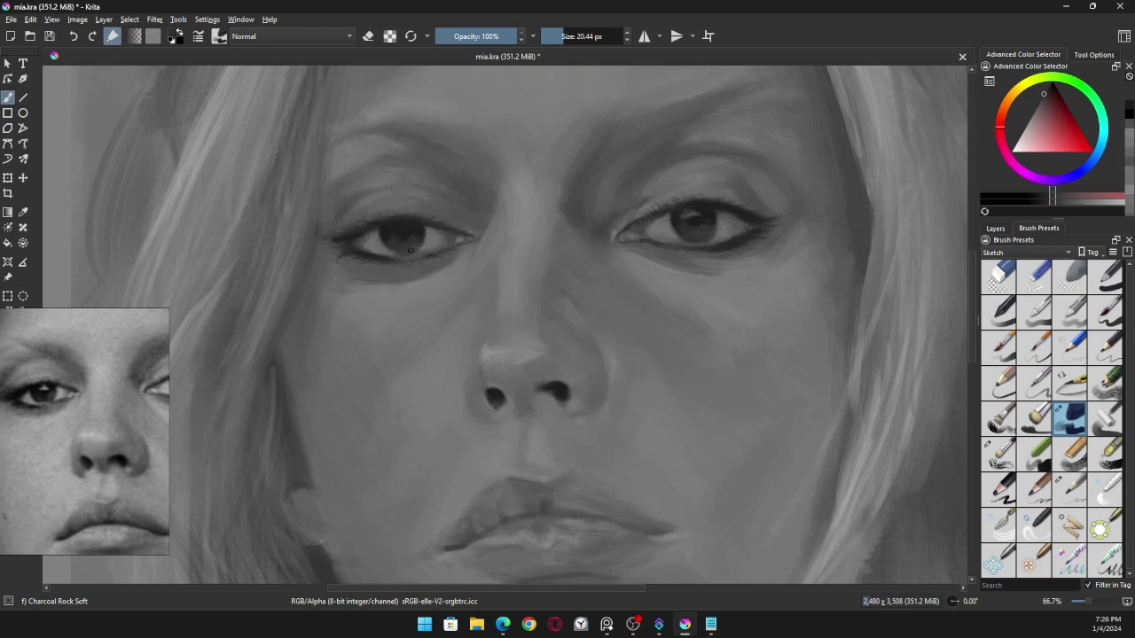
left_click_drag(421, 248, 422, 240)
left_click(384, 230, "ctrl")
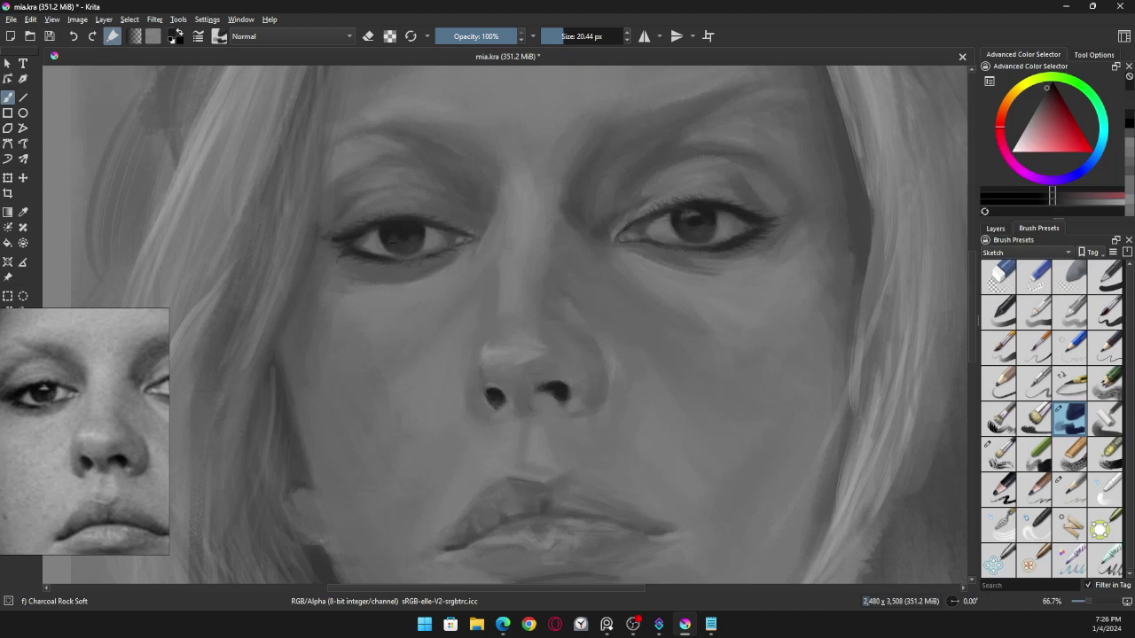
left_click(398, 241)
left_click(413, 241, "ctrl")
left_click_drag(404, 250, 394, 242)
left_click(399, 246)
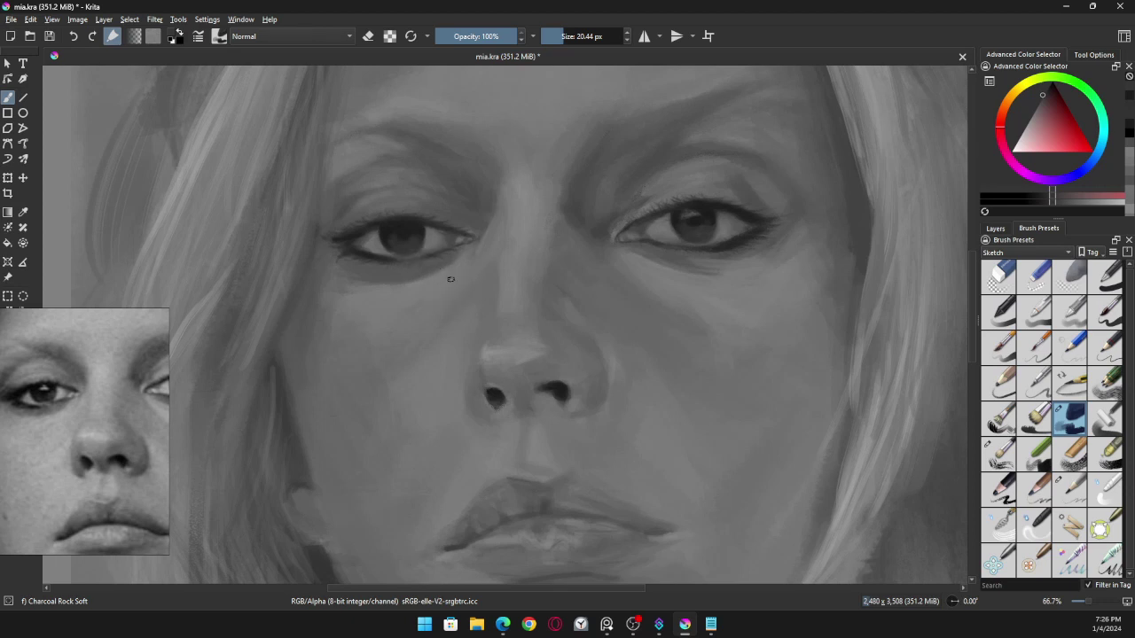
Step: Touch up the lower lash line of the right-hand eye with grey sampled under the left-hand eye, and save the painting
left_click(432, 265, "ctrl")
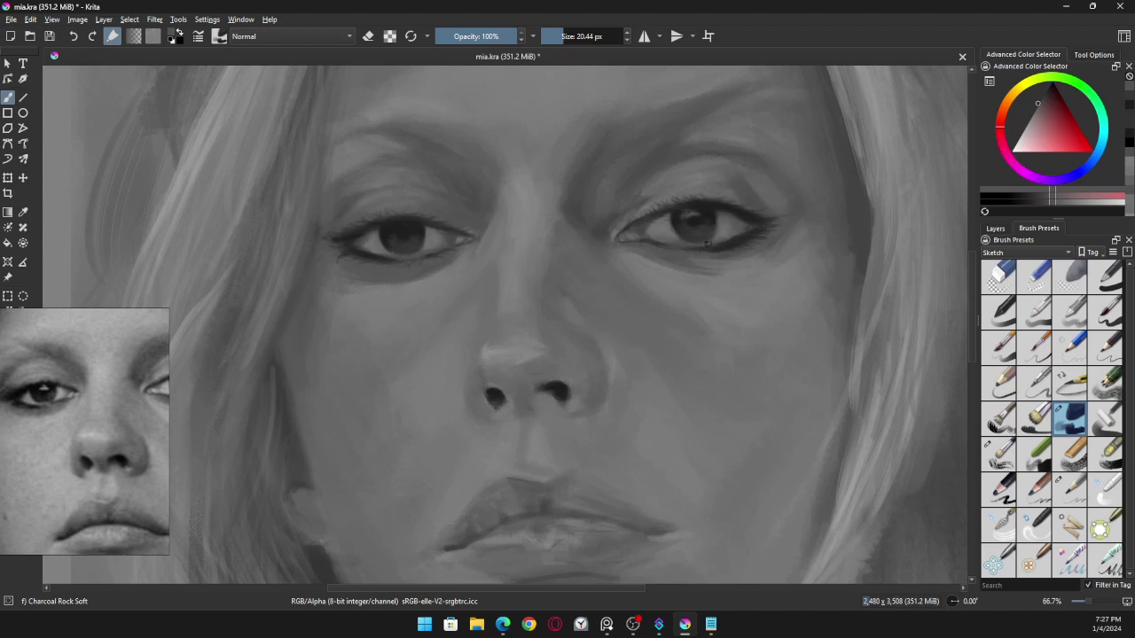
left_click_drag(719, 241, 758, 235)
key("ctrl+s")
Step: Show the whole face in the reference photo and refine the upper iris and pupil of both eyes with sampled dark greys
scroll(56, 464, "down", 3)
left_click_drag(70, 436, 76, 425)
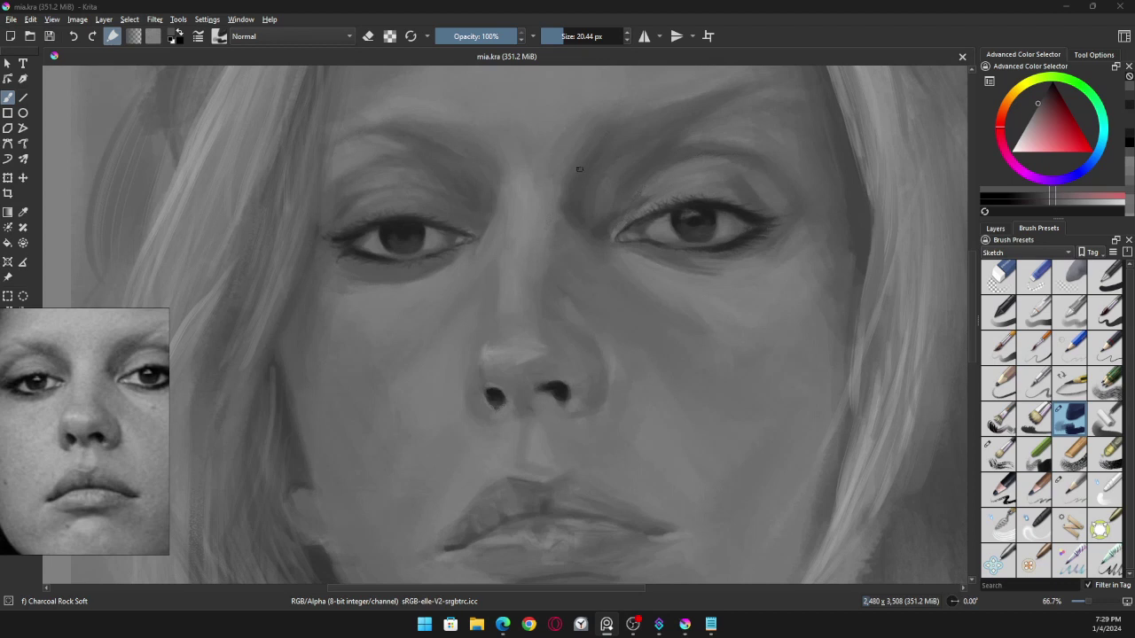
left_click(689, 205, "ctrl")
left_click(689, 206, "ctrl")
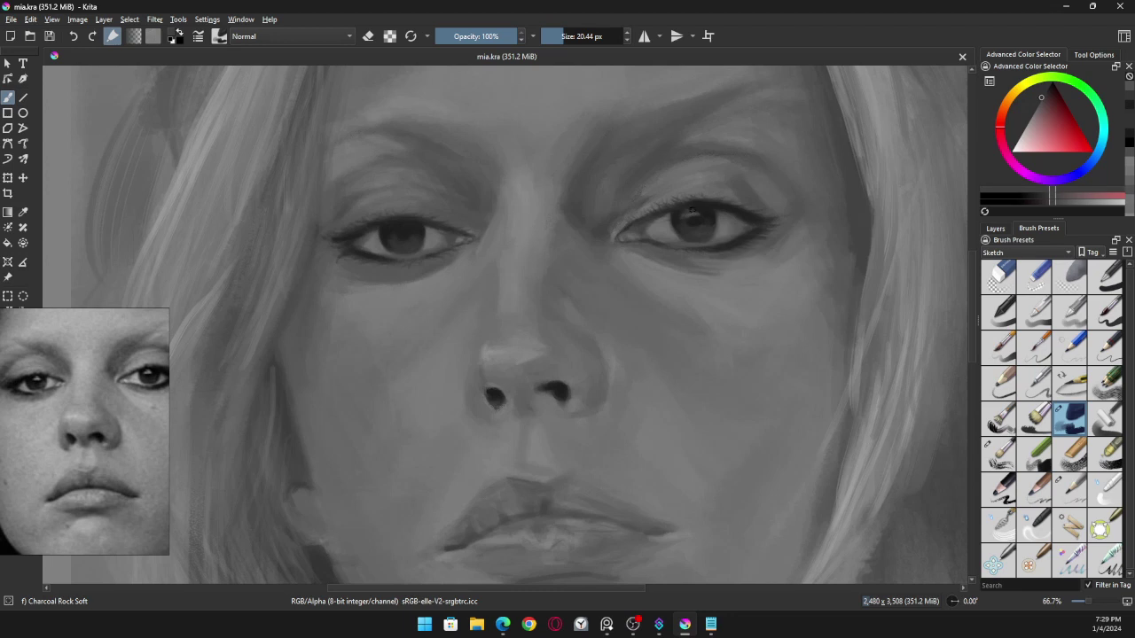
left_click(692, 211, "ctrl")
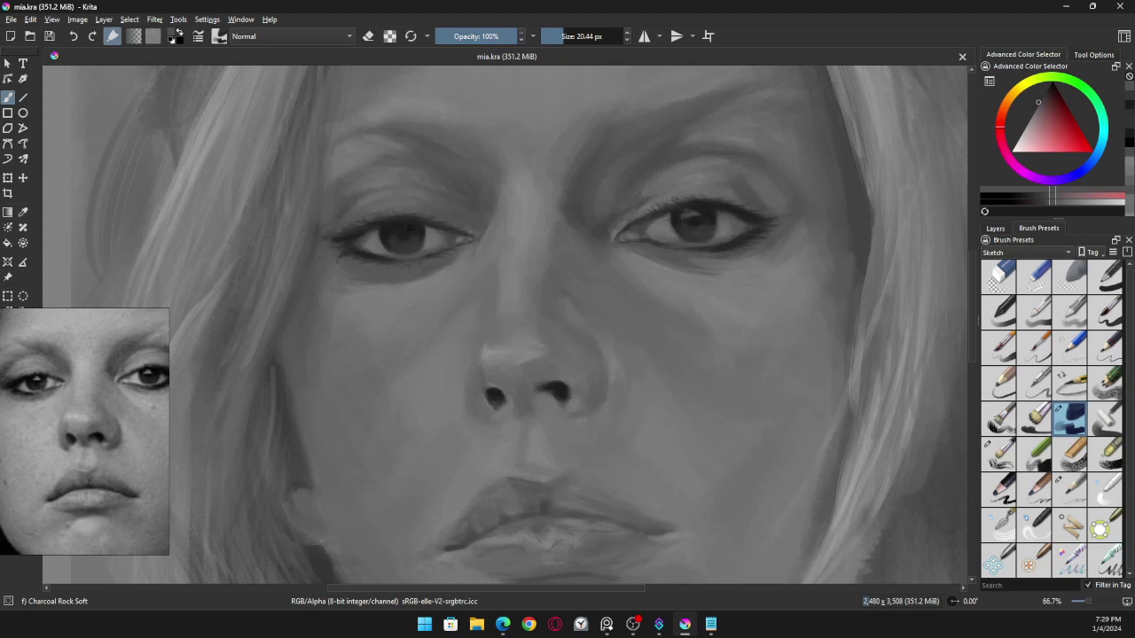
left_click(396, 230)
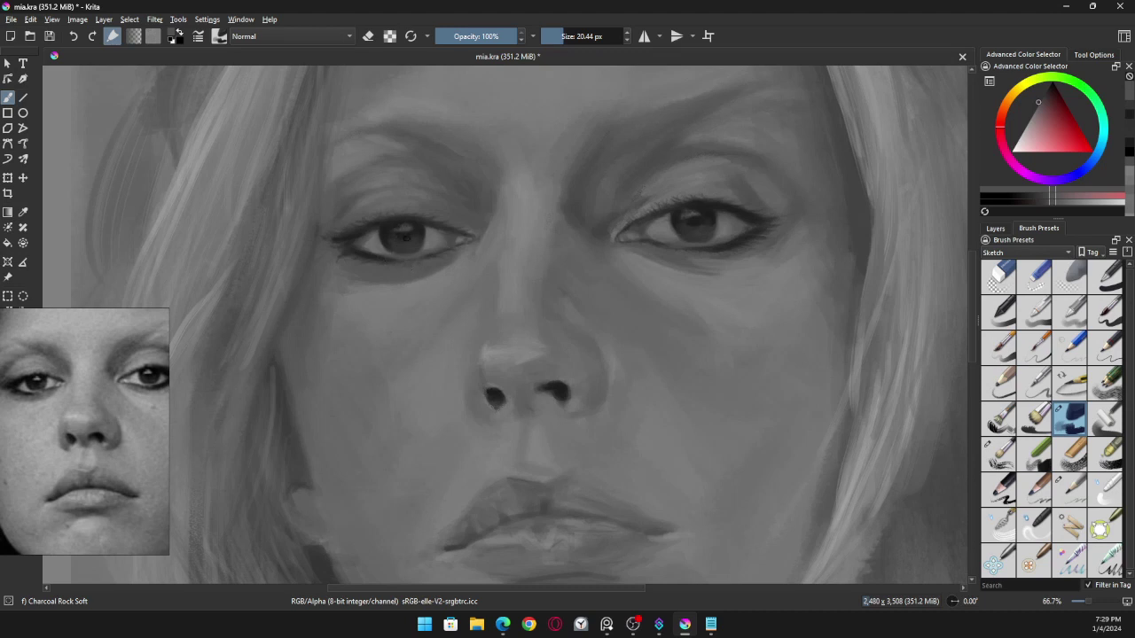
left_click(406, 236, "ctrl")
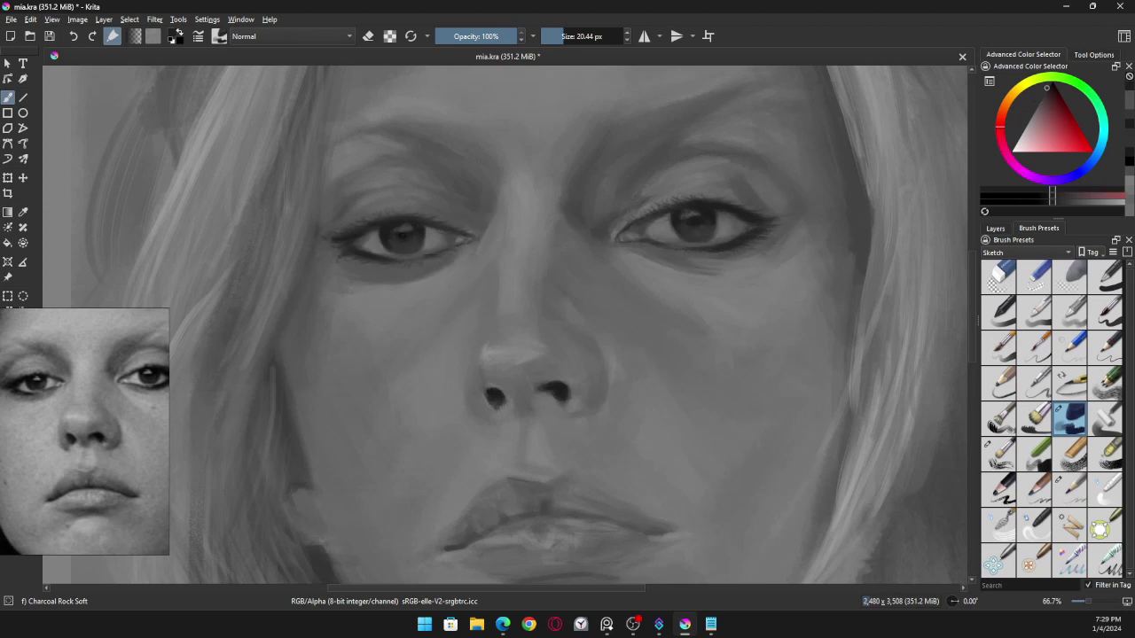
Step: Smooth the shading around the pupils and along the iris edges of both eyes, sampling dark greys from each iris
left_click(706, 226, "ctrl")
left_click(684, 233, "ctrl")
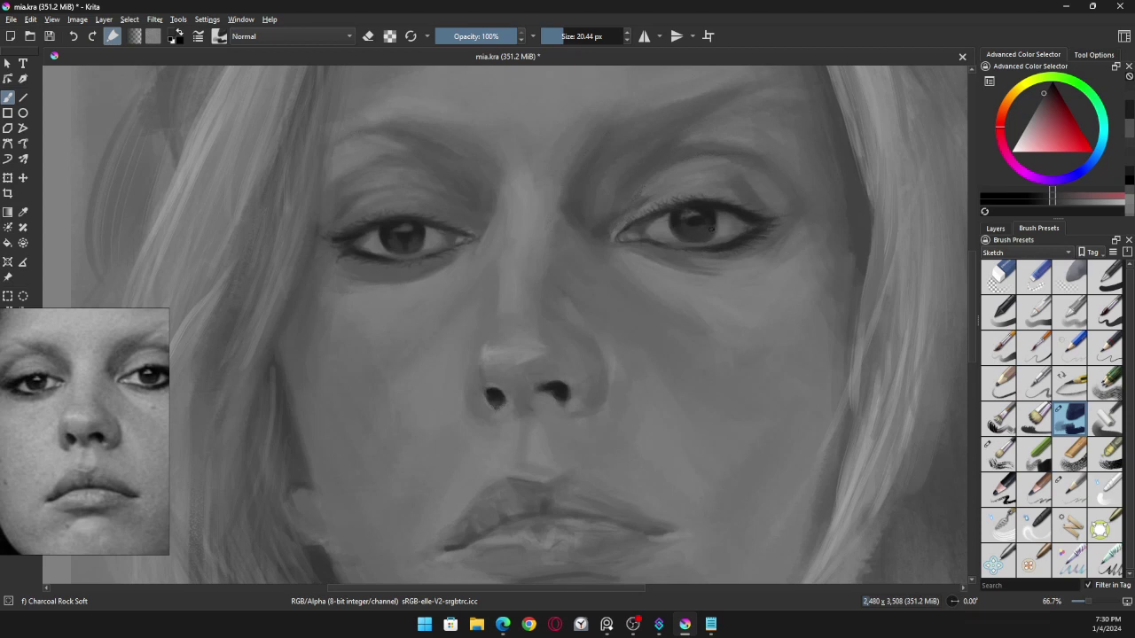
left_click(713, 224, "ctrl")
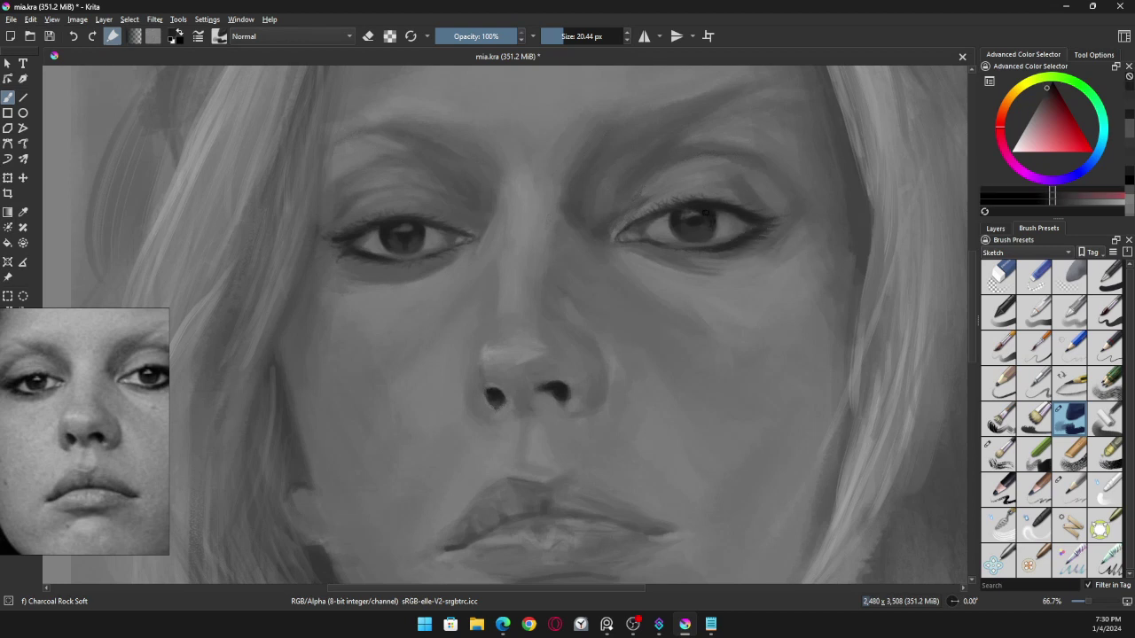
left_click(712, 221, "ctrl")
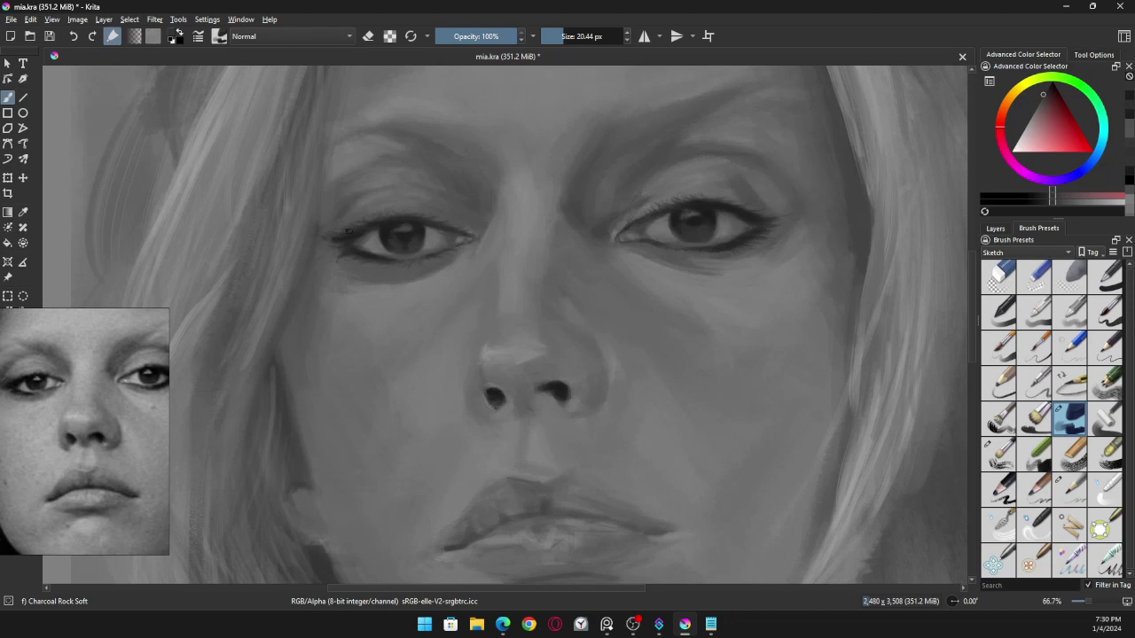
left_click(396, 241, "ctrl")
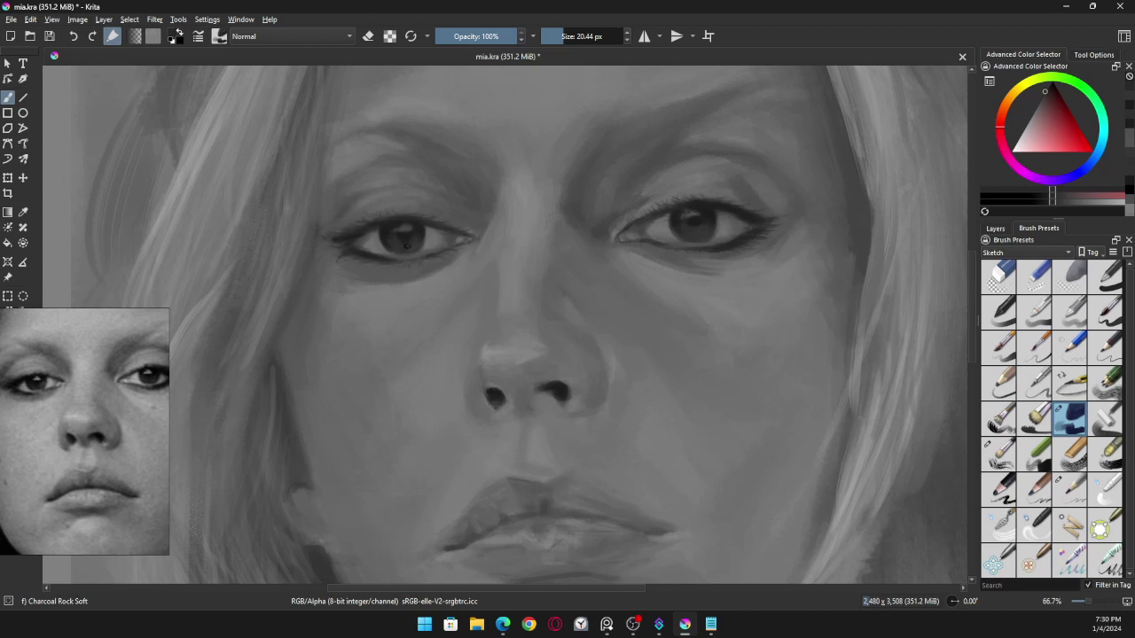
left_click_drag(404, 252, 413, 252)
Step: Add small reflections to the irises at 14 px using light greys from the nose and colour selector, undoing one stray mark
left_click(485, 351, "ctrl")
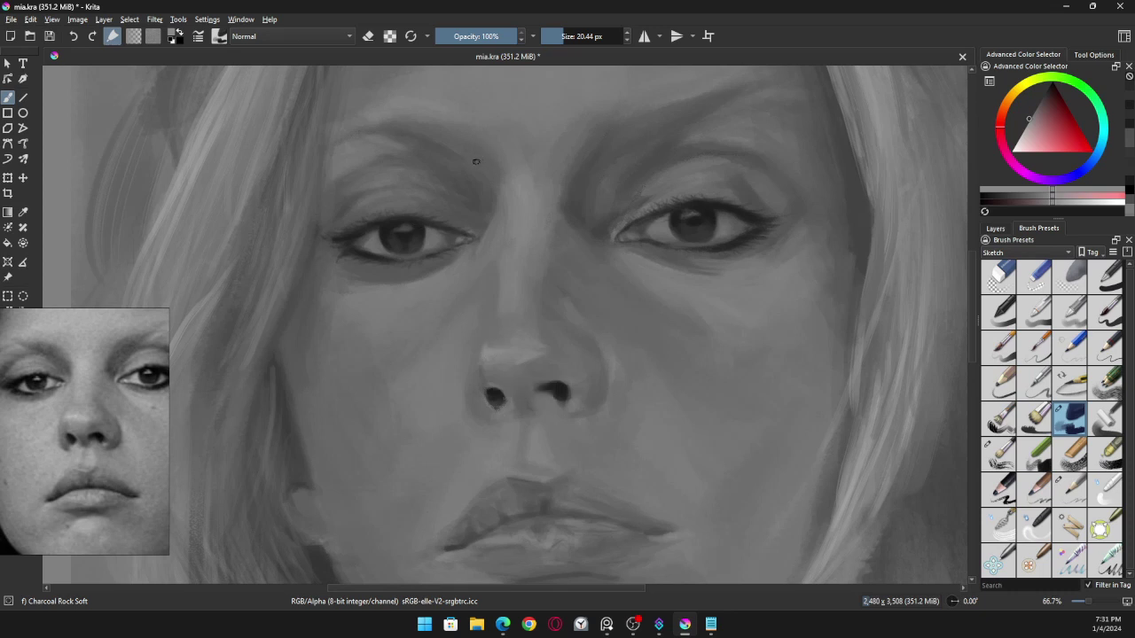
key("bracketleft")
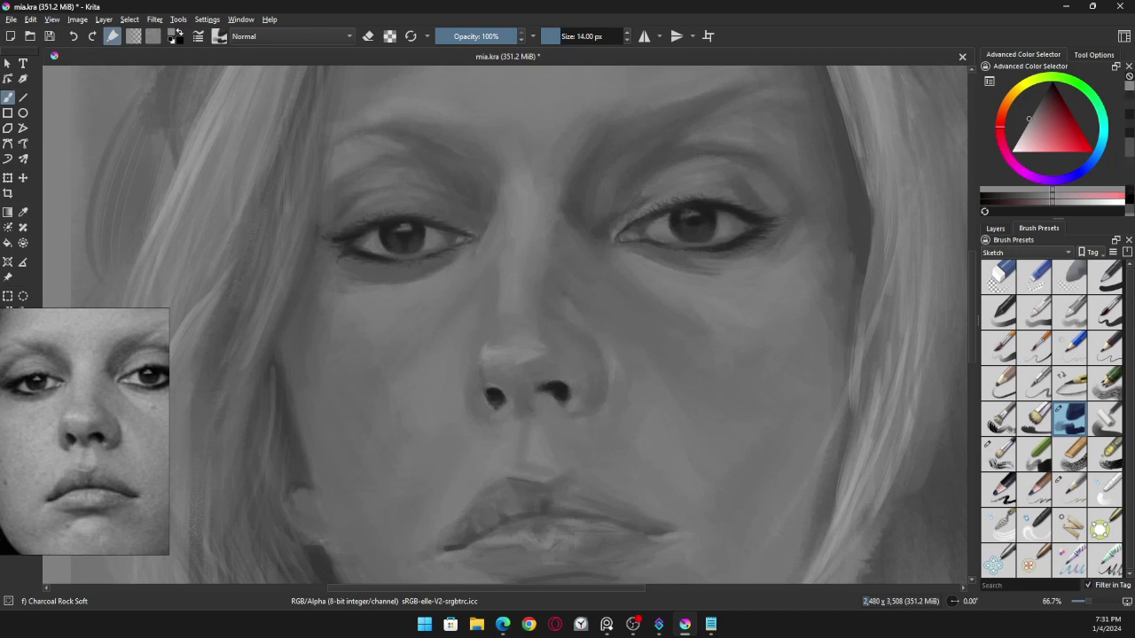
left_click_drag(406, 228, 414, 228)
left_click(689, 215)
left_click(696, 214)
key("ctrl+z")
left_click(1032, 118)
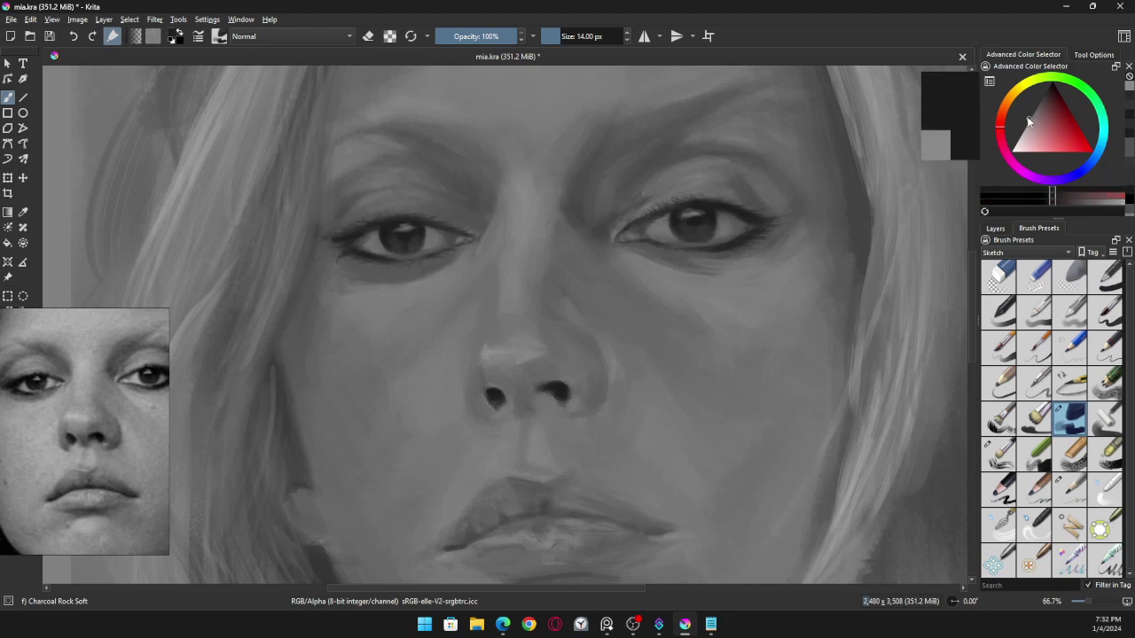
left_click(1031, 117)
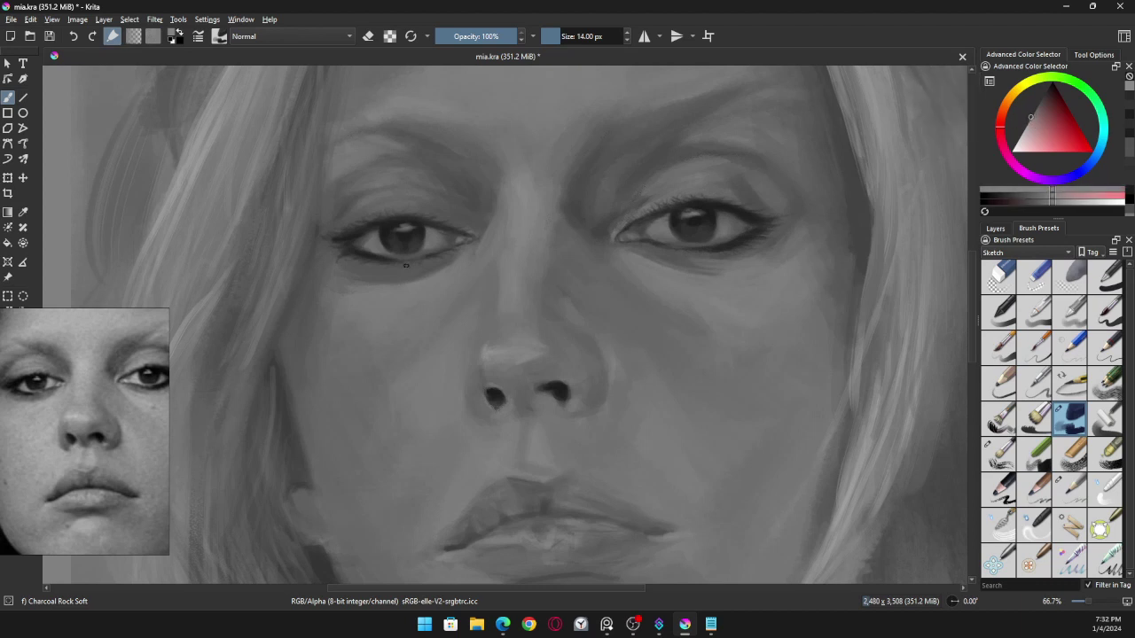
Step: Enlarge the brush to 29.61 px and blend the outer corner and lower lid of the right-hand eye with greys sampled there
left_click(565, 36)
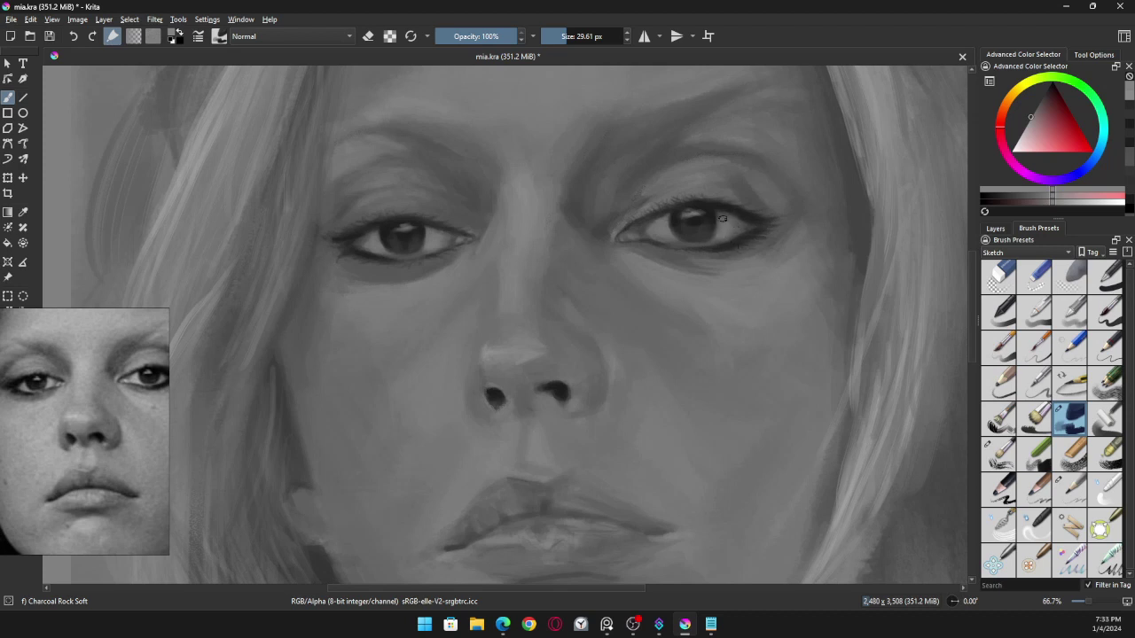
left_click(742, 227, "ctrl")
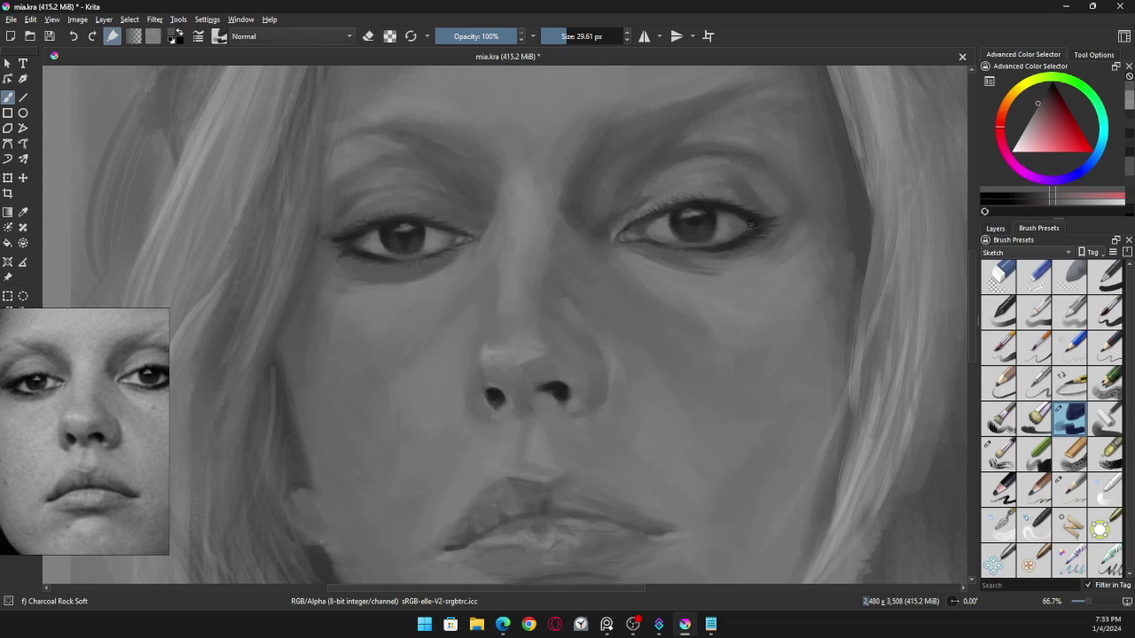
left_click(752, 248, "ctrl")
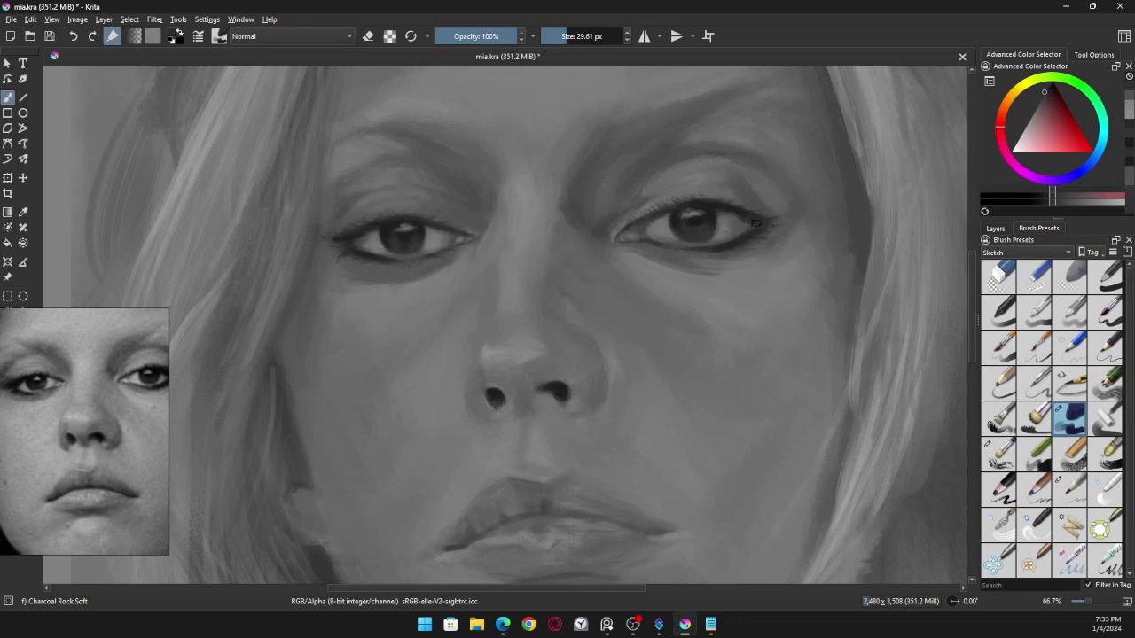
left_click(759, 244, "ctrl")
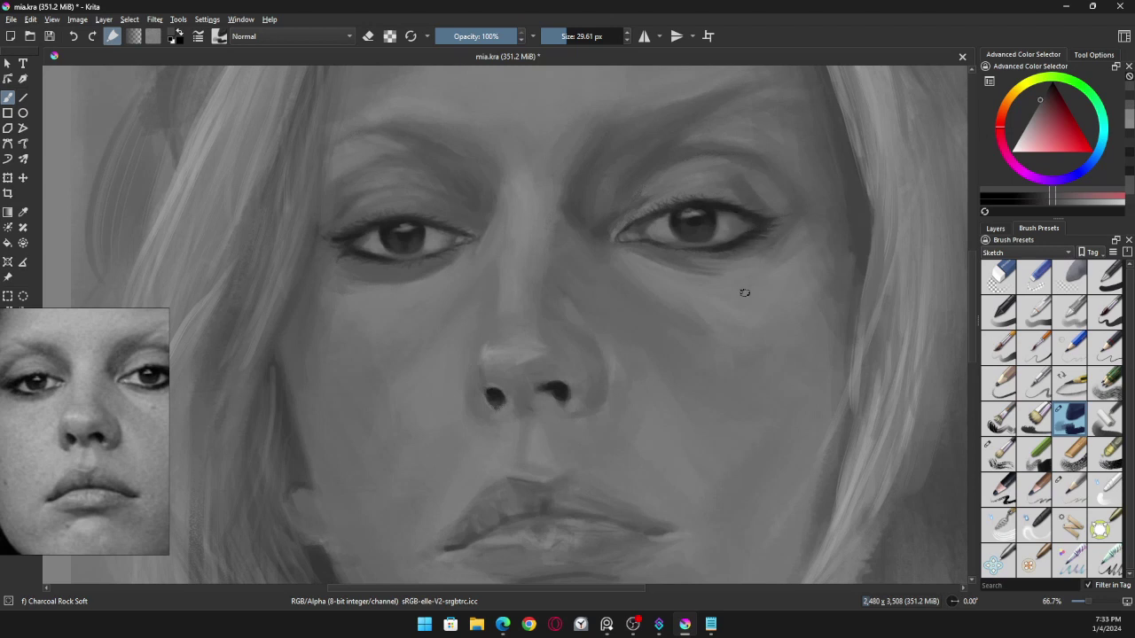
Step: Refine the white and iris edge on the inner side of the left-hand eye with greys sampled around it
left_click(438, 225, "ctrl")
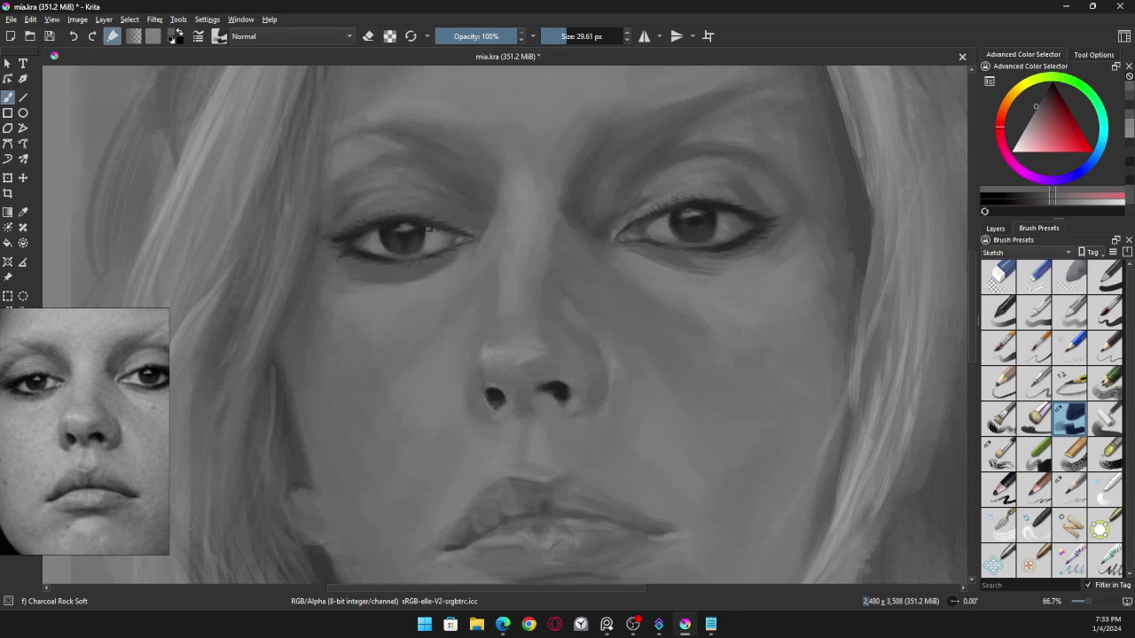
left_click(433, 247, "ctrl")
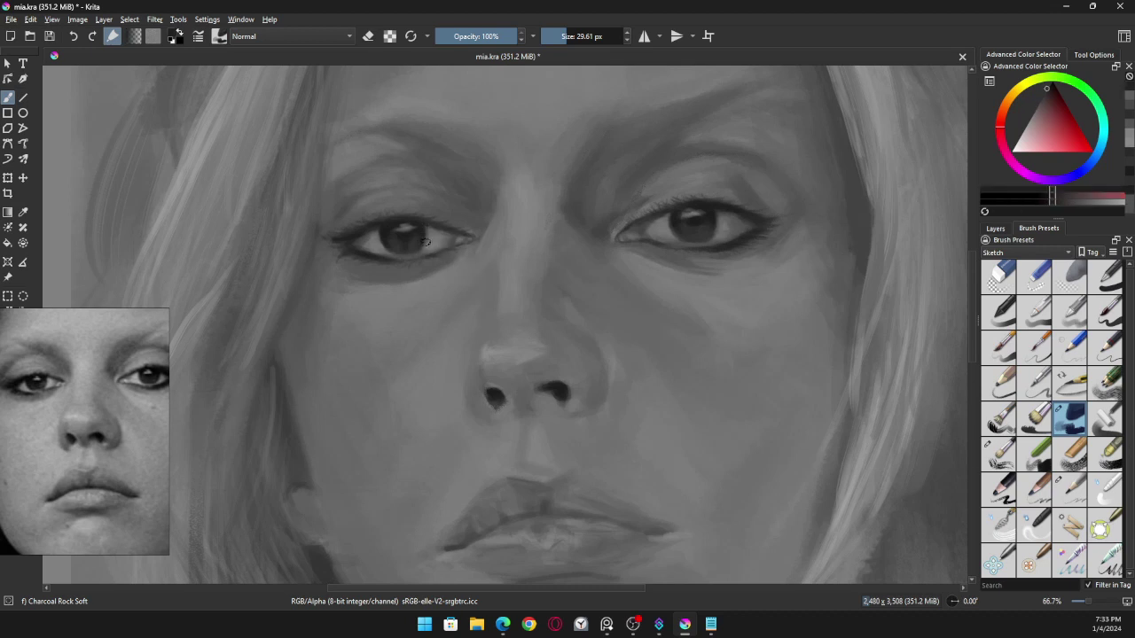
left_click(430, 239, "ctrl")
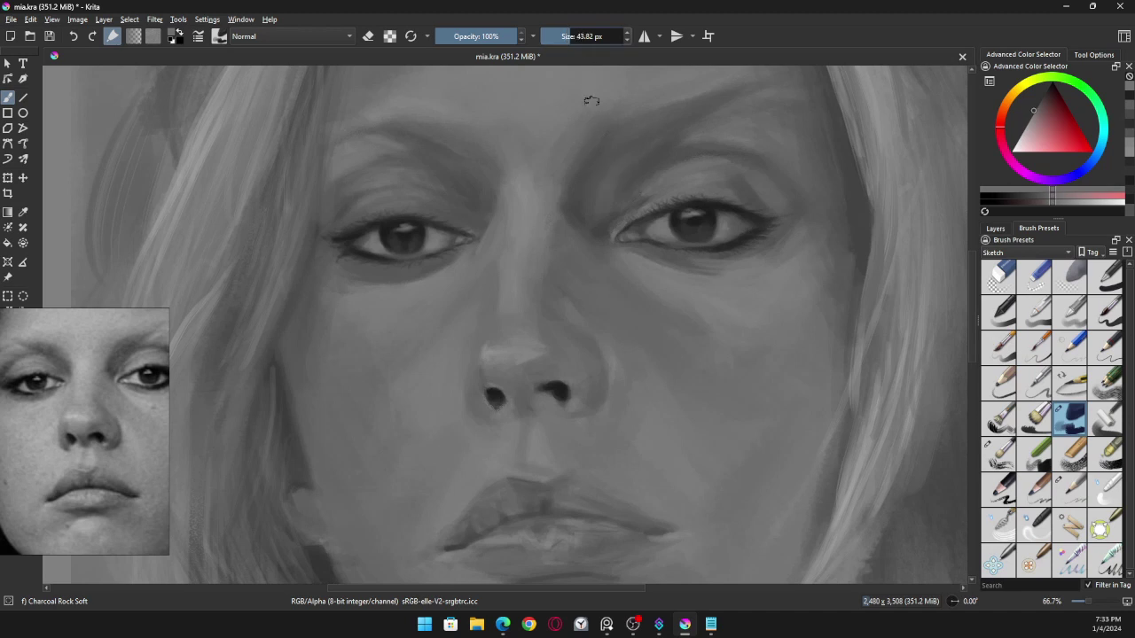
Step: Enlarge the brush to 107.06 px and soften the shadow between the nose bridge and the right-hand eye's inner socket
key("bracketright")
key("bracketright")
key("bracketright")
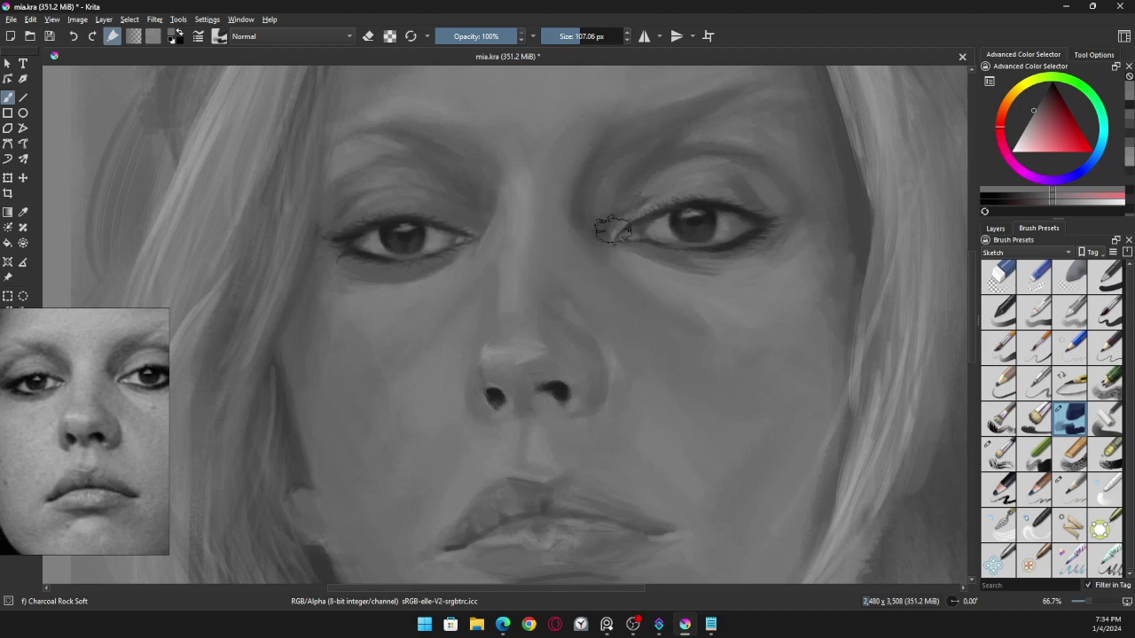
left_click(590, 190, "ctrl")
left_click_drag(582, 132, 586, 139)
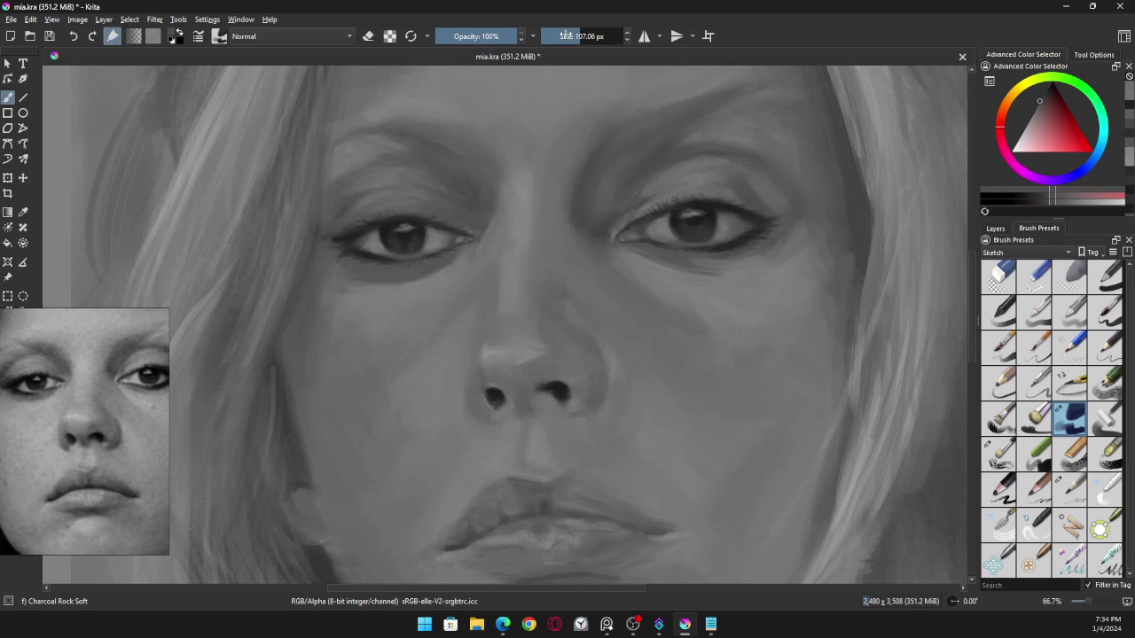
Step: Blend the nose bridge, its side shadows and the inner brow of the right-hand eye at 102.27 px with greys sampled nearby
left_click(576, 37)
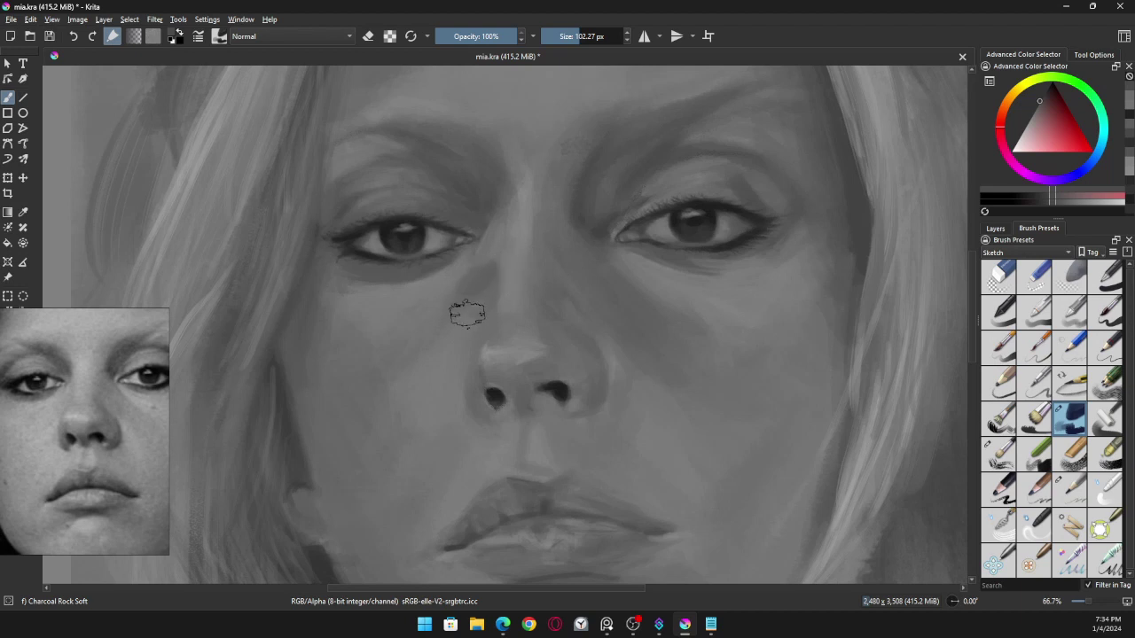
left_click(458, 312, "ctrl")
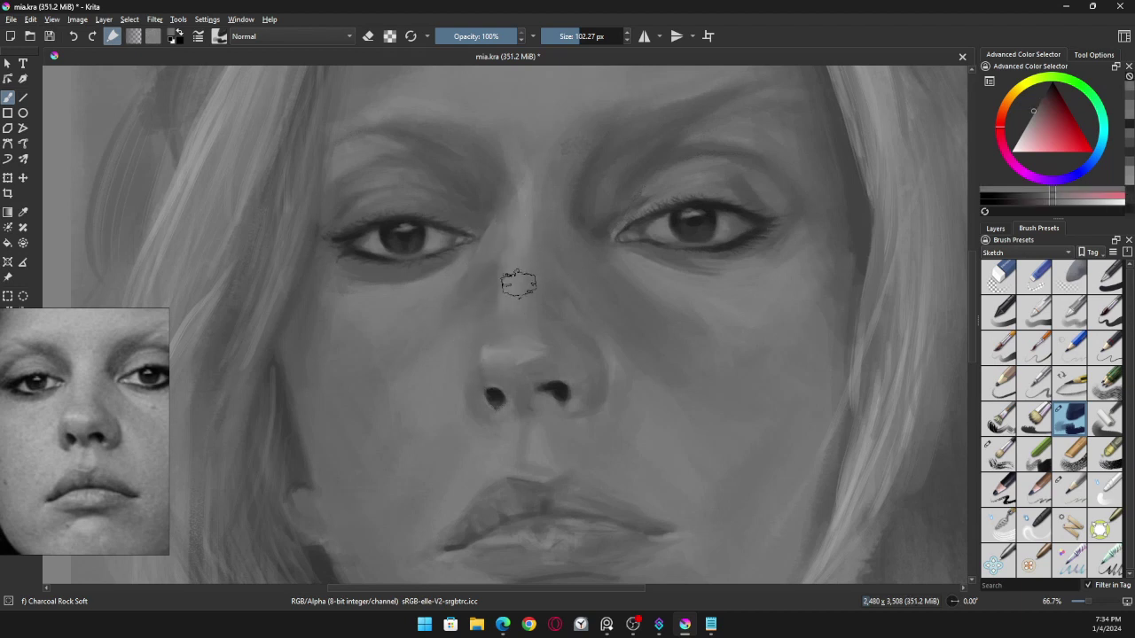
left_click(513, 251, "ctrl")
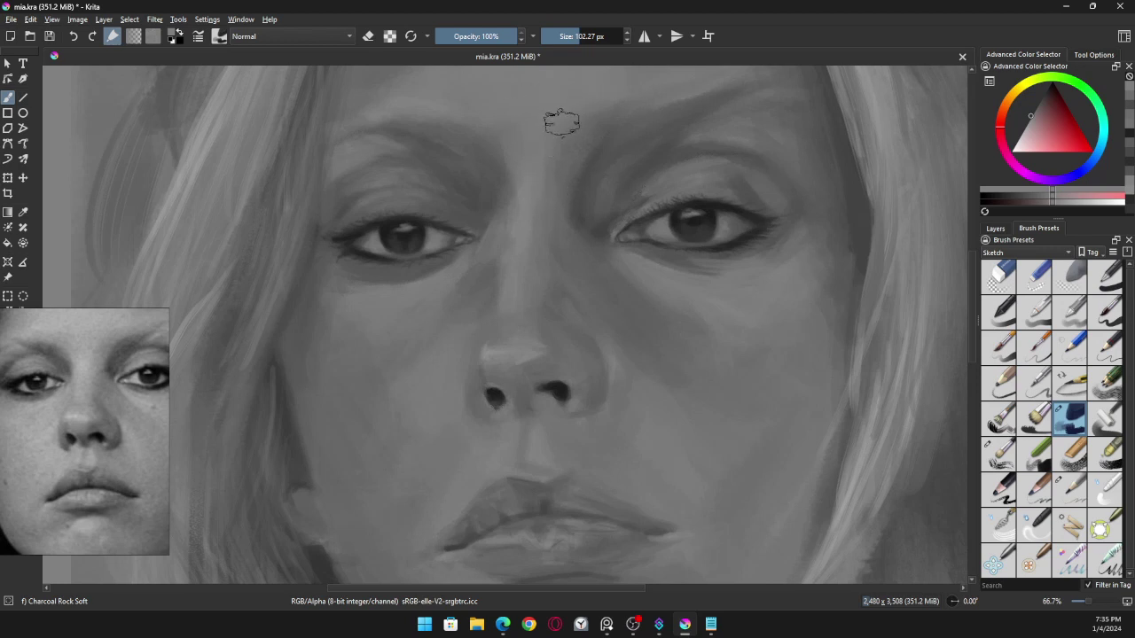
left_click(589, 153, "ctrl")
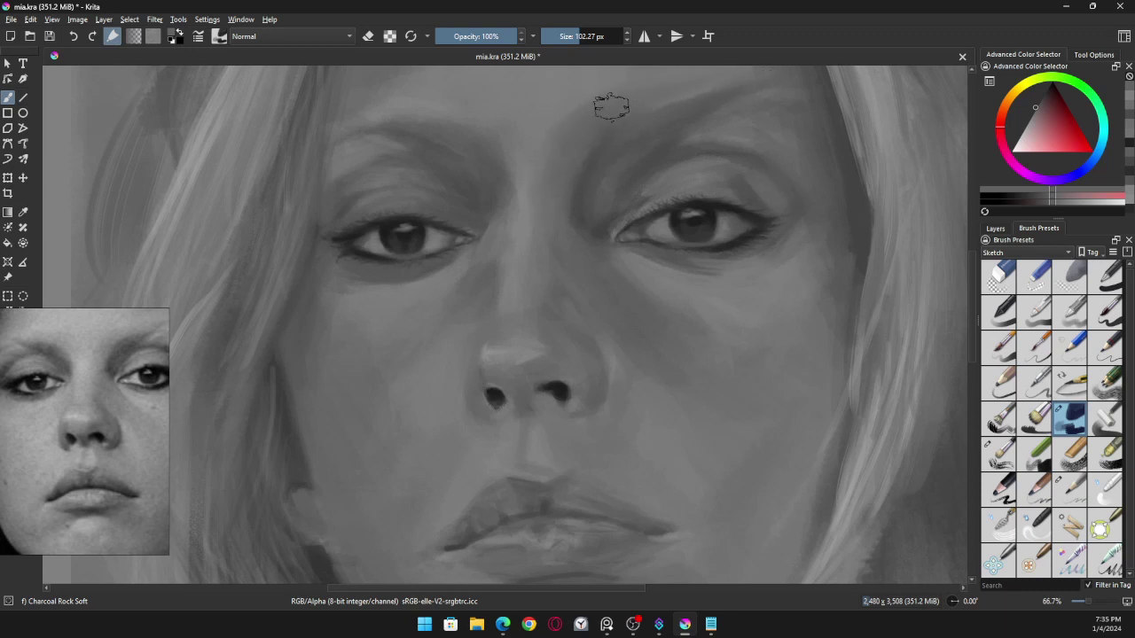
left_click_drag(551, 119, 554, 200)
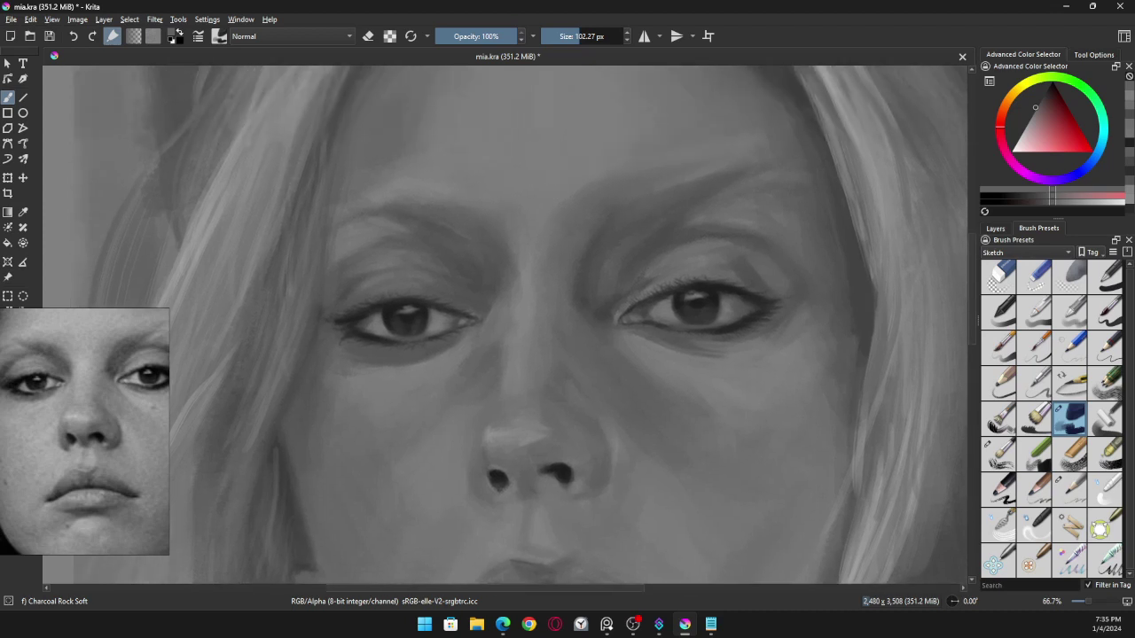
scroll(553, 190, "down", 1)
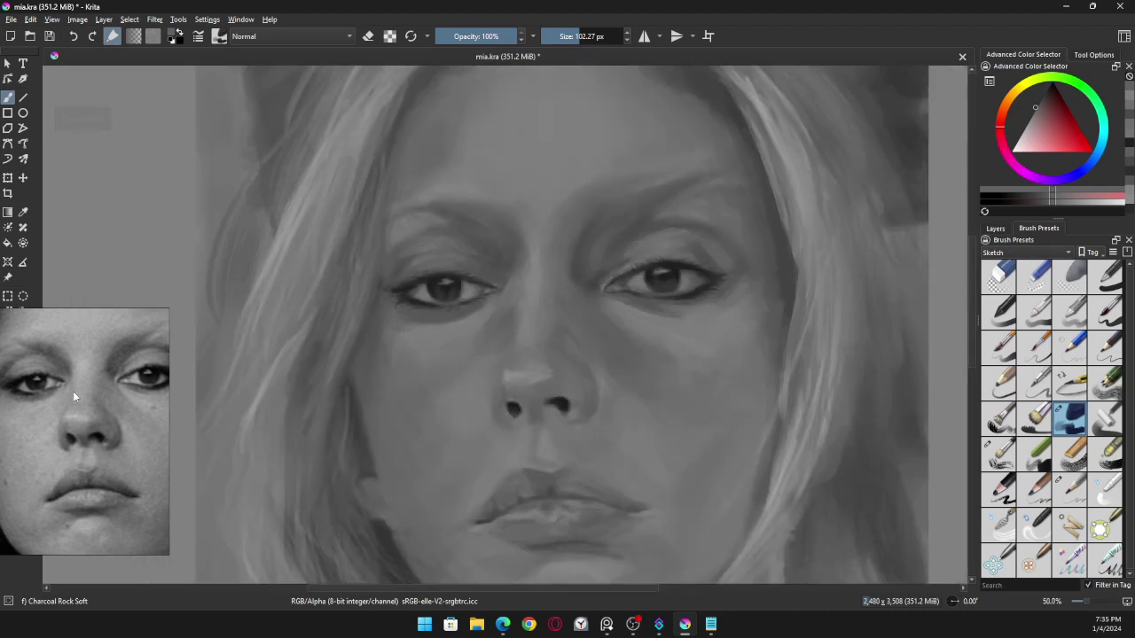
Step: Sample a grey from the middle of the forehead and enlarge the brush to 280.60 px to smooth the forehead tones
scroll(78, 388, "down", 1)
left_click_drag(90, 382, 89, 429)
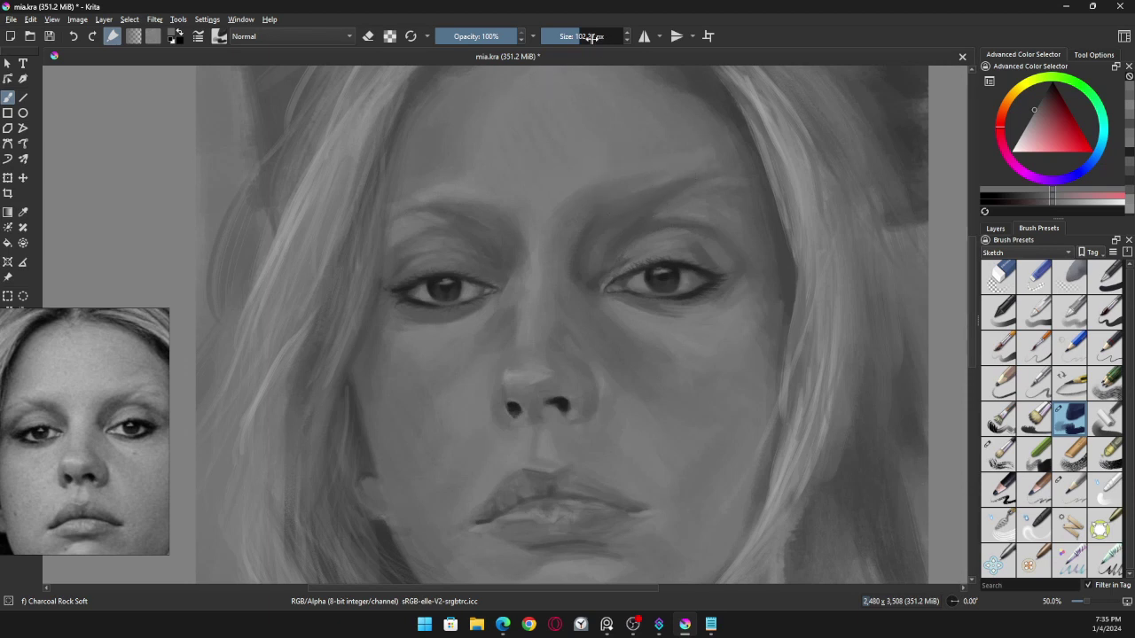
left_click(555, 157, "ctrl")
key("bracketright")
key("bracketright")
key("bracketright")
key("bracketright")
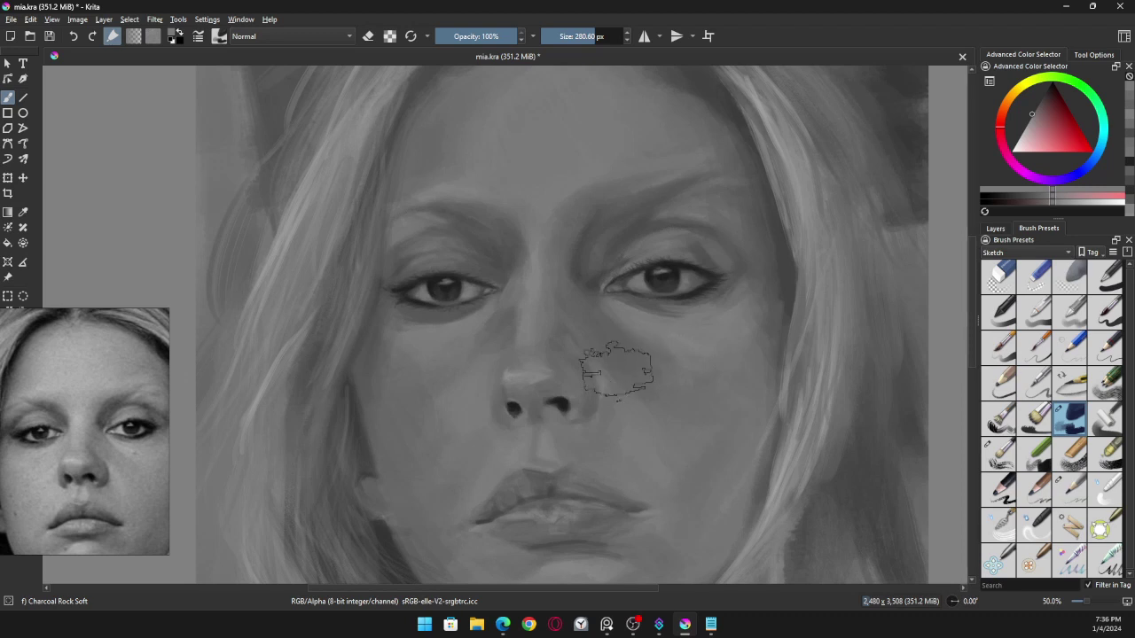
Step: Compare the painted eyes and nose closely with the reference photo, and hide the reference
scroll(616, 371, "down", 1, "ctrl")
scroll(616, 370, "up", 1, "ctrl")
scroll(616, 371, "up", 1, "ctrl")
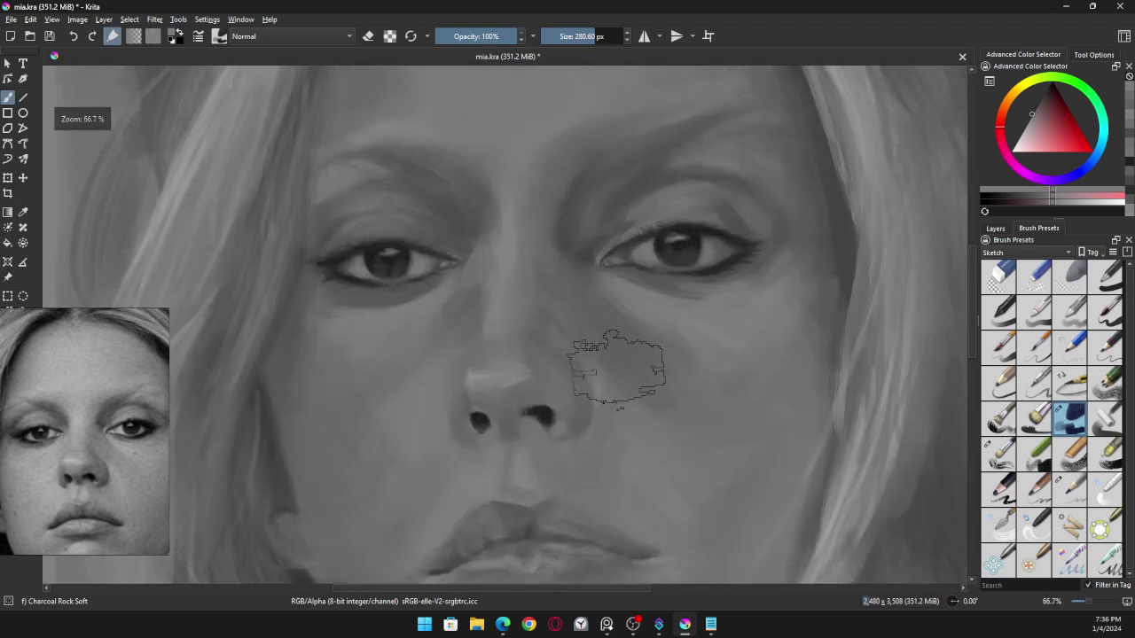
left_click_drag(98, 390, 96, 381)
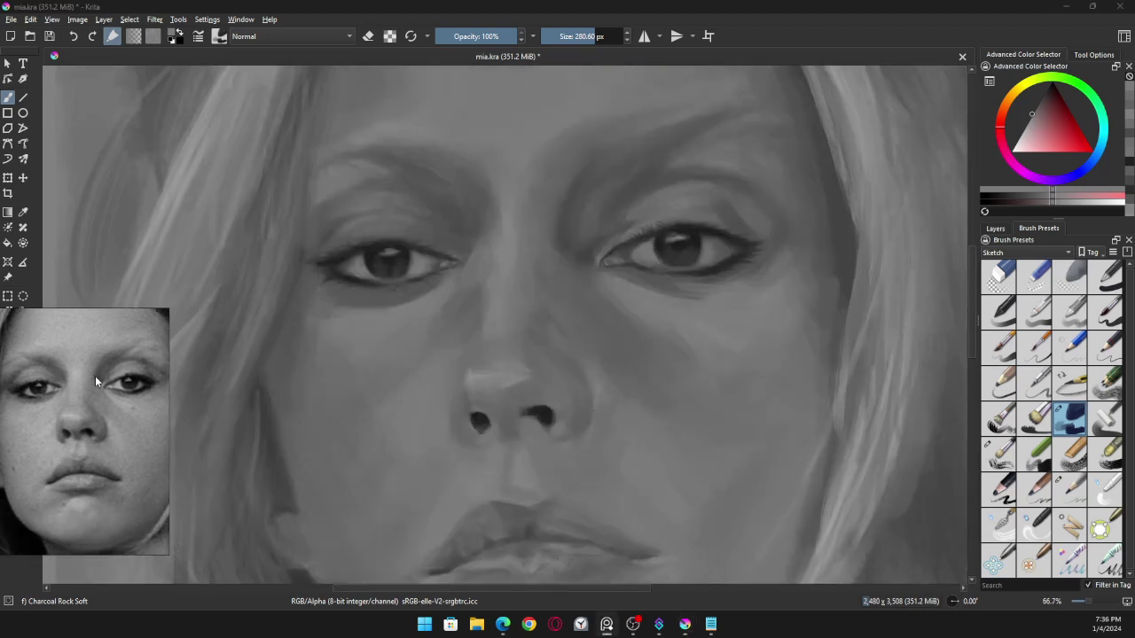
scroll(98, 379, "up", 1)
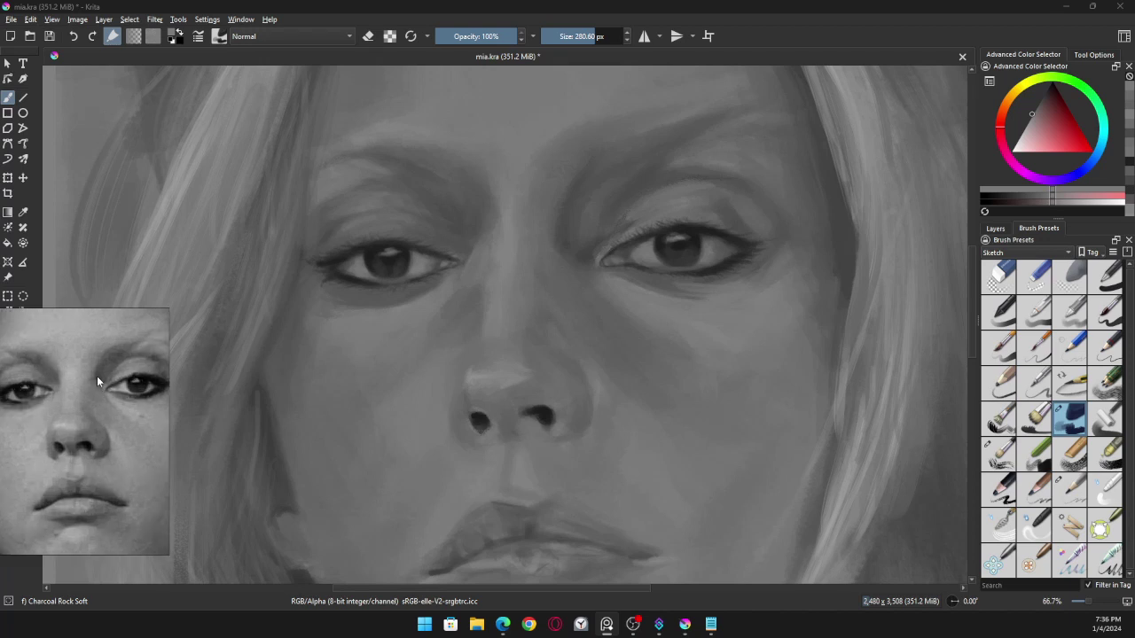
scroll(103, 375, "down", 1)
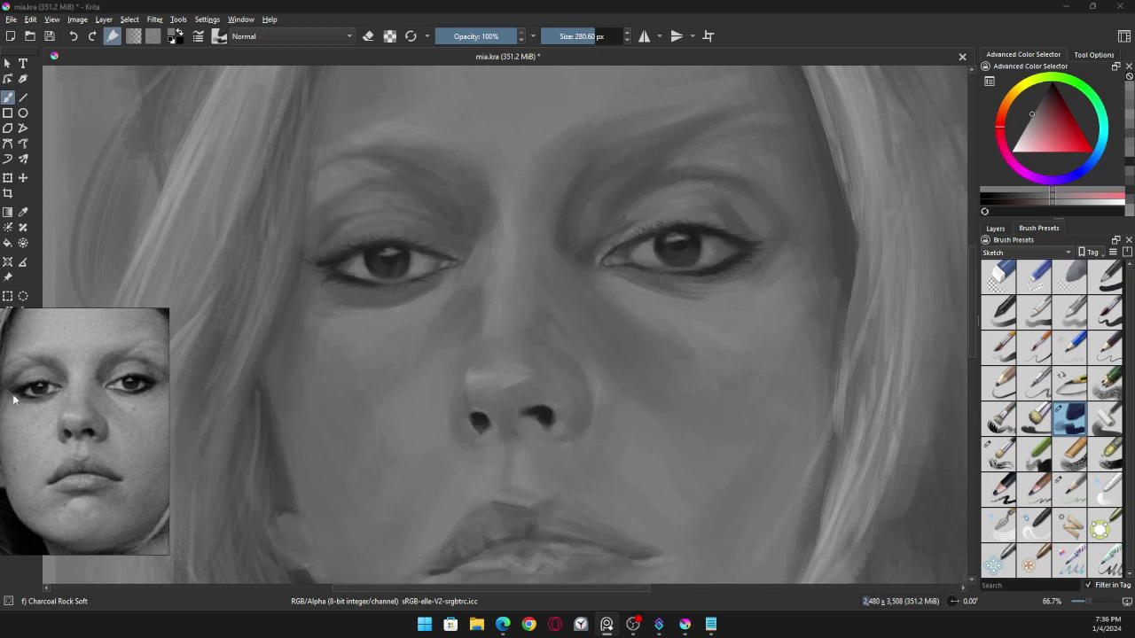
left_click(604, 625)
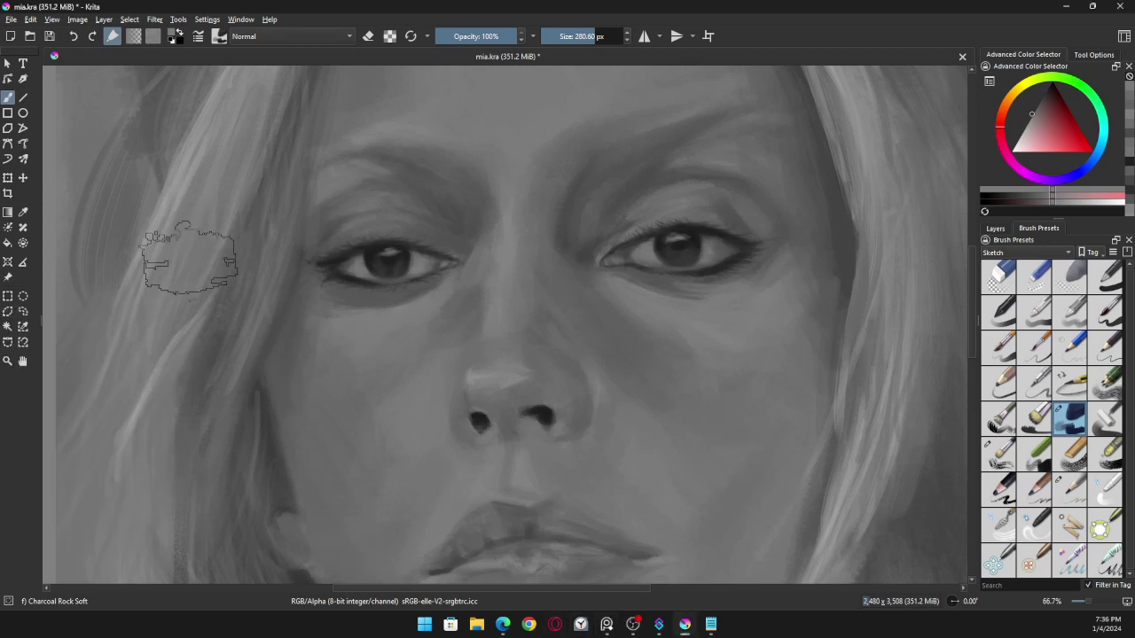
left_click_drag(467, 589, 464, 594)
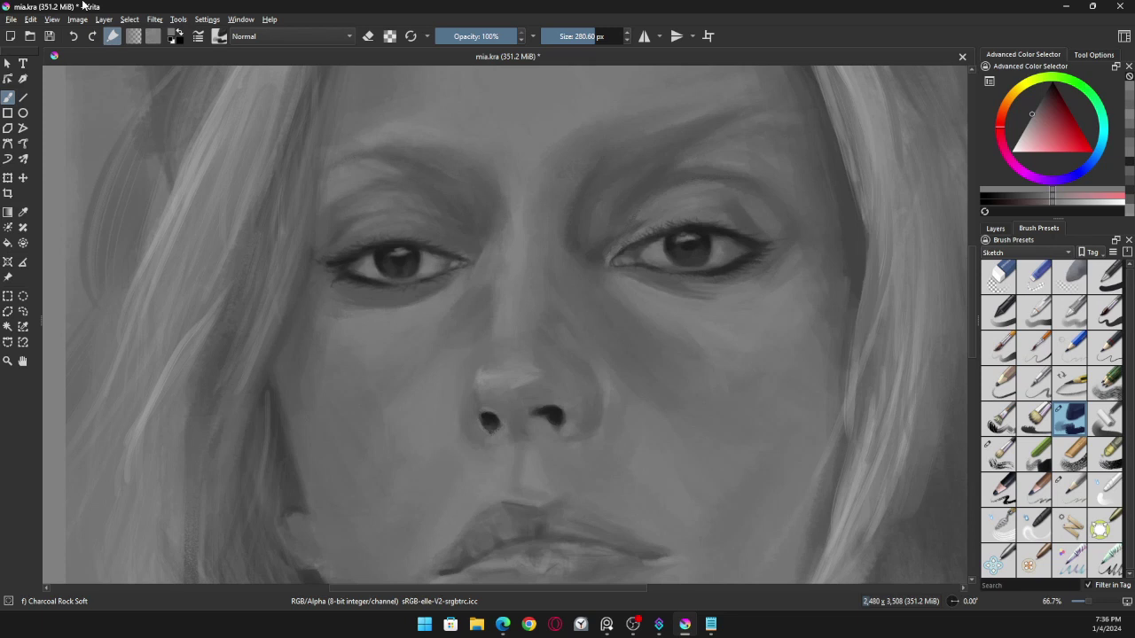
Step: Reduce the brush to 12.21 px and refine the iris, lower lashes and lower lid of the left-hand eye with sampled greys
left_click_drag(576, 37, 560, 32)
left_click(443, 292, "ctrl")
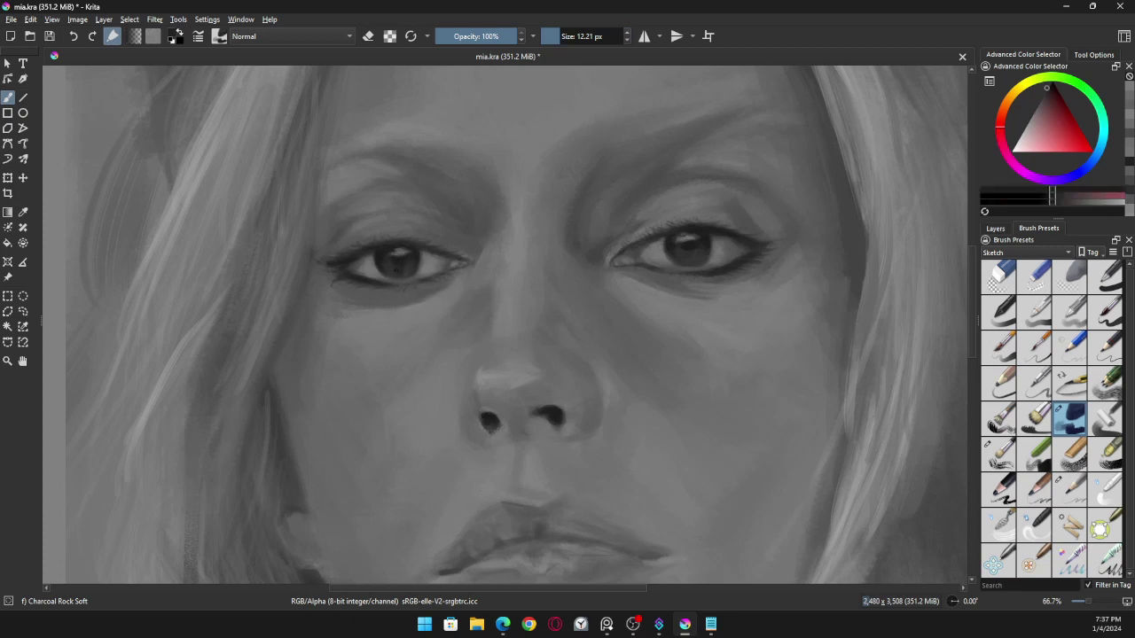
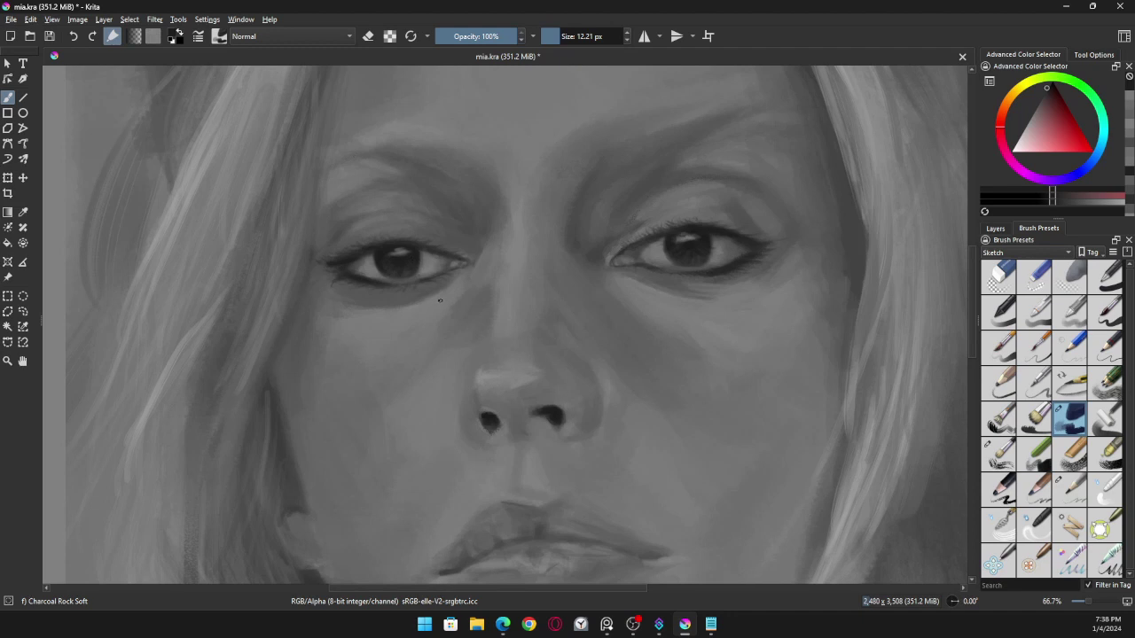
scroll(443, 295, "up", 1)
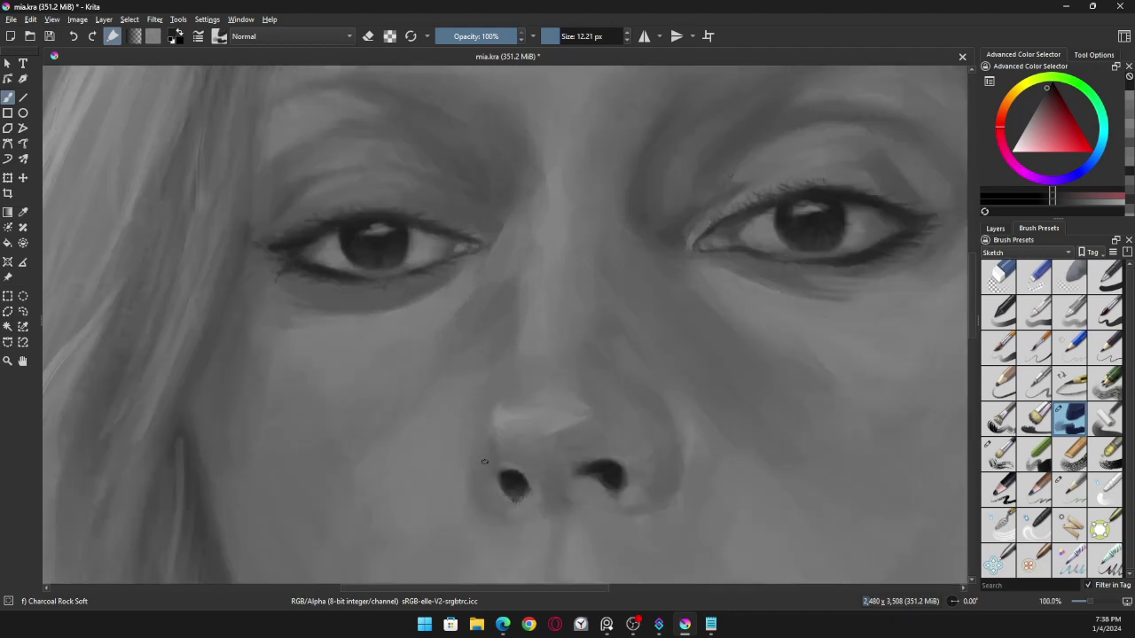
left_click_drag(586, 591, 606, 595)
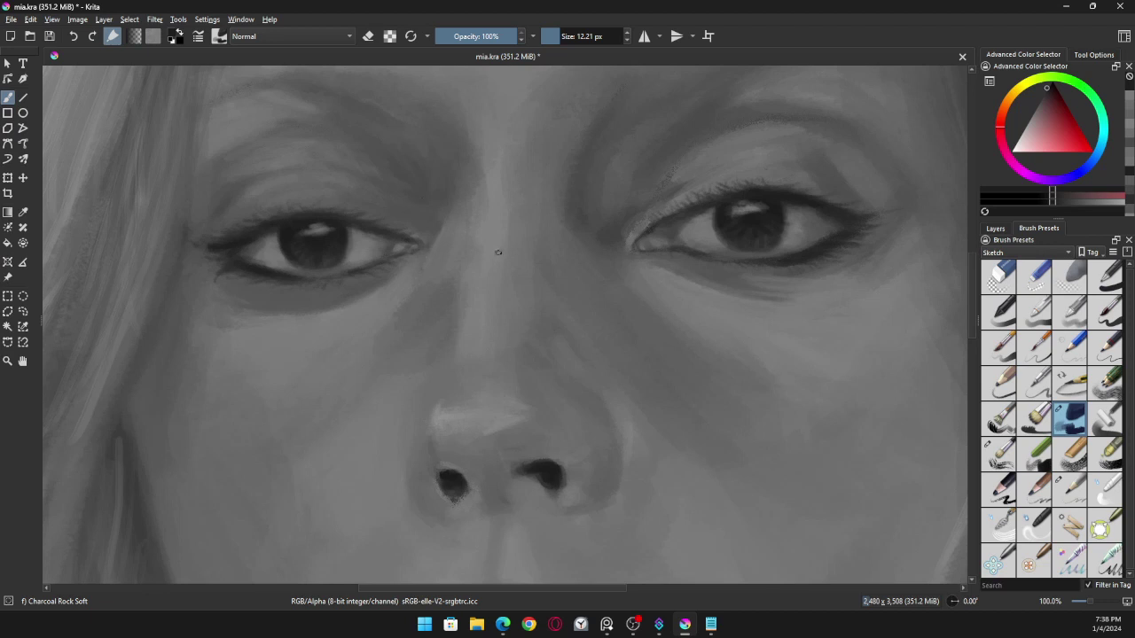
left_click(353, 277, "ctrl")
left_click_drag(356, 274, 342, 262)
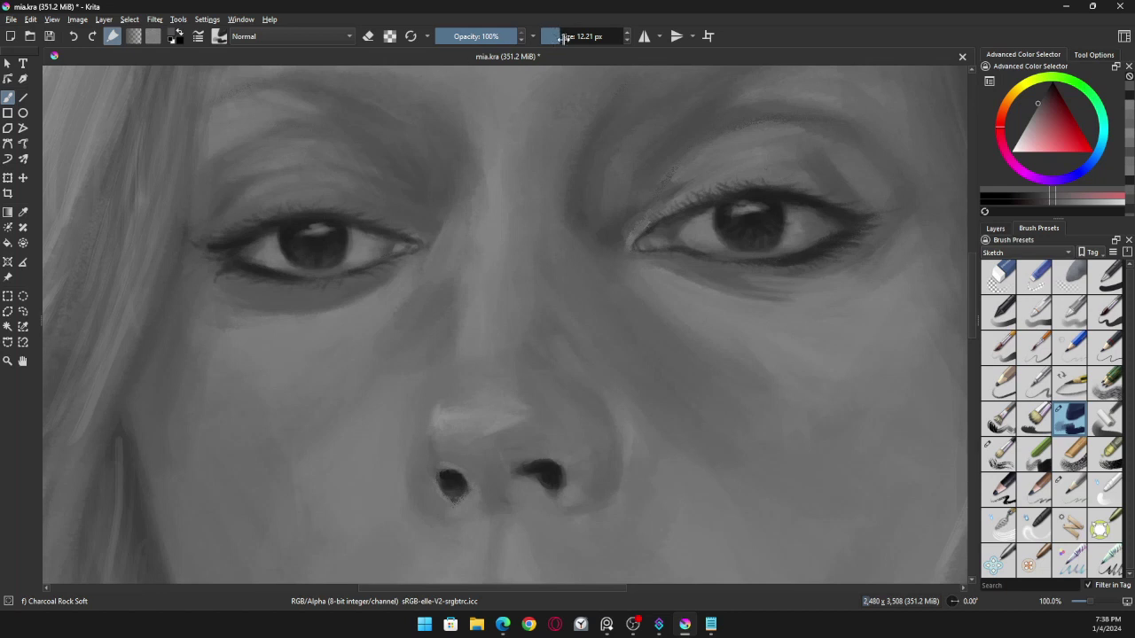
Step: Reduce the brush to 11 px and deepen the irises and pupils, working mainly on the right-hand eye with greys sampled around it
key("bracketleft")
left_click(788, 196, "ctrl")
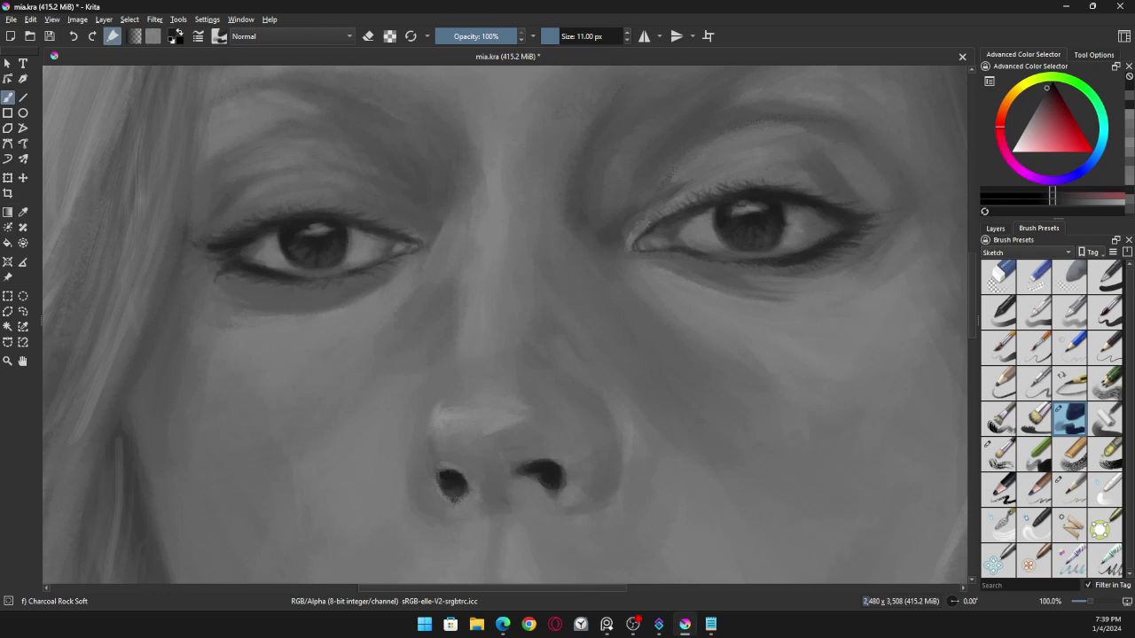
left_click(790, 219, "ctrl")
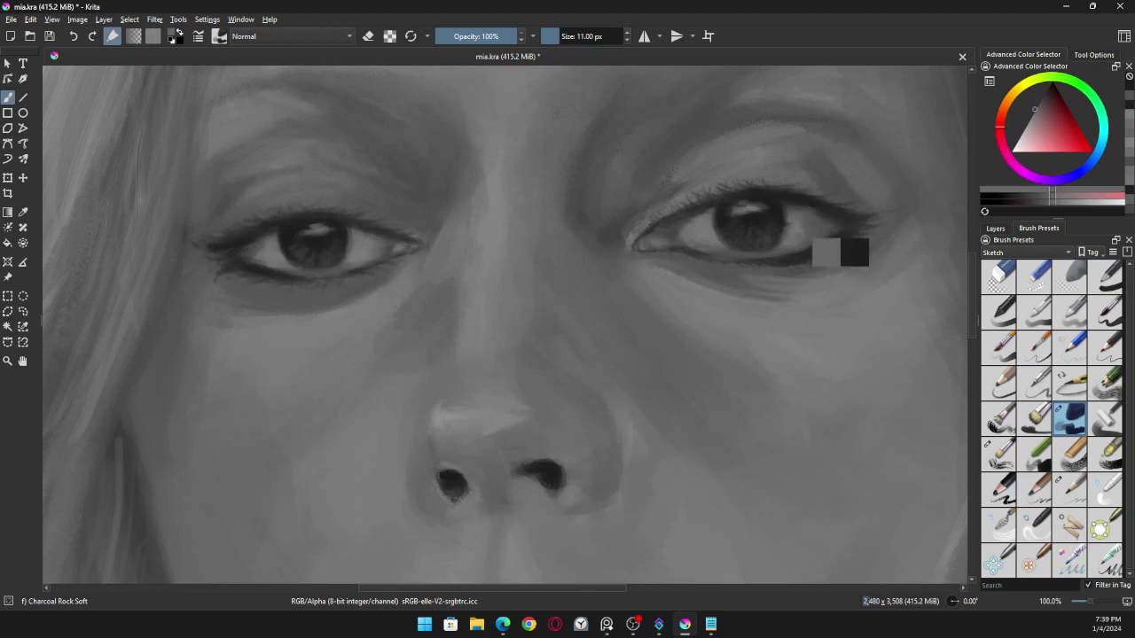
left_click(792, 221, "ctrl")
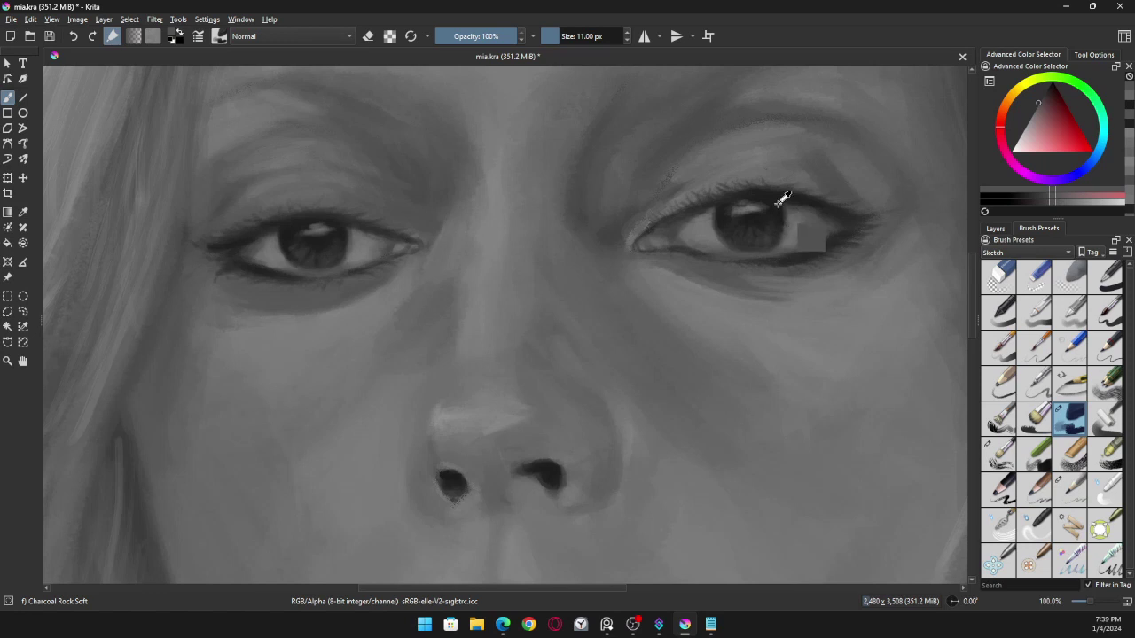
left_click(780, 196, "ctrl")
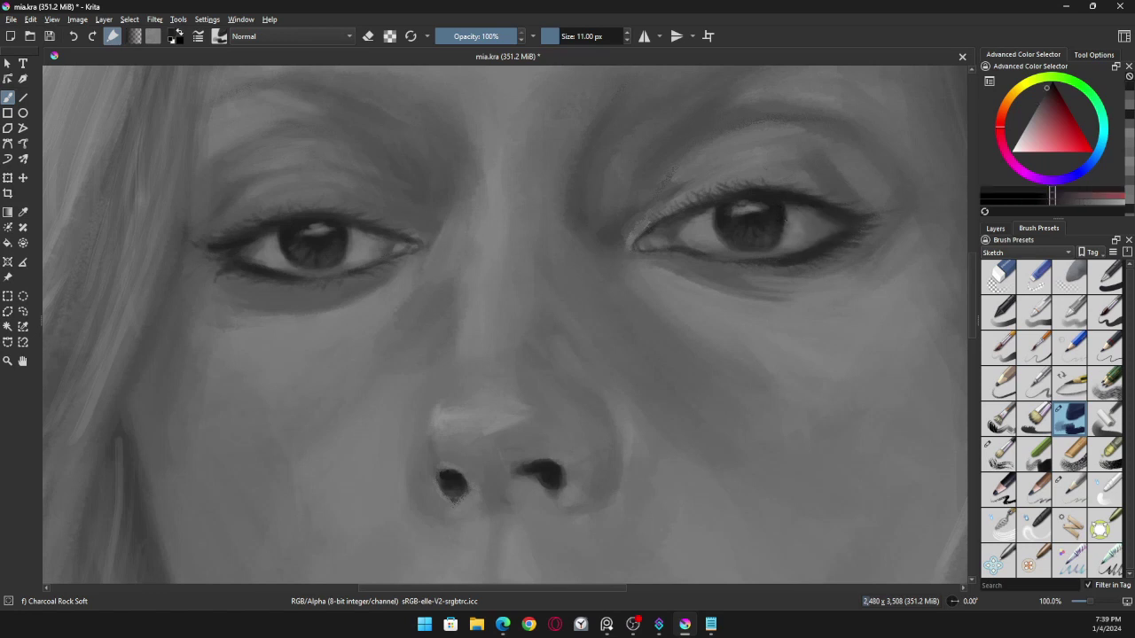
left_click(722, 231)
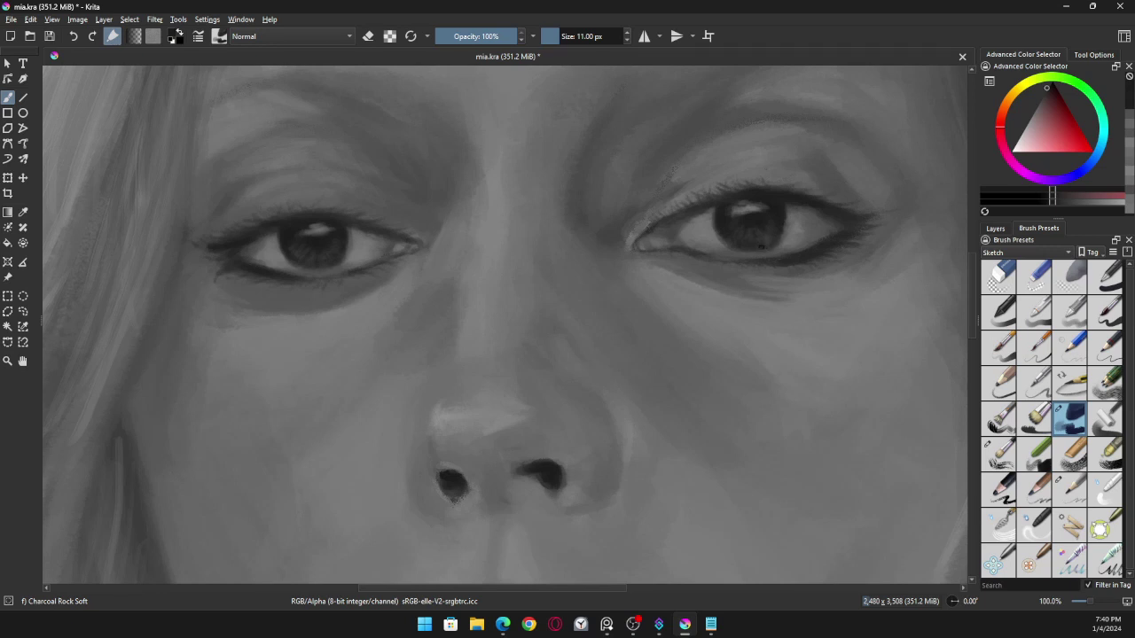
left_click(768, 235, "ctrl")
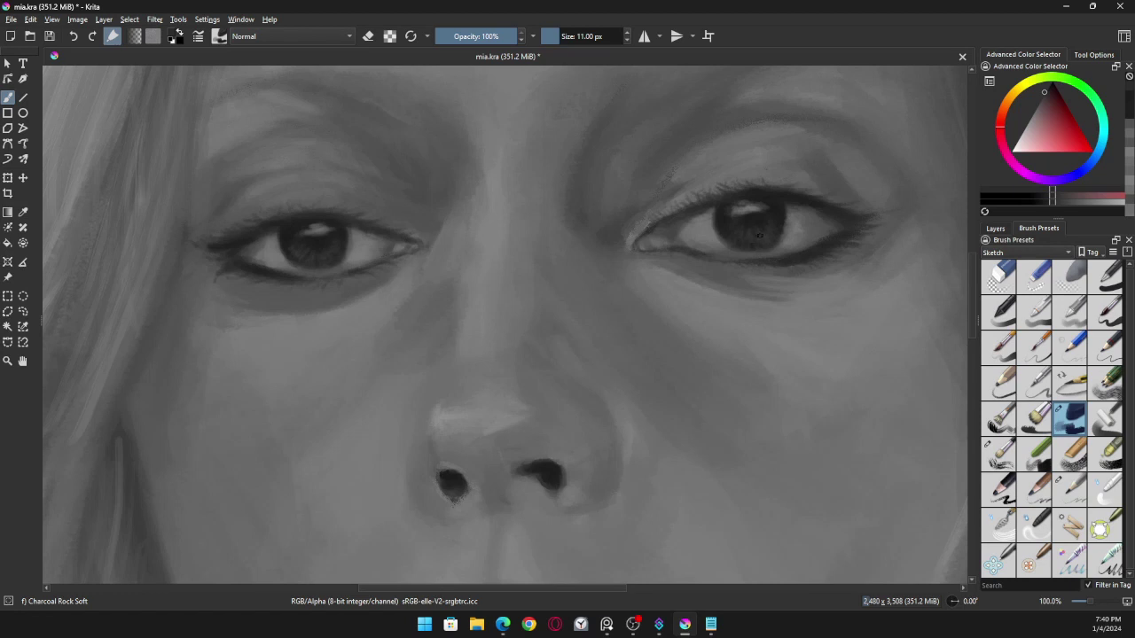
left_click(786, 203, "ctrl")
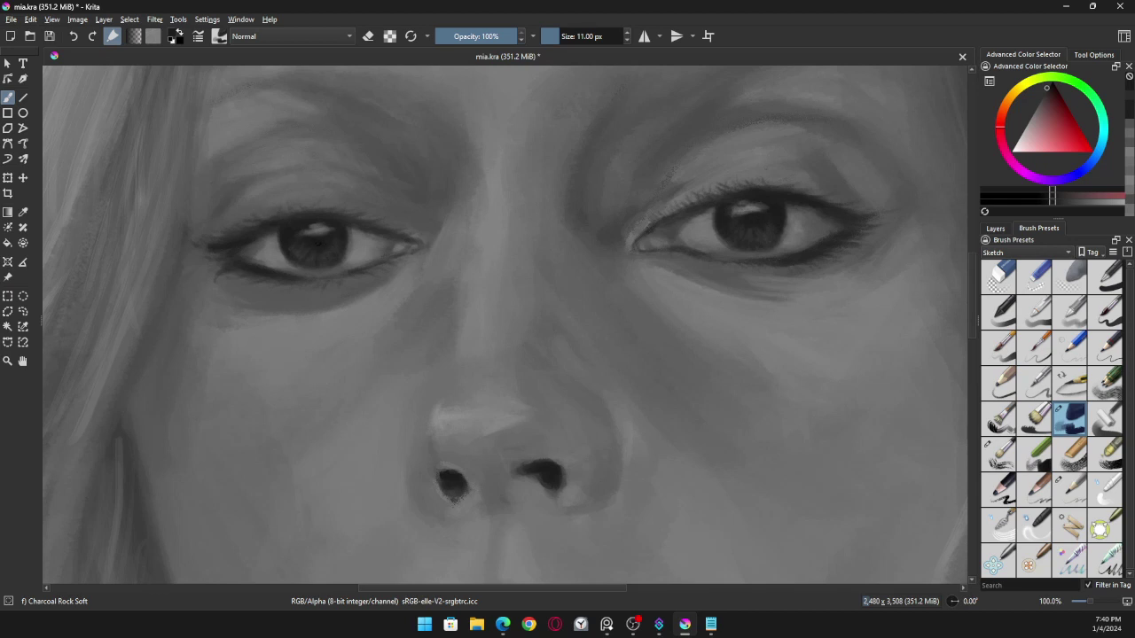
left_click(335, 255)
Step: Add fine radial streaks to both irises using the Charcoal Pencil Thin brush at 5.83 px and greys sampled from the eyes
left_click(1075, 493)
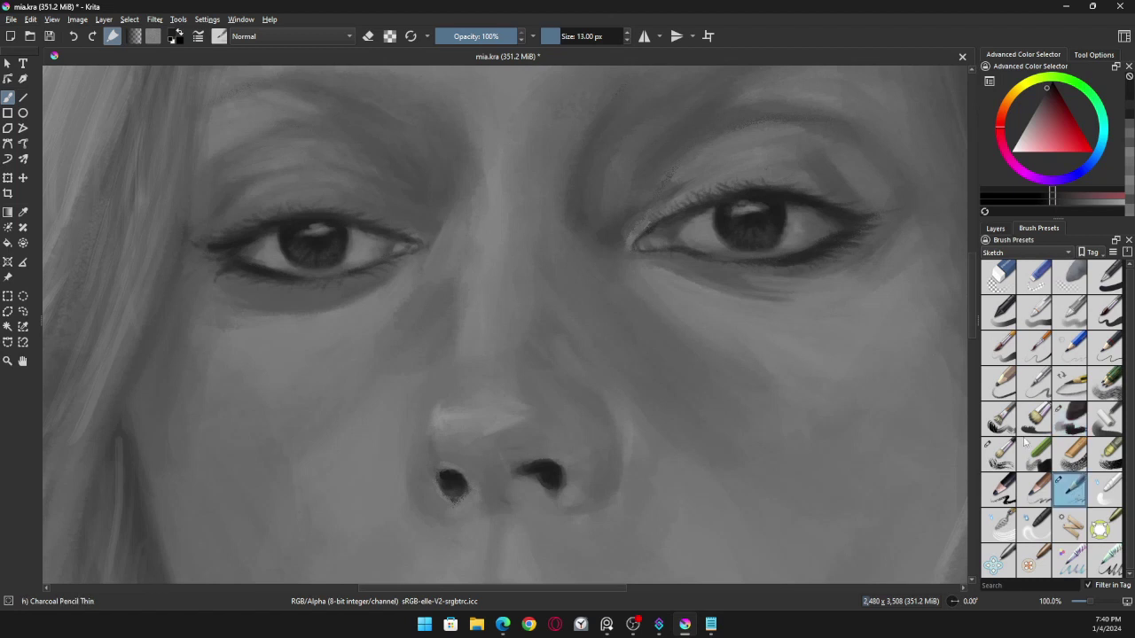
left_click(554, 36)
left_click(352, 264, "ctrl")
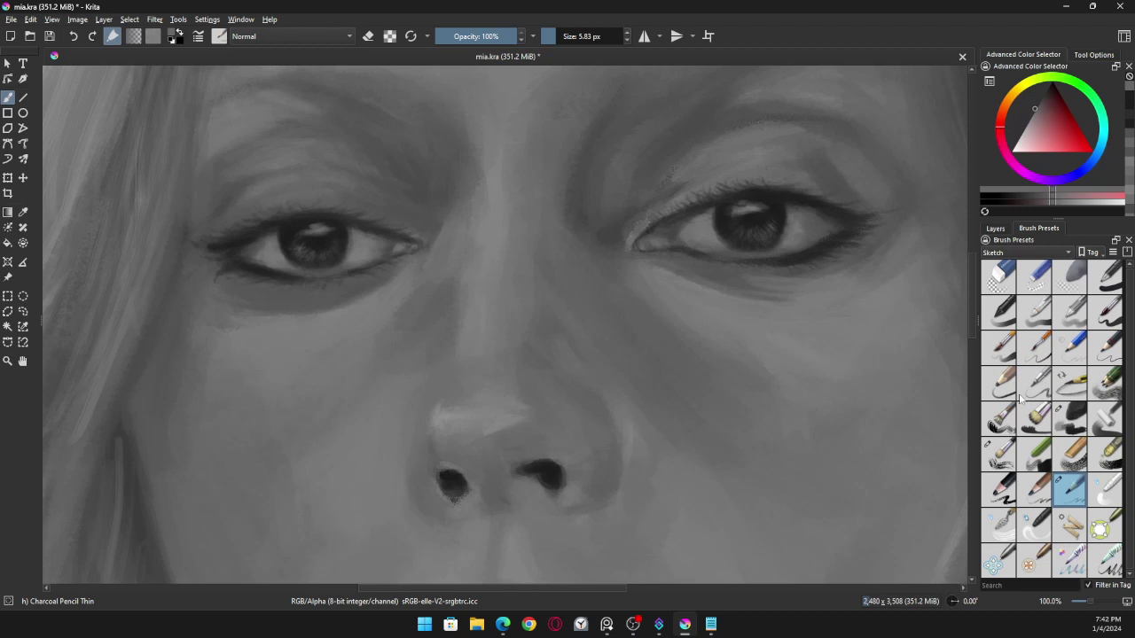
Step: Return to the Charcoal Rock Soft brush at 11 px and test a lighter grey on the left-hand iris reflection, undoing the last stroke
left_click(1070, 424)
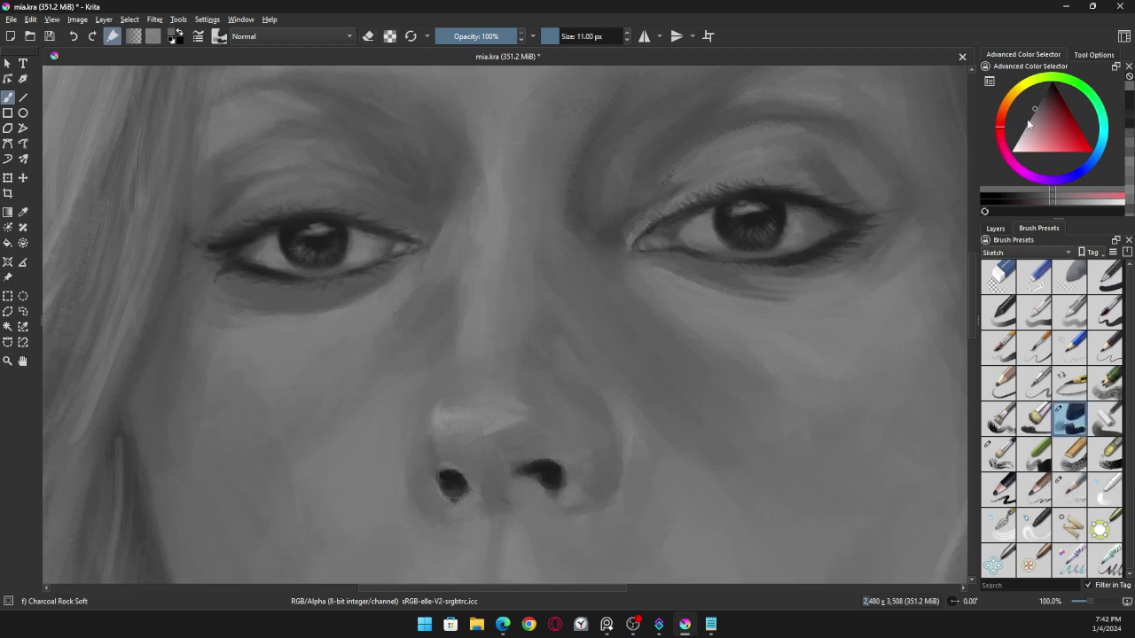
left_click_drag(1031, 125, 1026, 124)
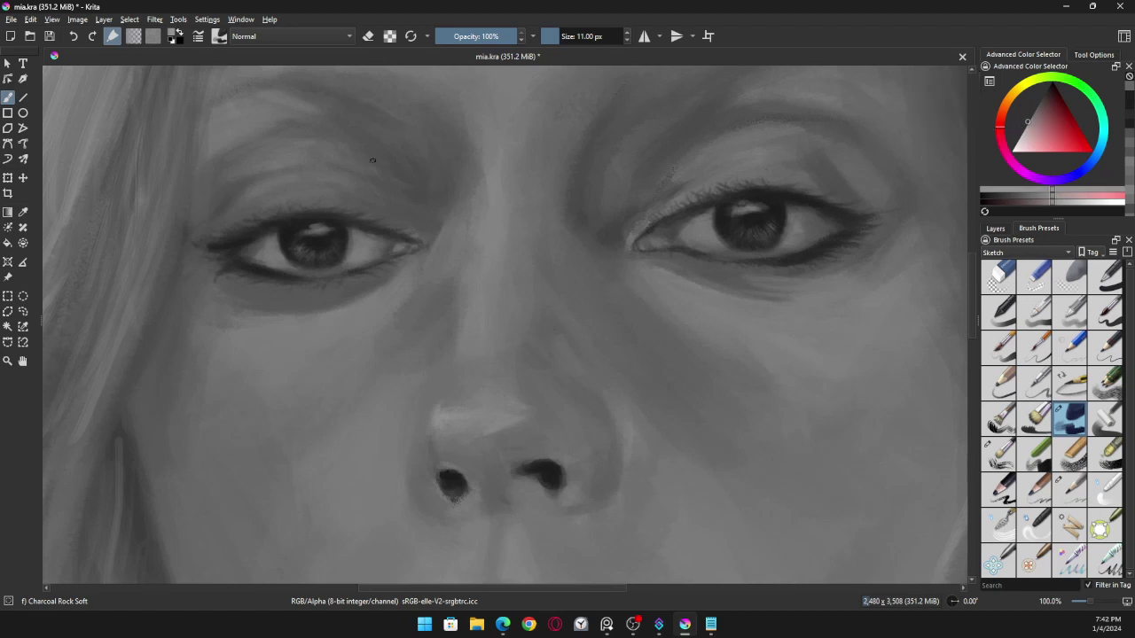
left_click(329, 229, "ctrl")
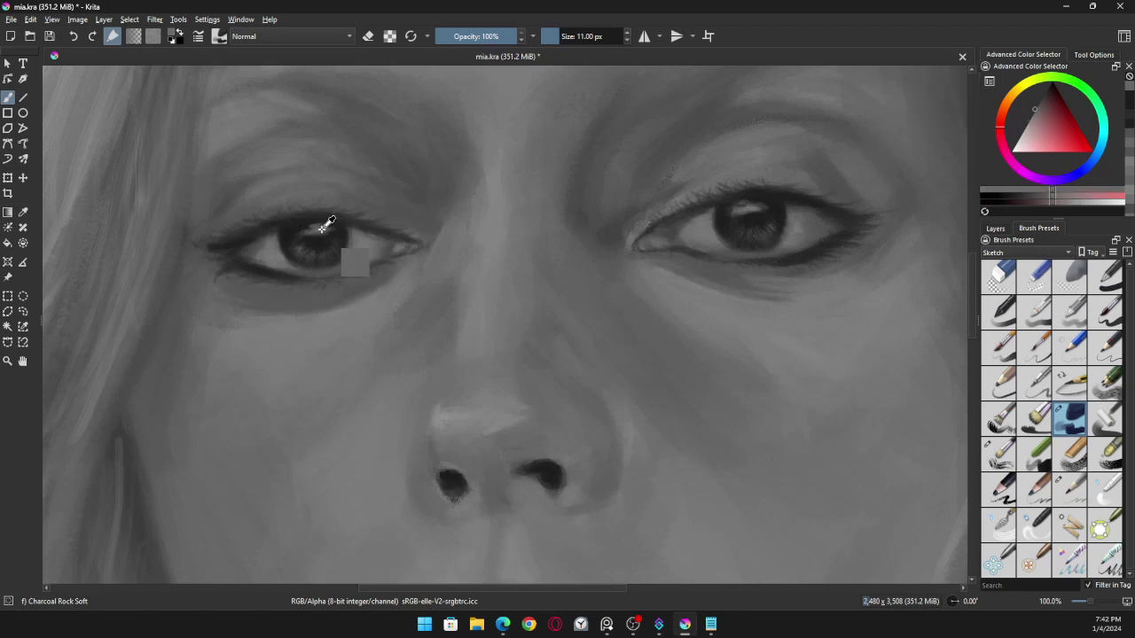
left_click(1028, 123)
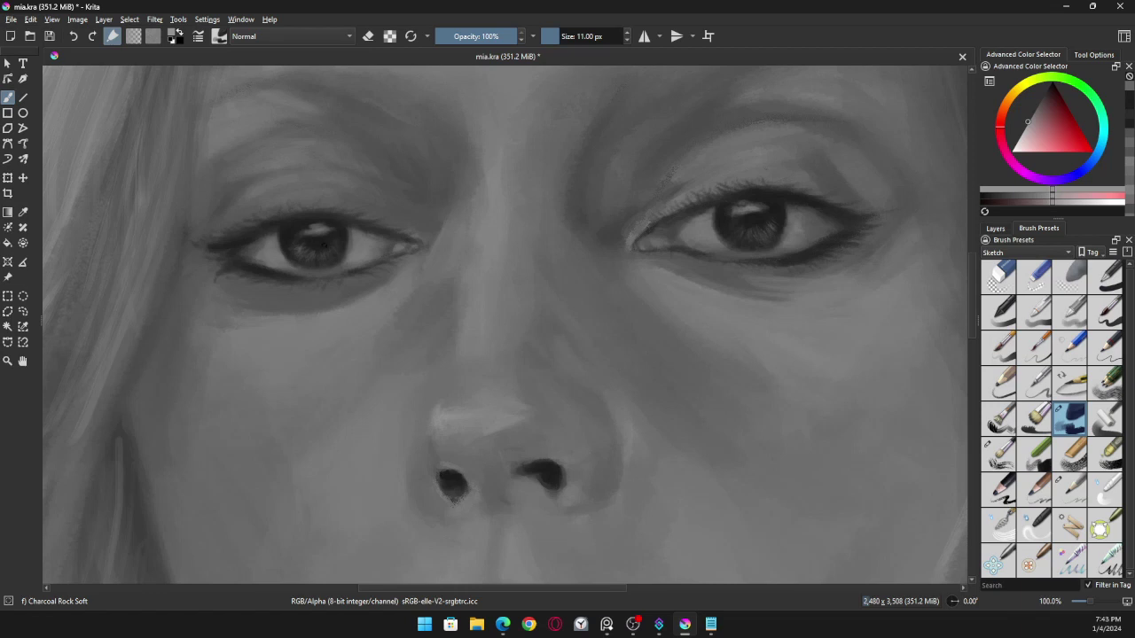
left_click(318, 228)
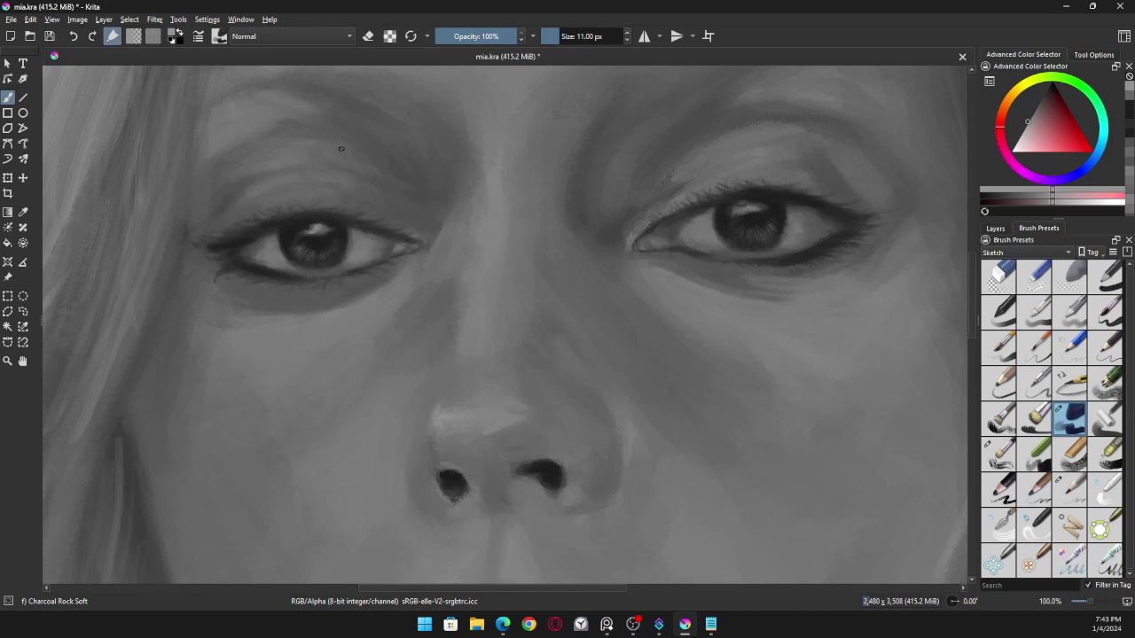
key("ctrl+z")
Step: Brighten and shape the reflections in both irises with greys sampled from the highlights
left_click(758, 217, "ctrl")
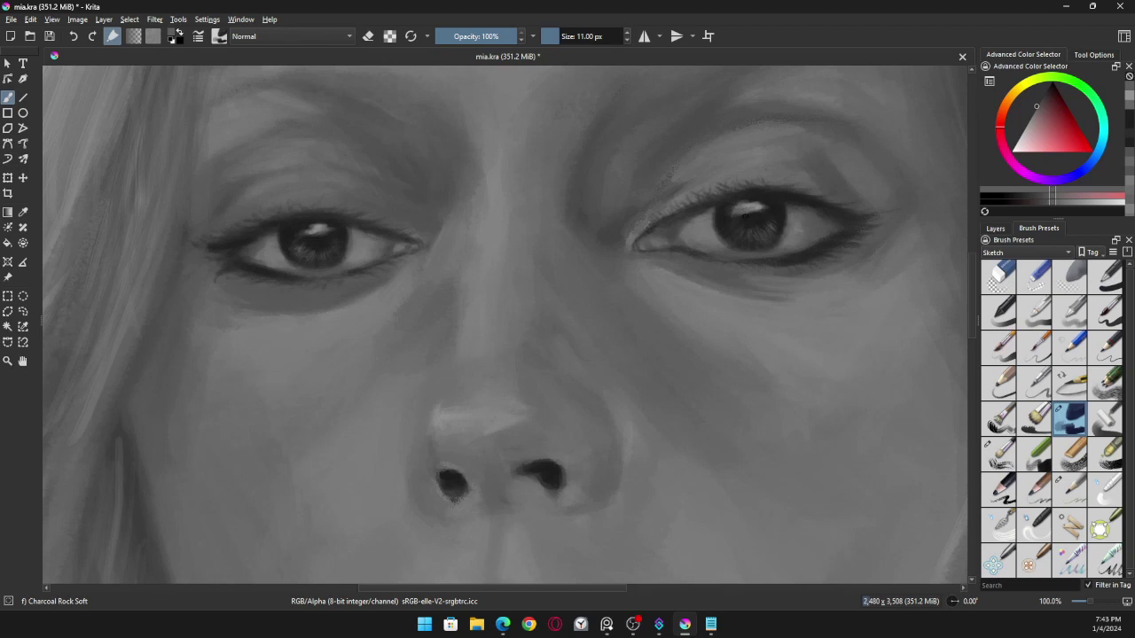
left_click(754, 213, "ctrl")
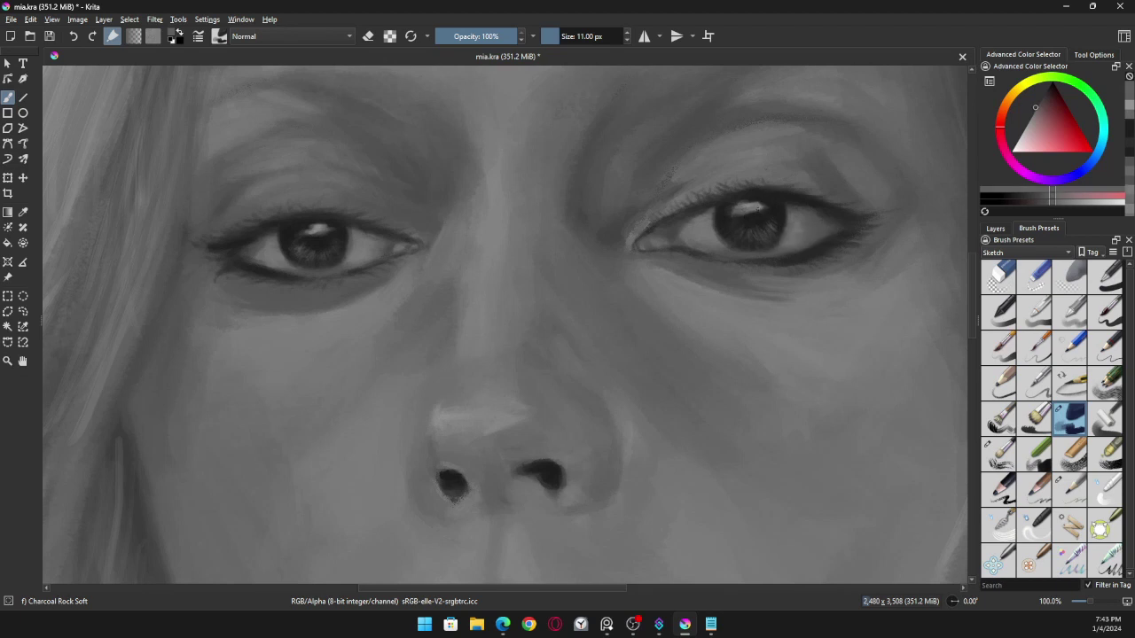
left_click(324, 235, "ctrl")
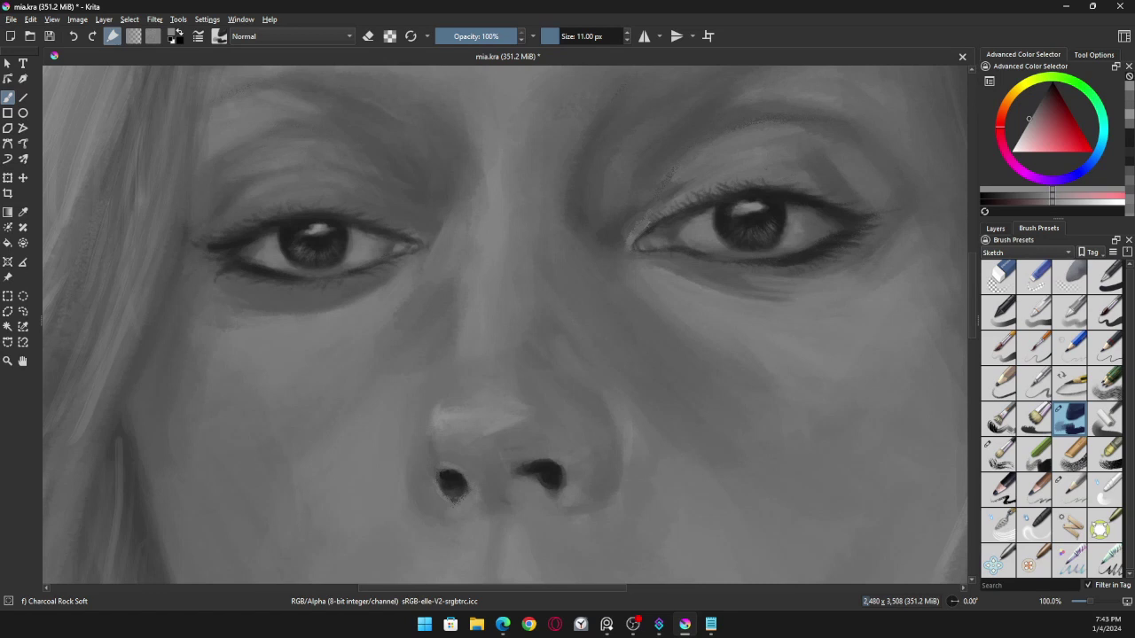
left_click(745, 209, "ctrl")
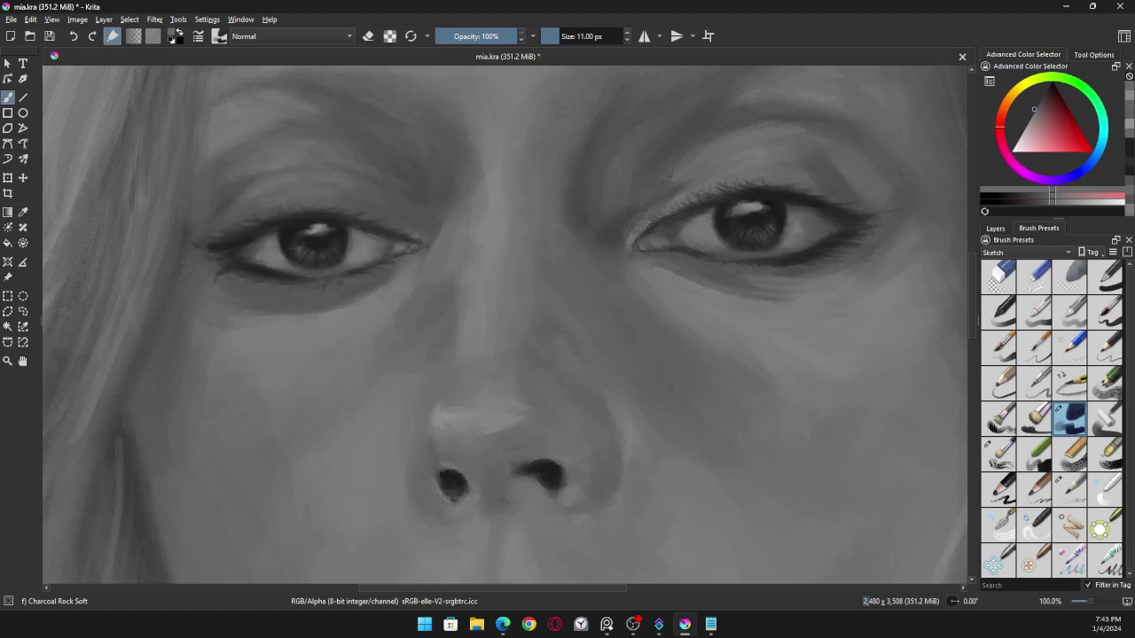
left_click(751, 208, "ctrl")
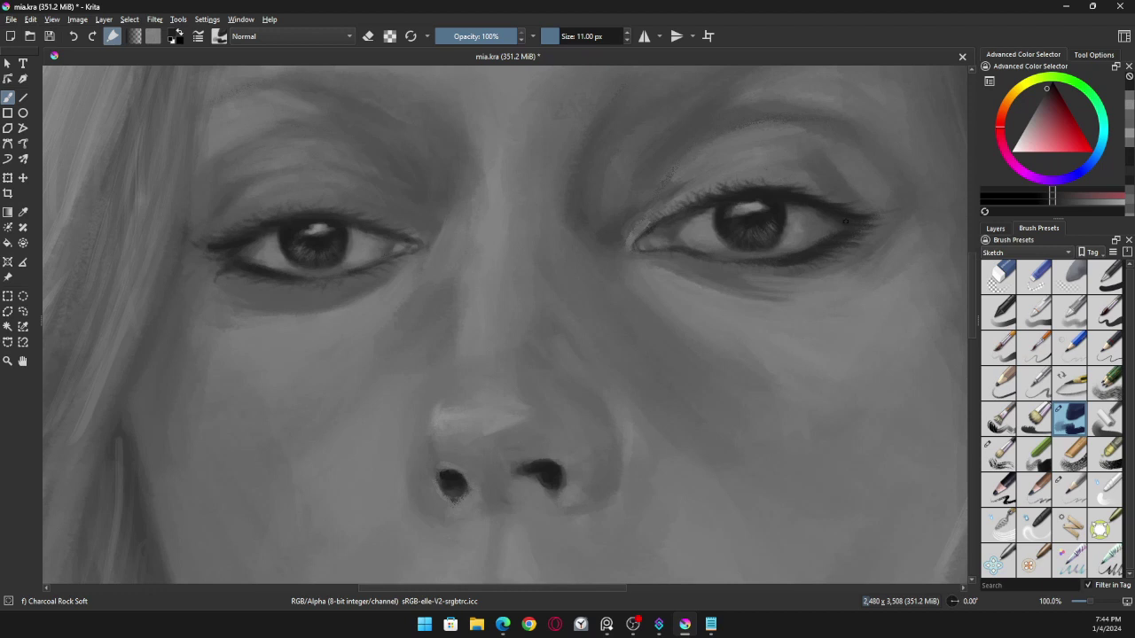
Step: Extend the dark outer lashes of the right-hand eye and refine the lower lash lines of both eyes with greys sampled nearby
left_click_drag(869, 221, 884, 222)
left_click(870, 237)
left_click(942, 268, "ctrl")
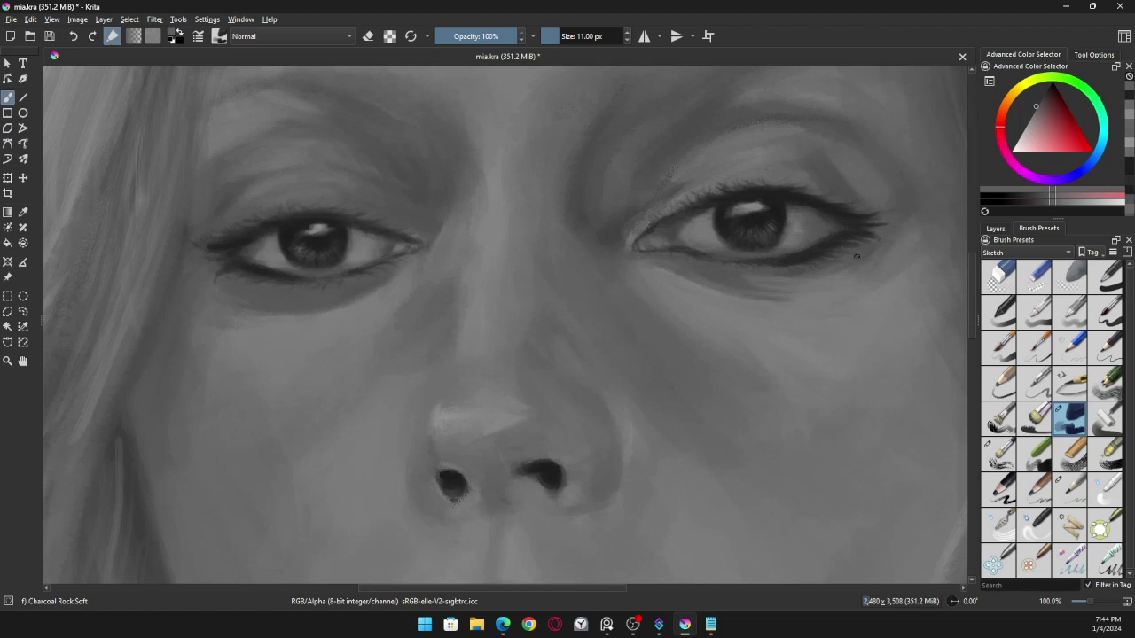
left_click(861, 244, "ctrl")
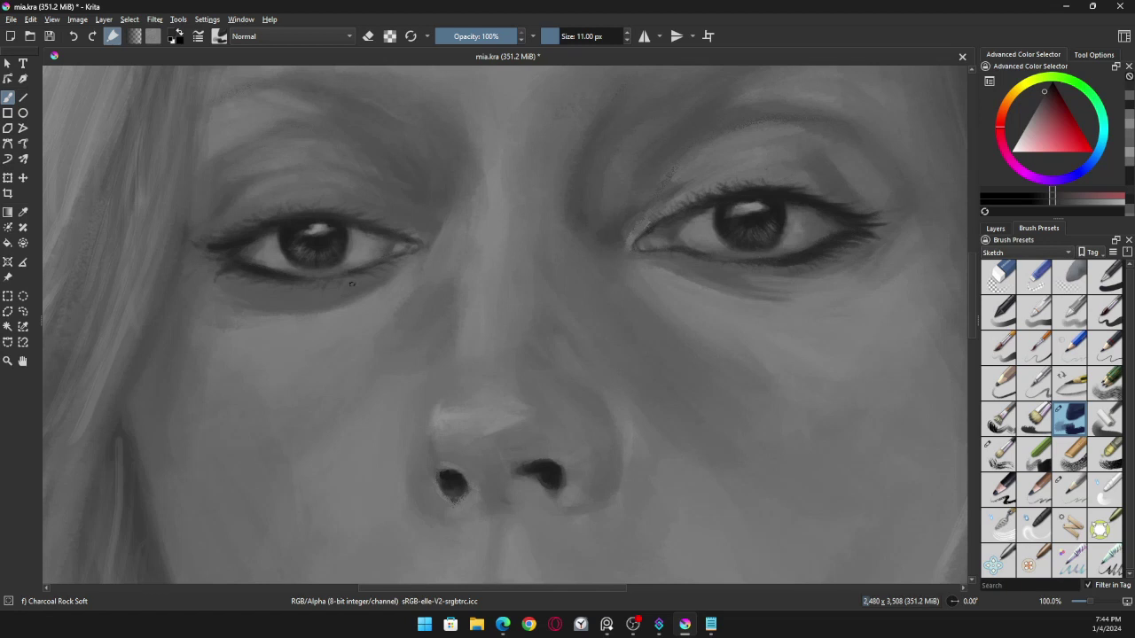
left_click(468, 325, "ctrl")
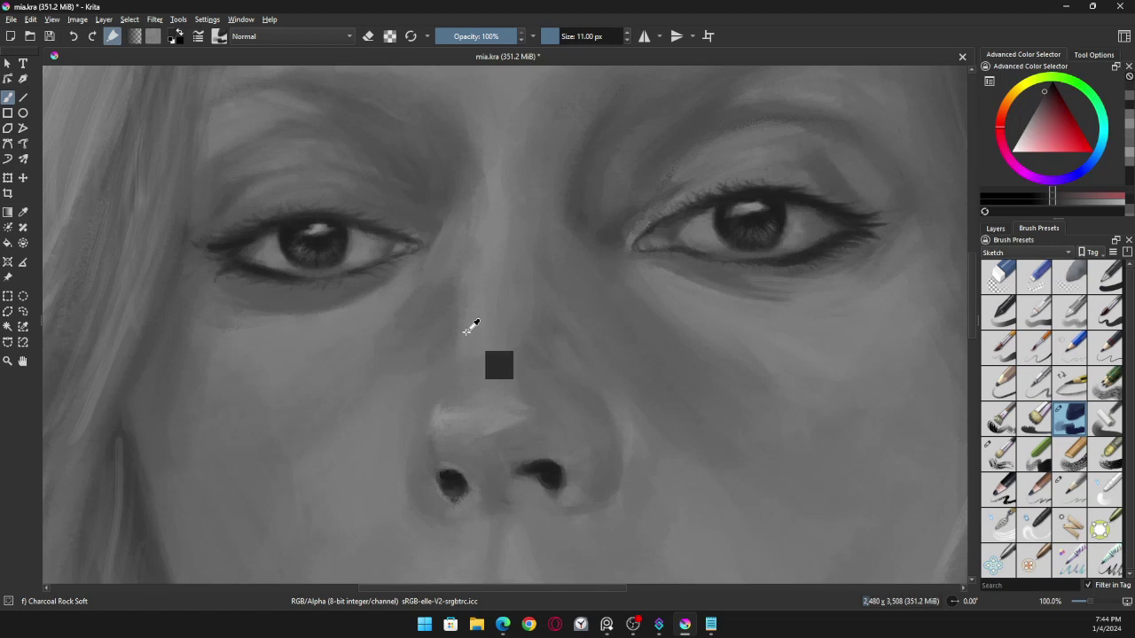
Step: Soften the lower lash lines of both eyes with the Charcoal Rock Soft brush at 11 px and greys sampled around them
left_click(309, 278, "ctrl")
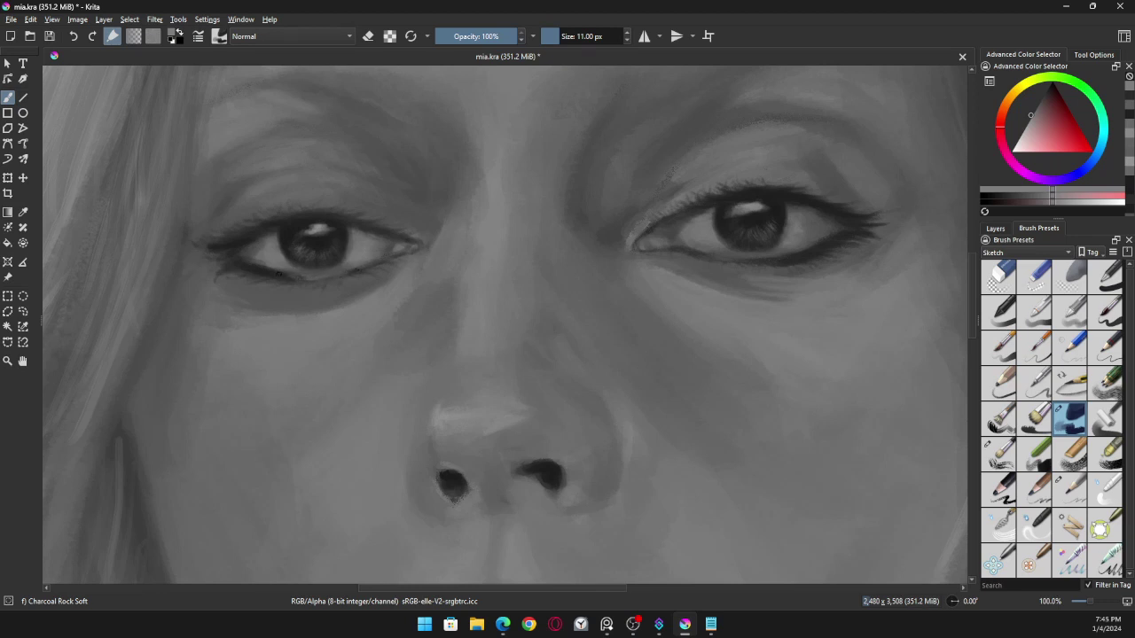
left_click(314, 305, "ctrl")
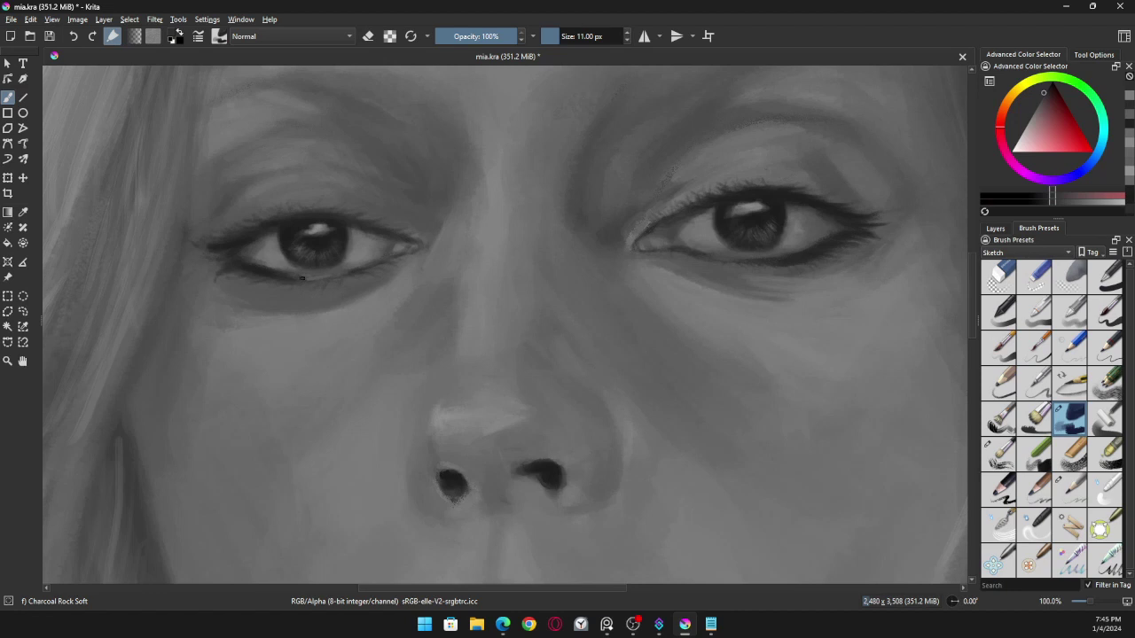
left_click(344, 323, "ctrl")
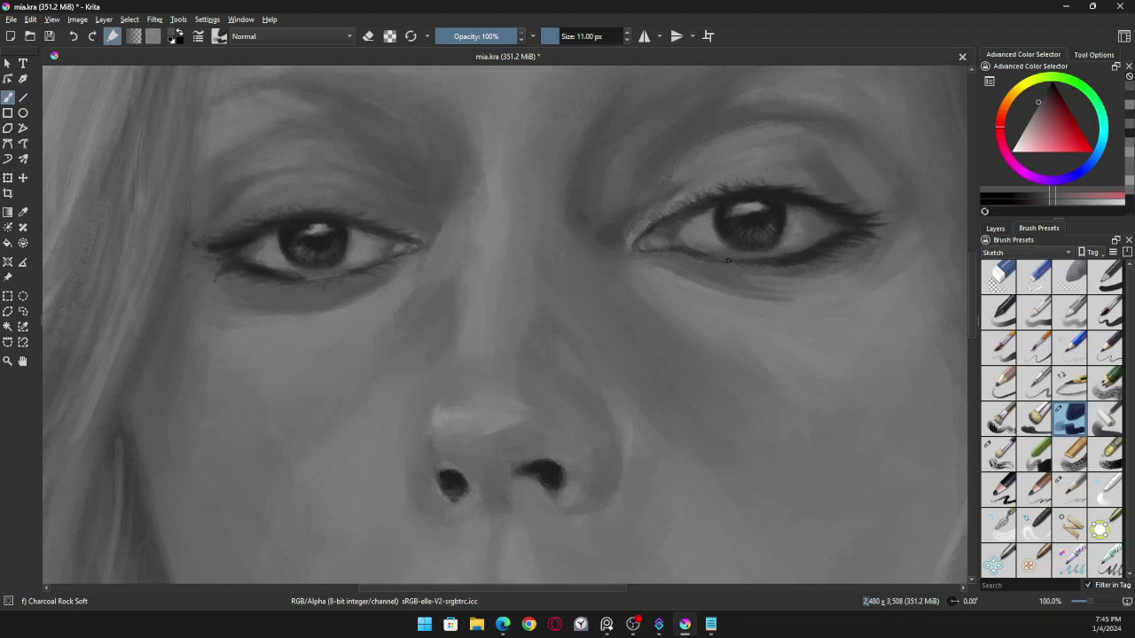
left_click_drag(728, 260, 714, 255)
left_click(798, 229, "ctrl")
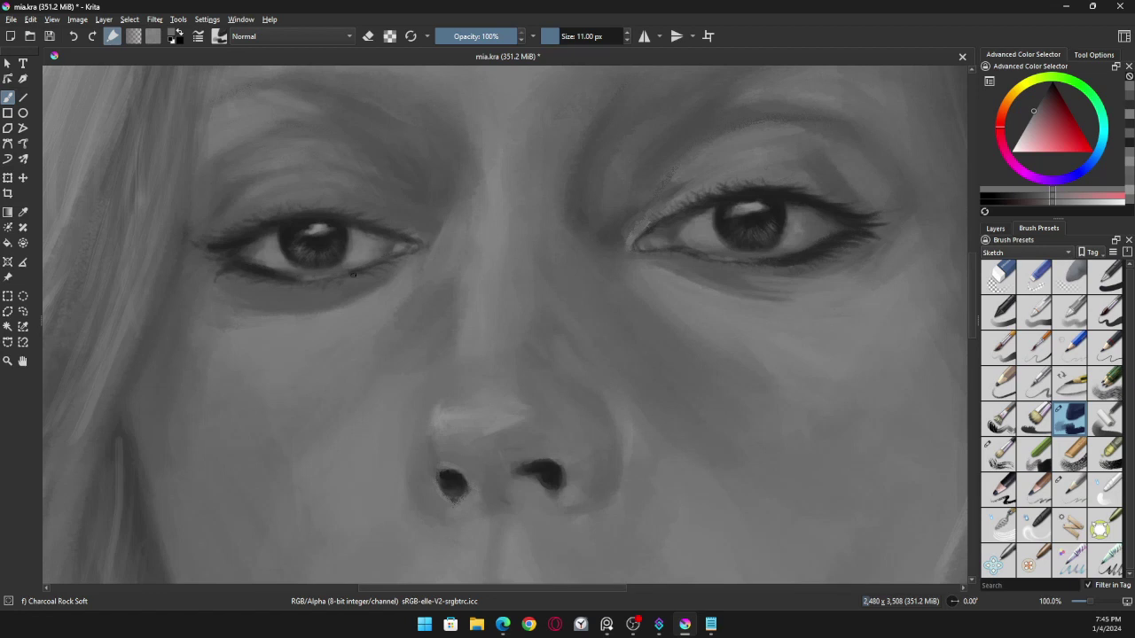
Step: Refine the lower lid rim and lash roots of the left-hand eye with greys sampled along the lid and eye white
left_click(303, 279, "ctrl")
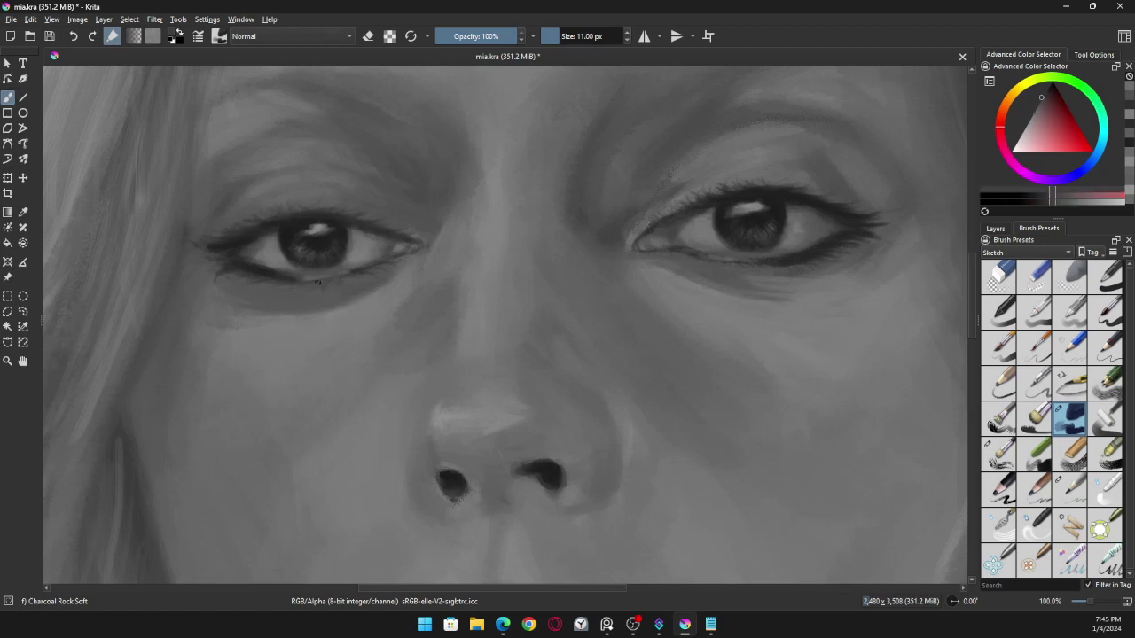
left_click(325, 282, "ctrl")
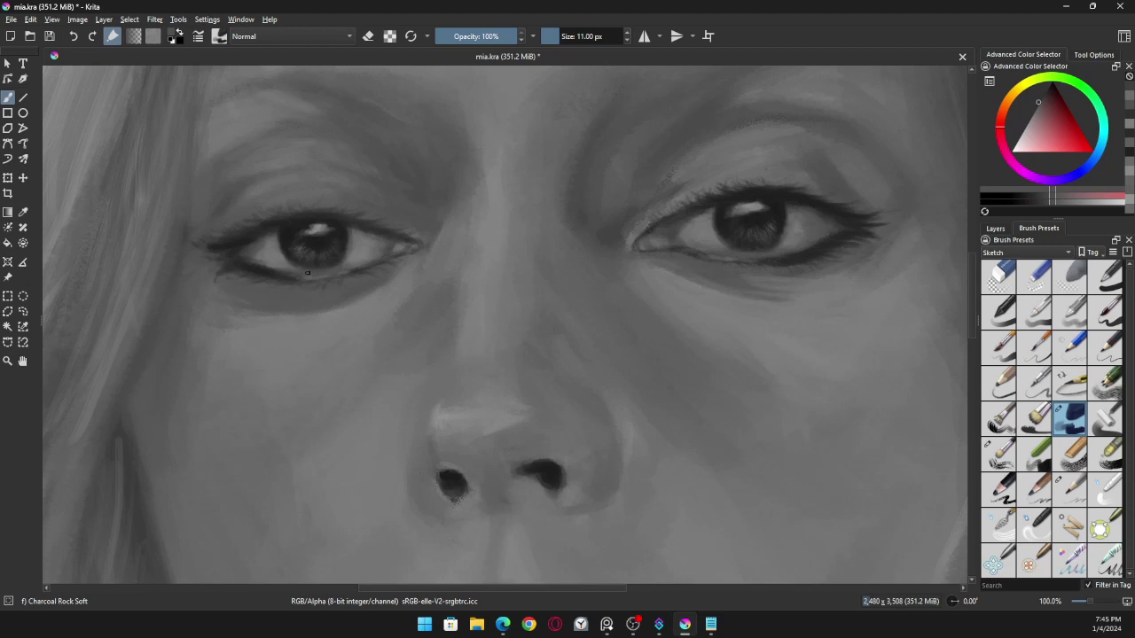
left_click(350, 274, "ctrl")
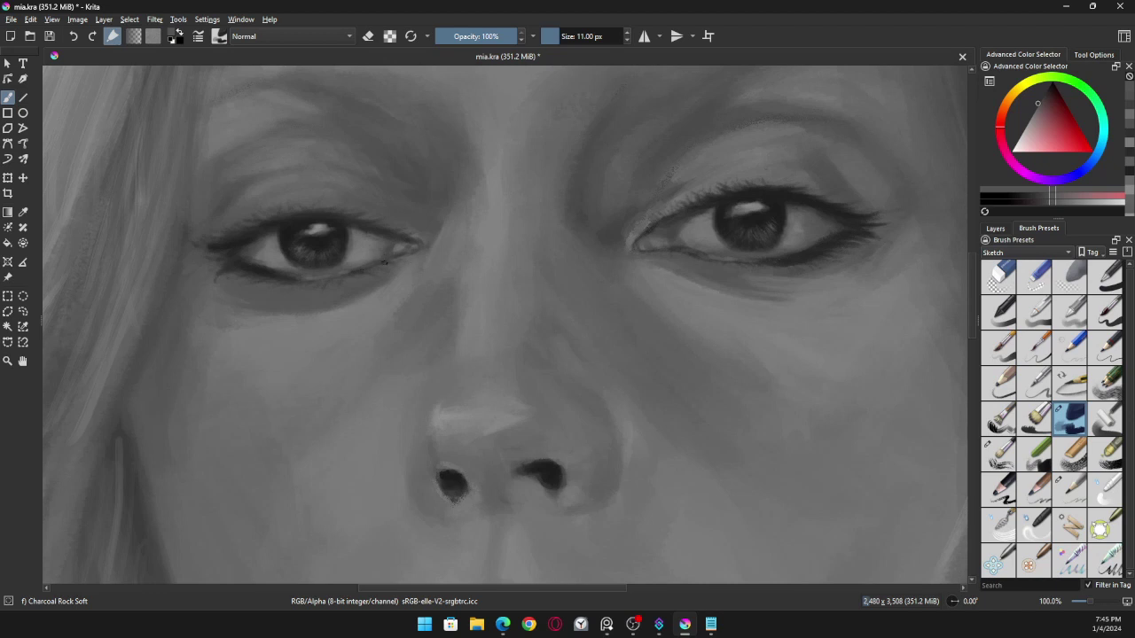
left_click_drag(304, 272, 289, 275)
left_click(277, 259, "ctrl")
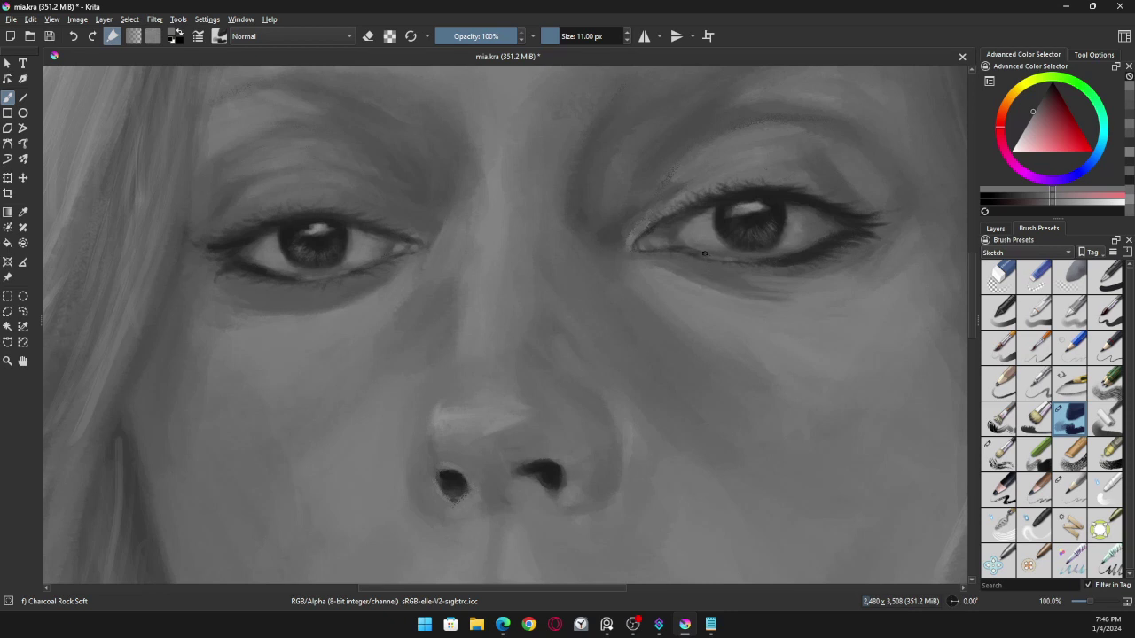
Step: Add light touches along the right-hand eye's lower lid rim, sampling greys from its reflection, the lid and the other eye's inner corner
left_click(754, 204, "ctrl")
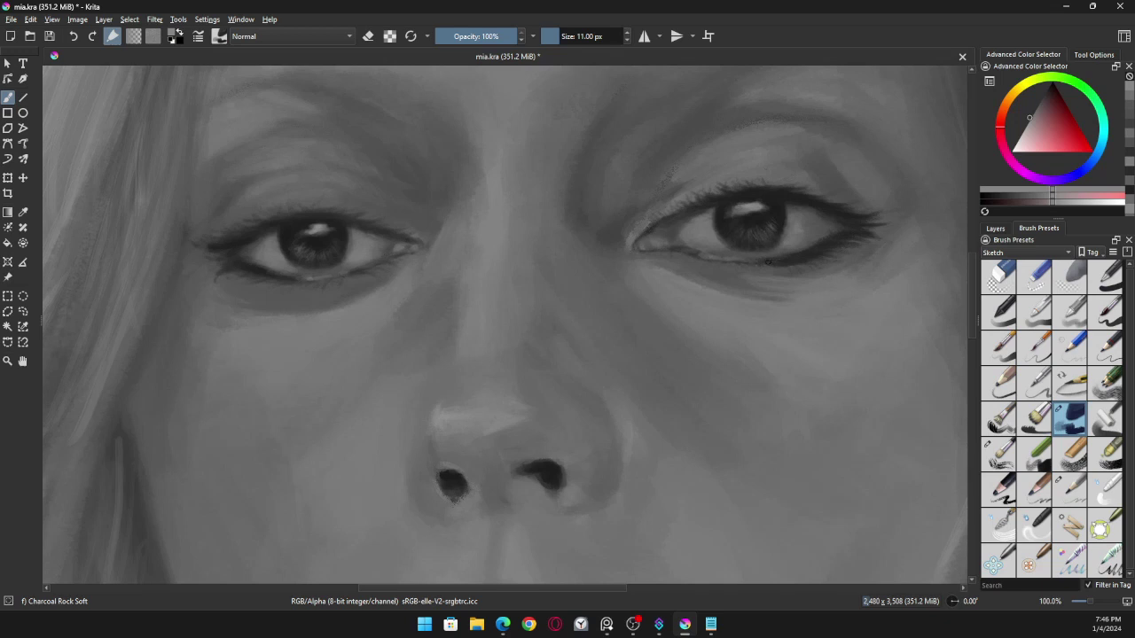
left_click_drag(692, 257, 701, 257)
left_click(704, 254, "ctrl")
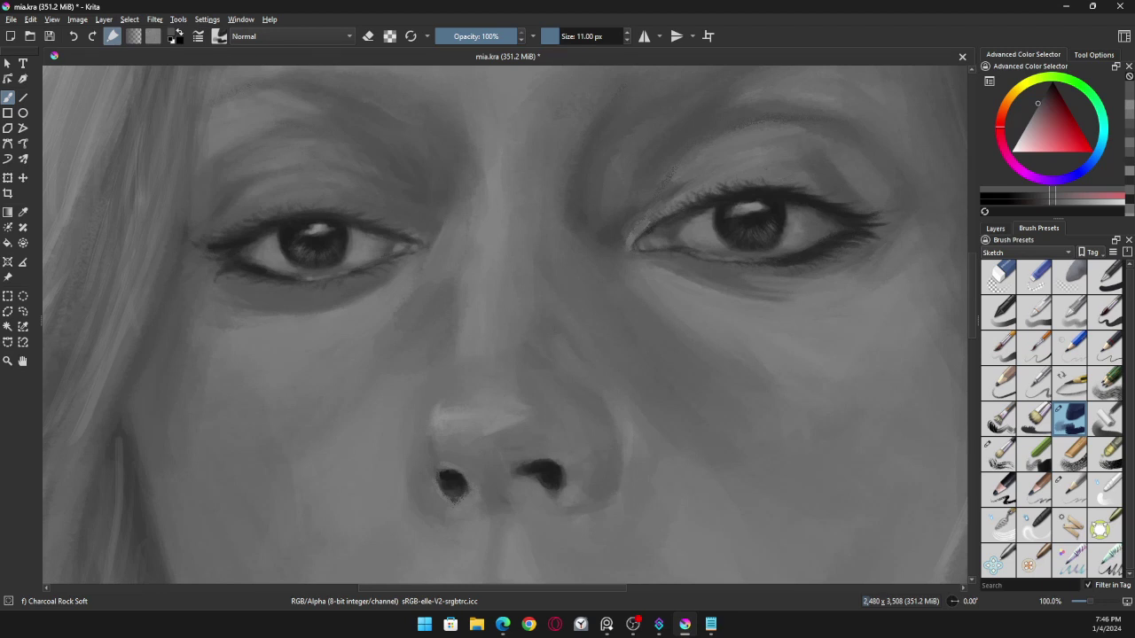
left_click(707, 257, "ctrl")
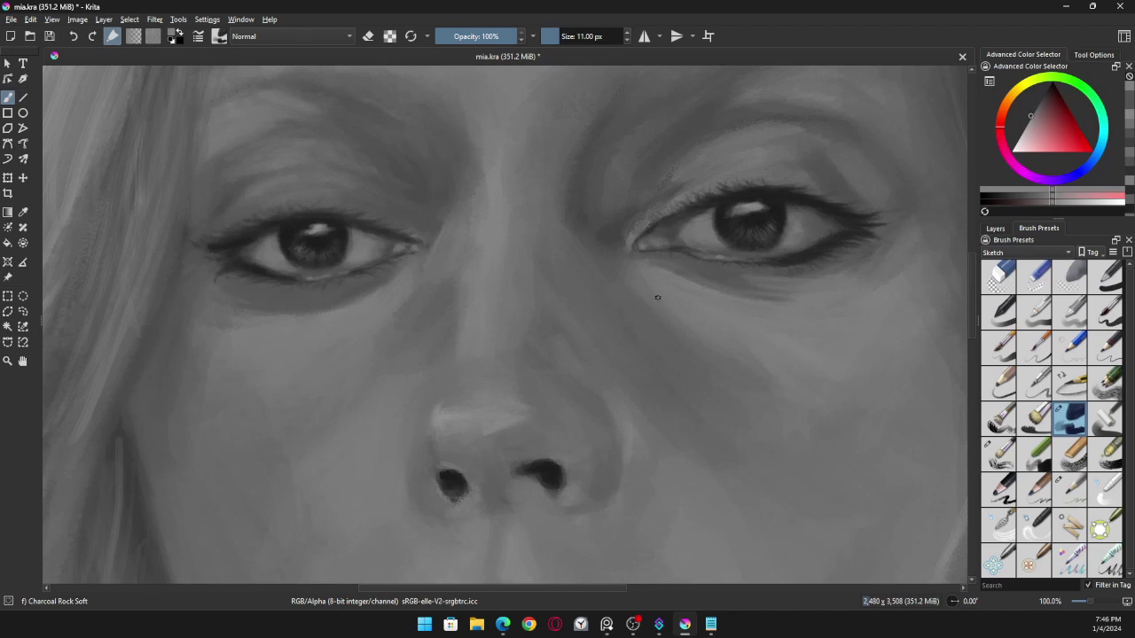
left_click(425, 248, "ctrl")
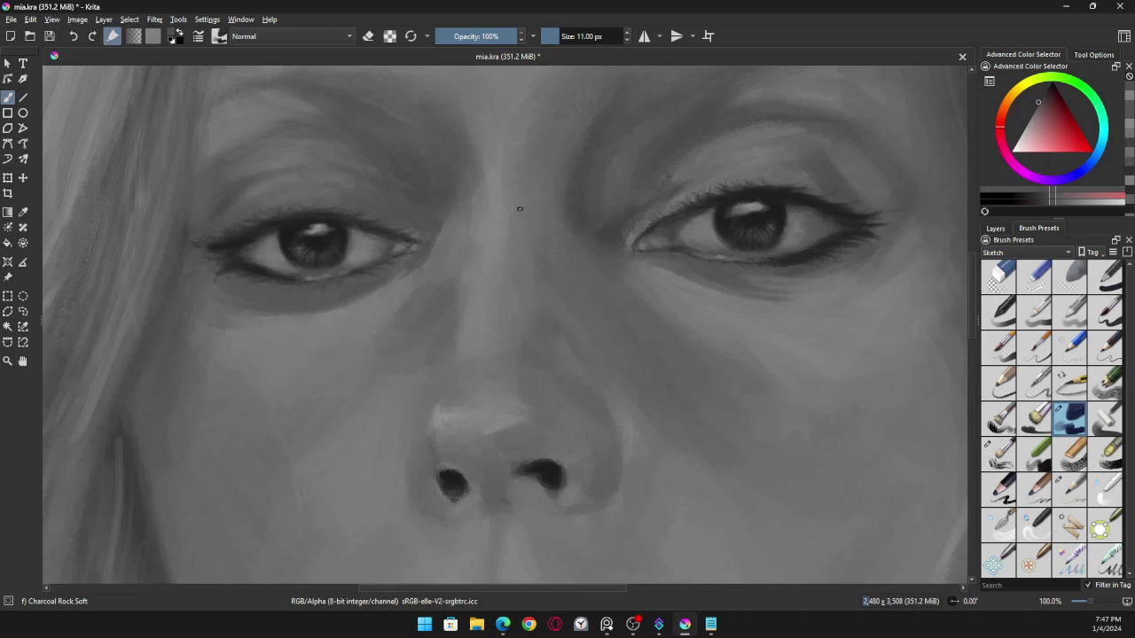
Step: Fit the whole painting in the view to examine the overall portrait
scroll(519, 208, "down", 1)
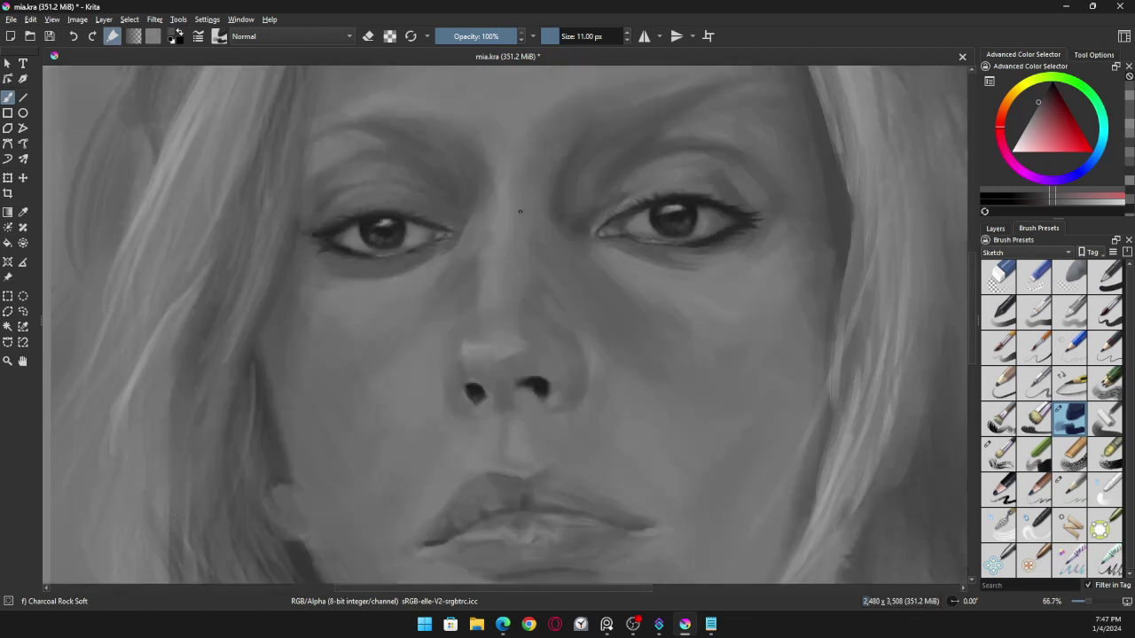
scroll(519, 210, "down", 2)
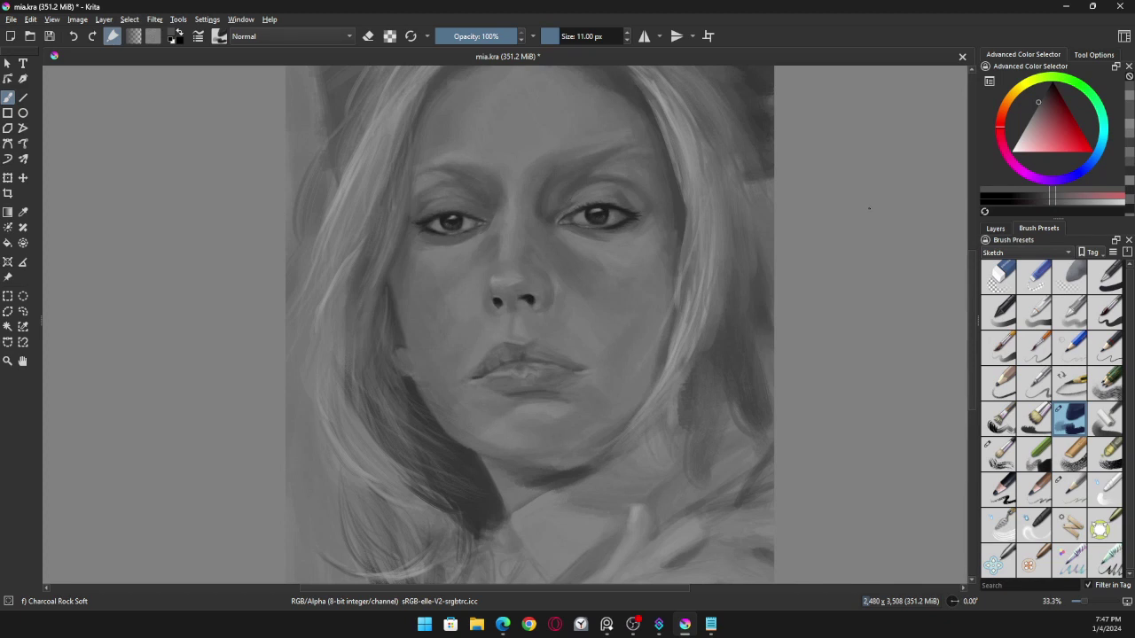
scroll(869, 210, "down", 1)
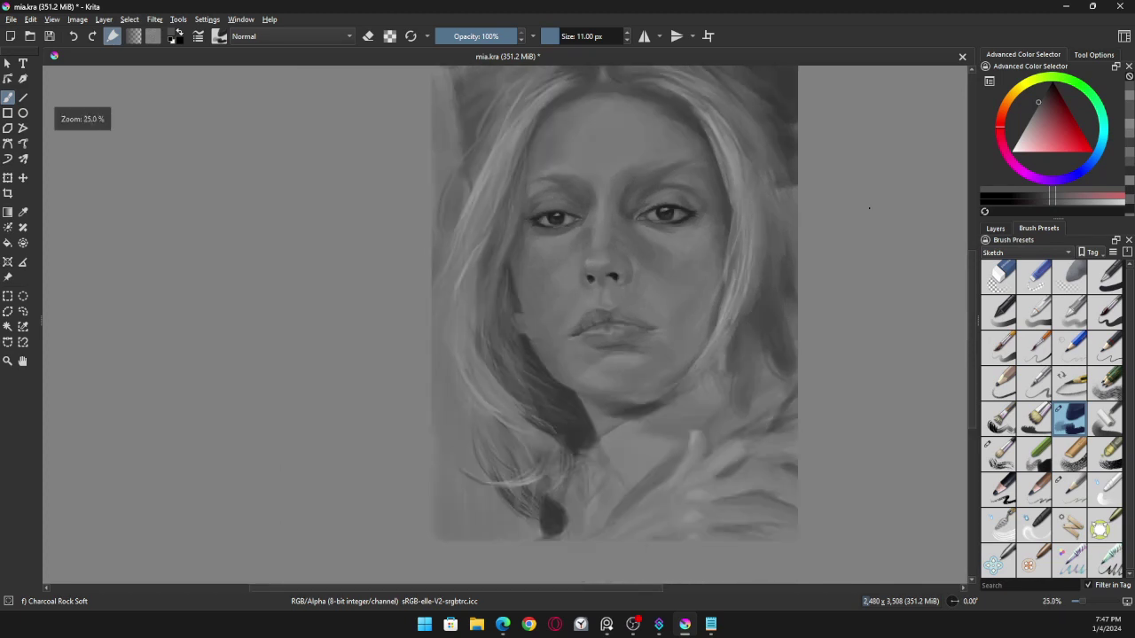
scroll(868, 209, "up", 1)
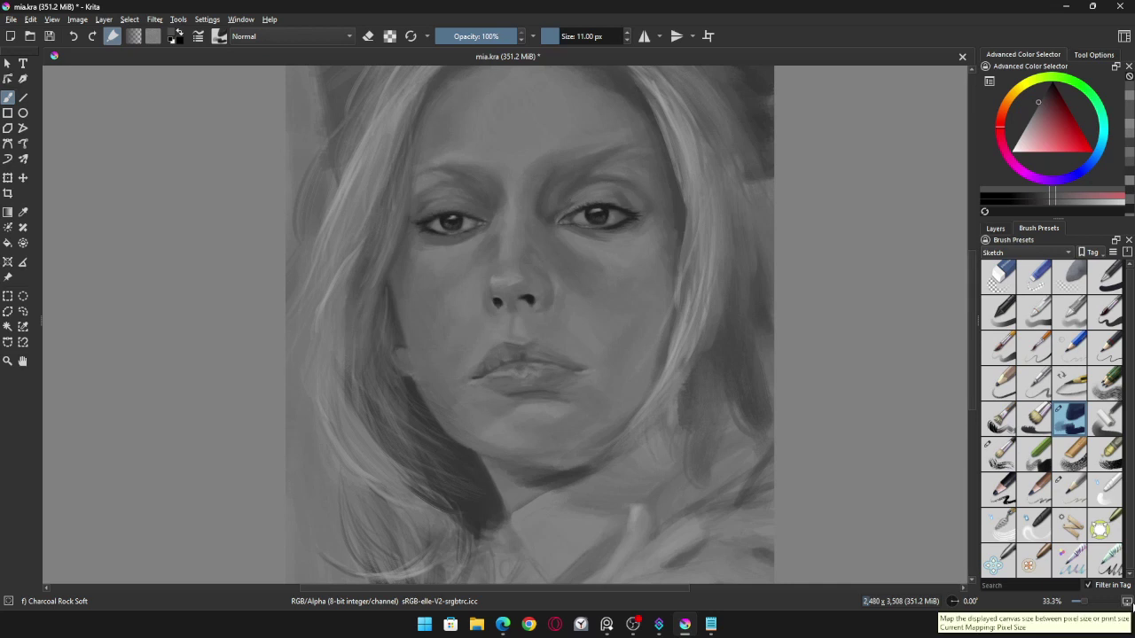
left_click(1063, 602)
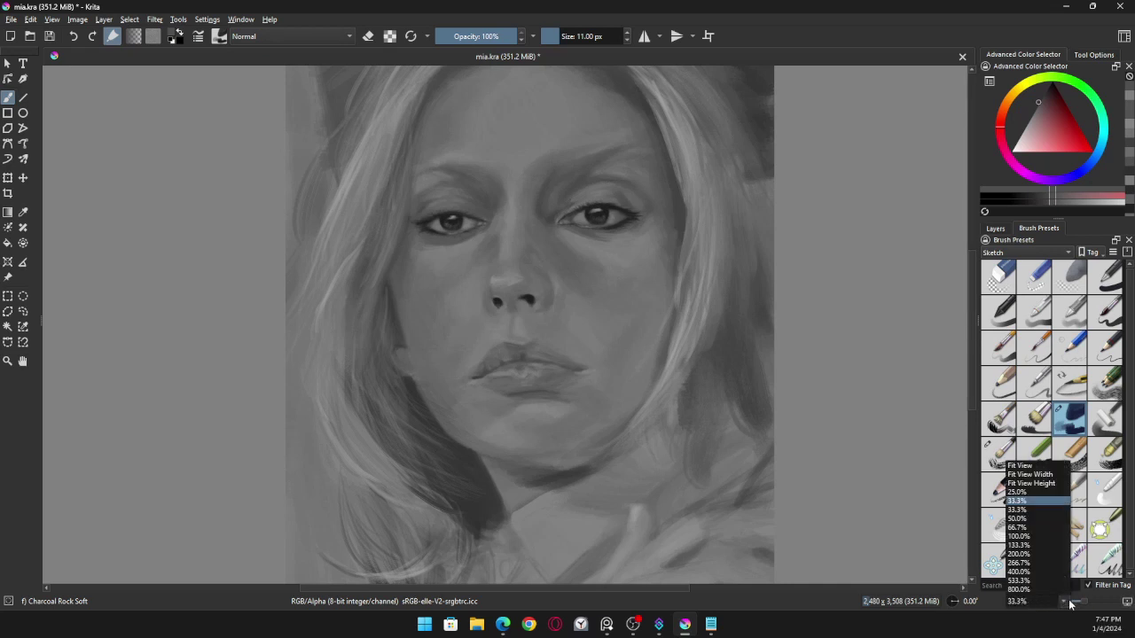
left_click(1042, 465)
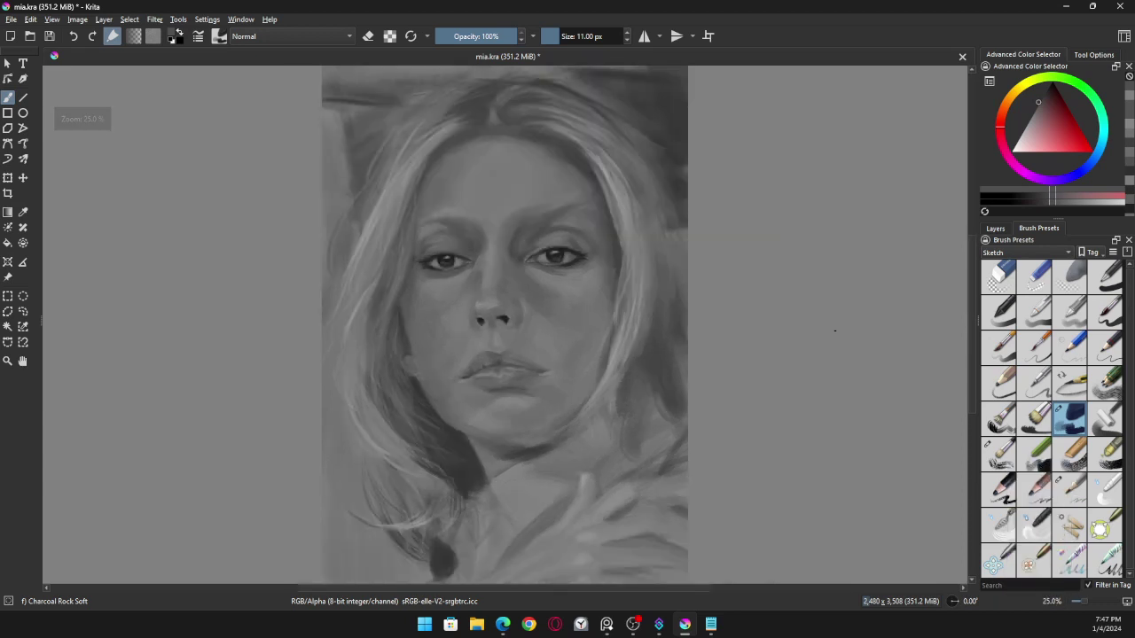